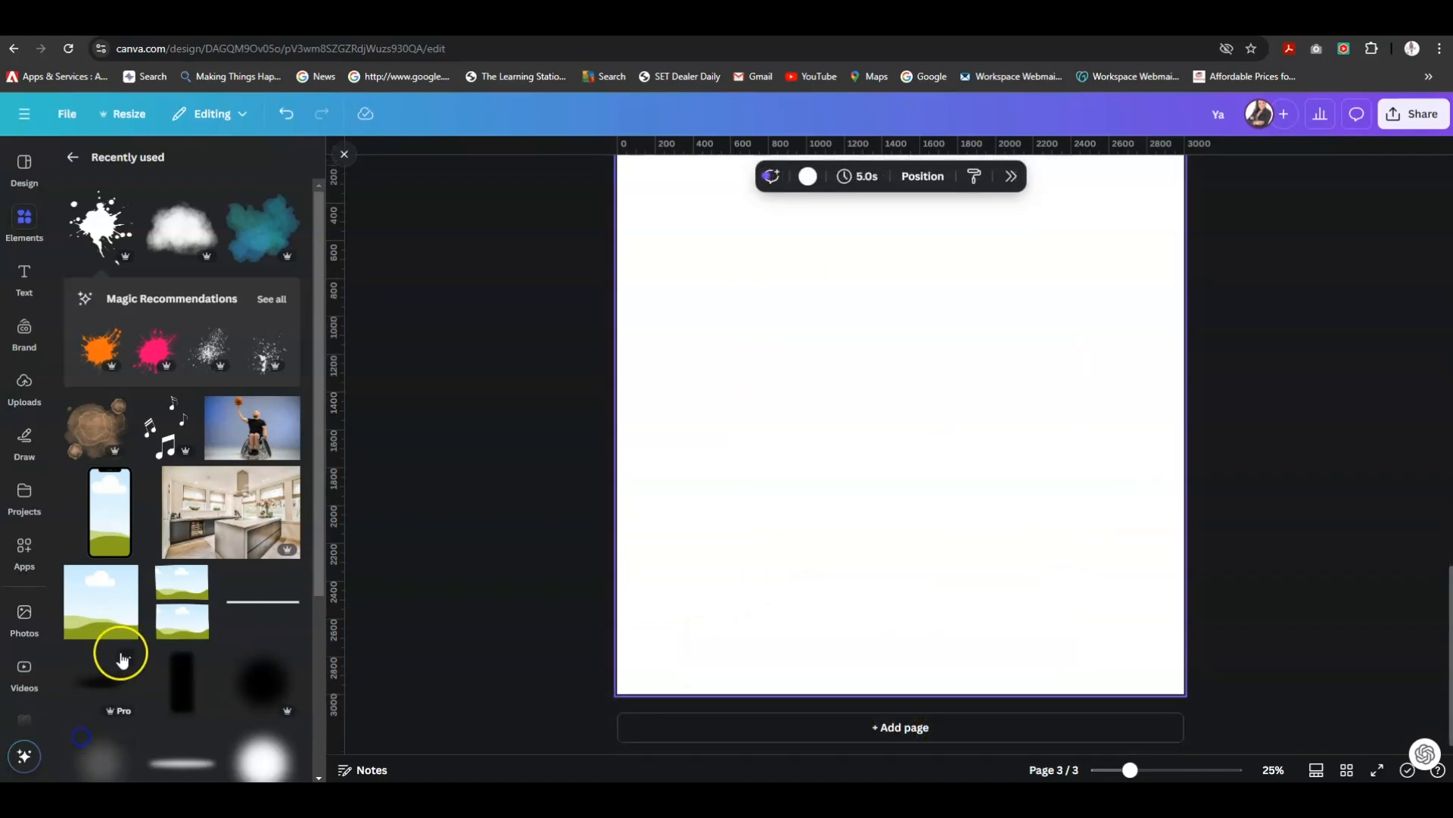
Set the background of page 3 to the dark maroon document color.
scroll(397, 593, up, 1)
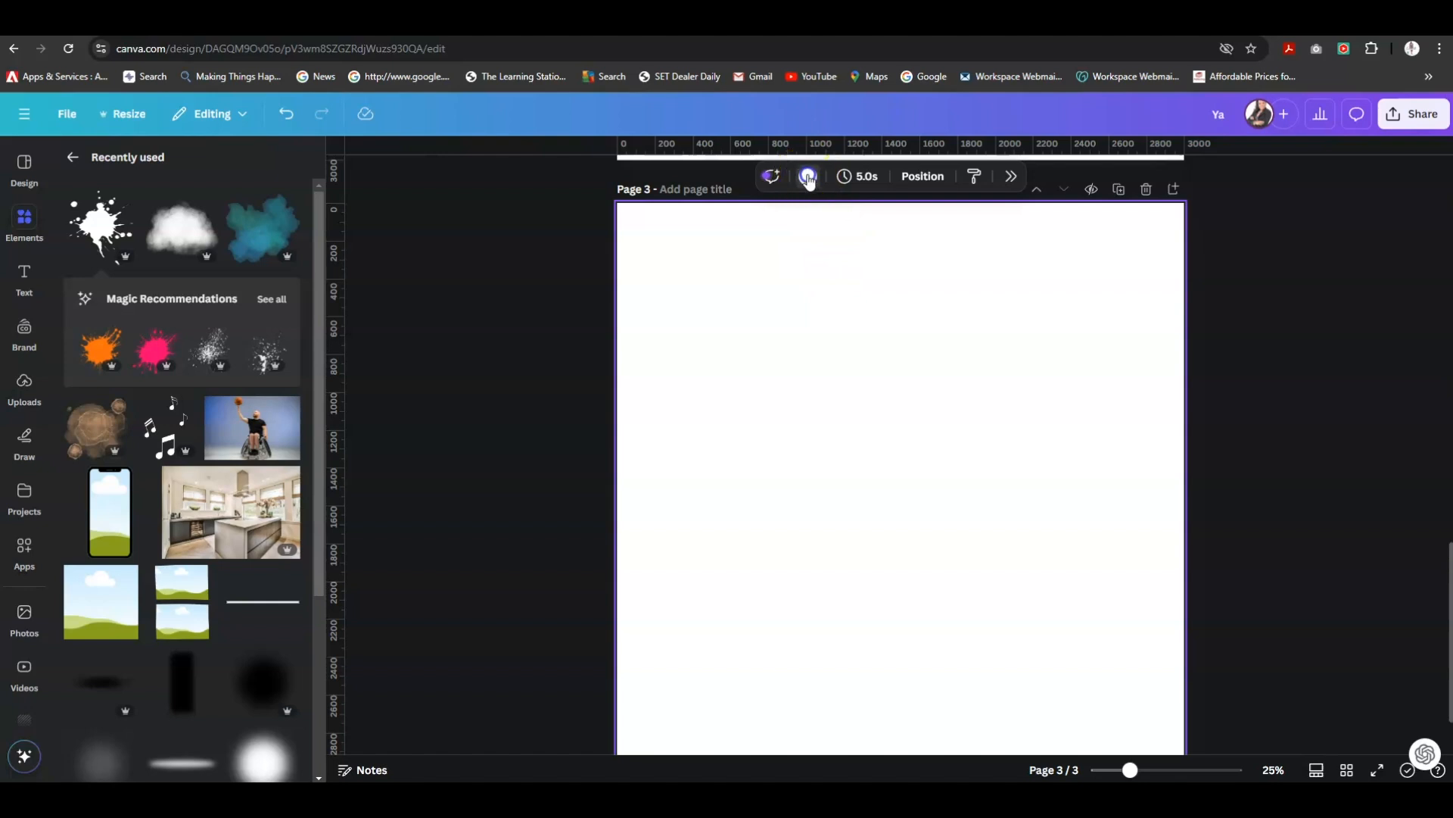
click(808, 177)
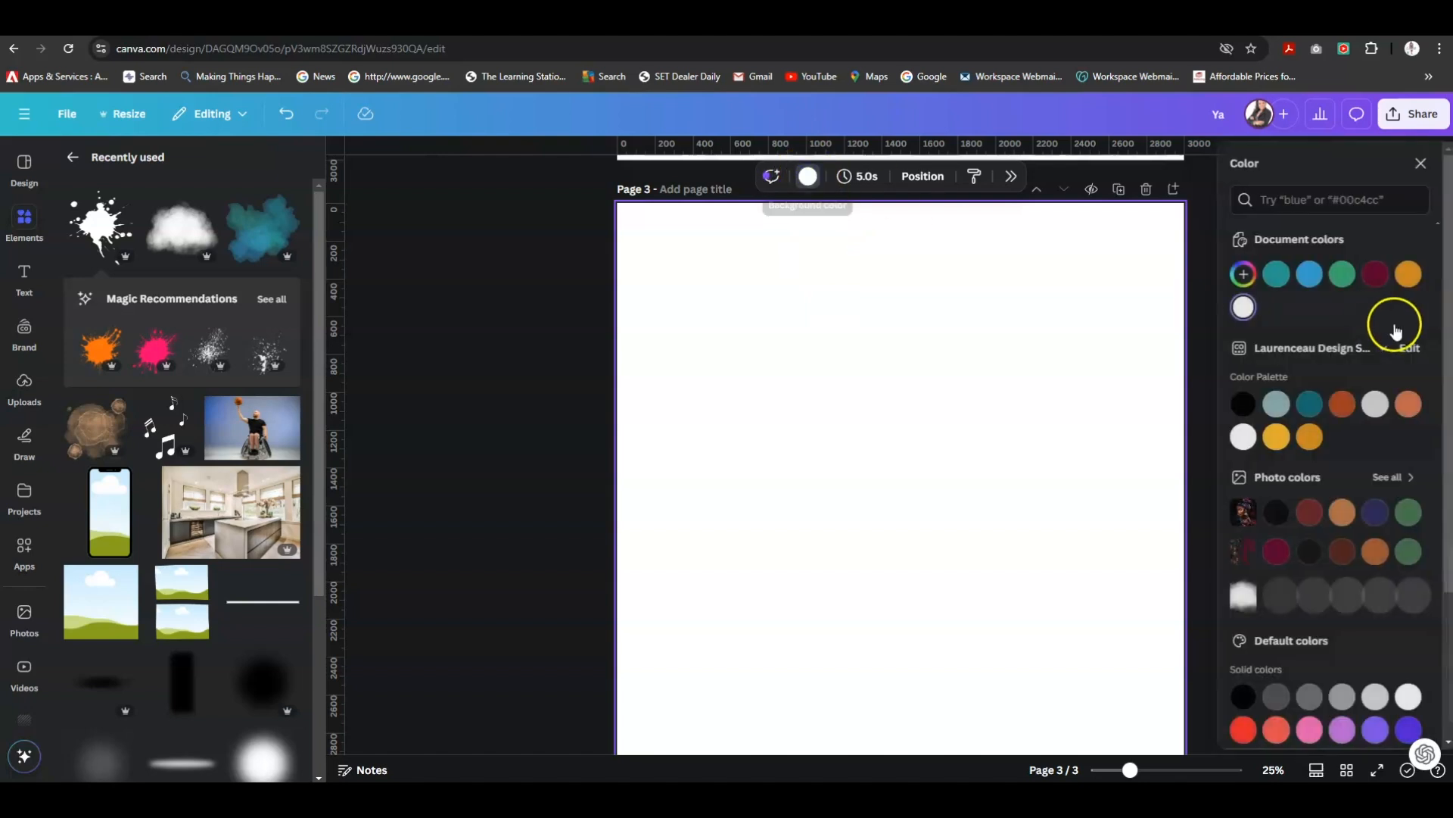
click(1371, 276)
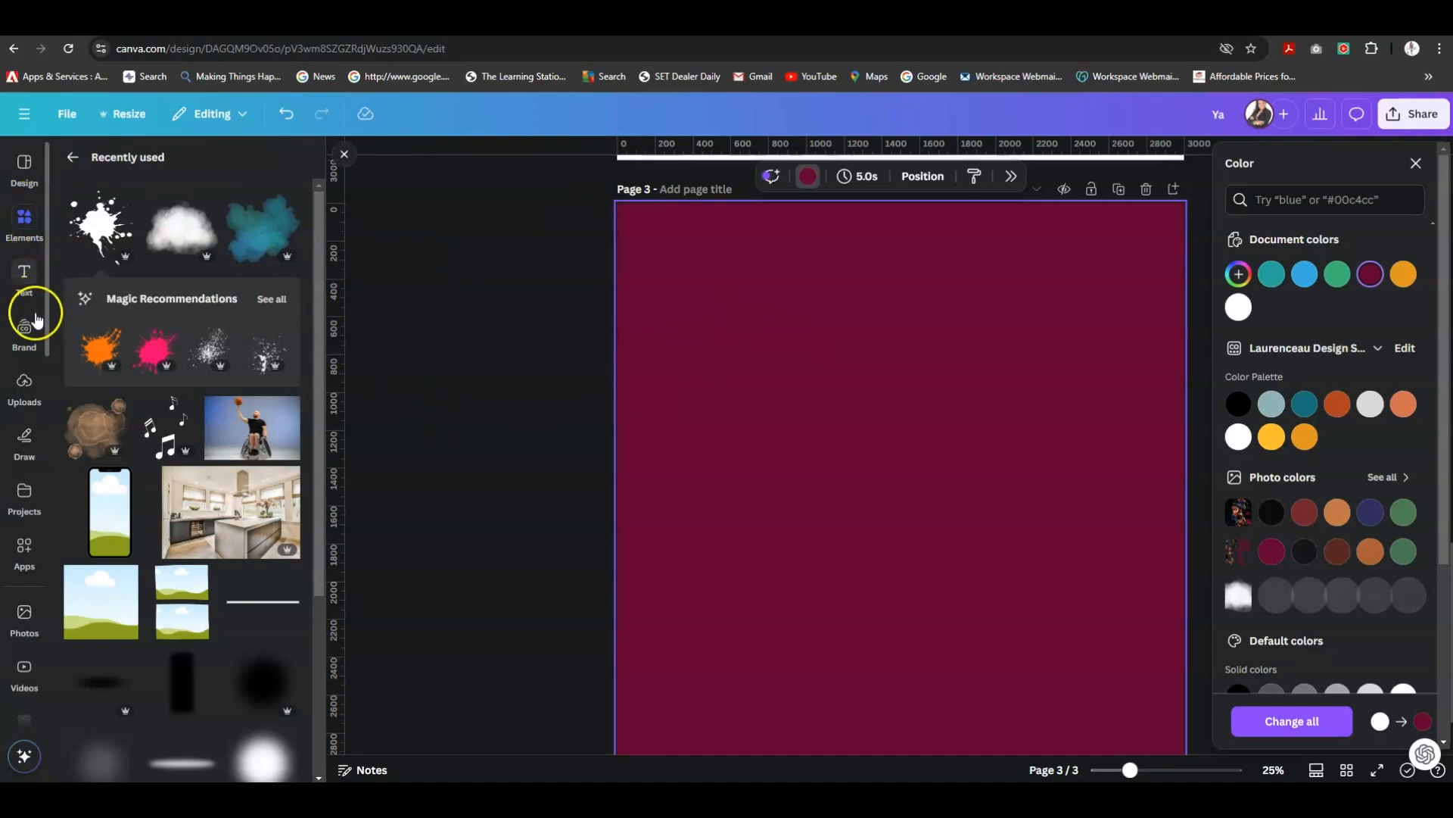
Add the uploaded portrait of the woman in the colorful headwrap to page 3 and remove its background.
click(24, 384)
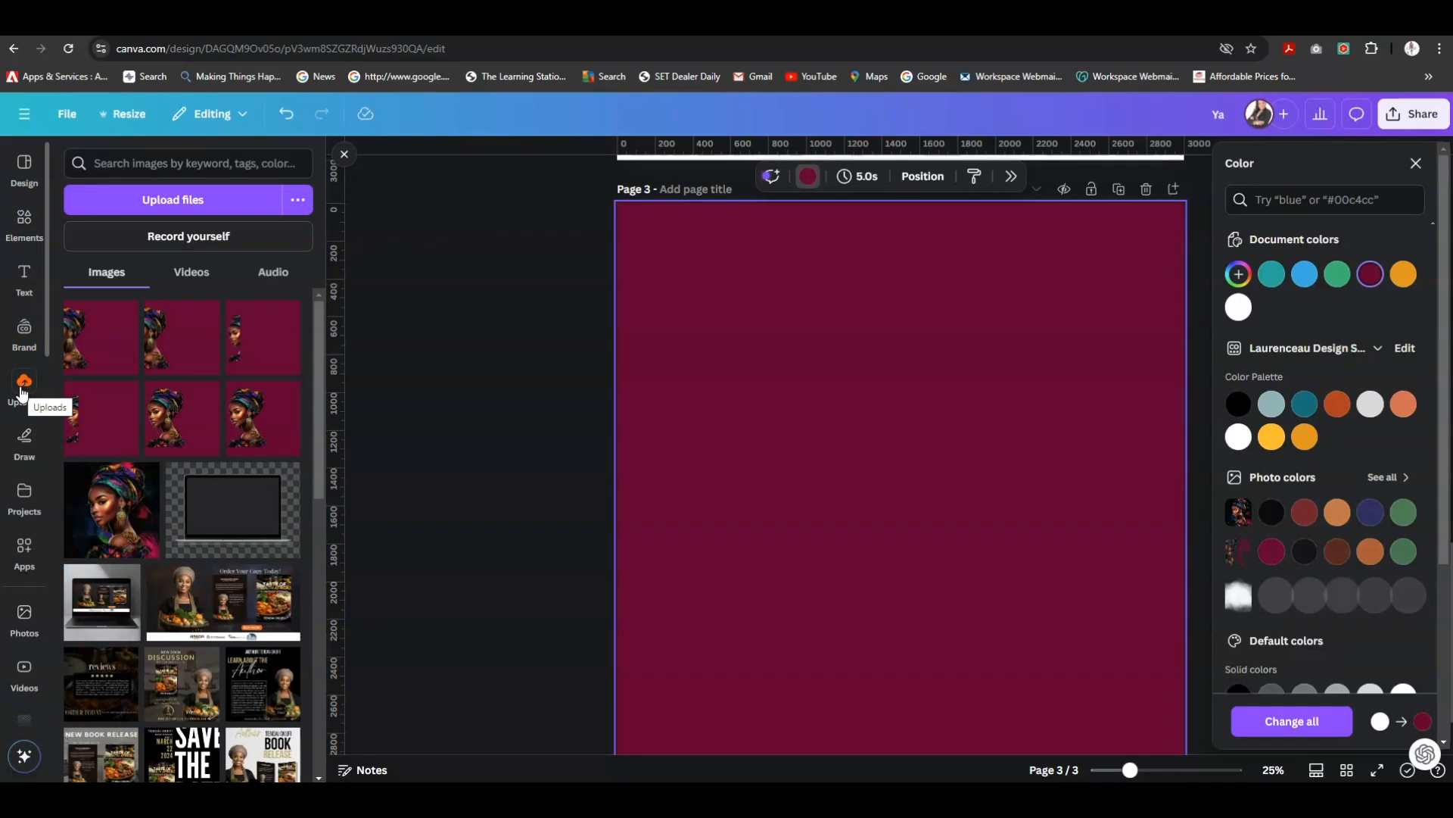
click(121, 522)
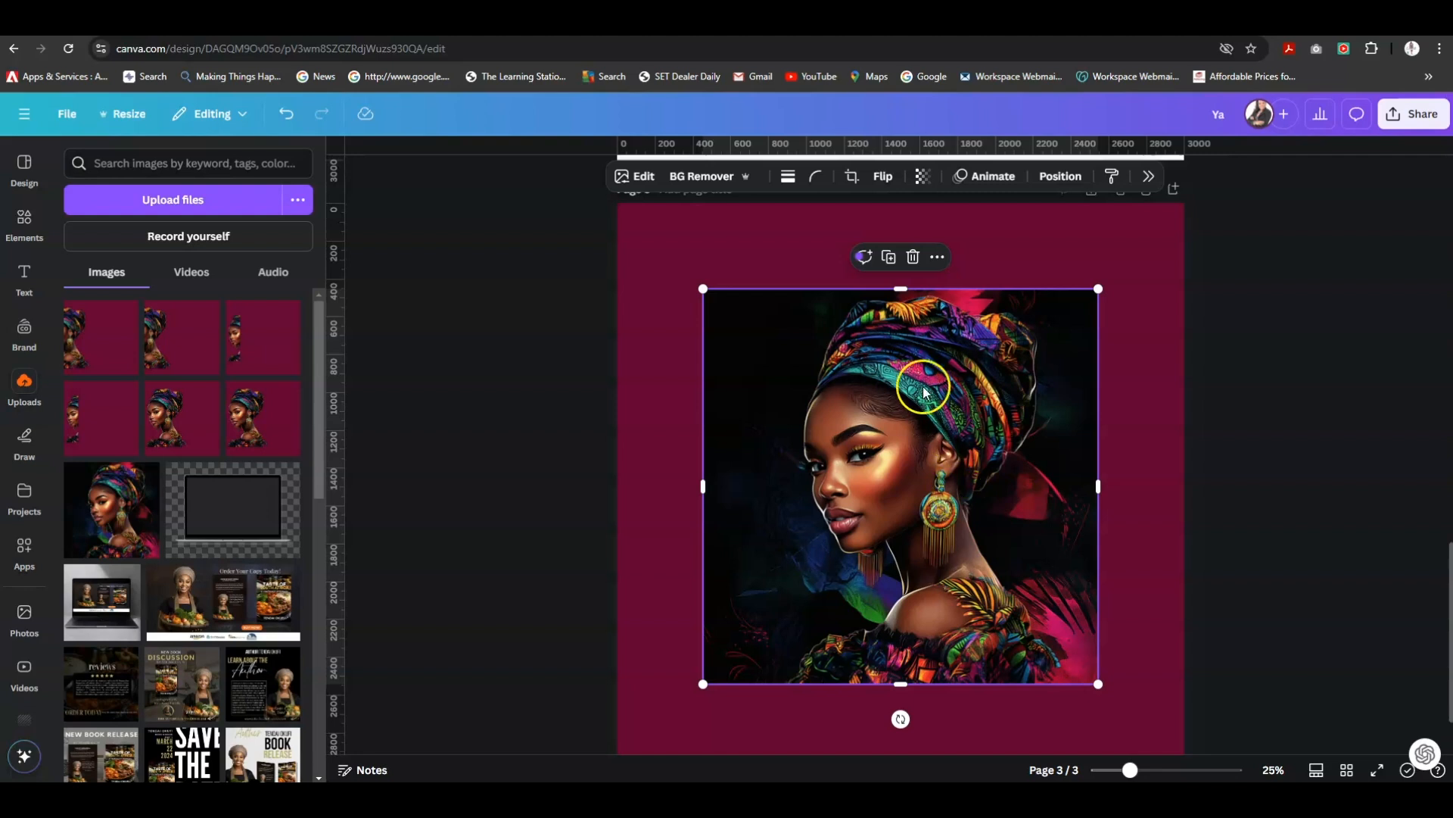
click(693, 180)
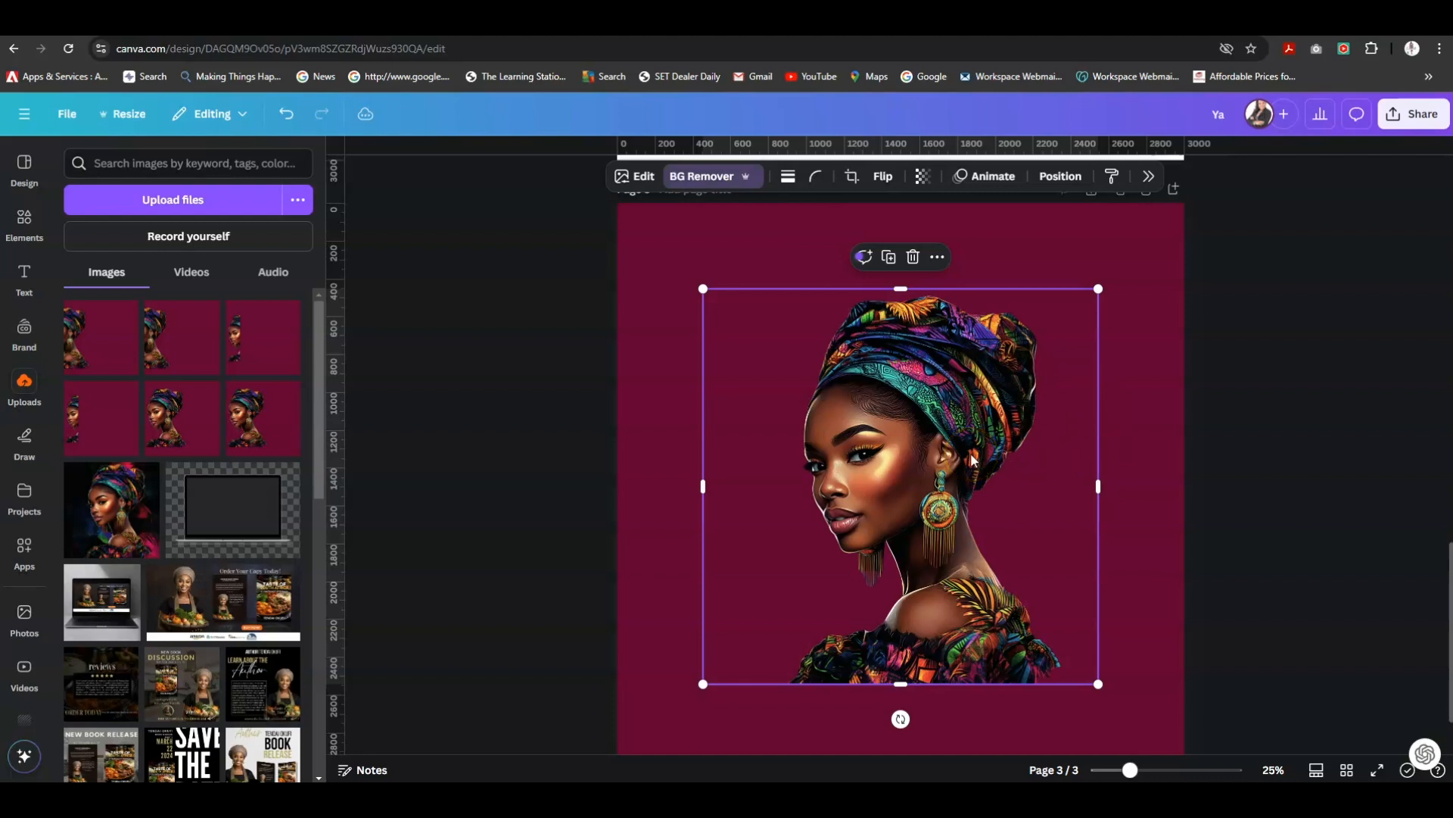
Duplicate the cutout portrait exactly over the original and enlarge both copies together to about 2483 px square.
click(890, 258)
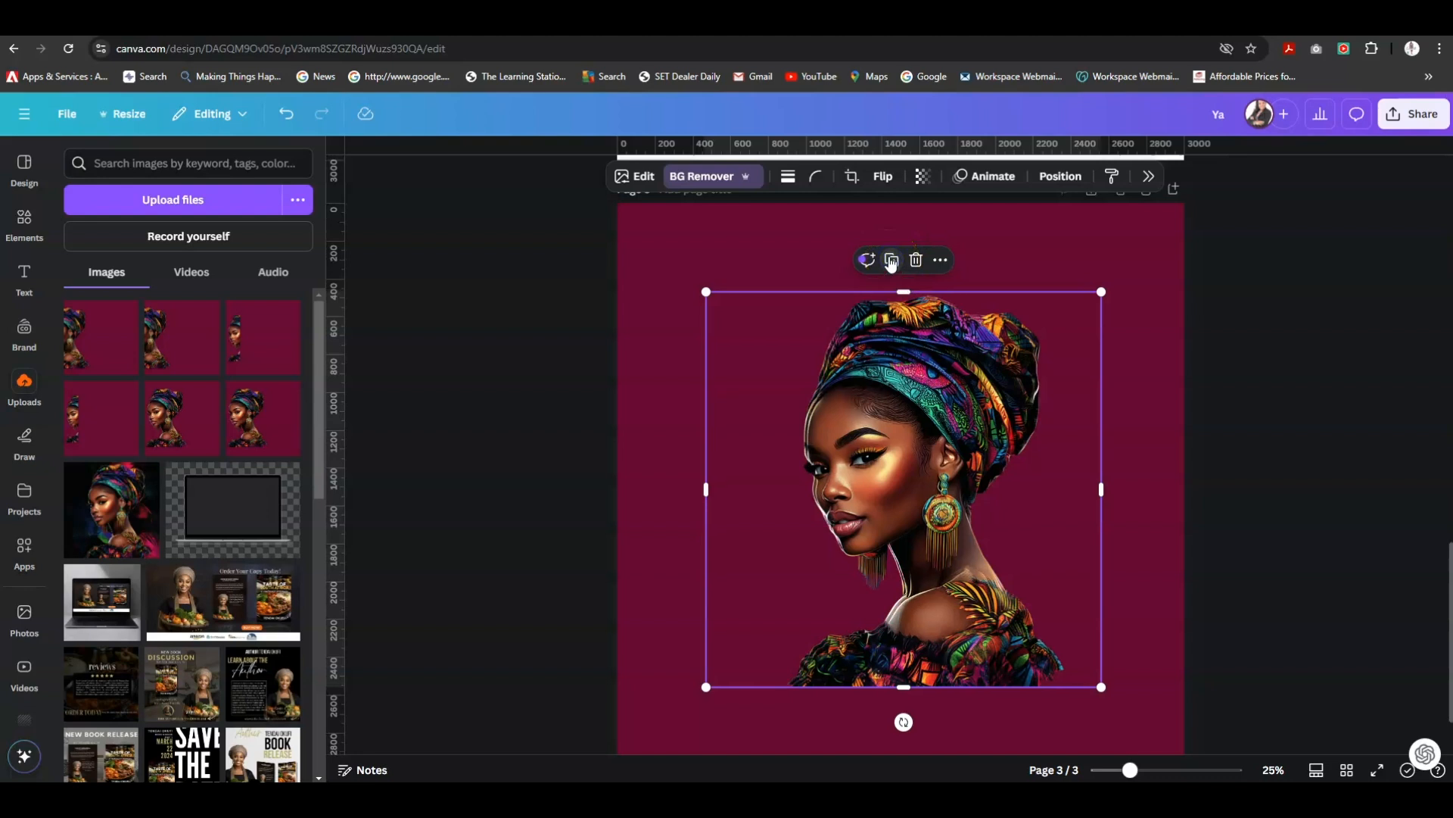
mouse_move(890, 454)
mouse_down()
mouse_move(992, 446)
mouse_move(903, 433)
mouse_move(887, 446)
mouse_up()
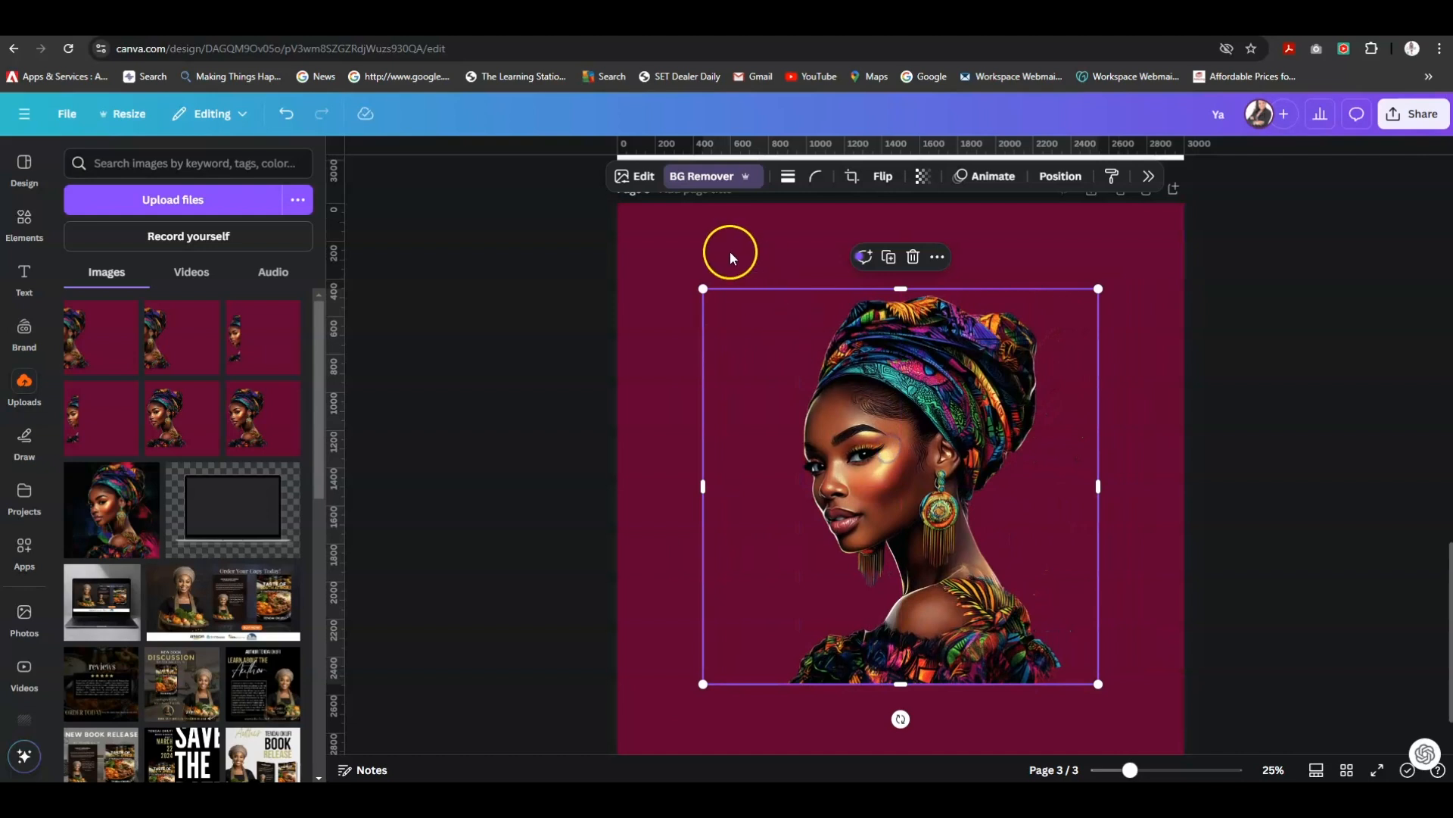
drag(665, 266, 1131, 707)
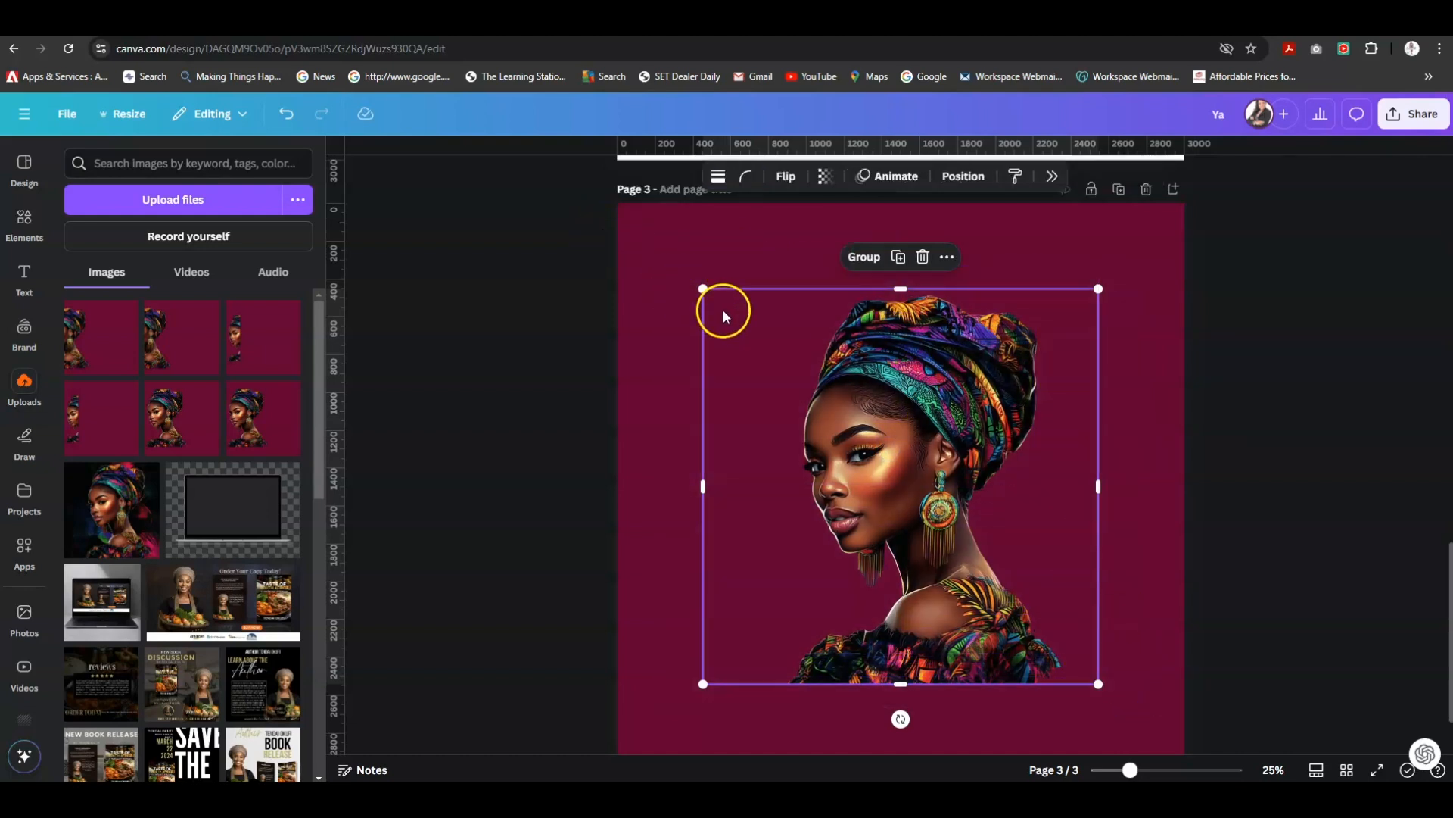
drag(701, 288, 650, 235)
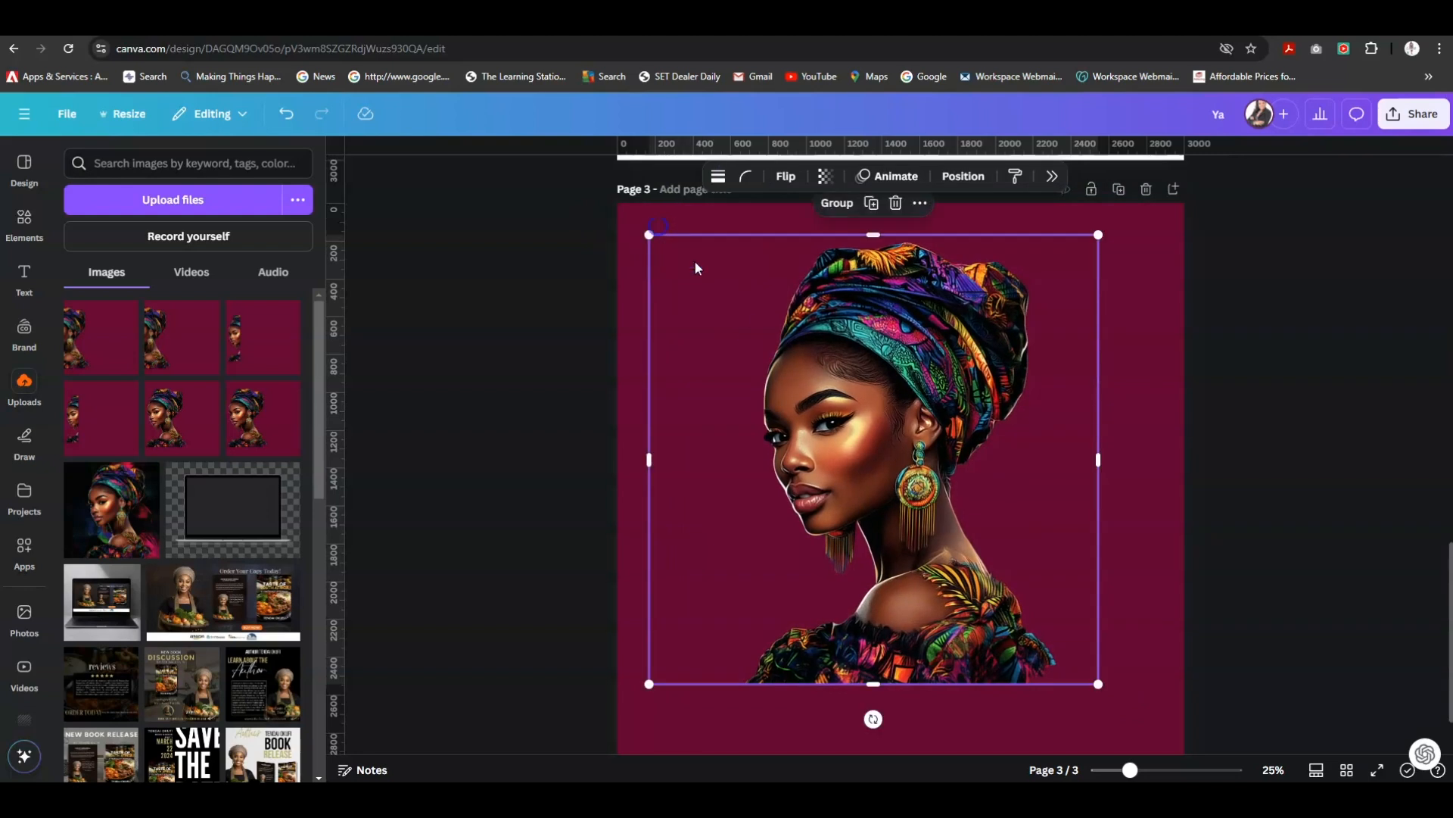
drag(1099, 684, 1111, 704)
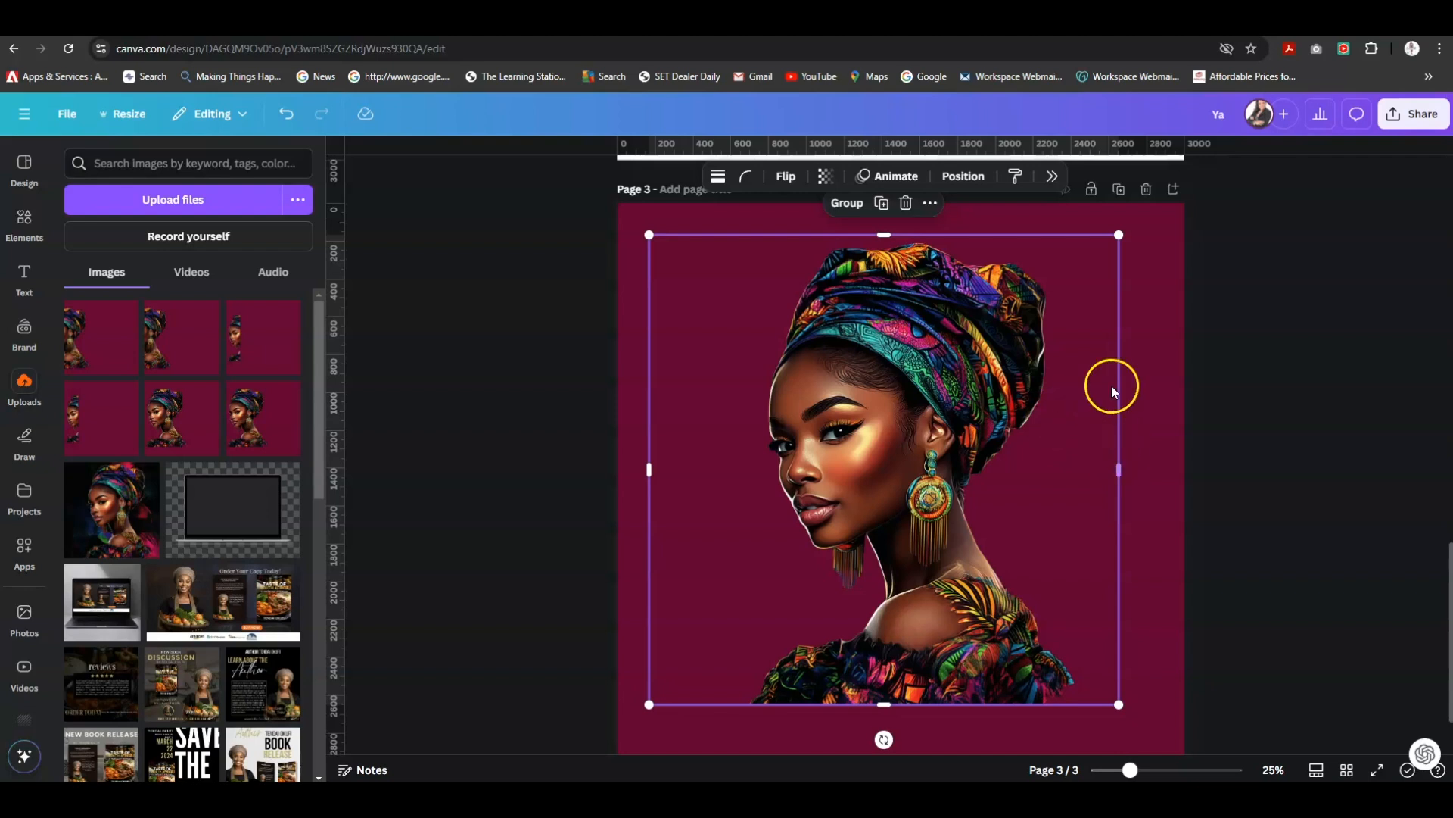
click(1145, 287)
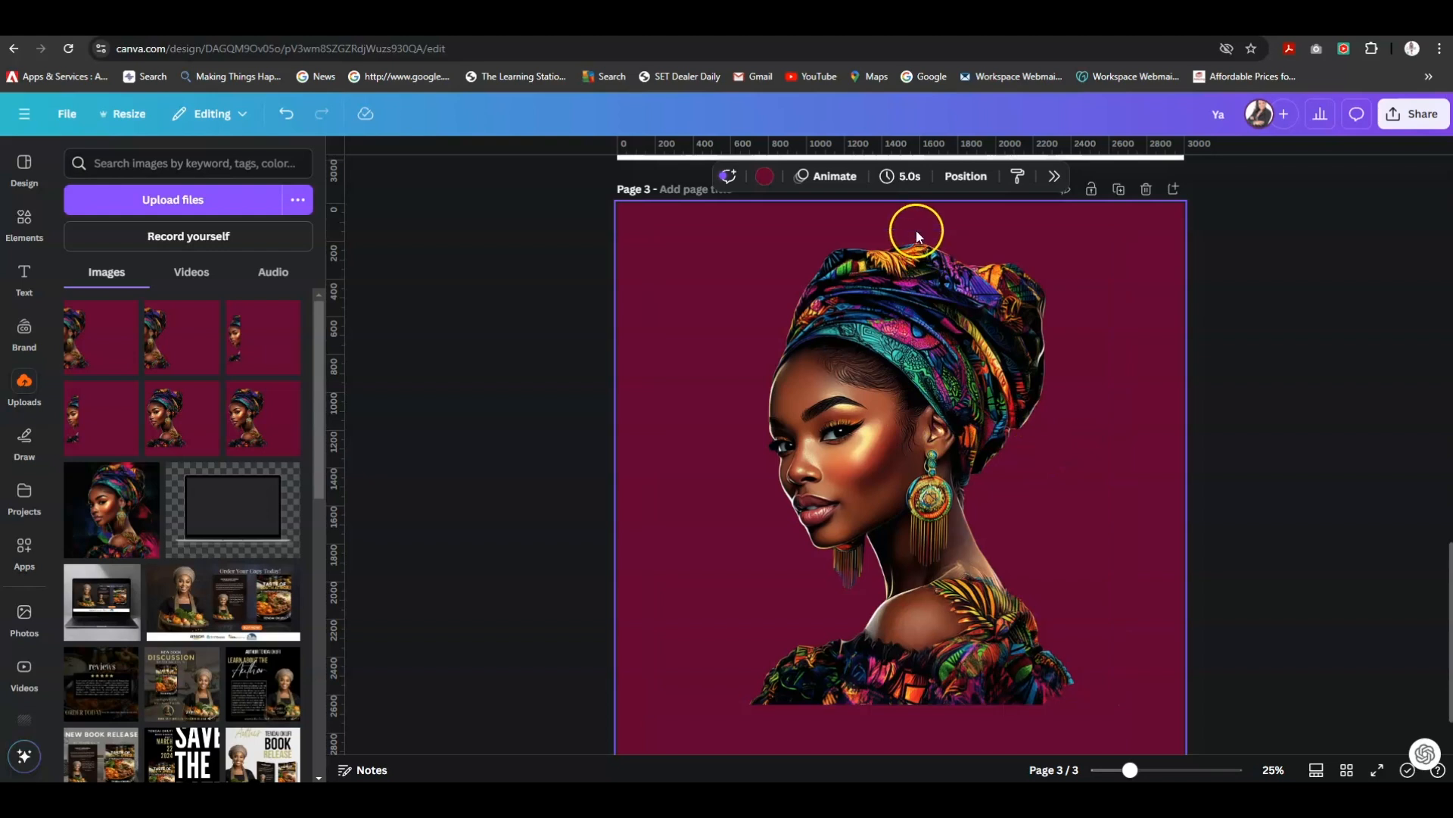
Crop the front portrait copy to its left half, ending at the page's center line at about 1331 px wide, and lock its ratio.
click(902, 422)
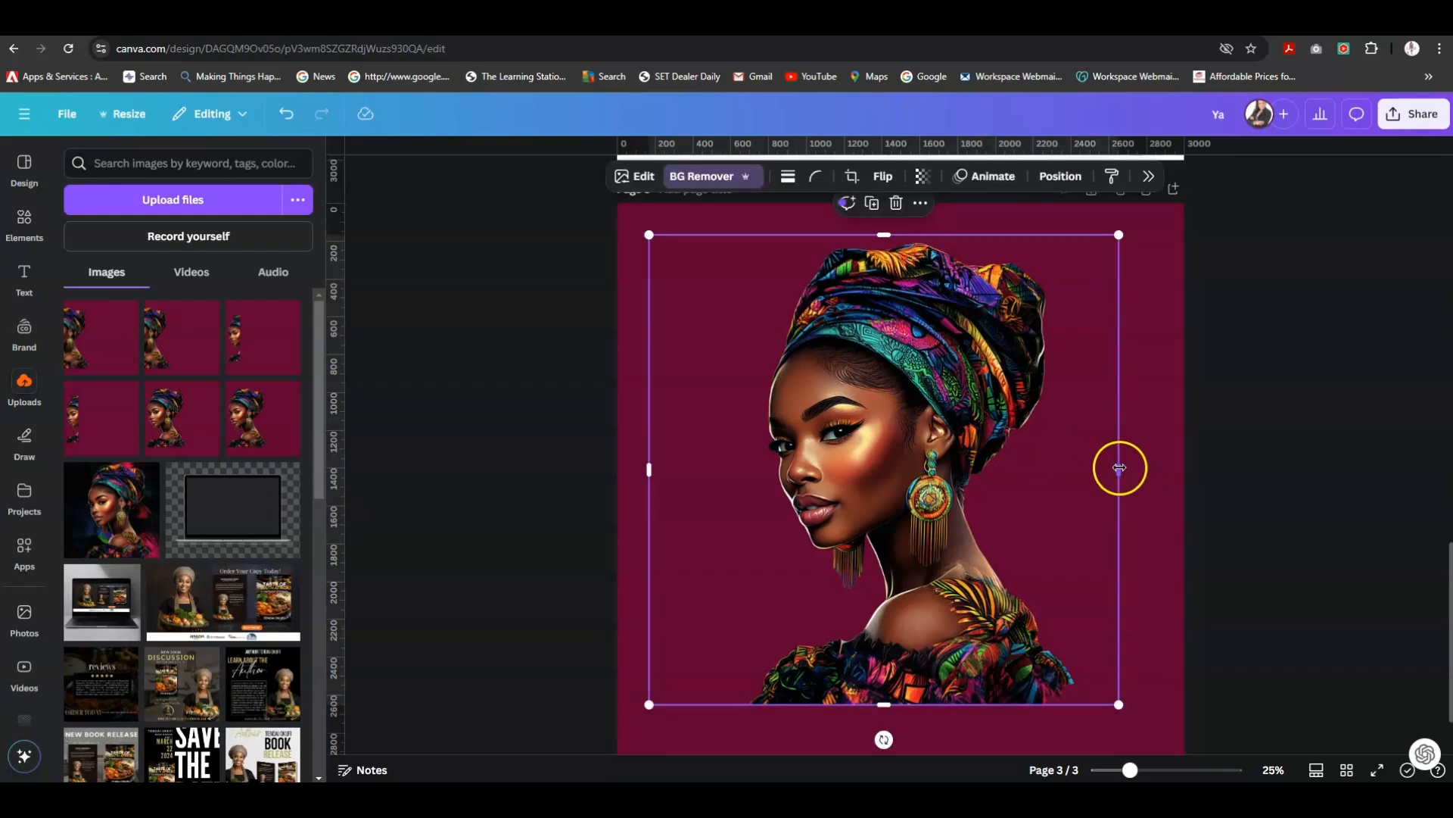
drag(1119, 468, 903, 484)
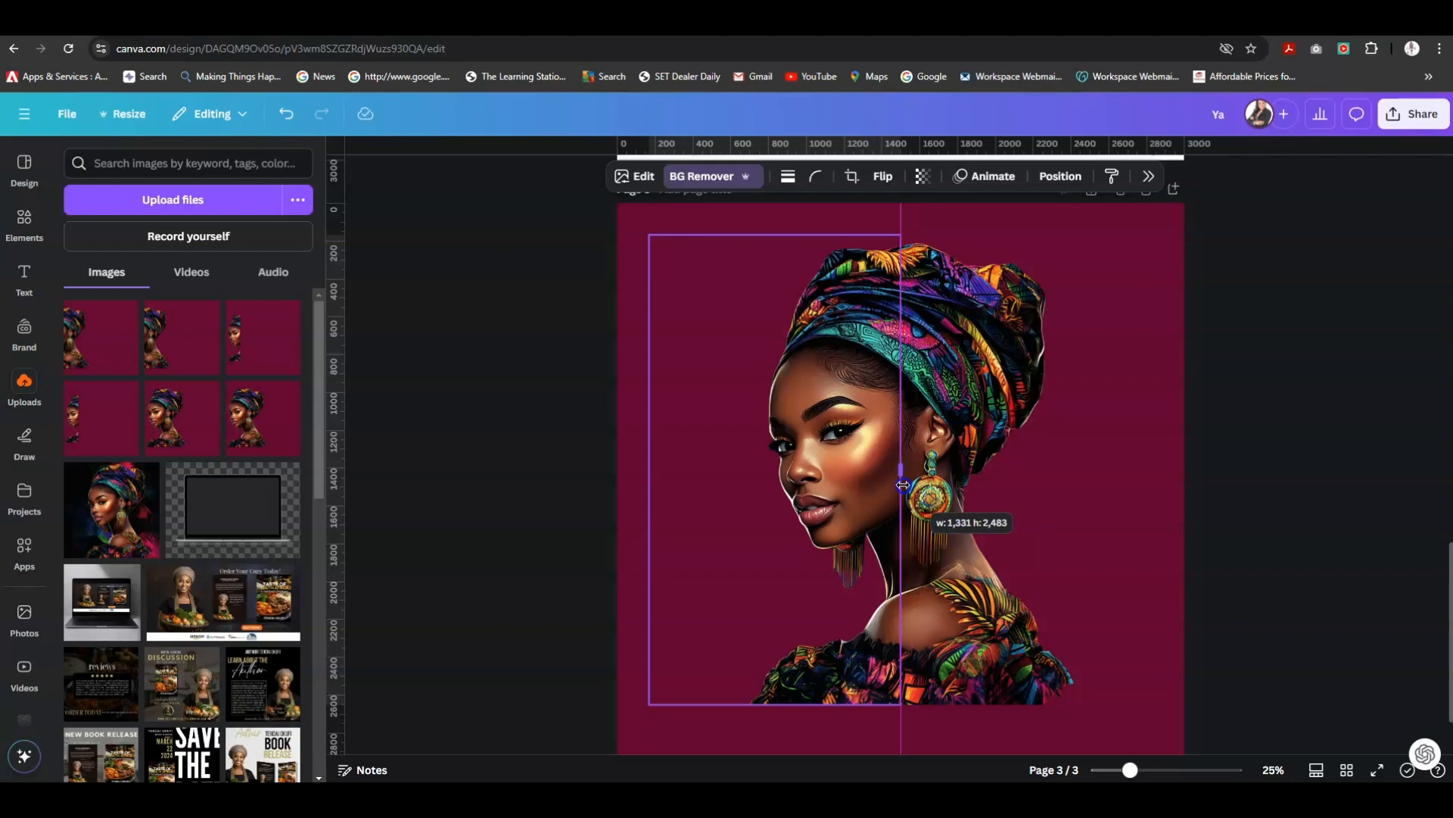
drag(903, 485, 903, 484)
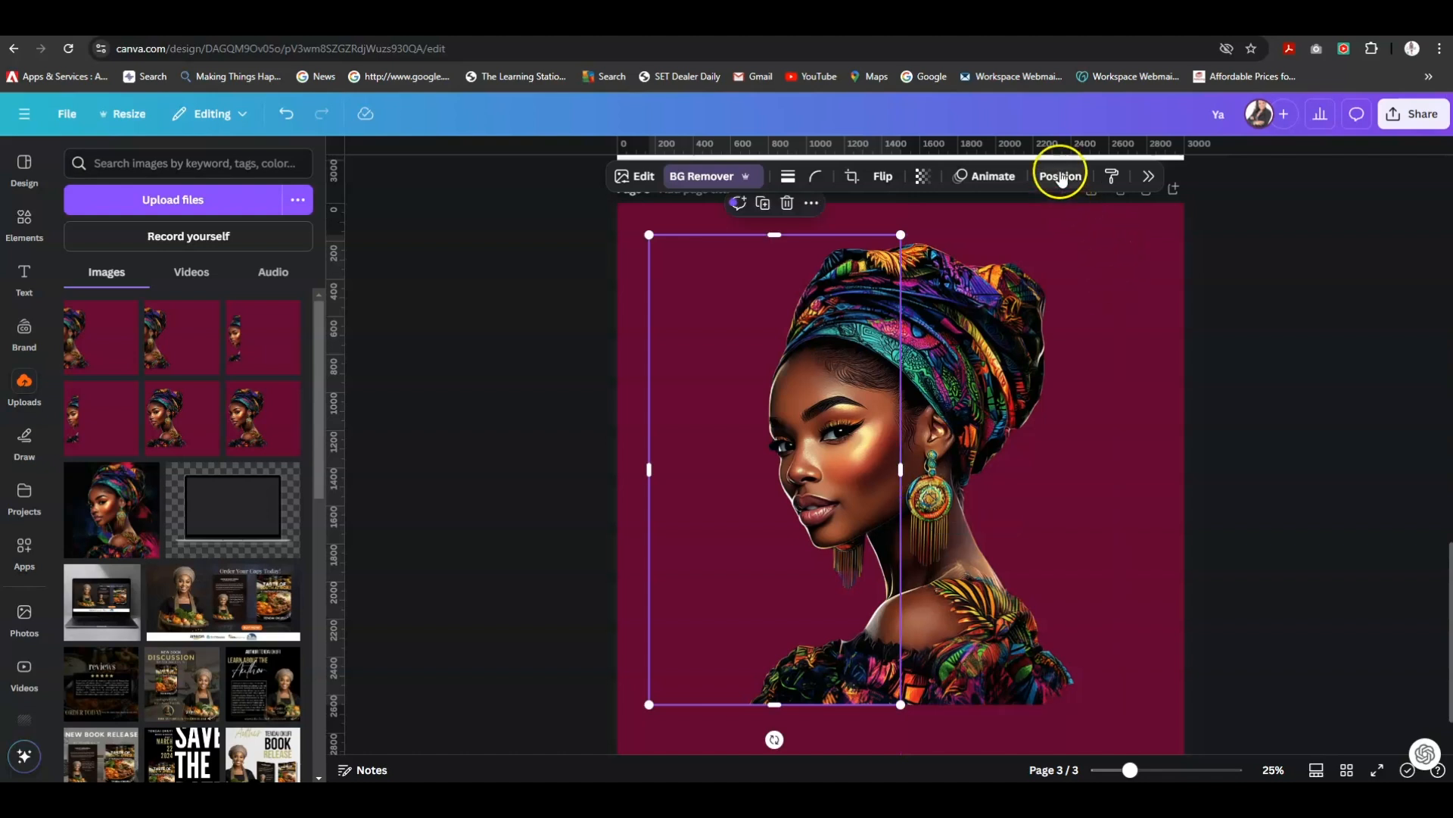
click(1060, 175)
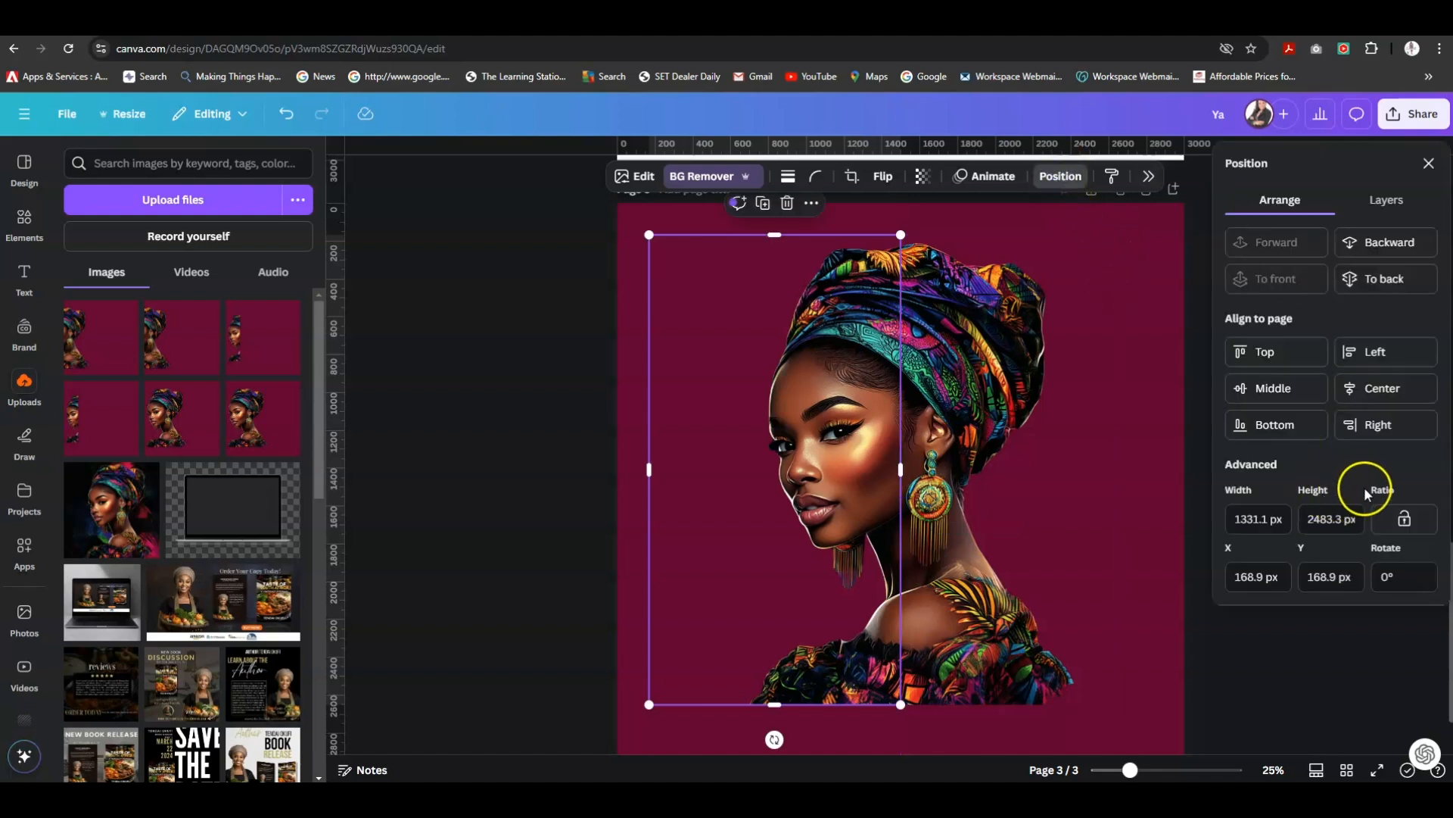
click(1404, 520)
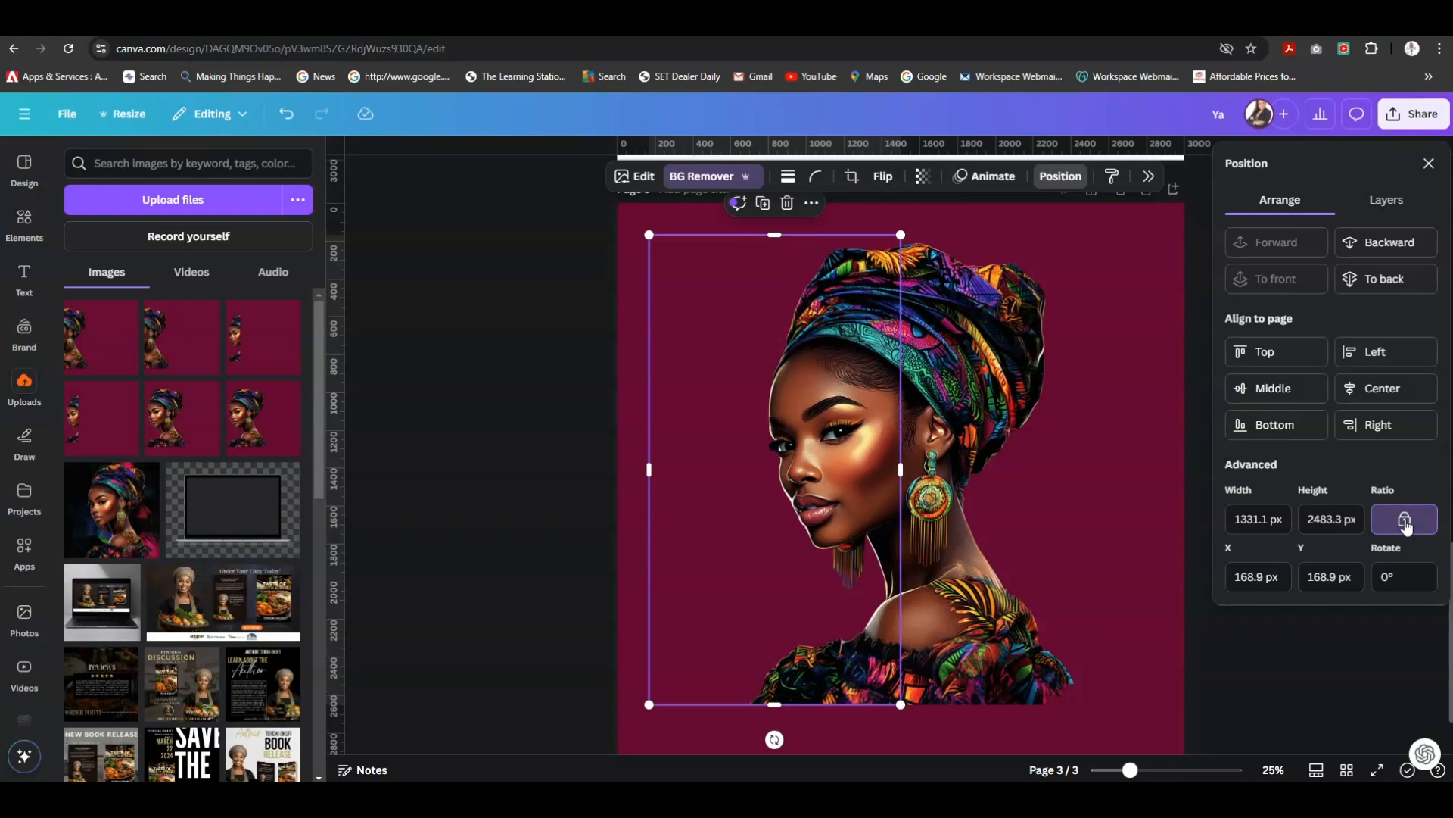
Crop the back portrait copy to its right half, starting at the page's center line, about 1152 px wide.
click(961, 381)
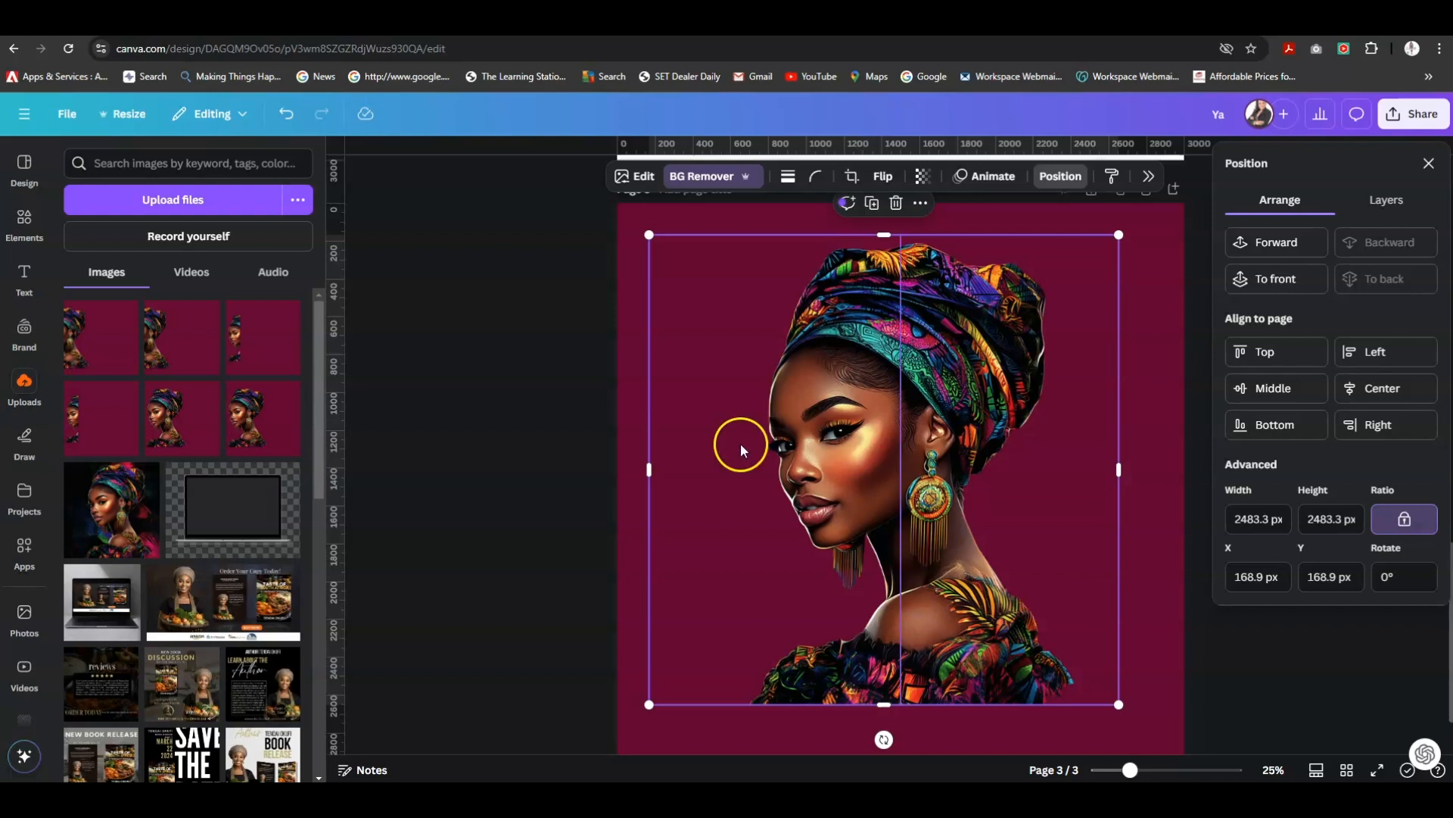
drag(644, 471, 899, 468)
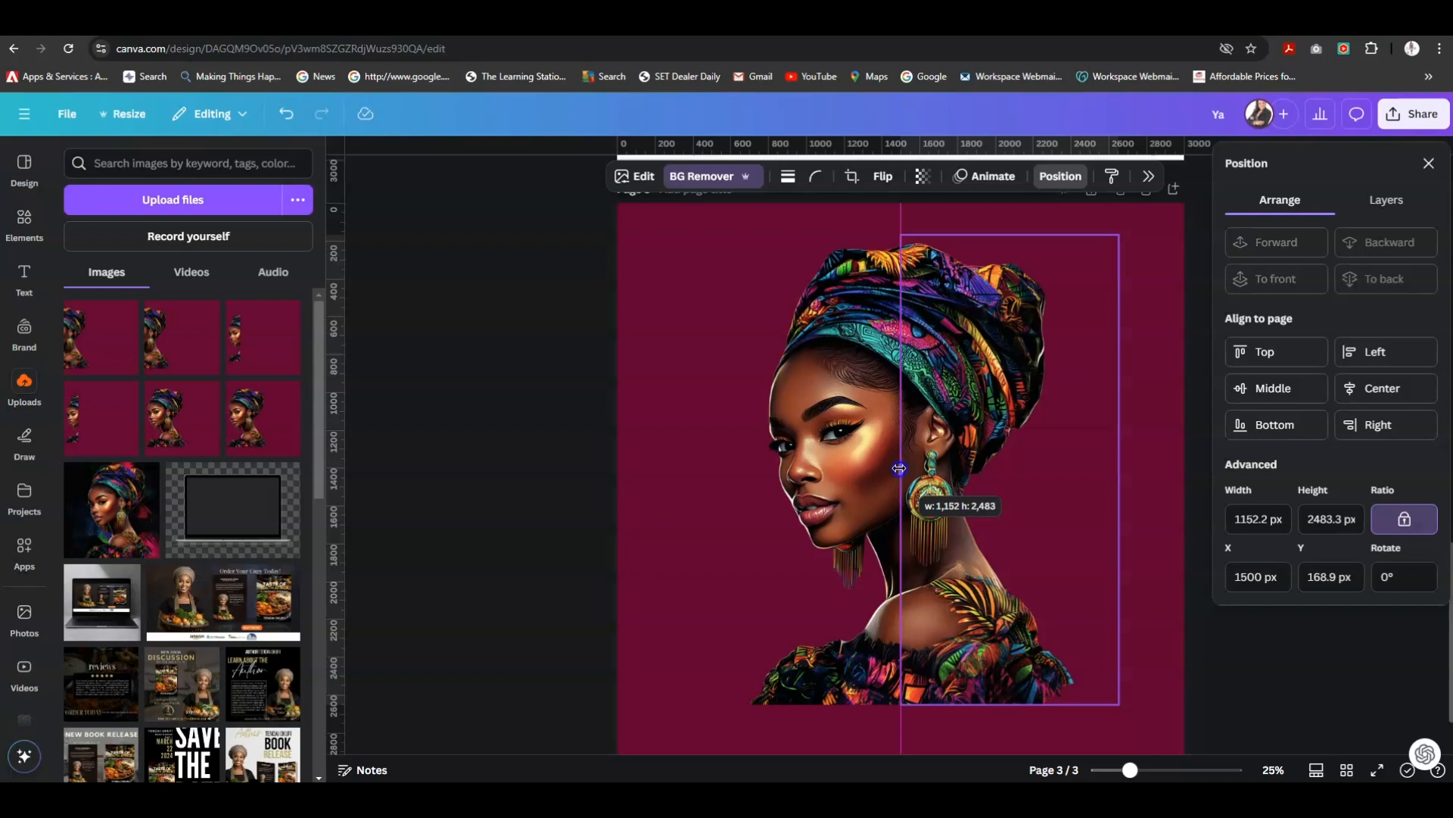
drag(899, 469, 899, 469)
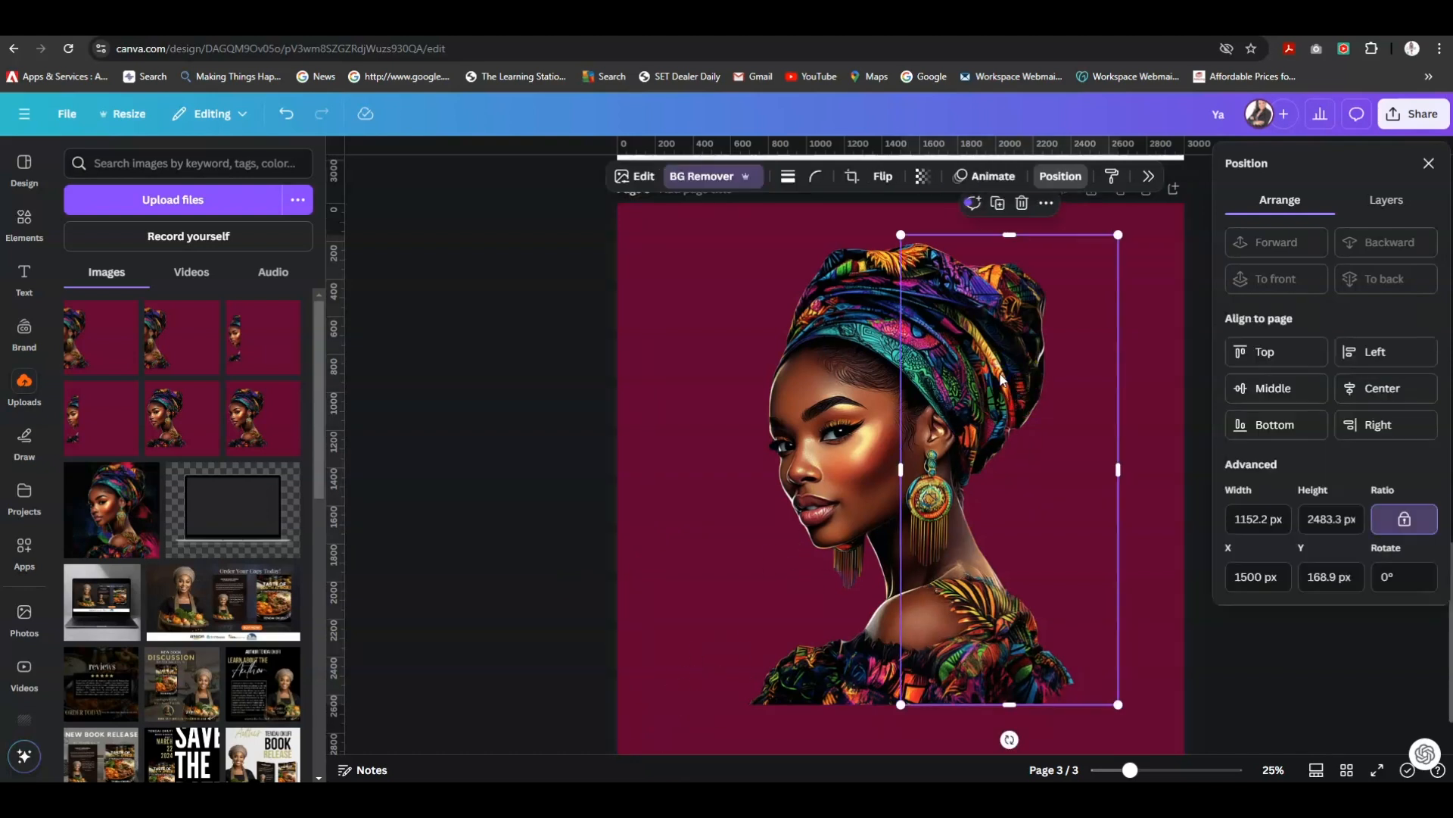
Fully lock the layer holding the left half of the portrait.
click(831, 426)
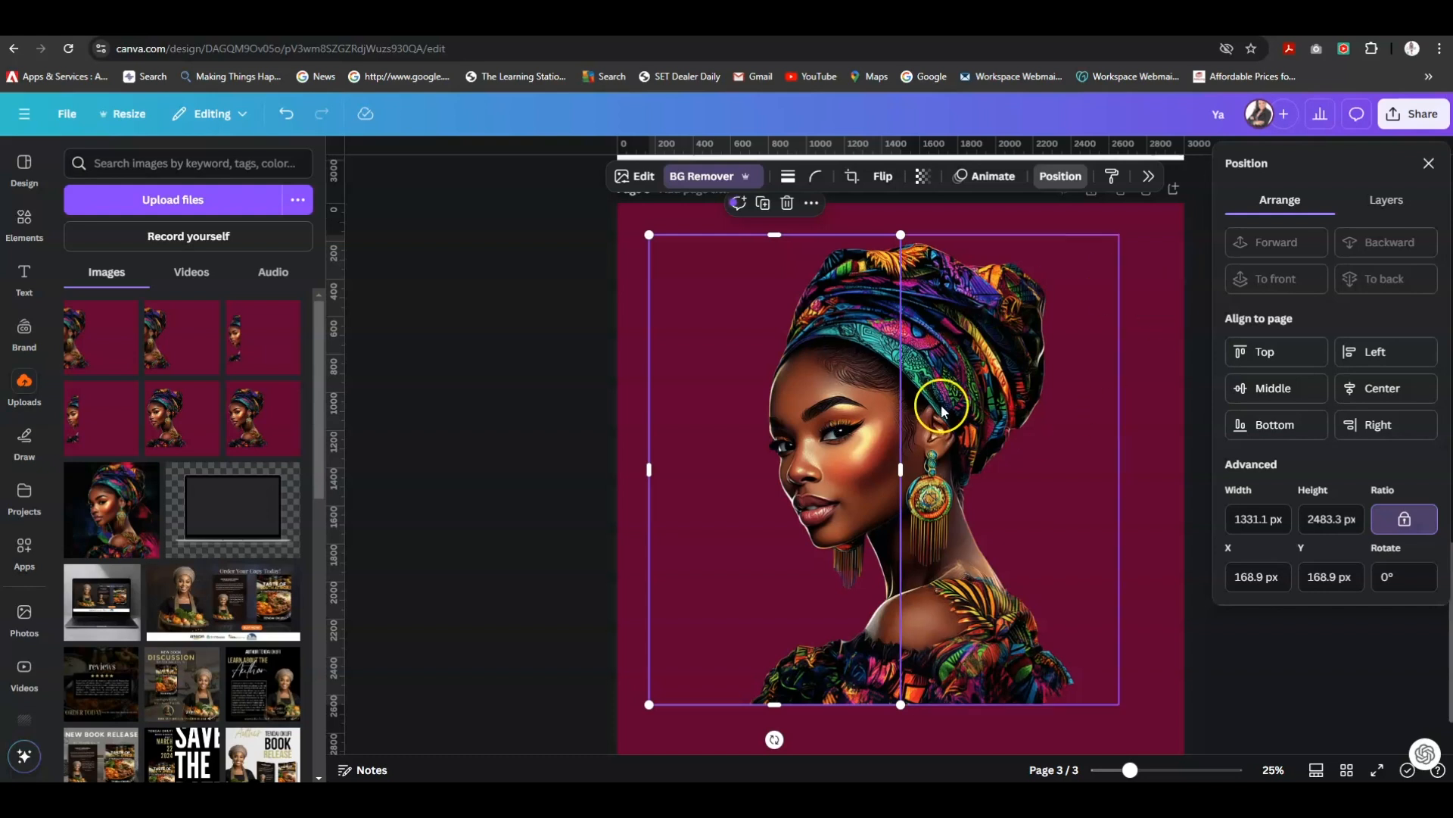
click(1021, 334)
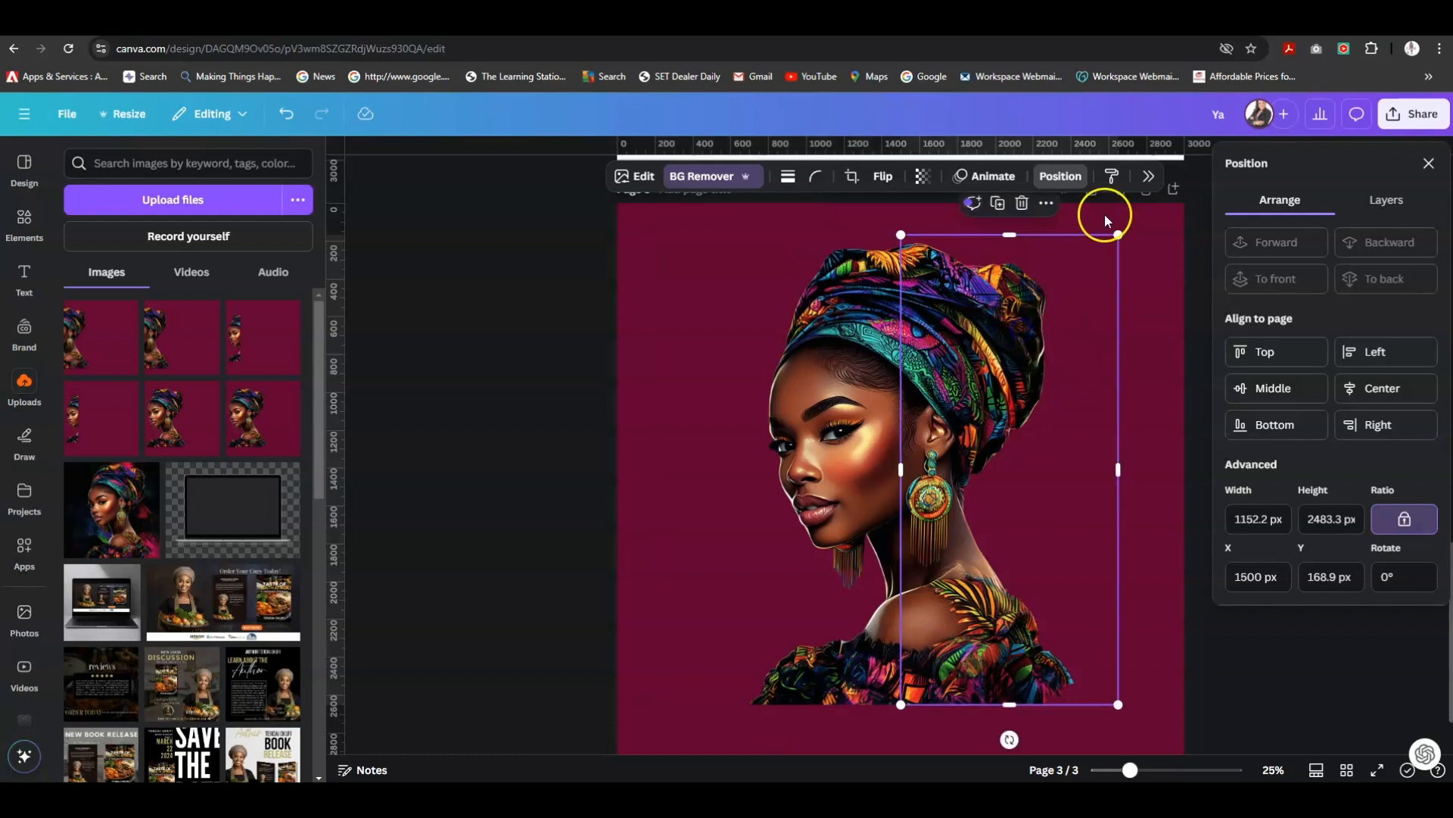
click(1064, 177)
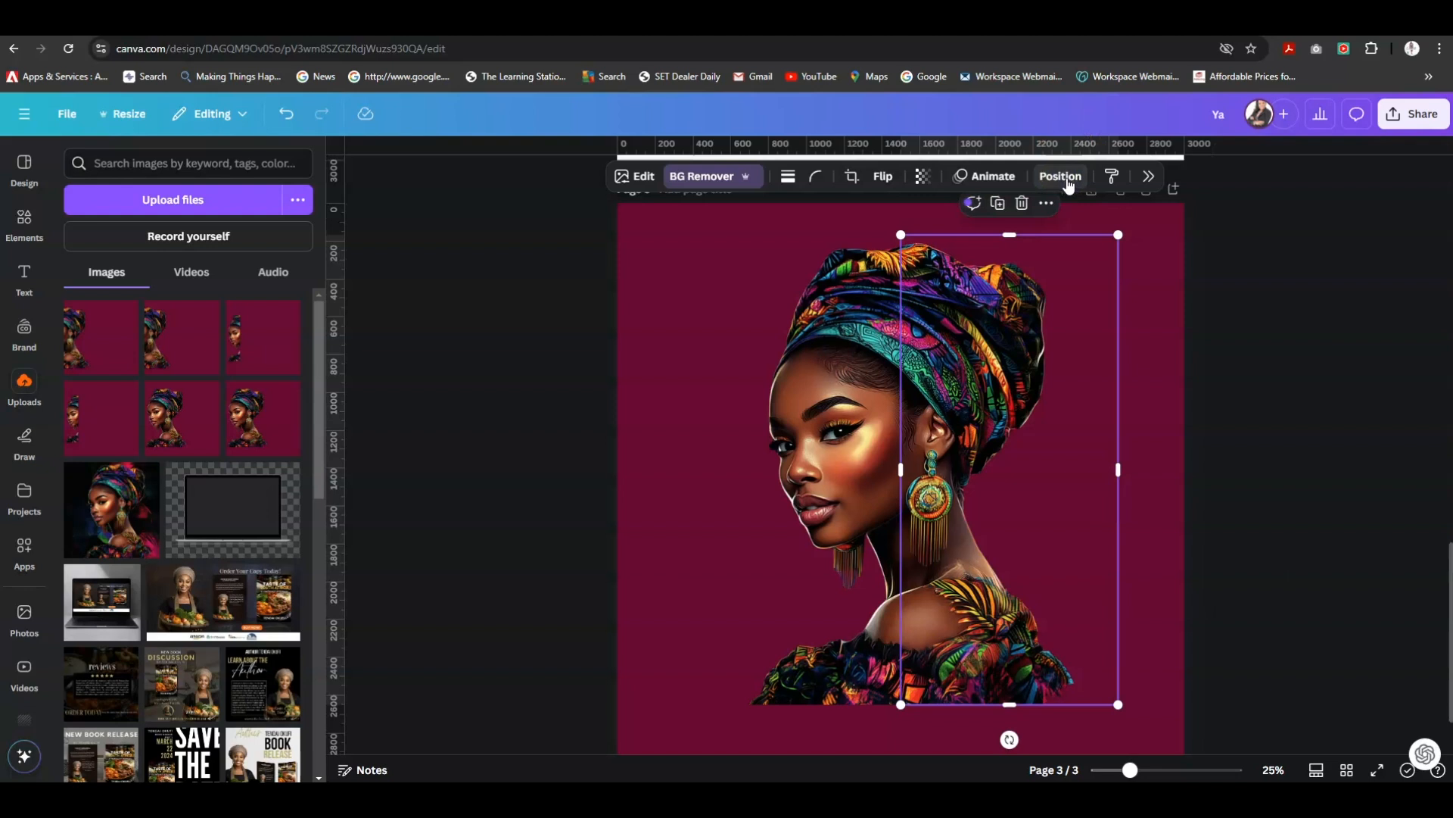
click(1064, 177)
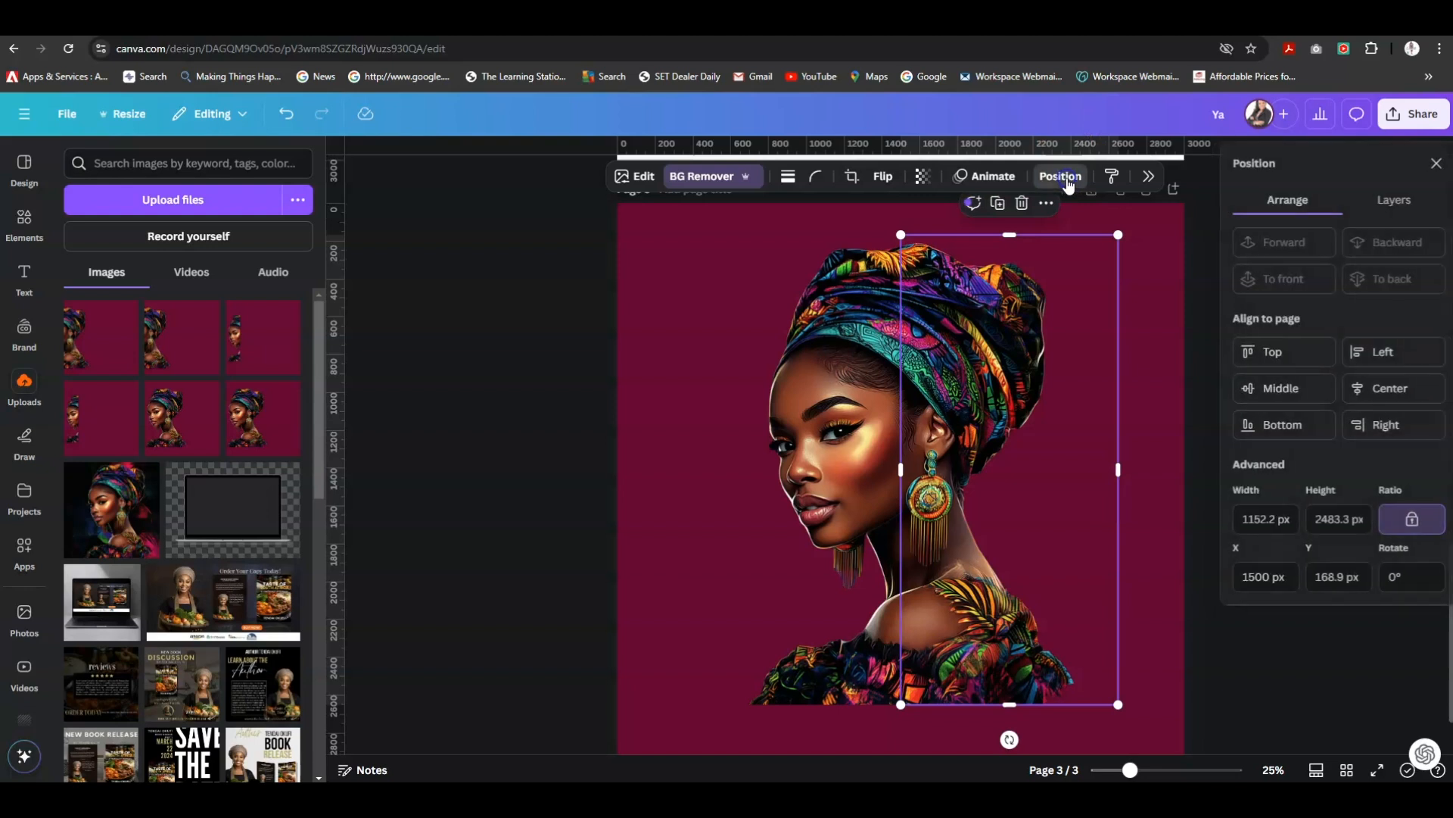
click(1387, 200)
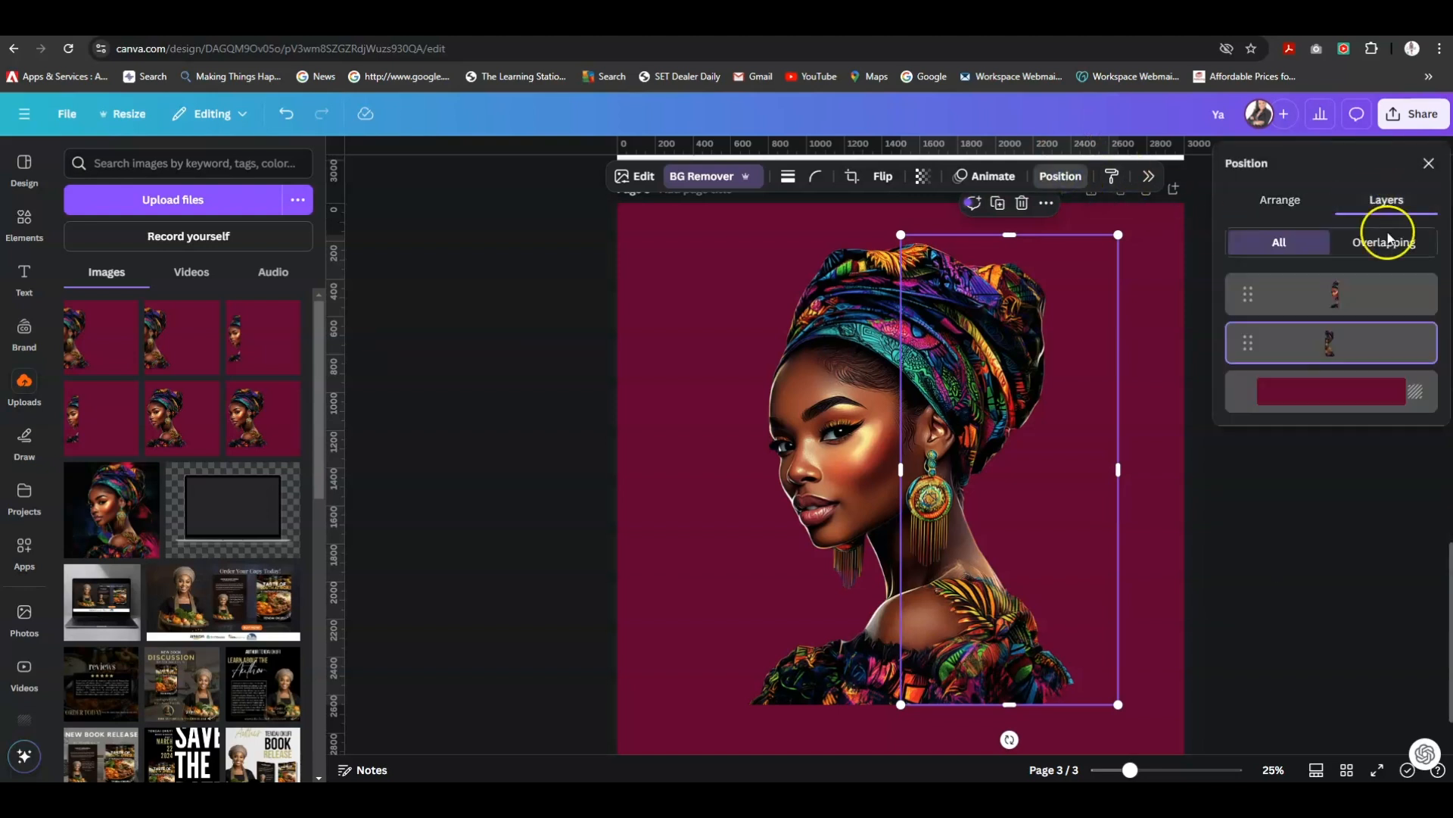
click(1425, 286)
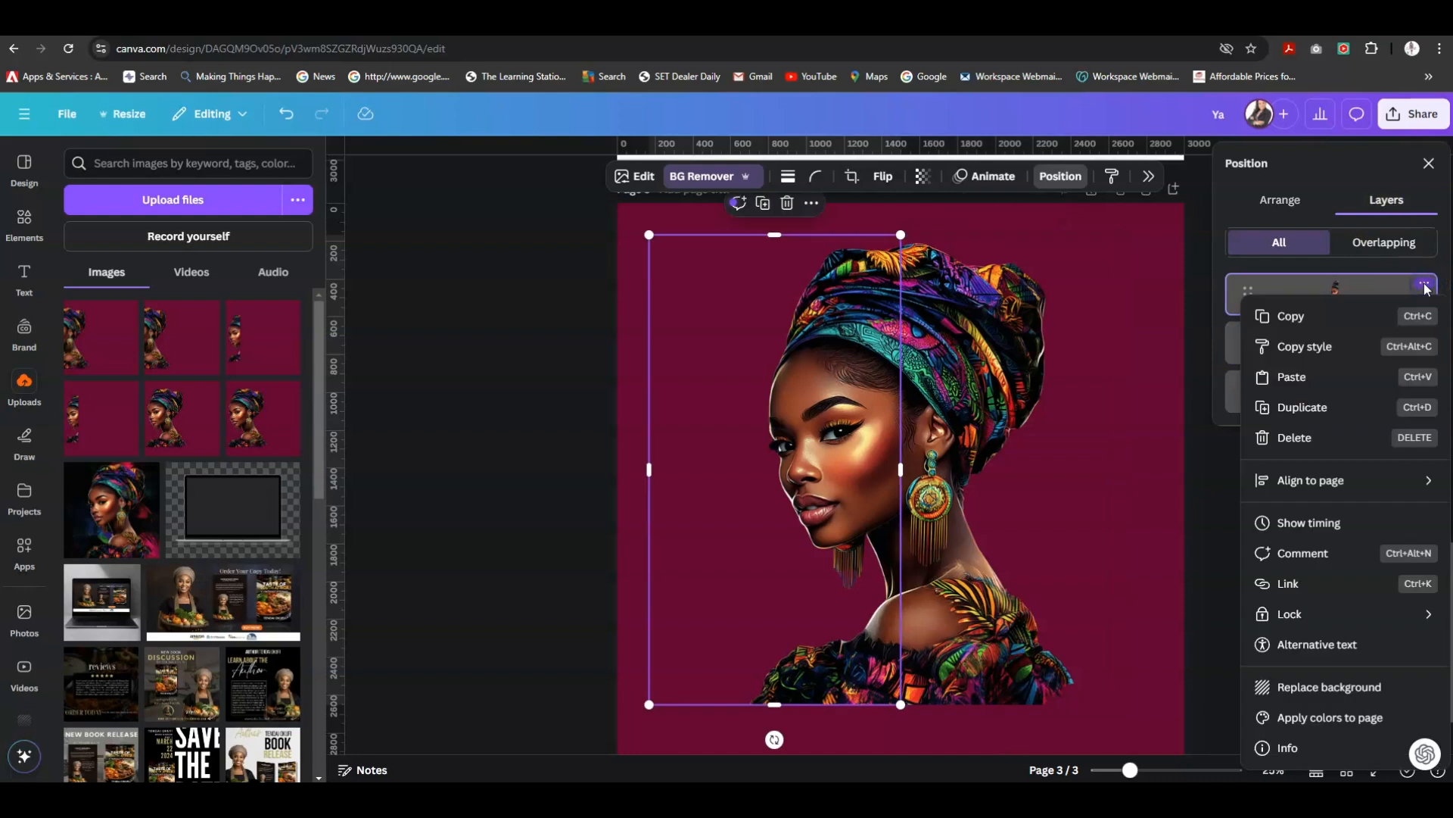
mouse_move(1294, 631)
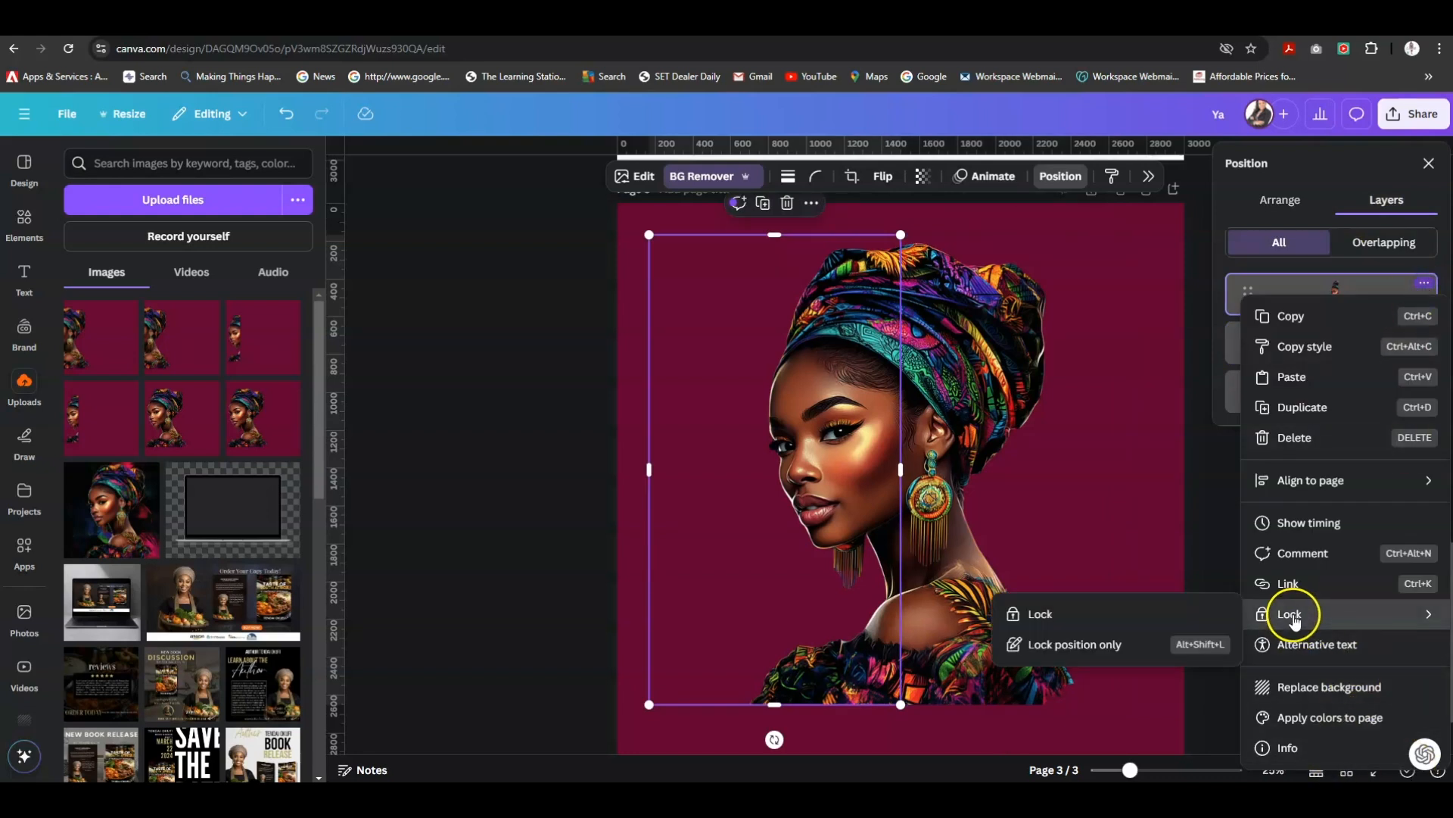
click(1048, 613)
click(1402, 424)
Fully lock the layer holding the right half of the portrait.
click(1001, 357)
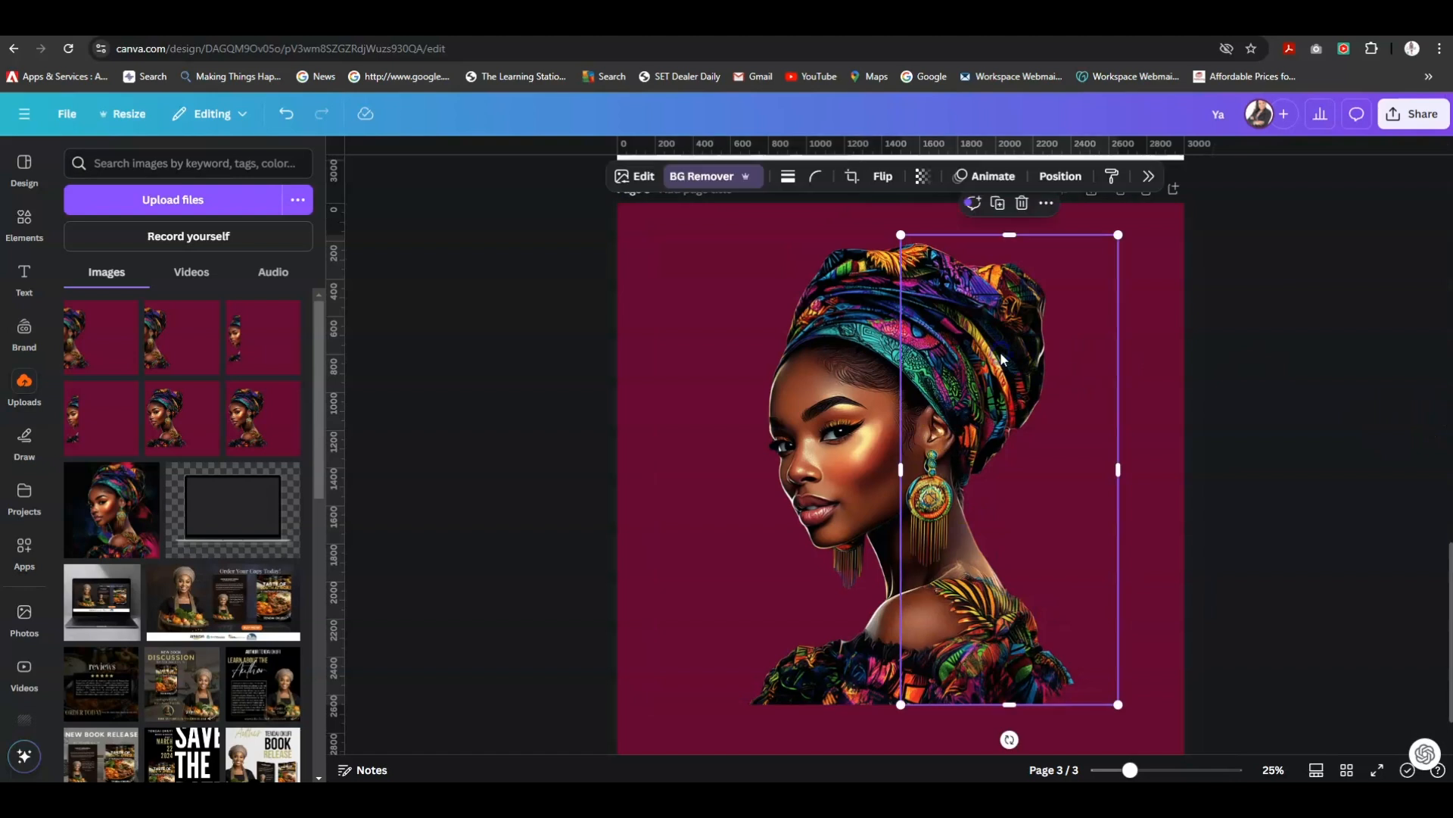
click(1064, 176)
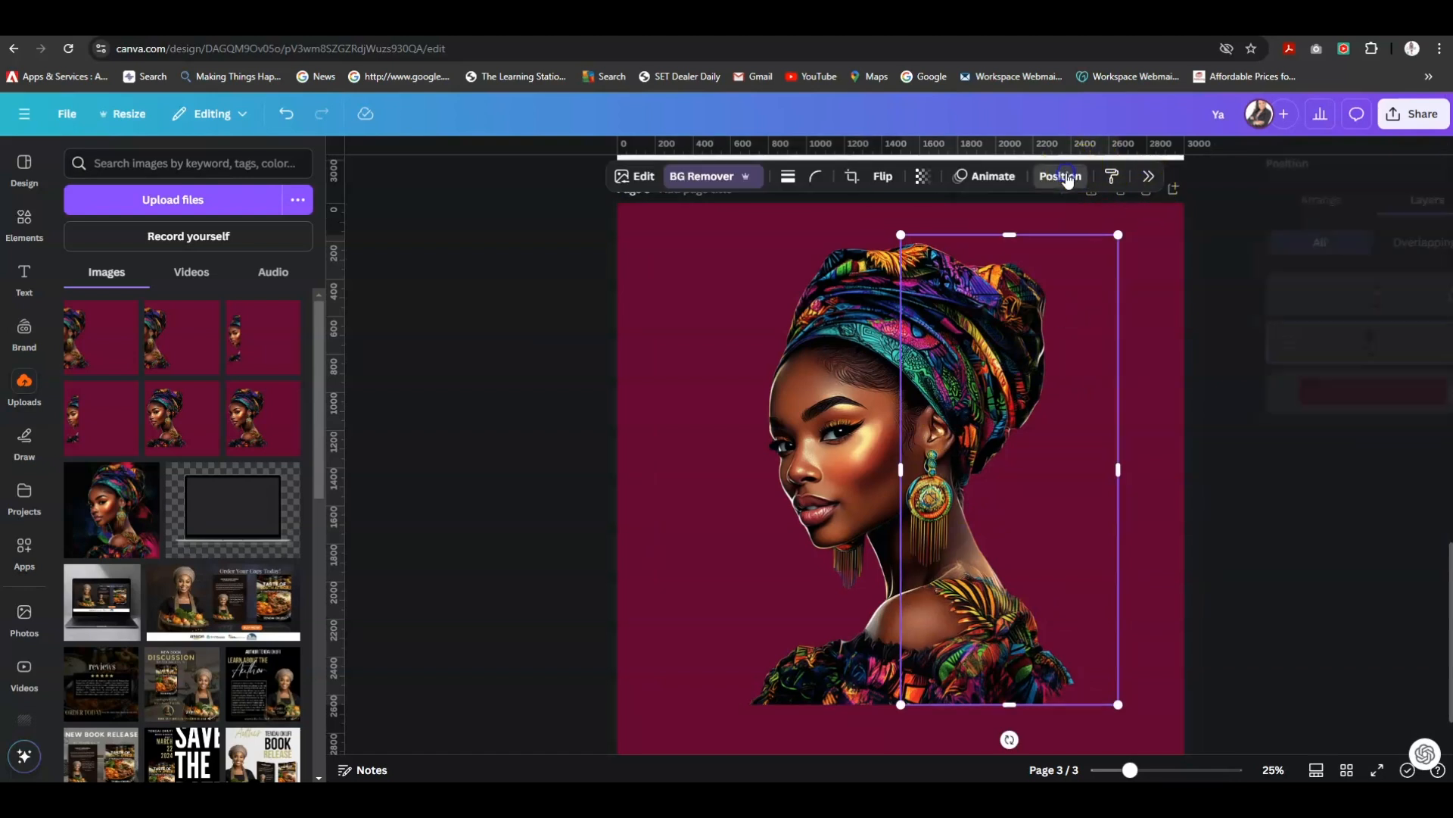
click(1395, 339)
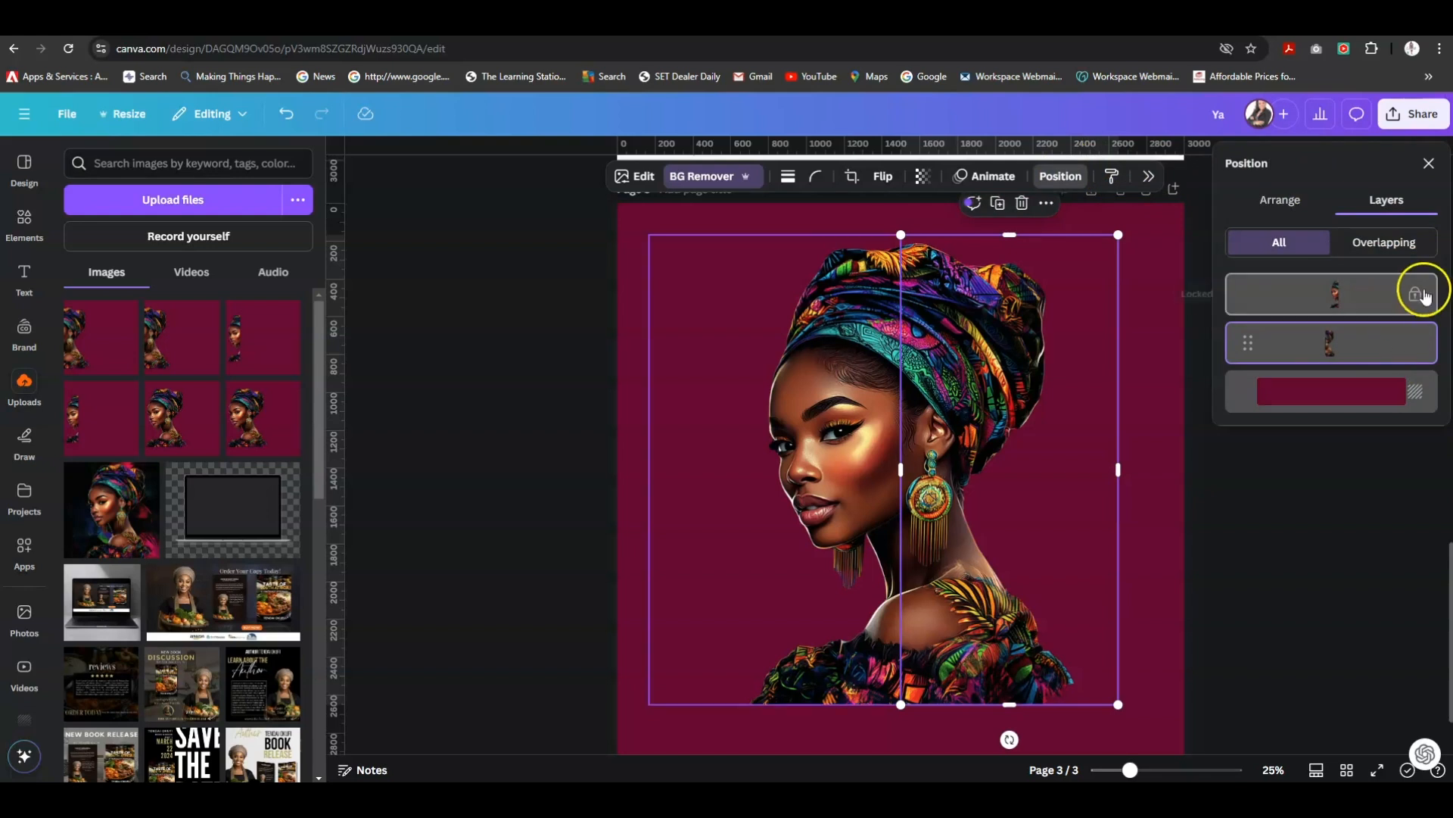
click(1424, 334)
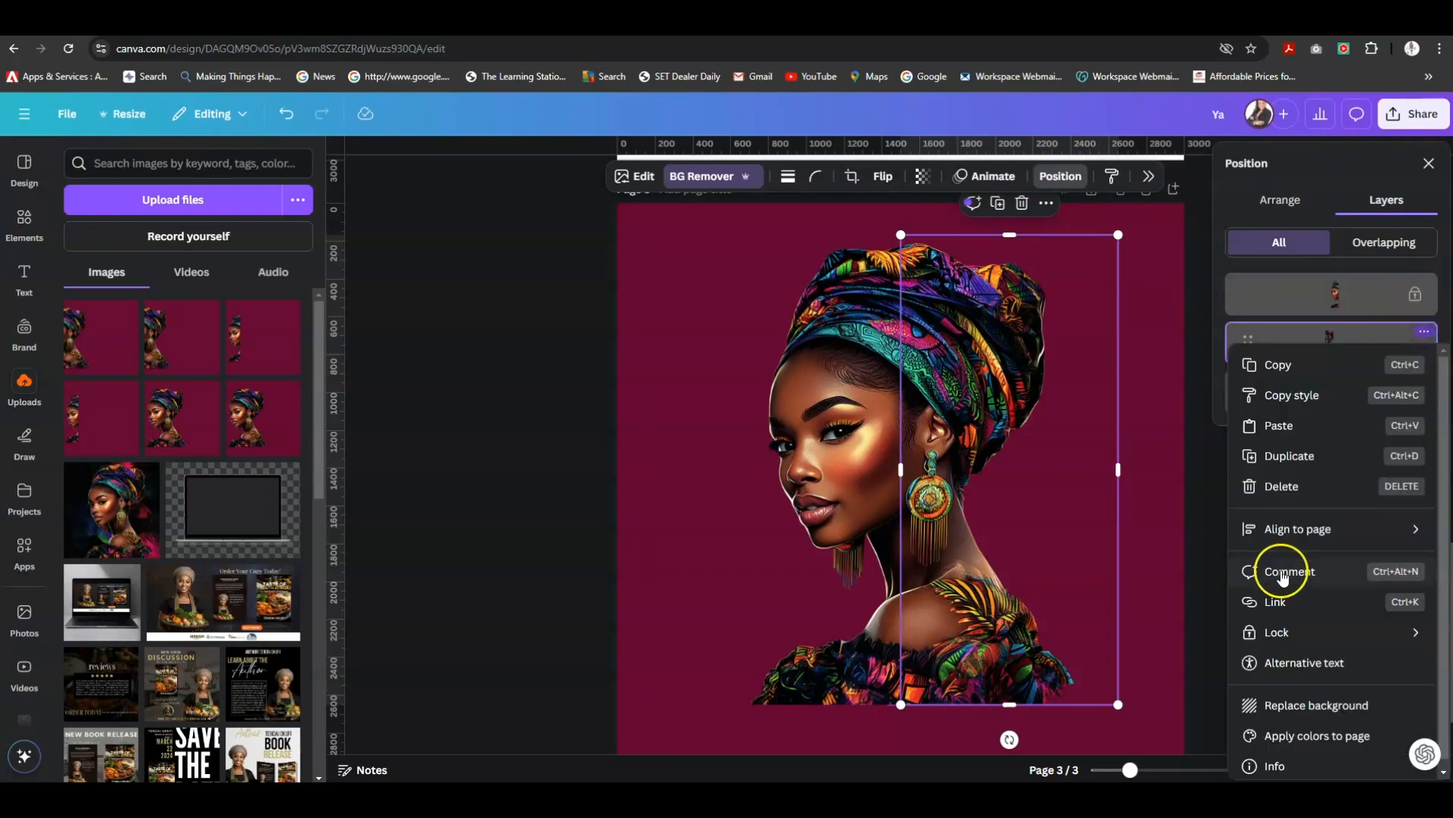
mouse_move(1275, 632)
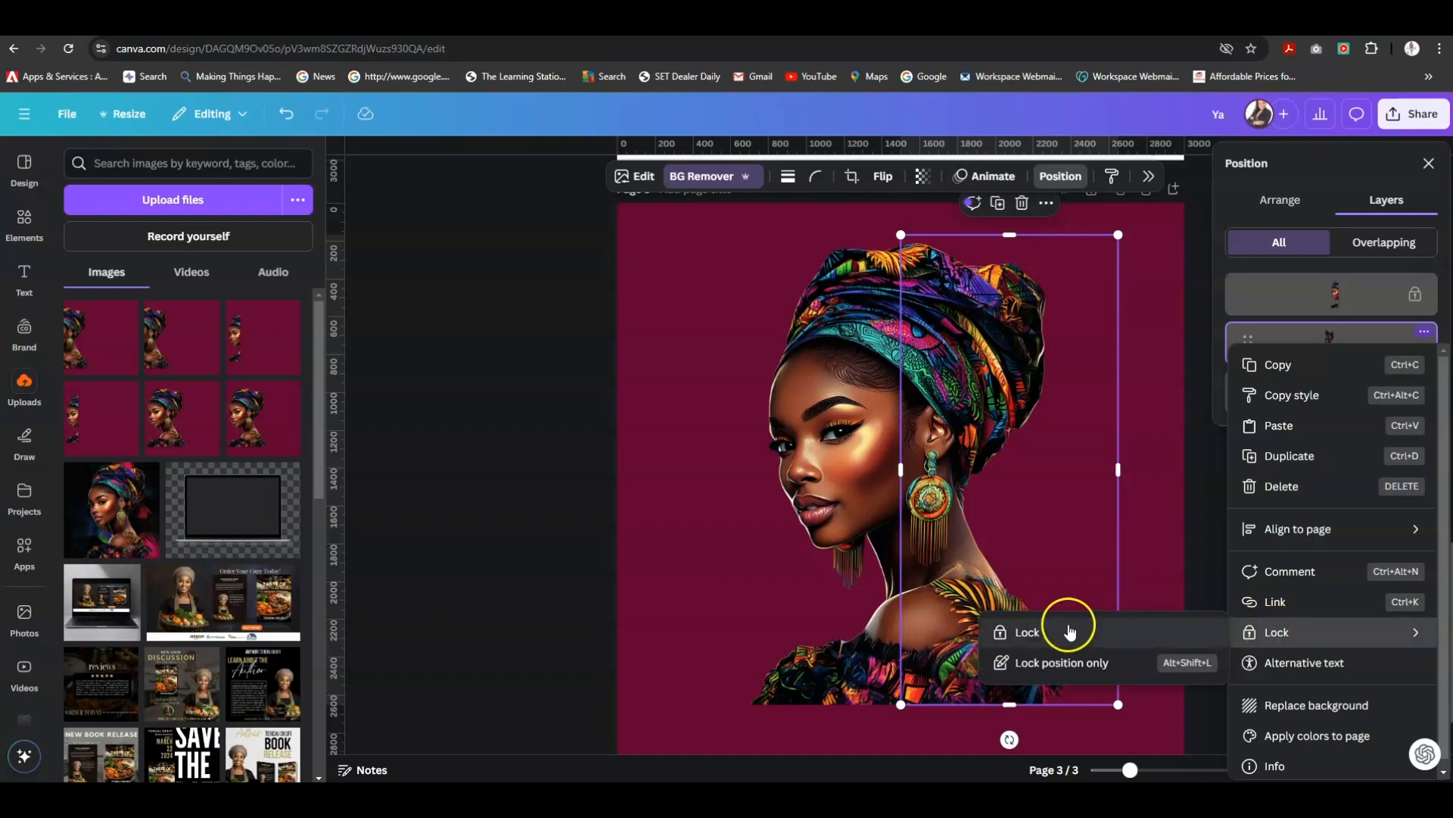
click(1046, 632)
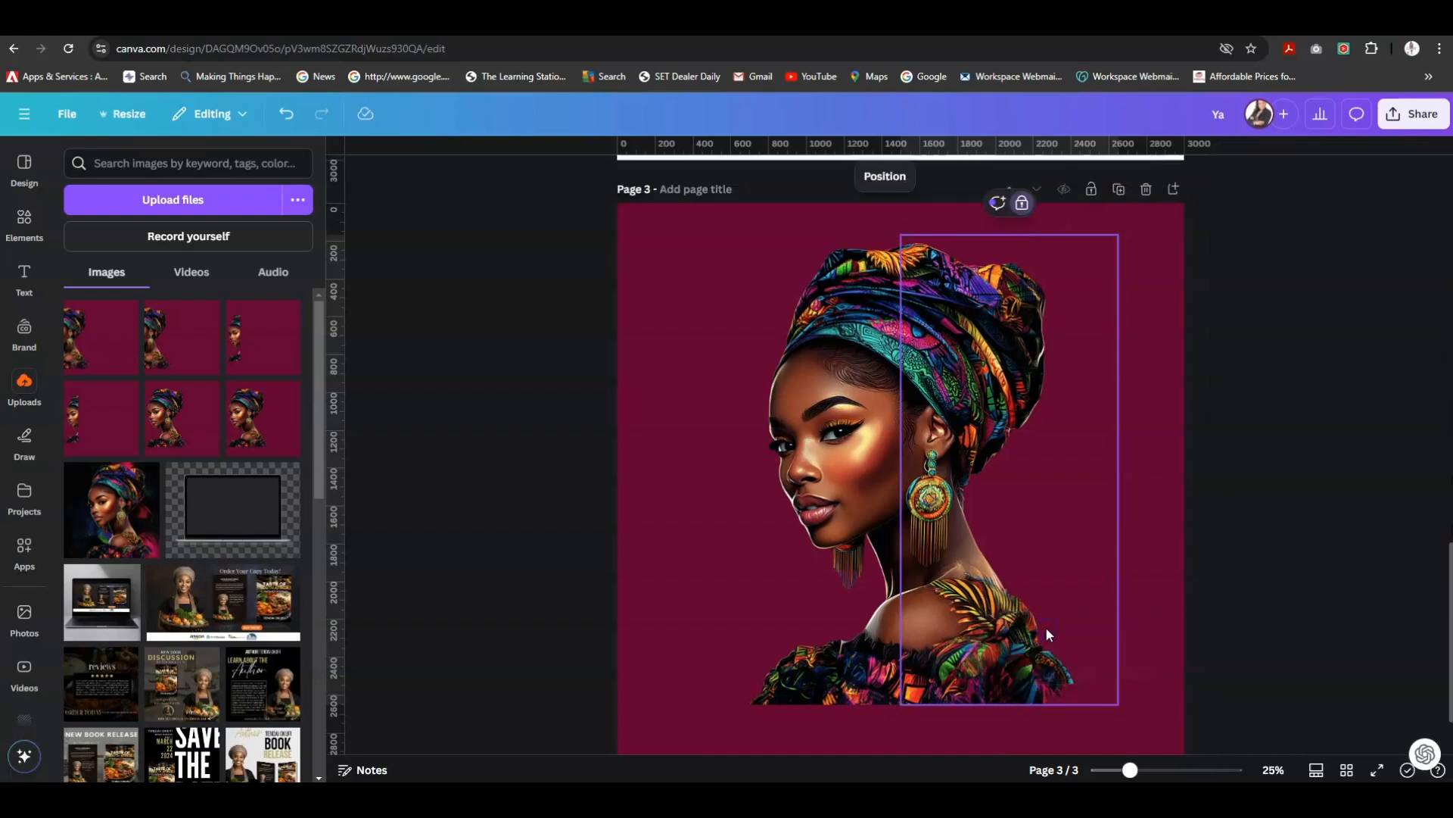
Unlock the layers holding the left and right halves of the portrait on page 3.
click(636, 428)
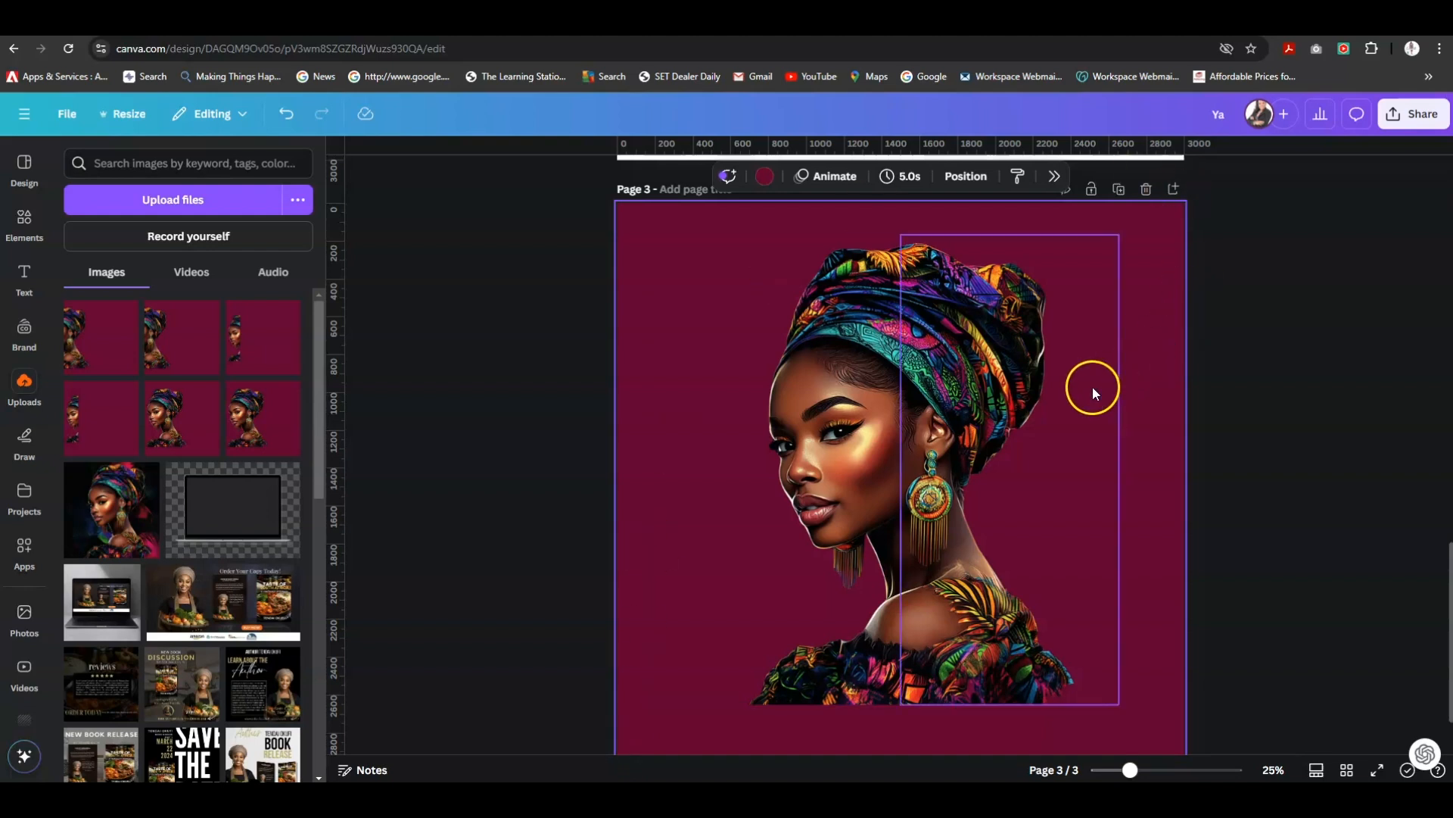
click(966, 176)
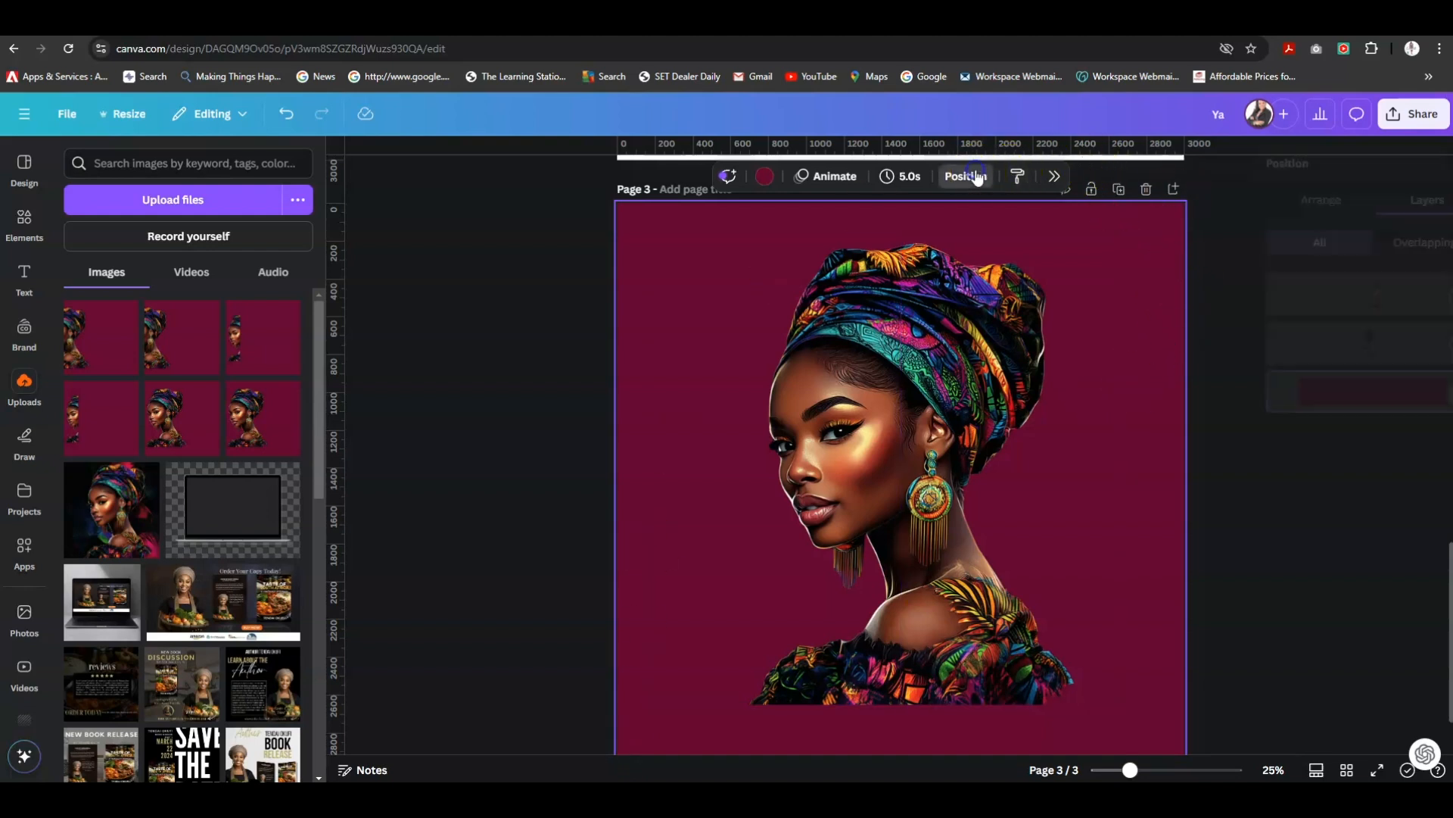
click(1415, 293)
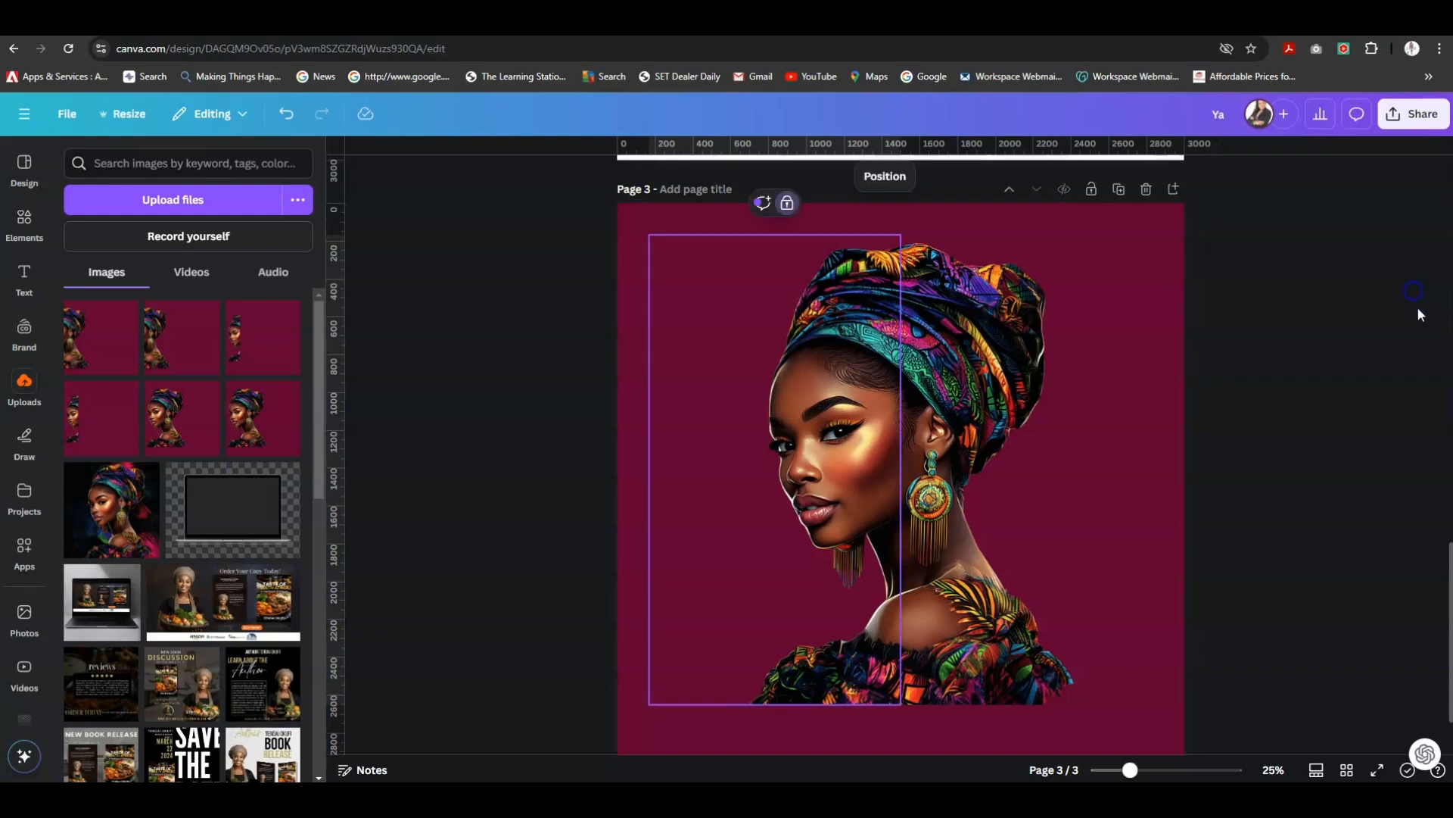
click(787, 202)
click(1143, 406)
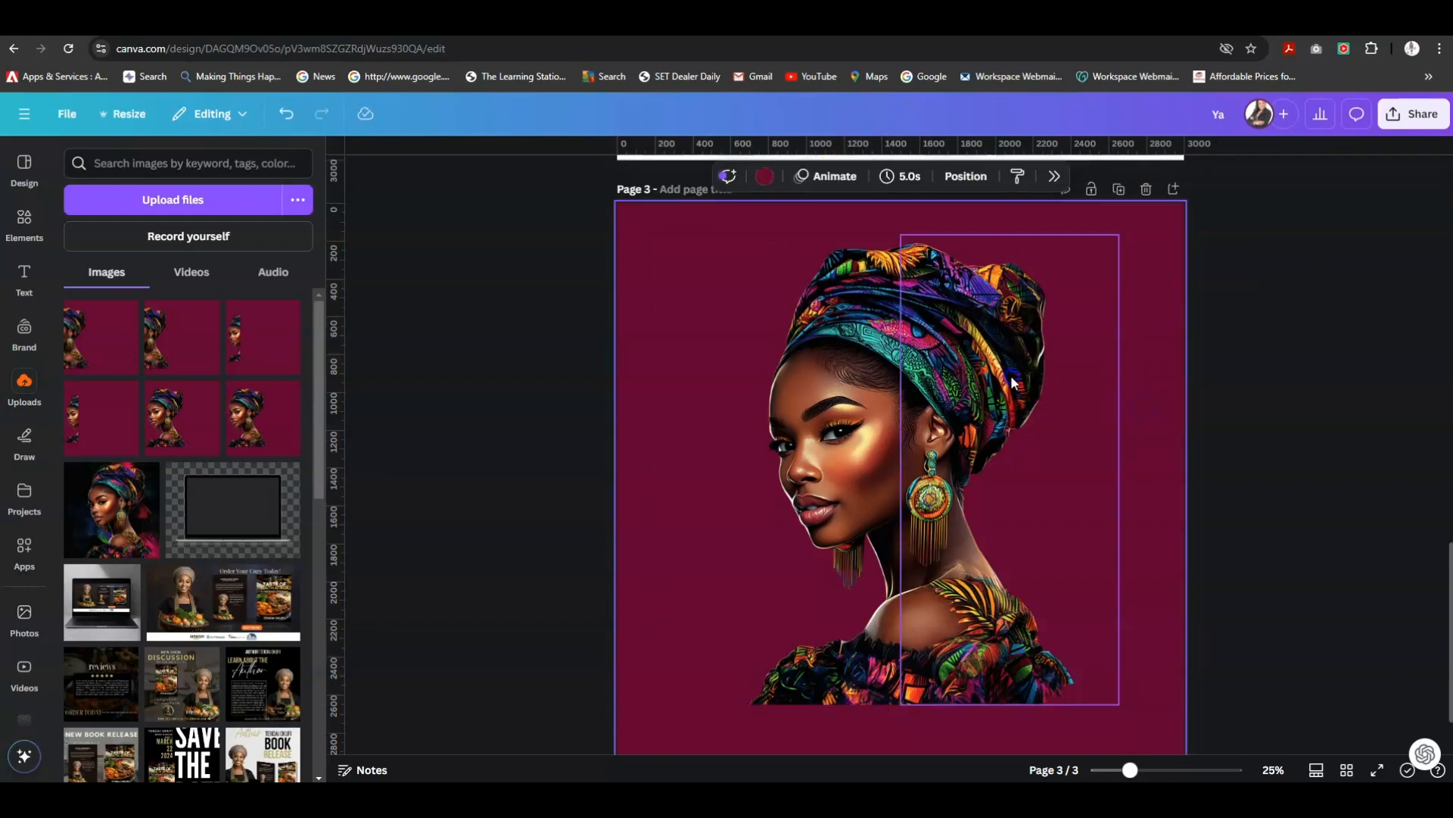
click(1034, 206)
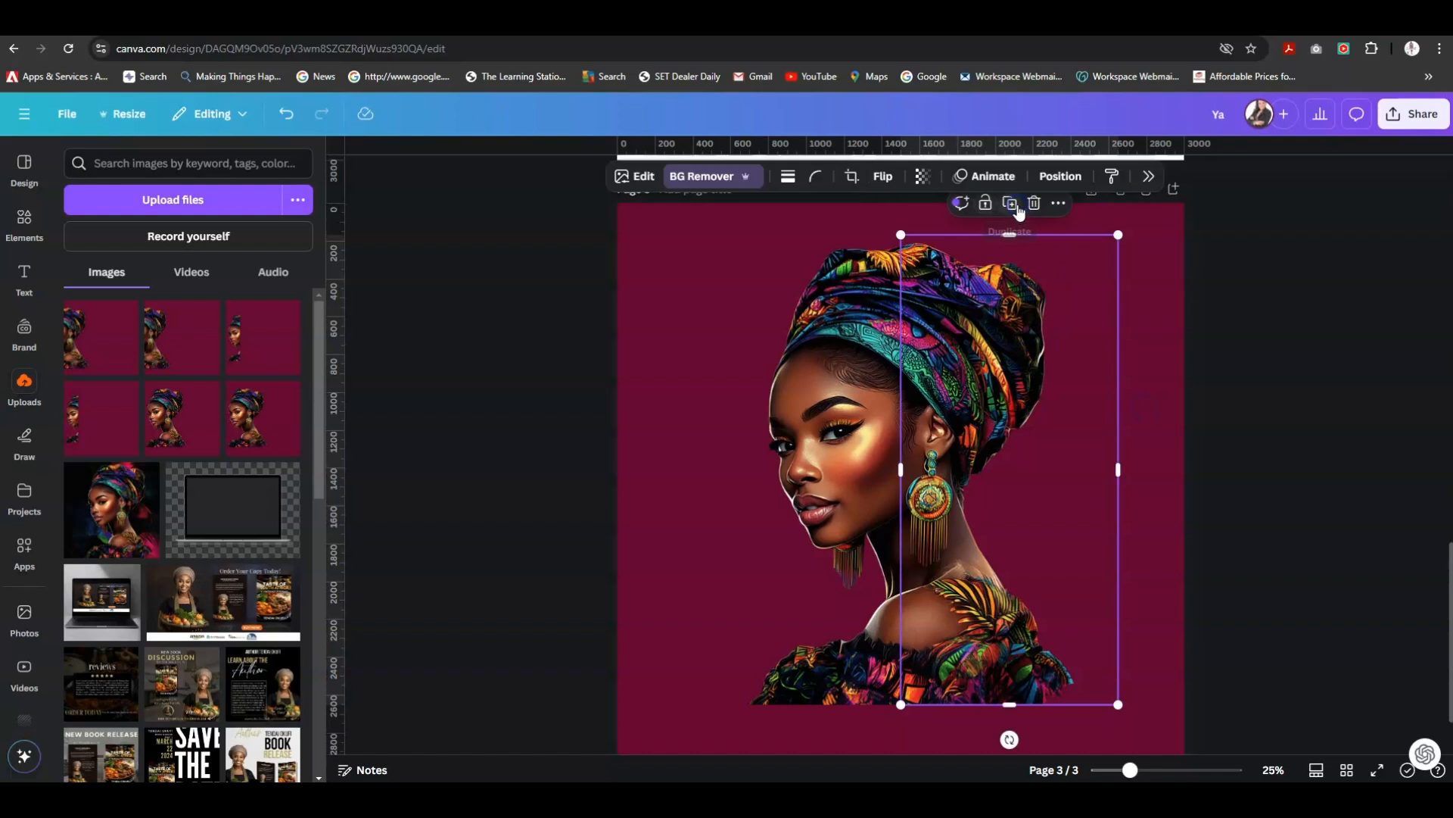
click(1155, 270)
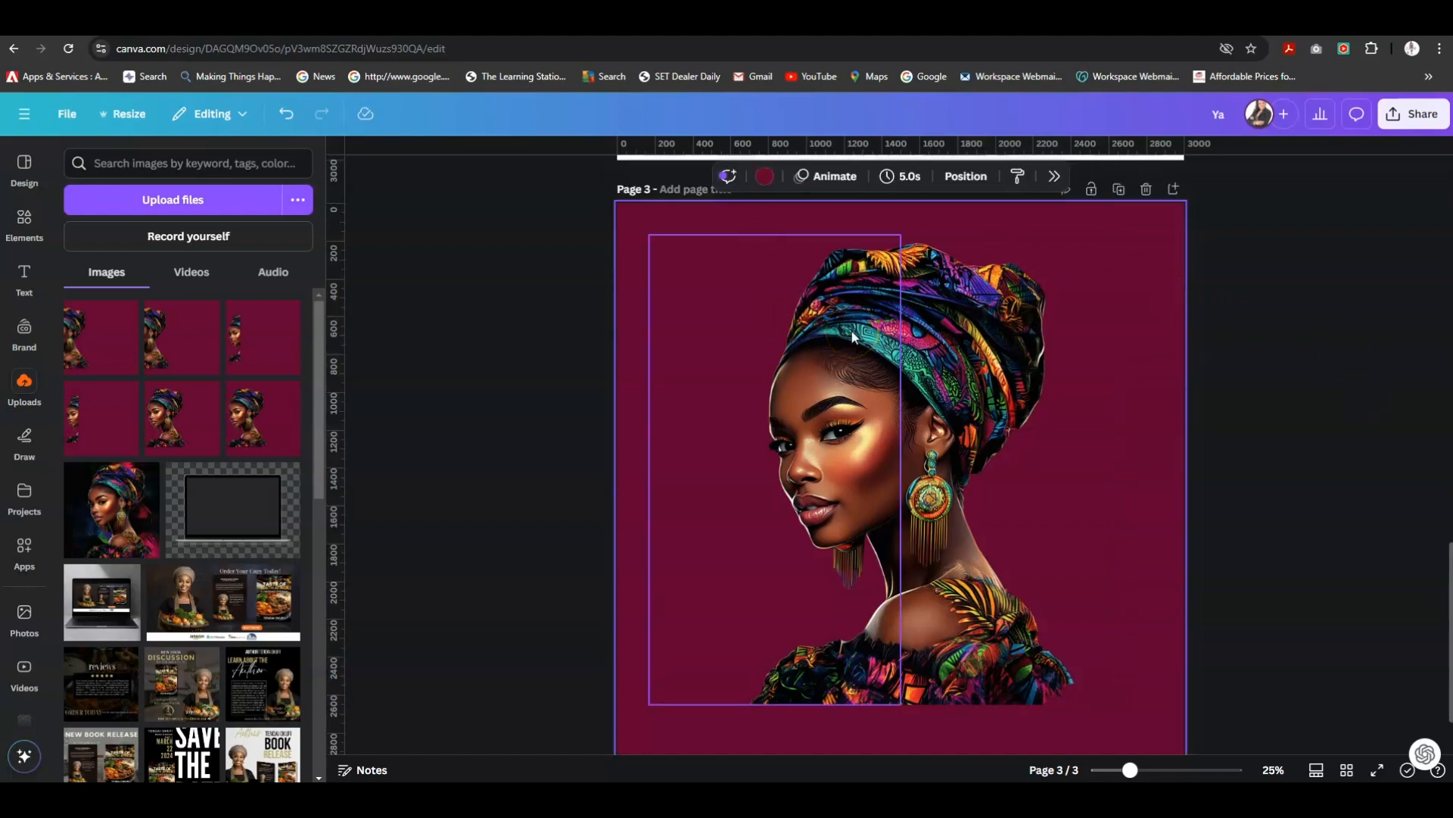
Move the left portrait half away from the right half, partly off the page, with its cut edge at about 840 px.
drag(853, 338, 728, 352)
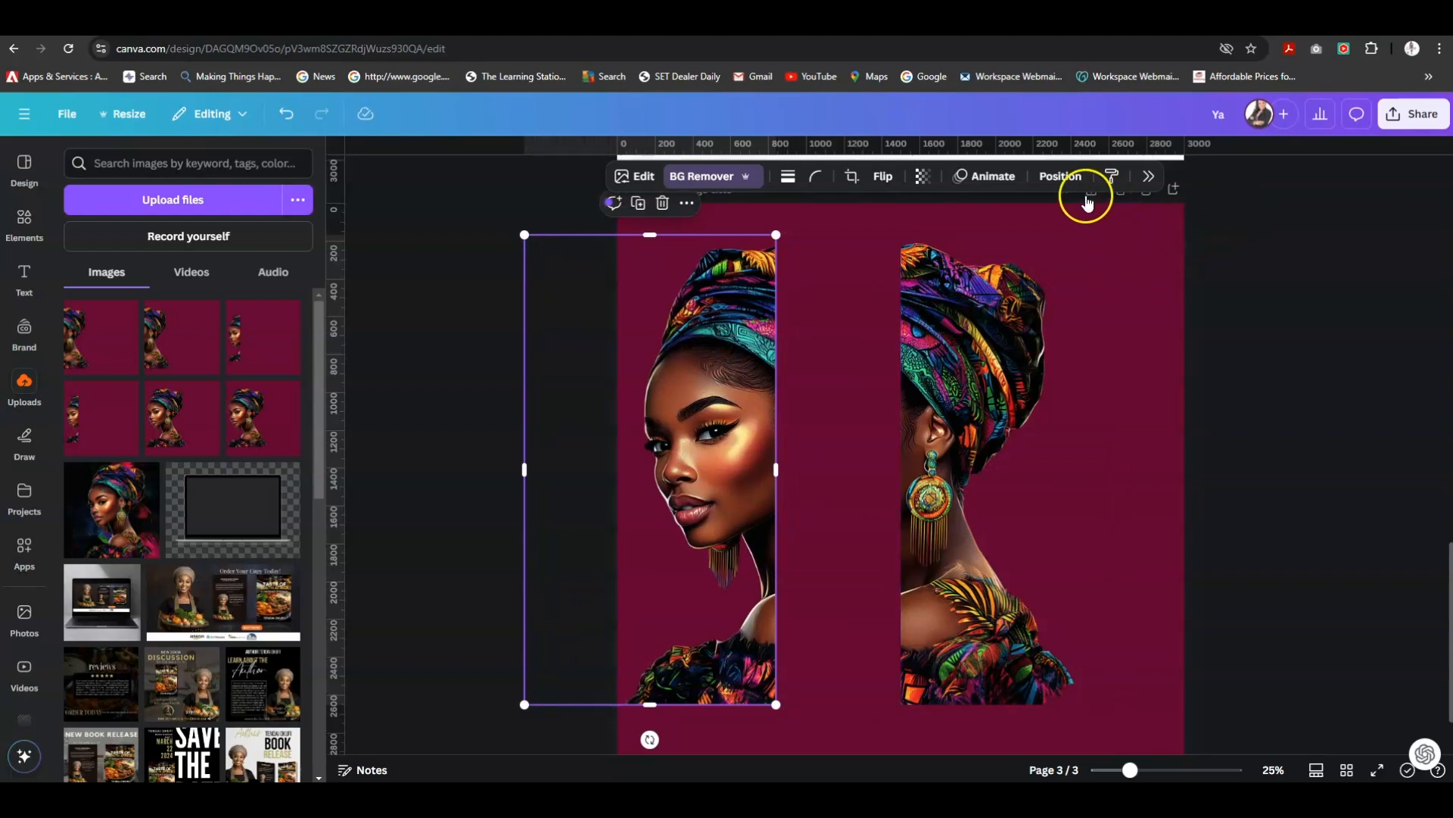
click(956, 384)
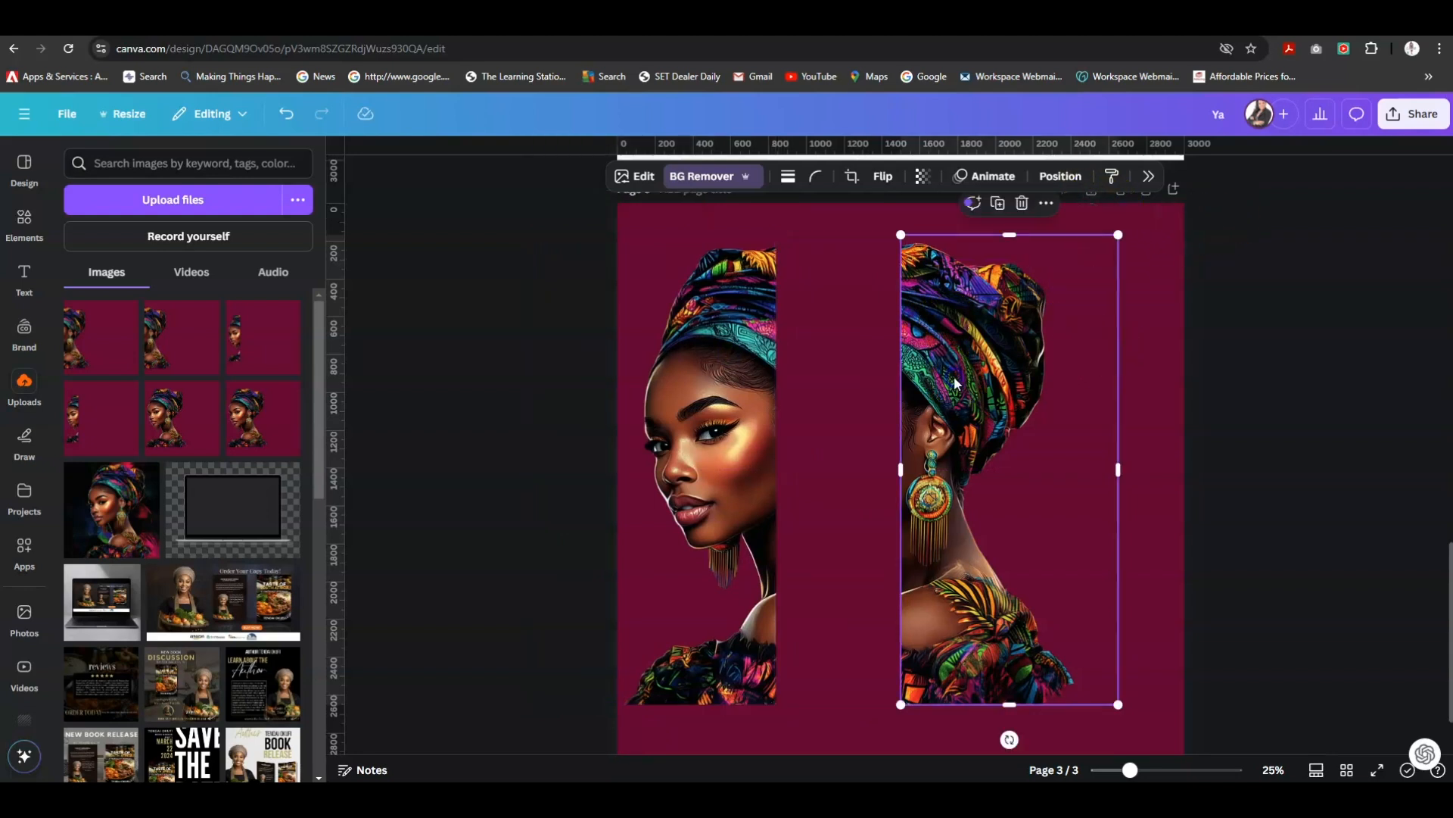
Duplicate page 3 and delete the left half of the portrait from the copy.
scroll(1169, 325, up, 1)
click(1117, 265)
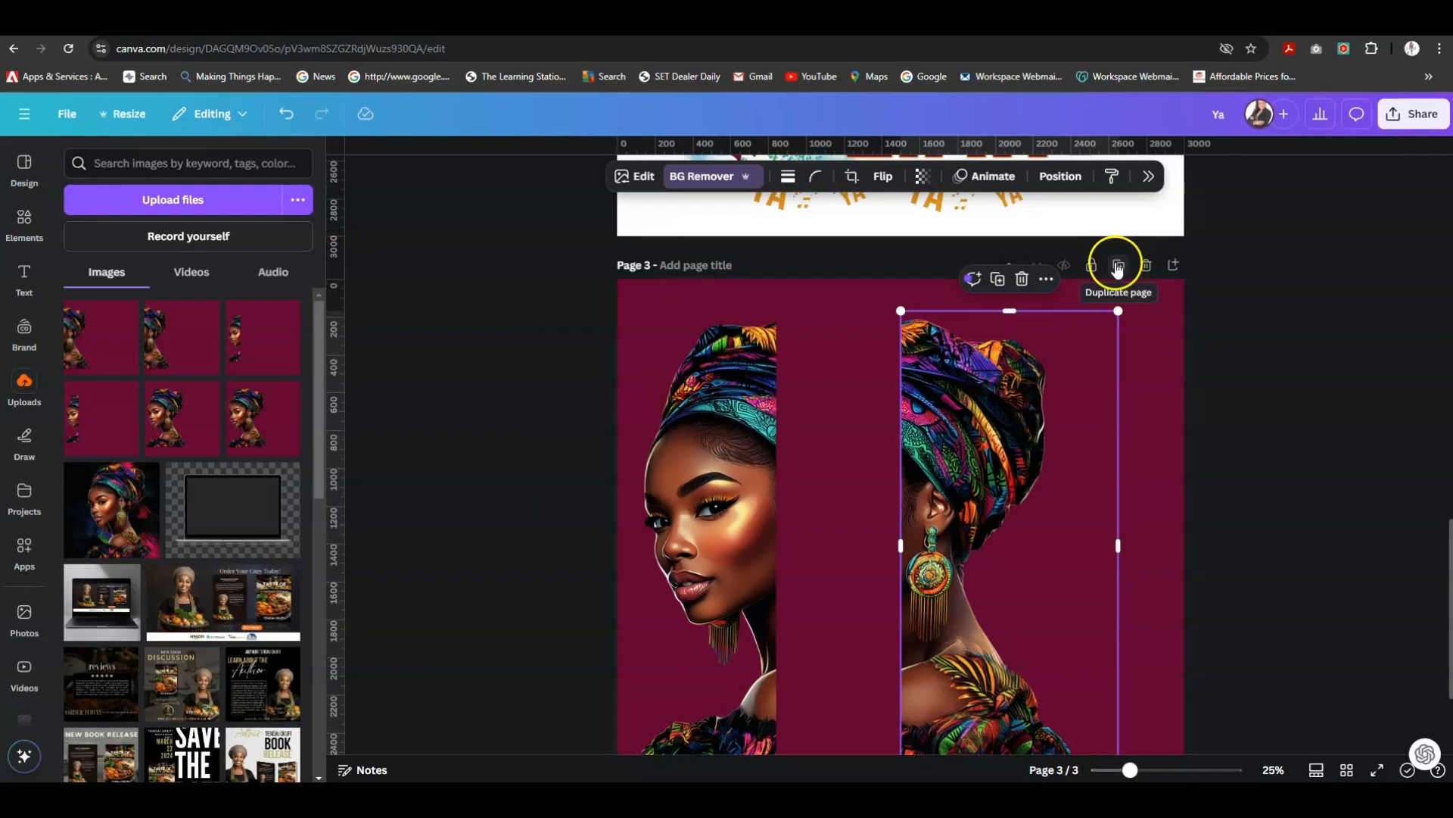
click(689, 457)
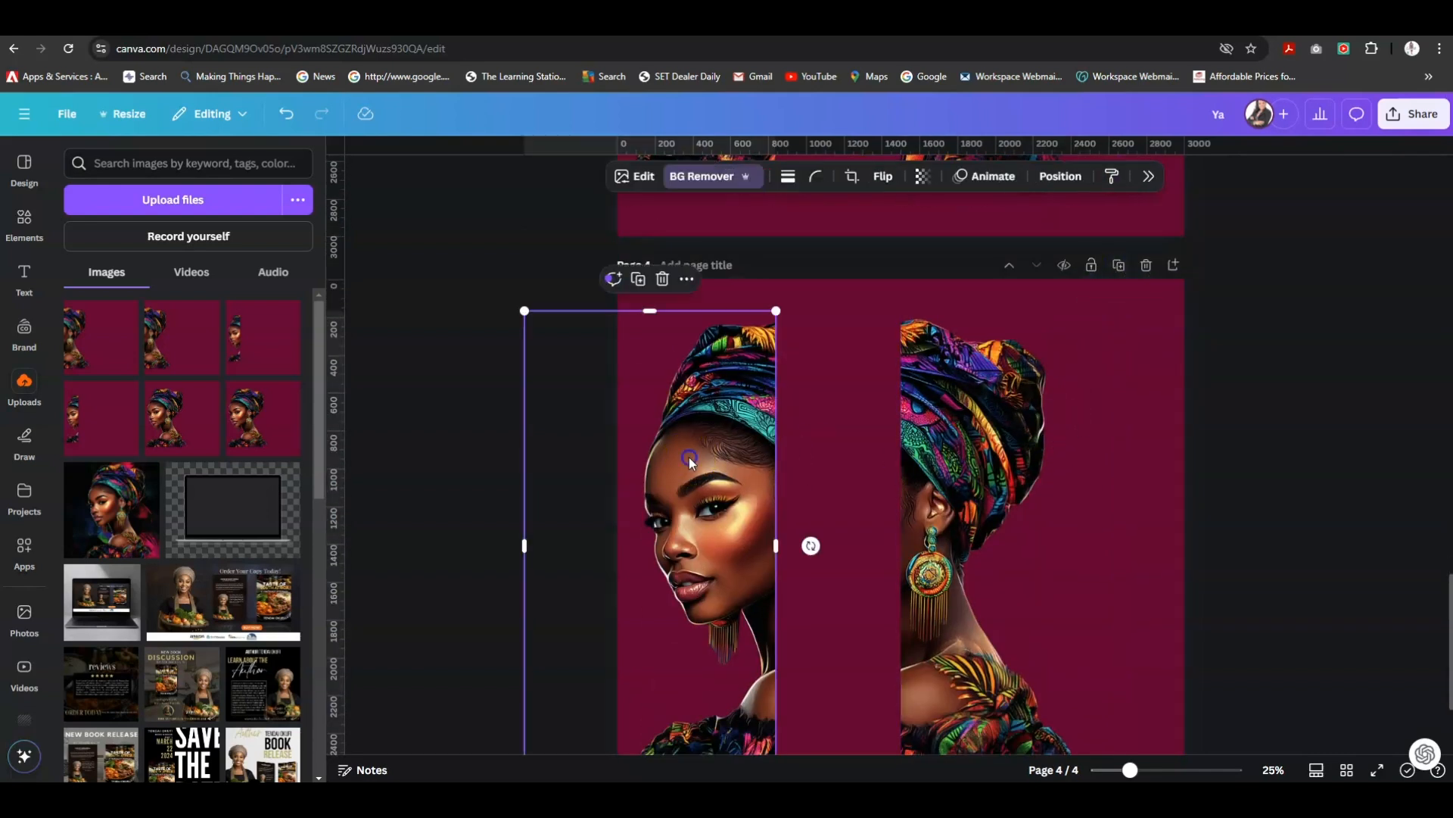
click(663, 281)
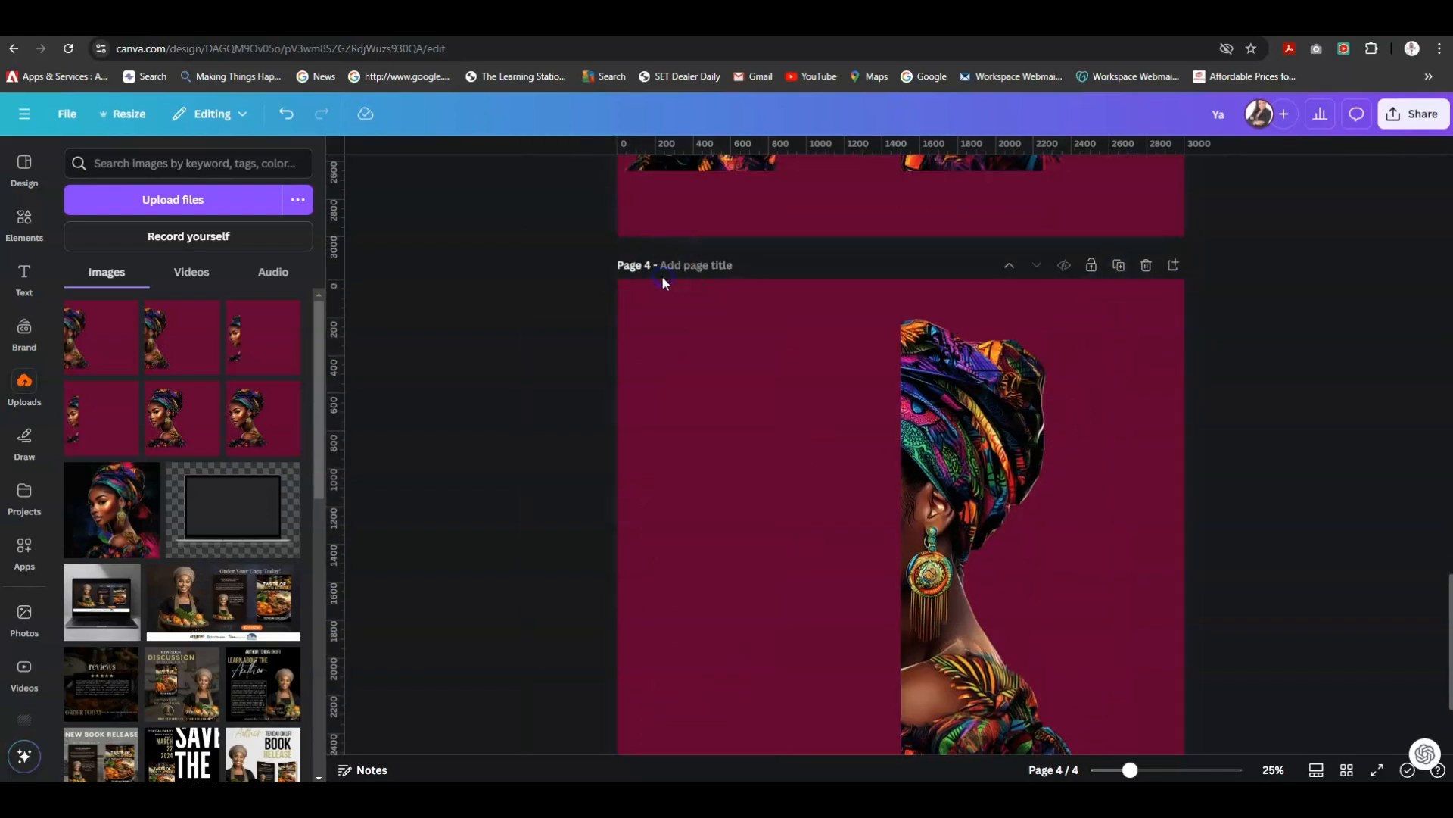
Move the right portrait half on page 4 so its cut edge sits flush with the page's left edge, roughly centered vertically.
click(991, 470)
drag(992, 469, 838, 469)
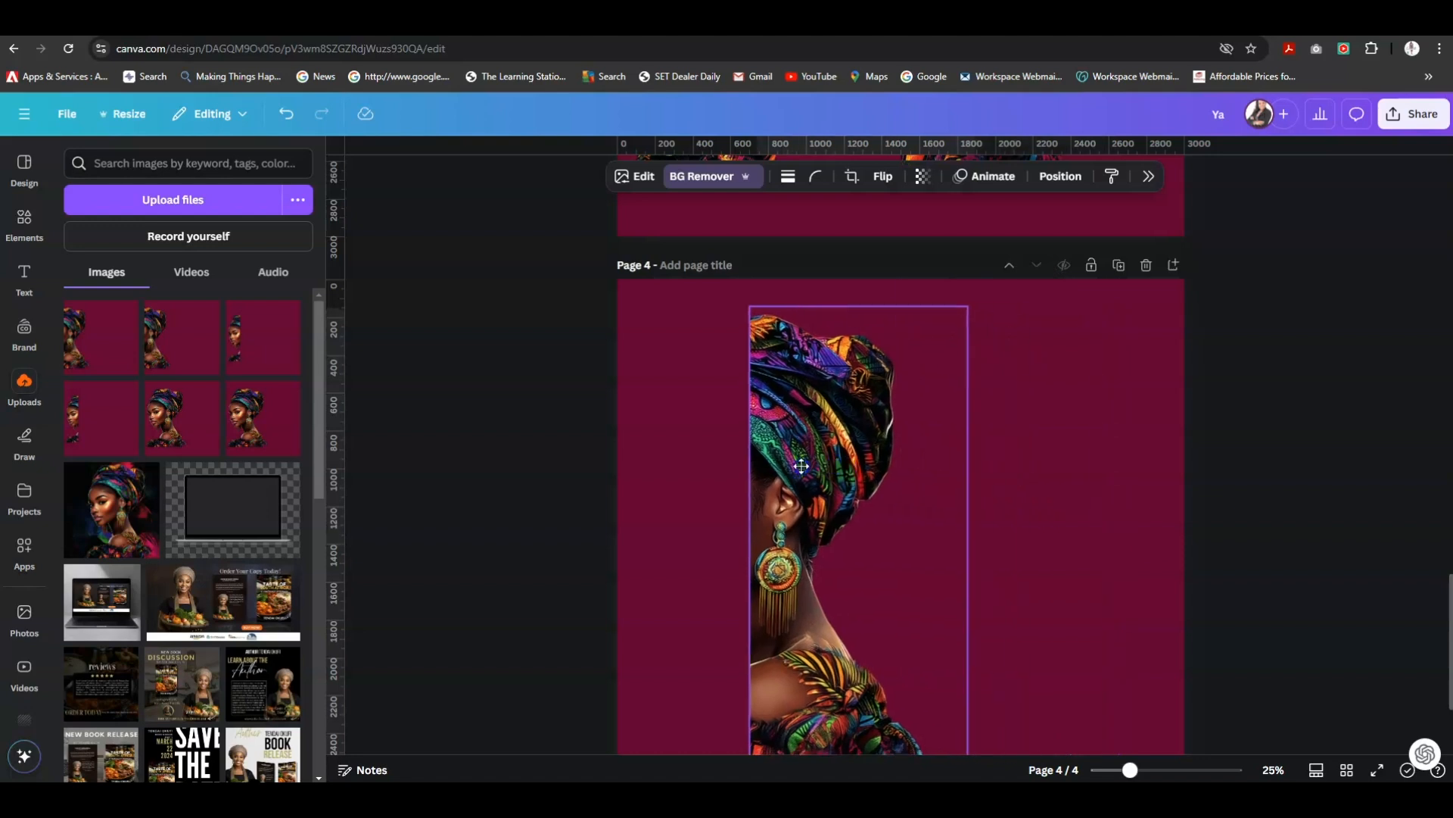
drag(683, 453, 704, 451)
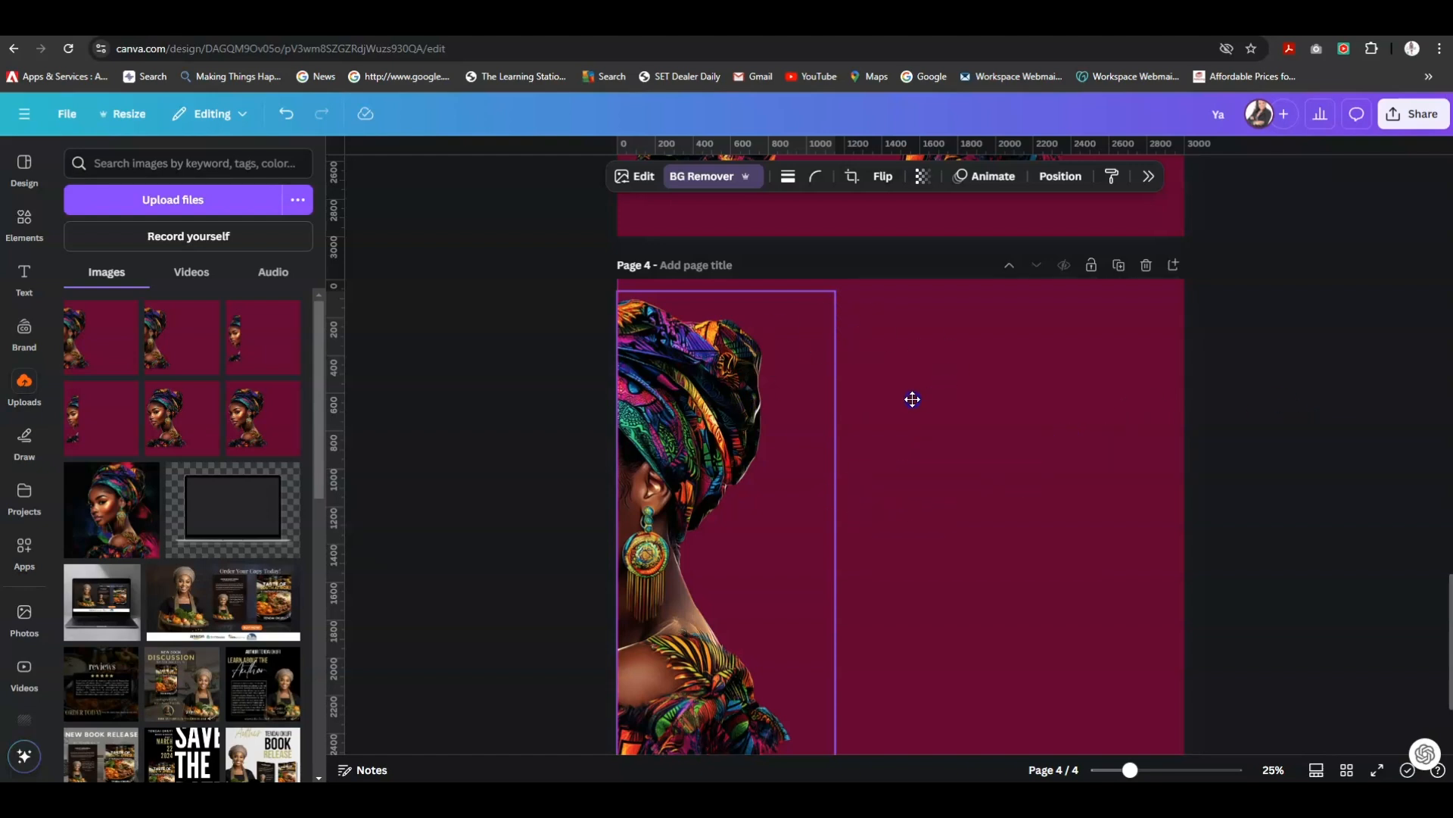
scroll(913, 399, down, 2)
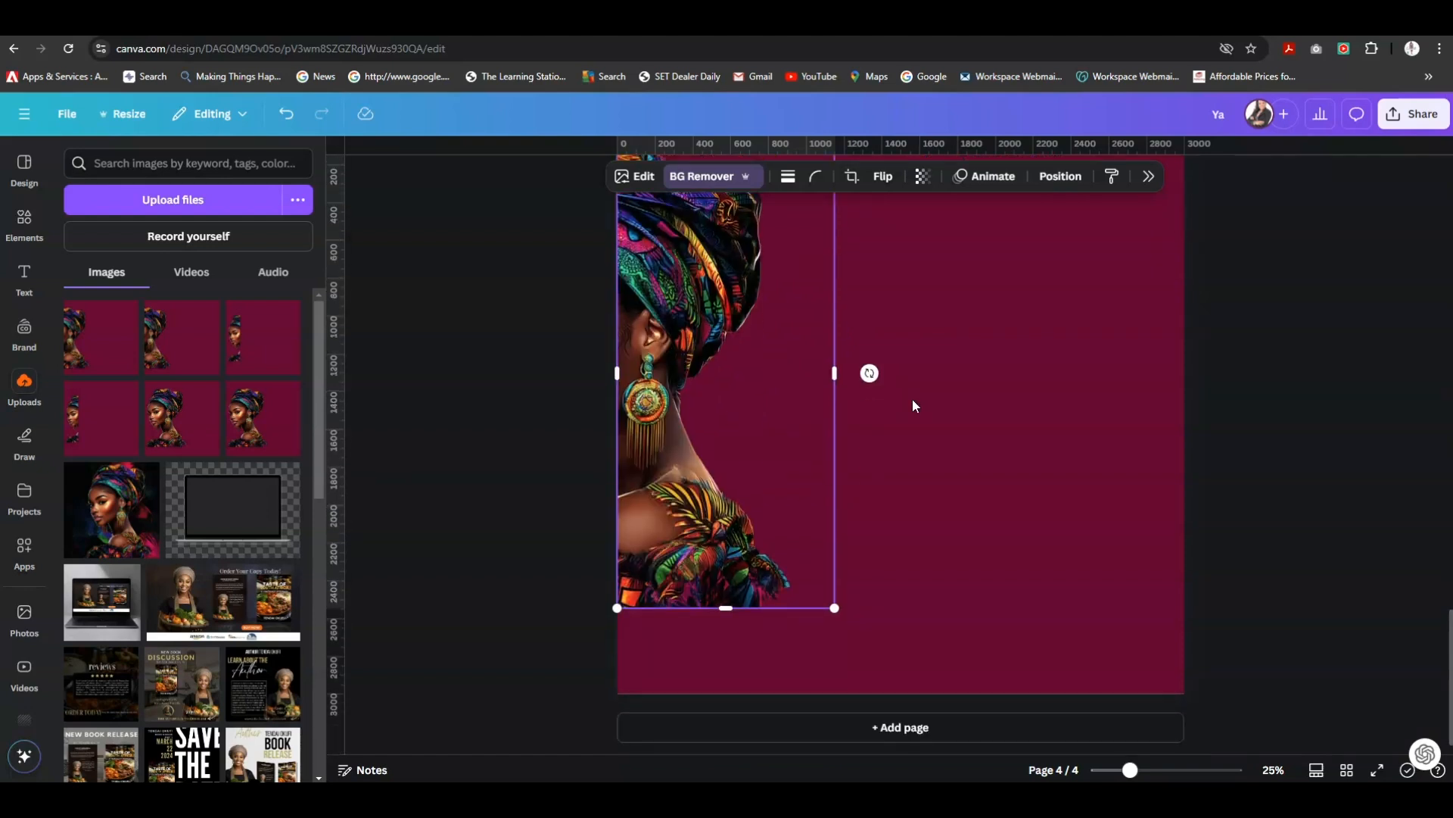
scroll(1085, 436, up, 3)
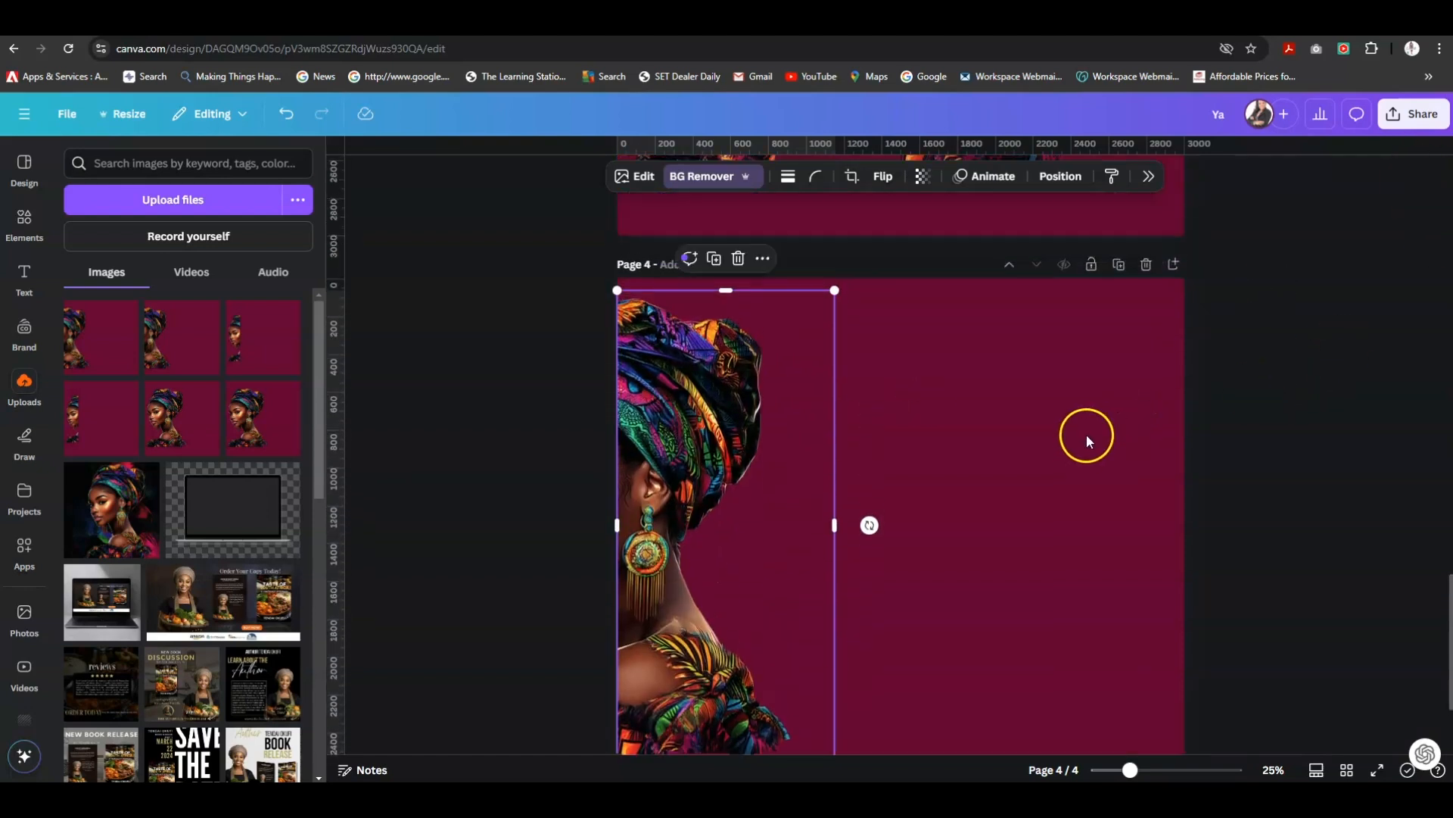
scroll(959, 446, down, 1)
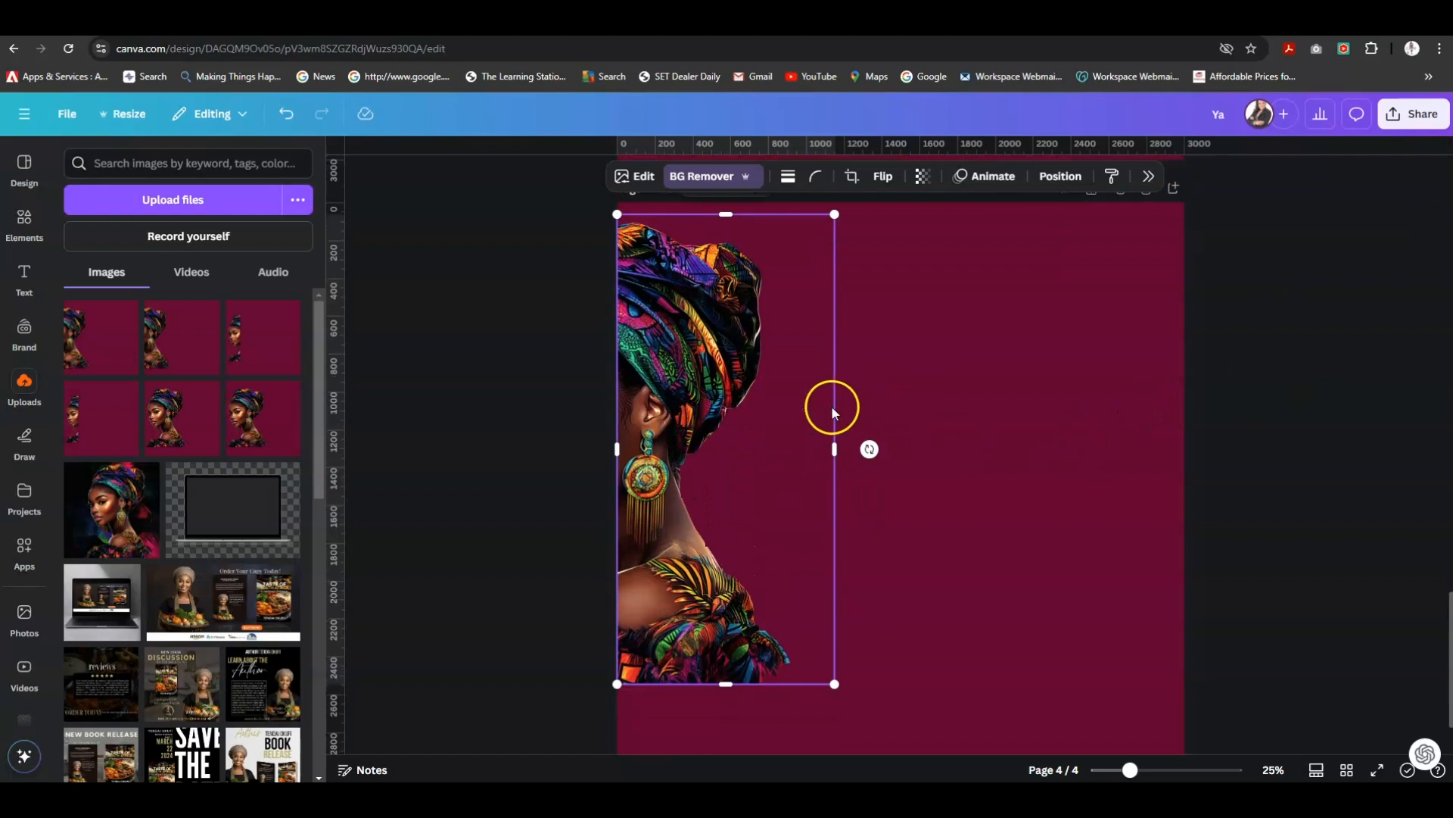
drag(681, 386, 678, 406)
click(950, 351)
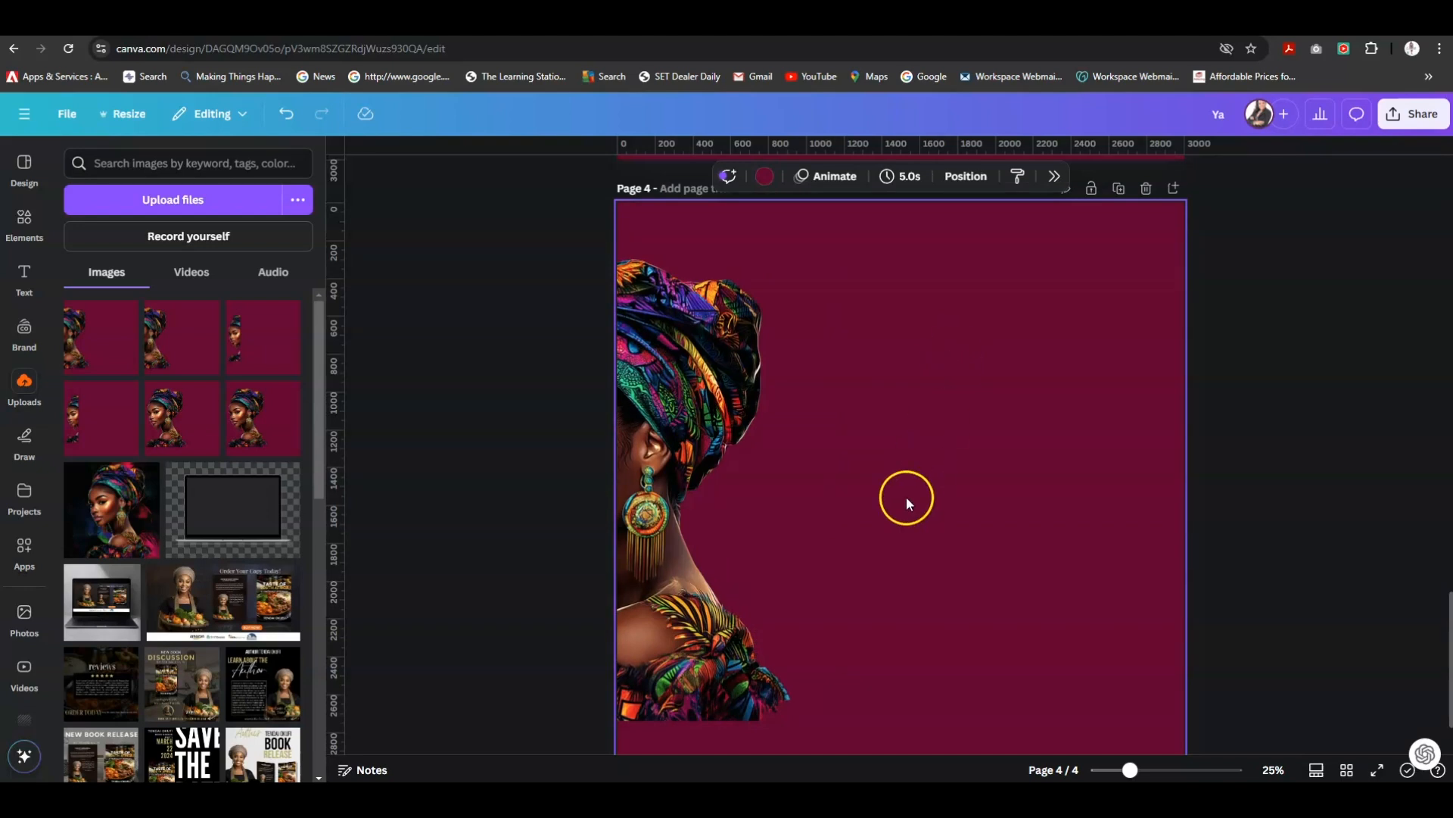
click(1021, 333)
Set up a download of the design with JPG as the file type.
click(1423, 115)
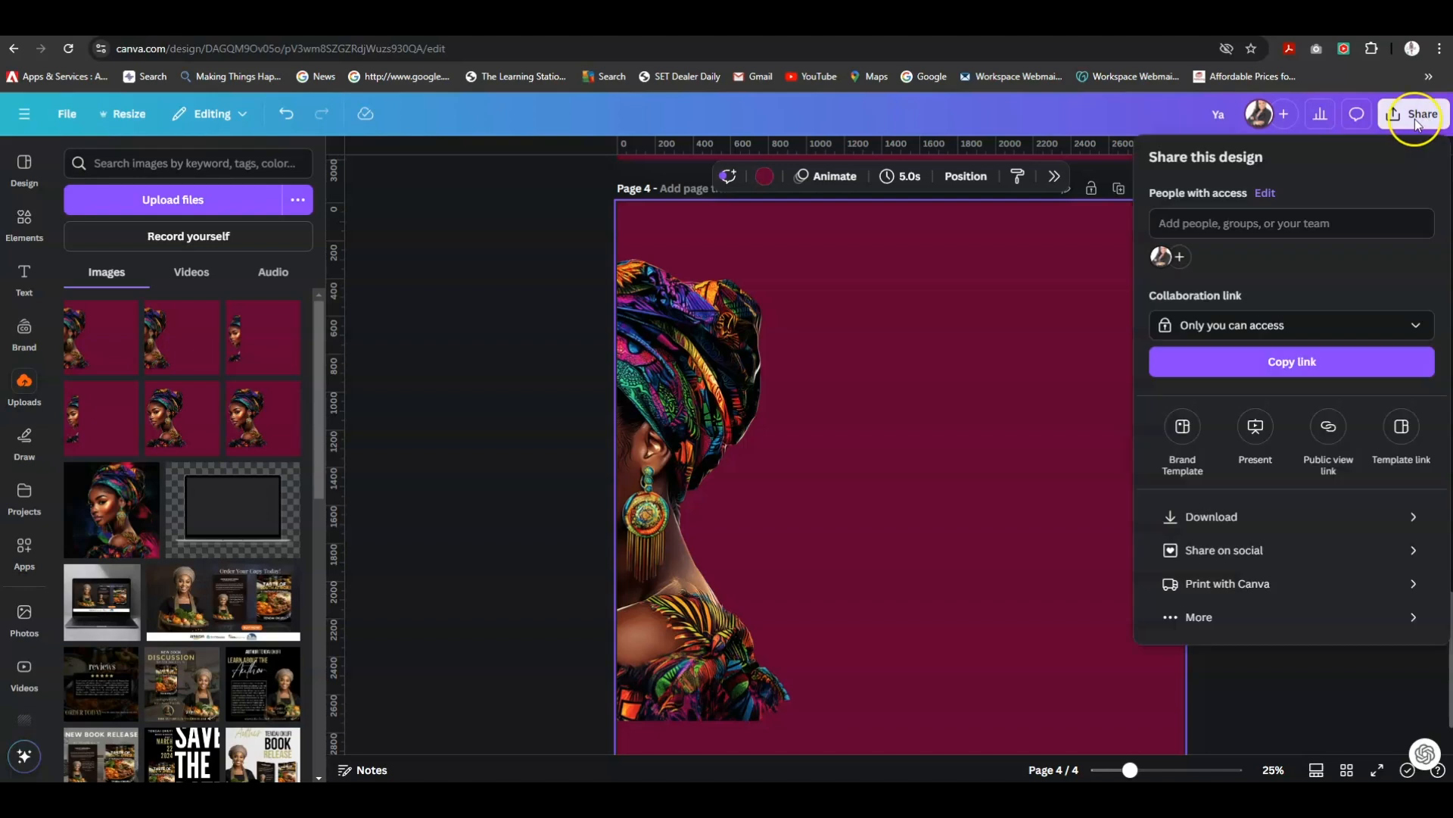
click(1200, 514)
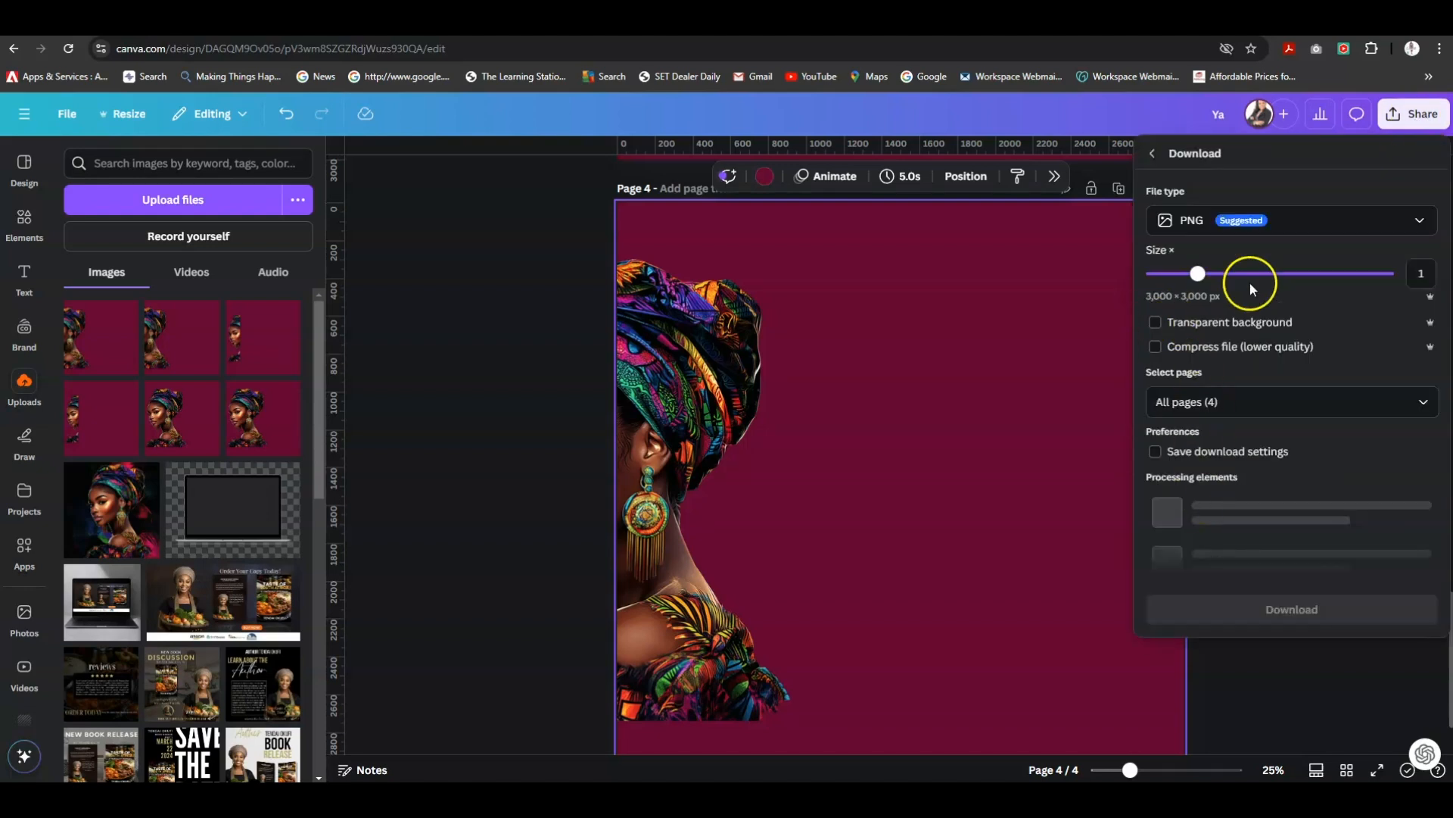
click(1421, 222)
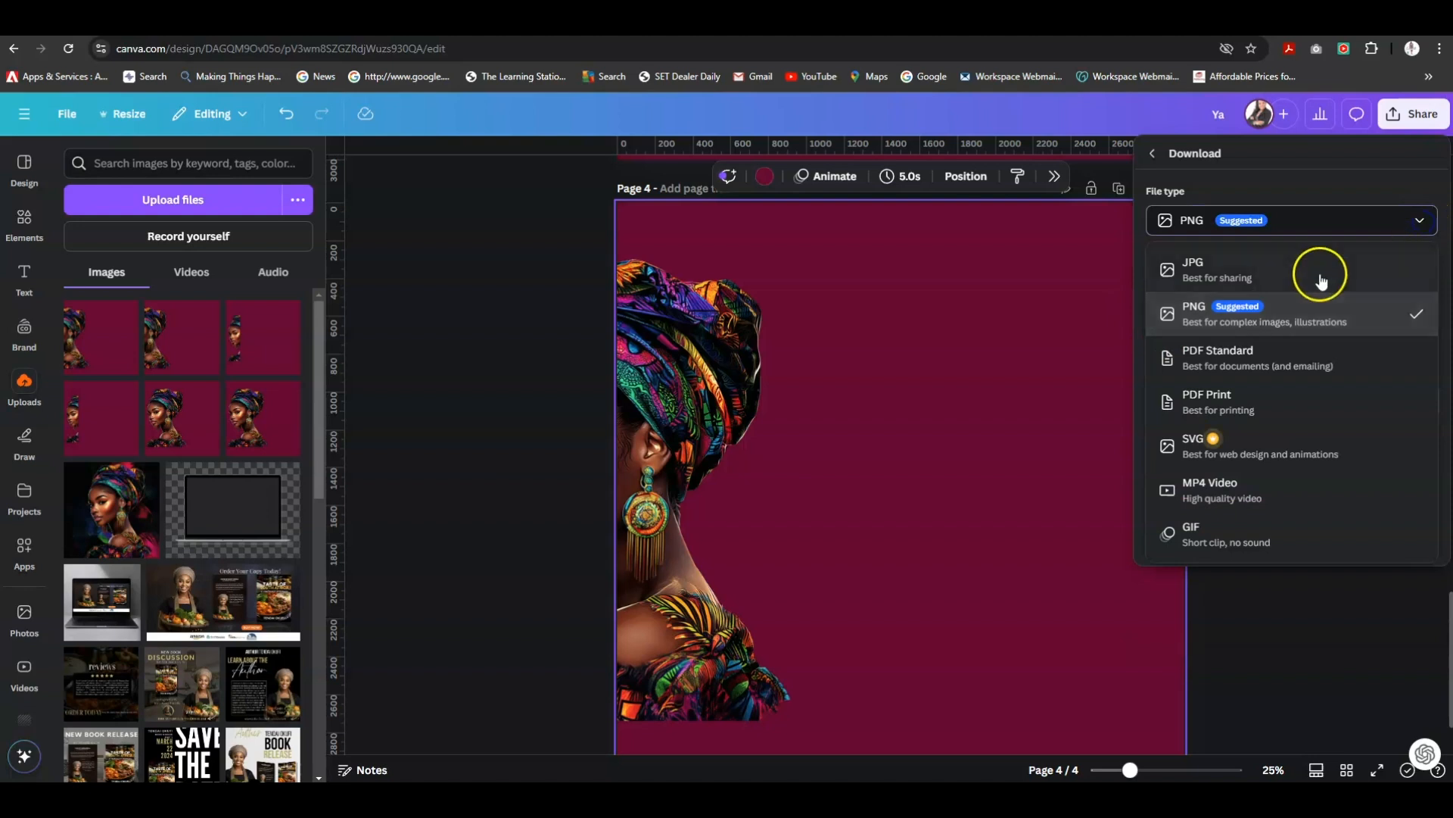
click(1210, 271)
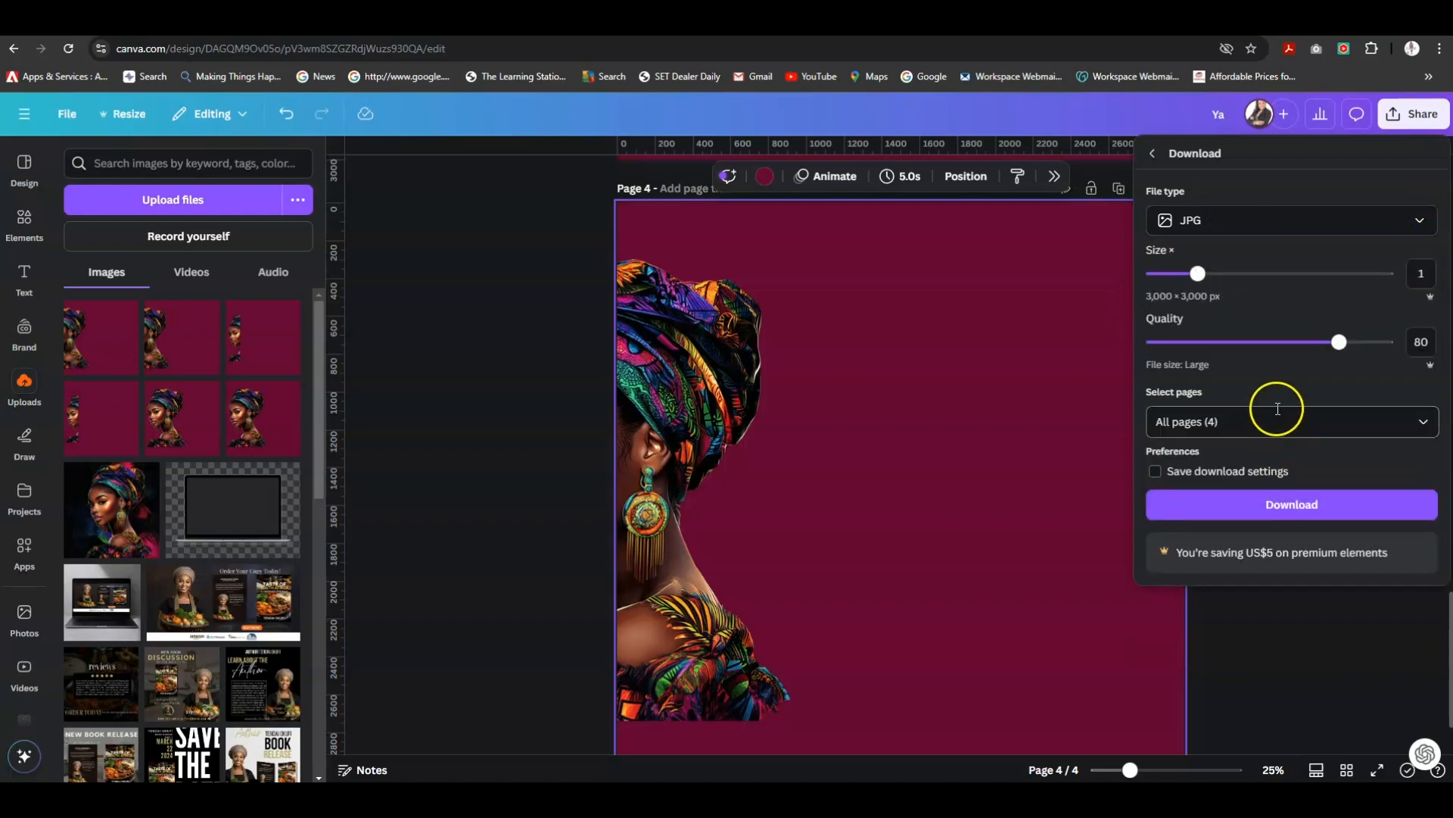
Restrict the download to page 4 only and download it.
click(1431, 426)
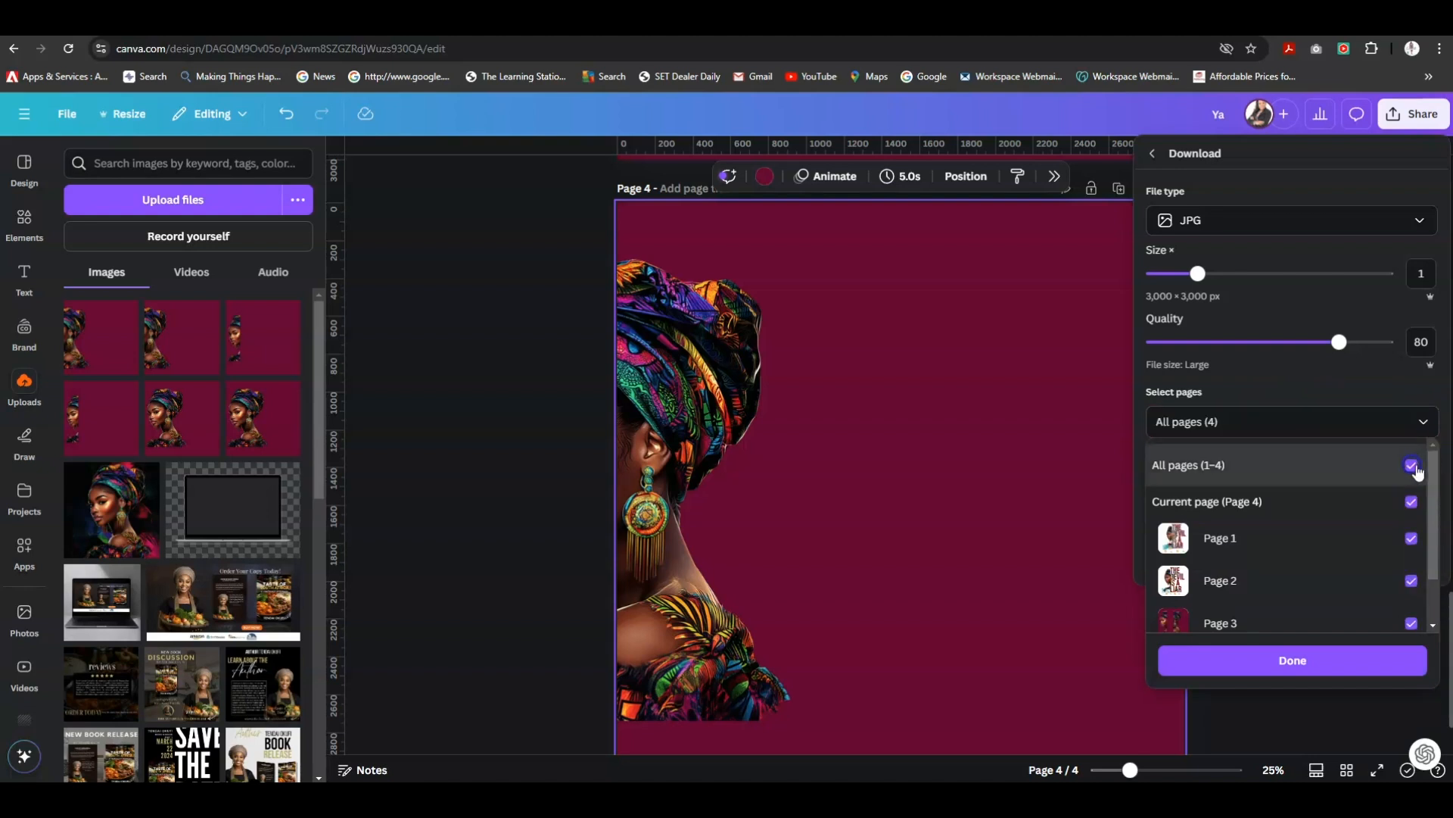
click(1413, 468)
drag(1433, 475, 1435, 489)
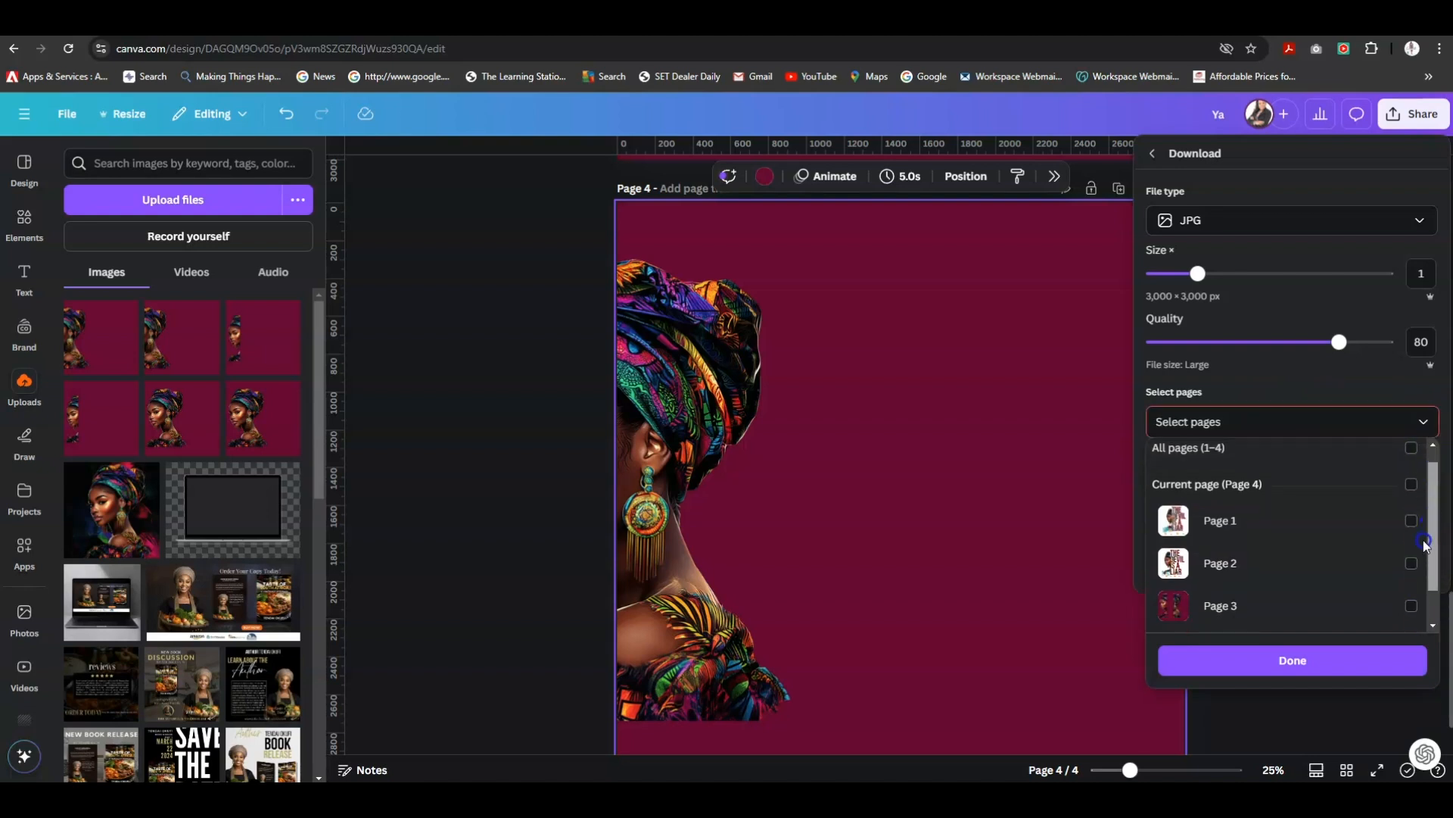
drag(1431, 544, 1433, 596)
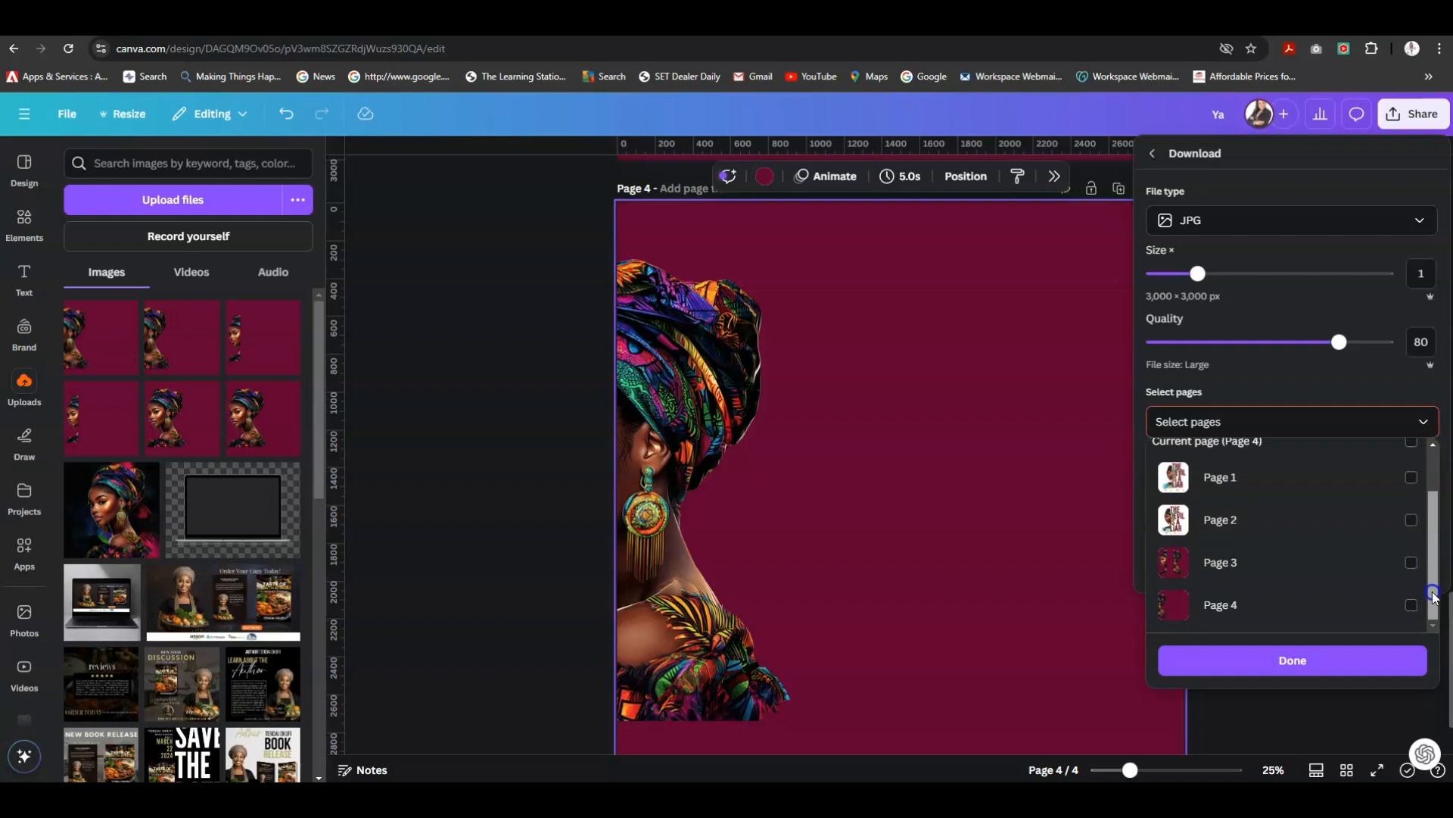
click(1411, 606)
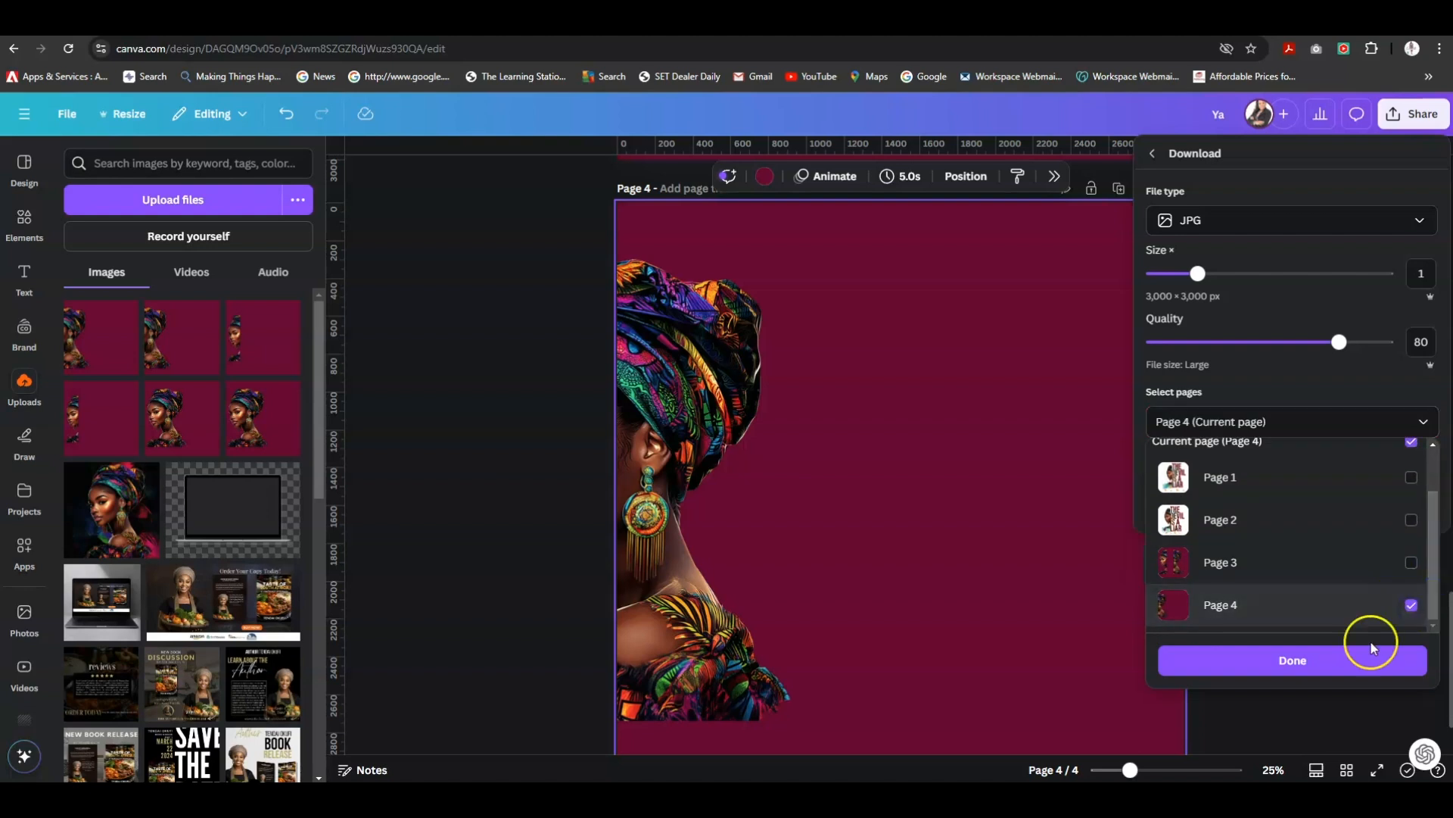
click(1284, 662)
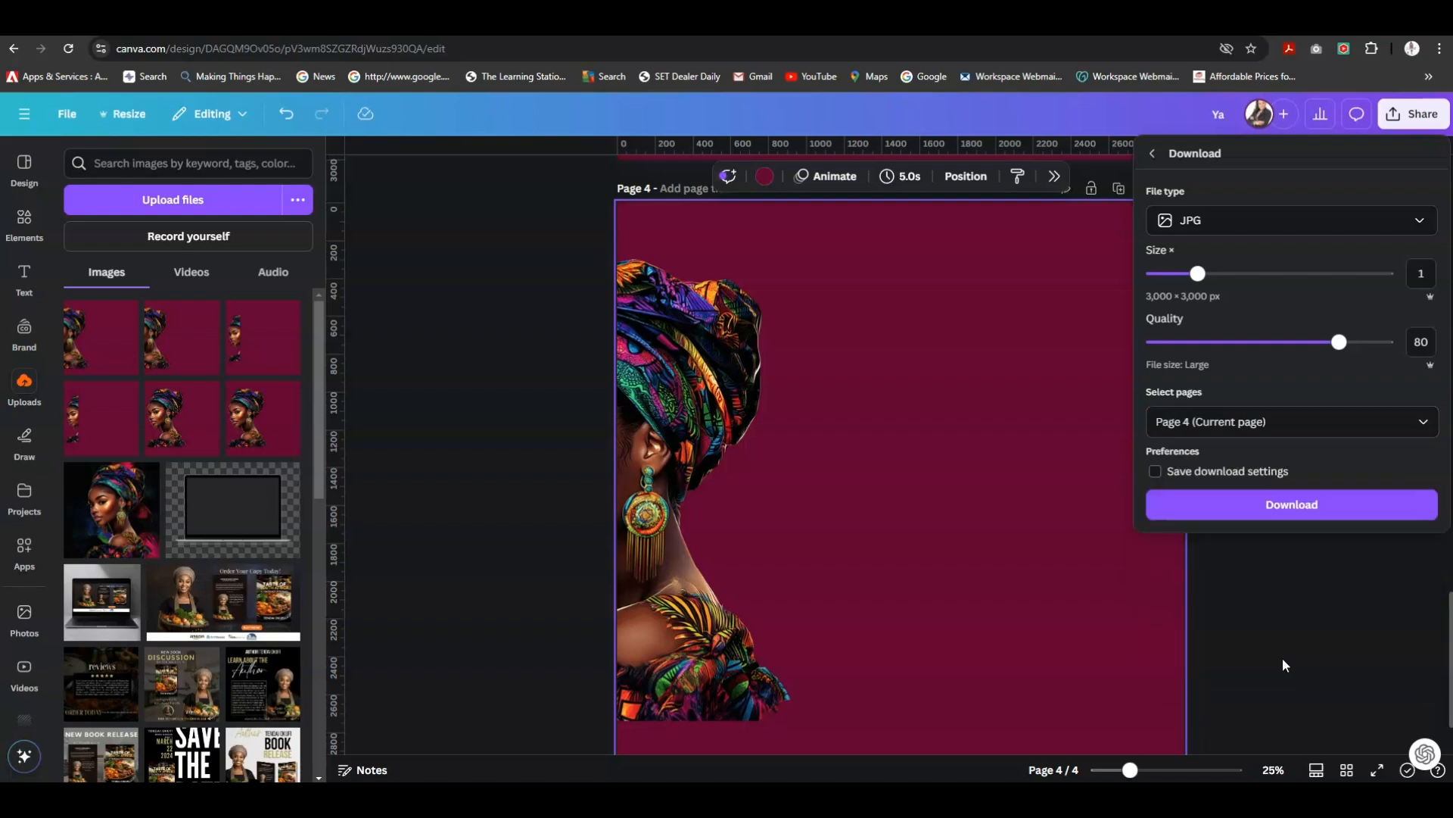
click(1273, 514)
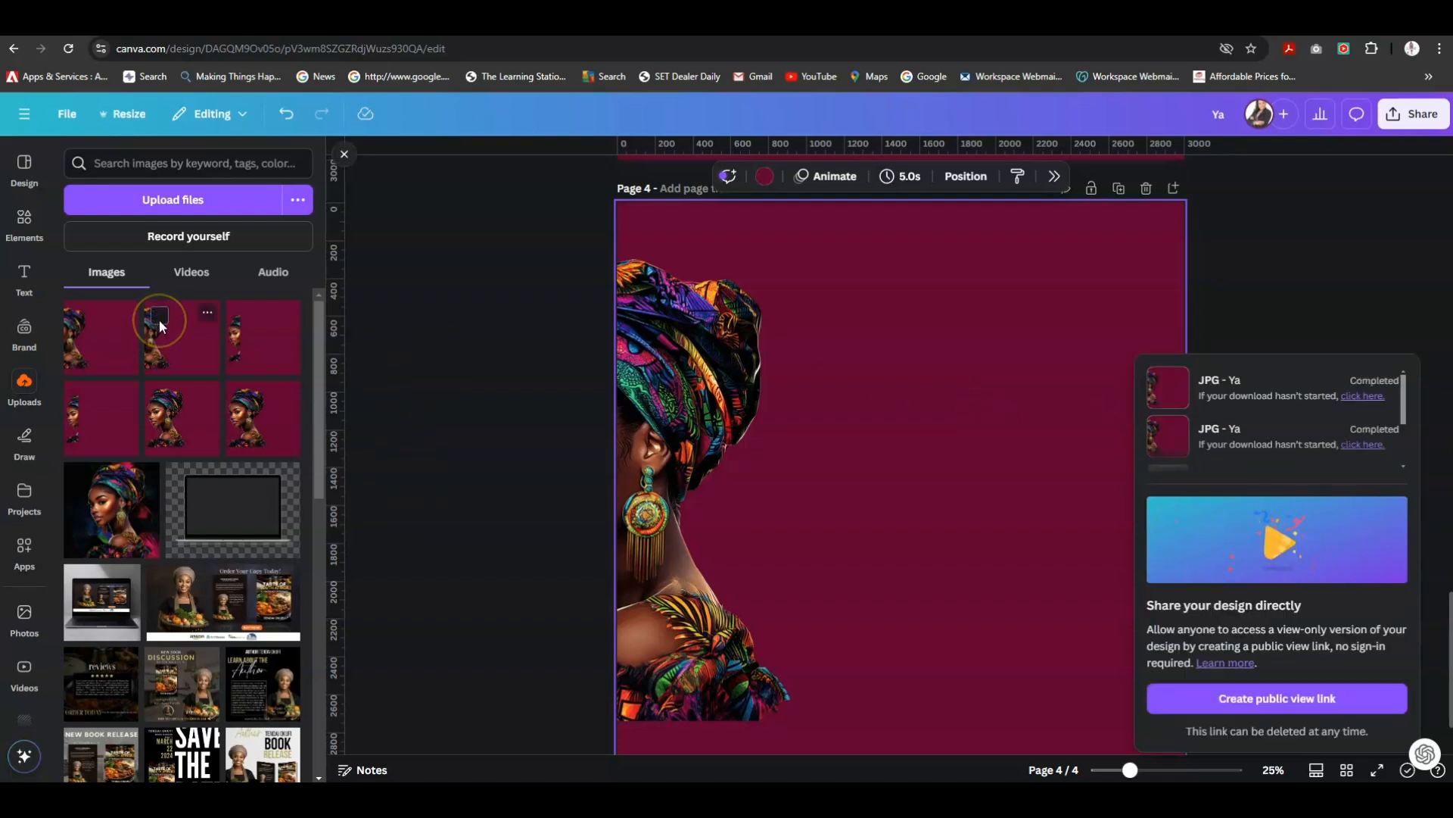
Upload the downloaded JPG of page 4 to the design's image uploads.
click(173, 203)
click(299, 242)
click(1310, 698)
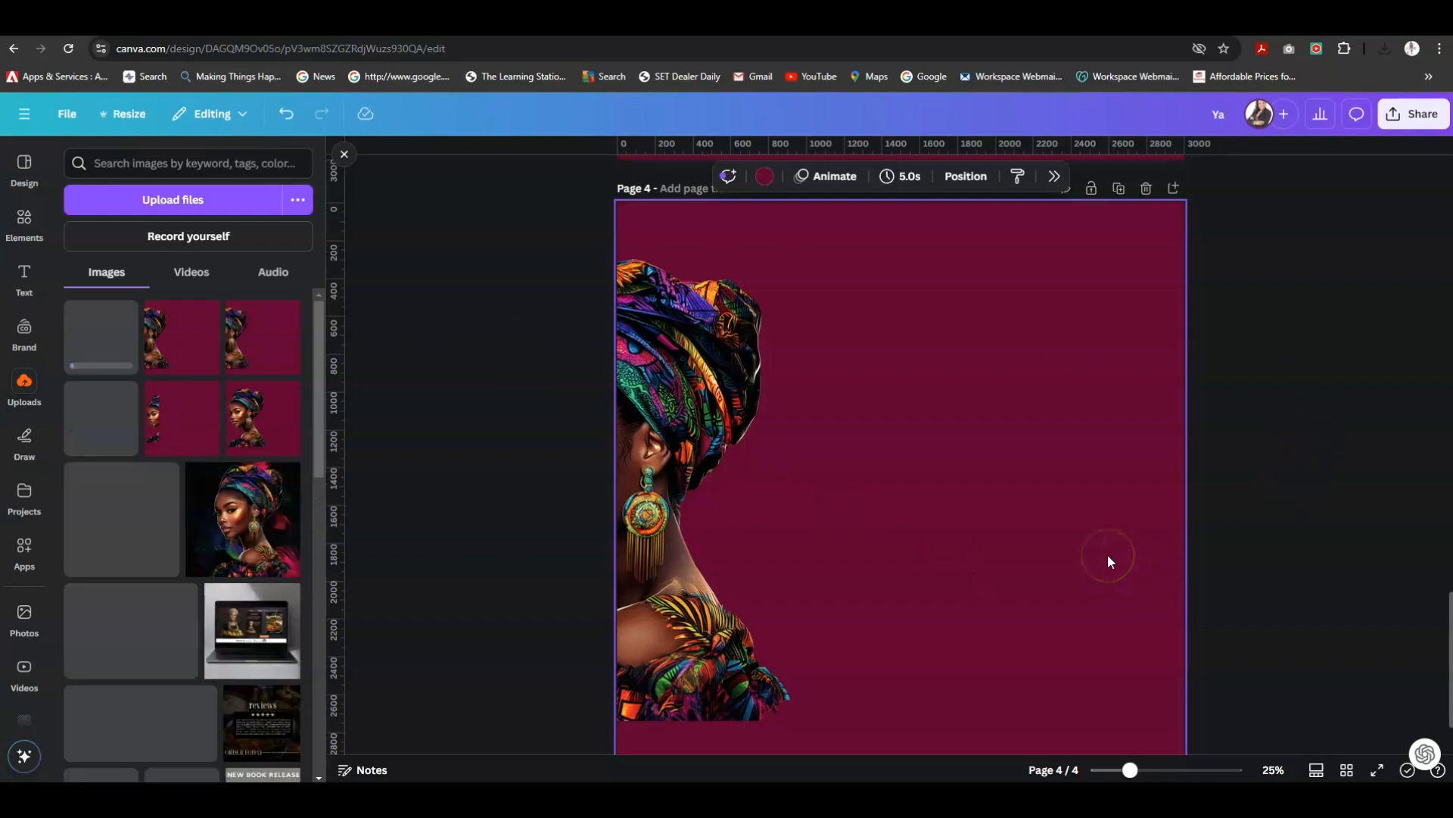
Examine the sample lettering design on page 2 and the separated portrait halves on pages 3 and 4.
scroll(1107, 554, up, 6)
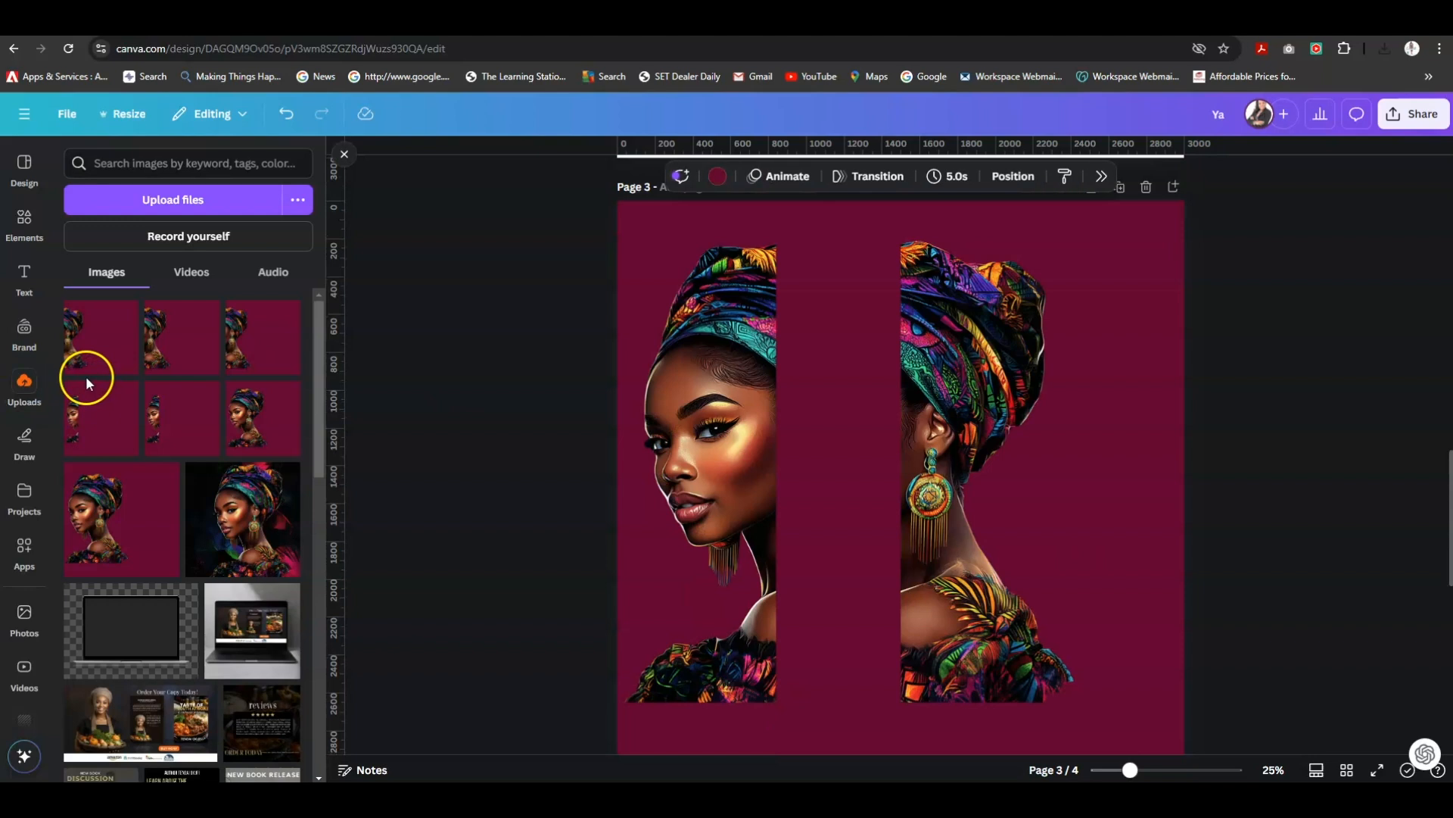
scroll(506, 436, up, 5)
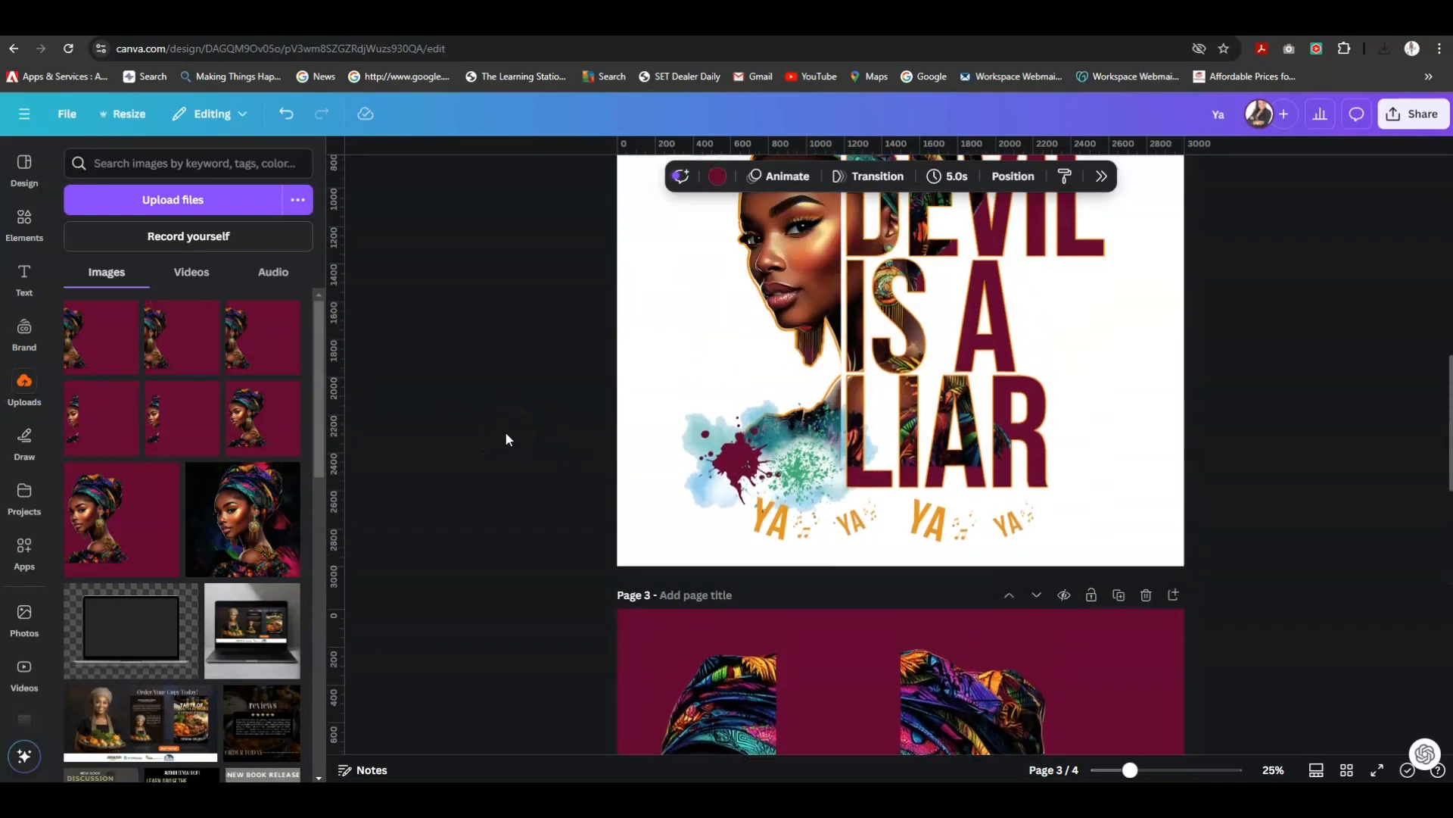
scroll(507, 439, down, 5)
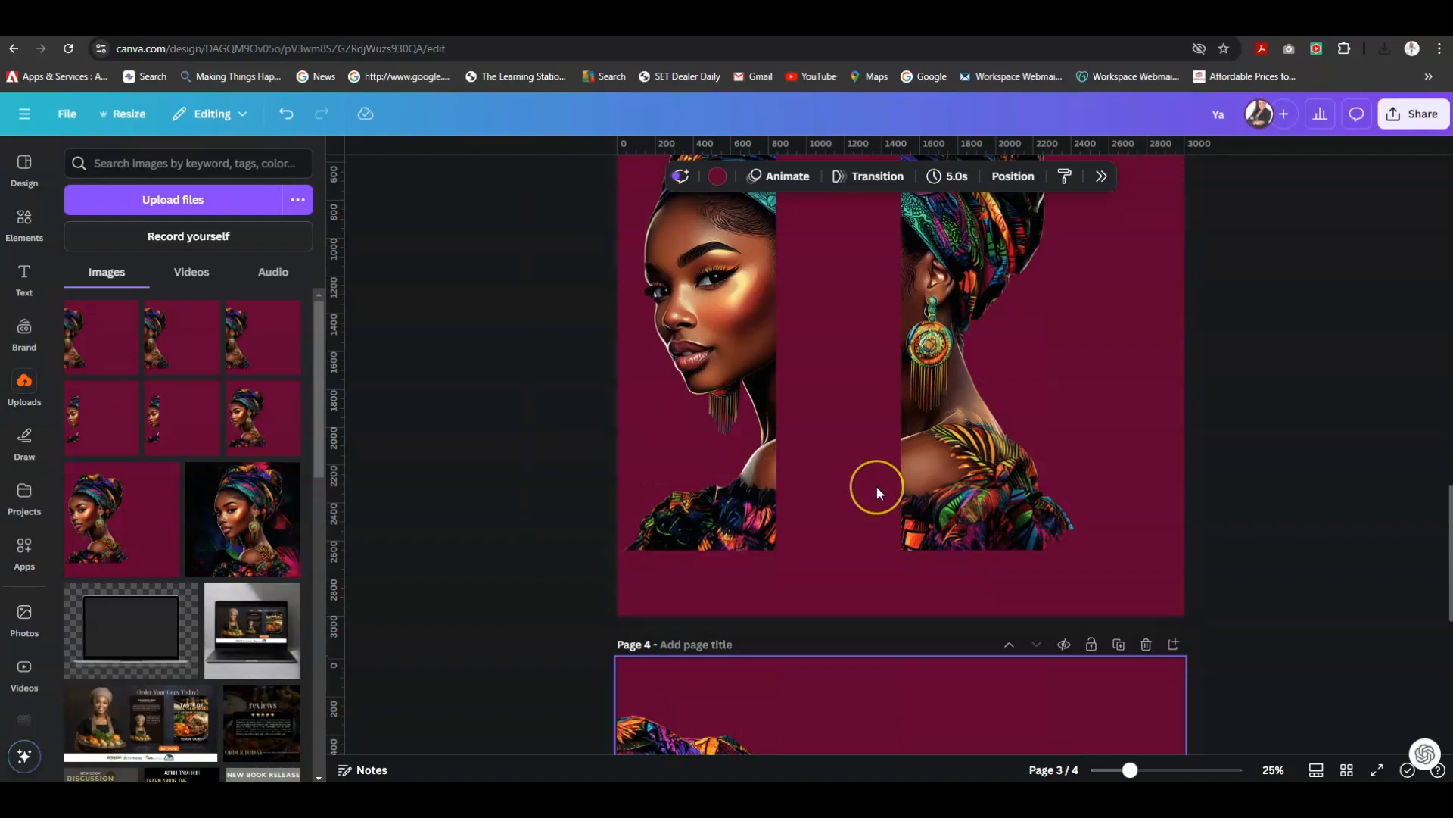
scroll(877, 492, down, 5)
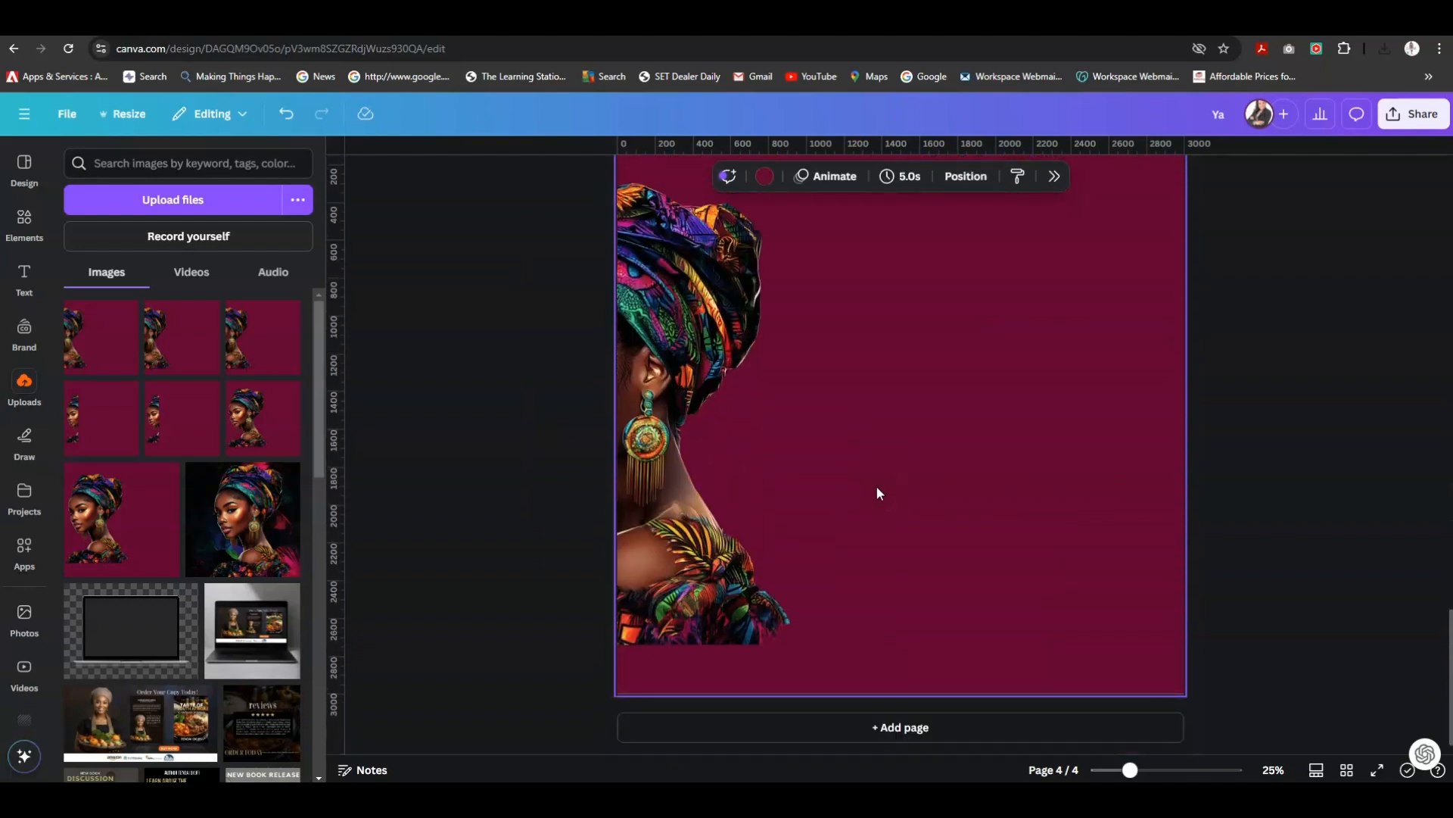
scroll(876, 485, up, 2)
click(749, 496)
click(871, 484)
scroll(870, 485, up, 6)
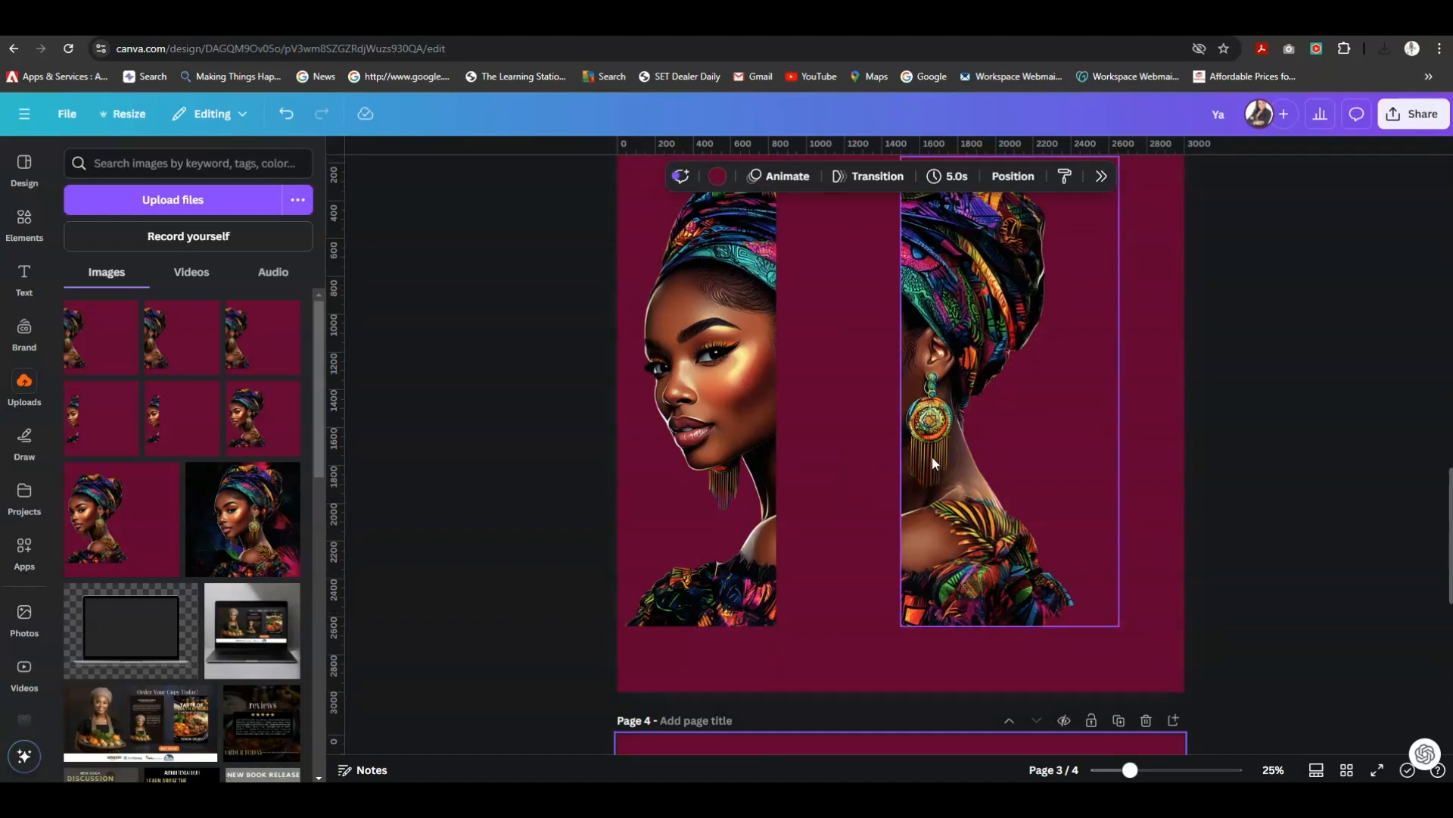
drag(900, 438, 1059, 450)
scroll(1084, 468, up, 3)
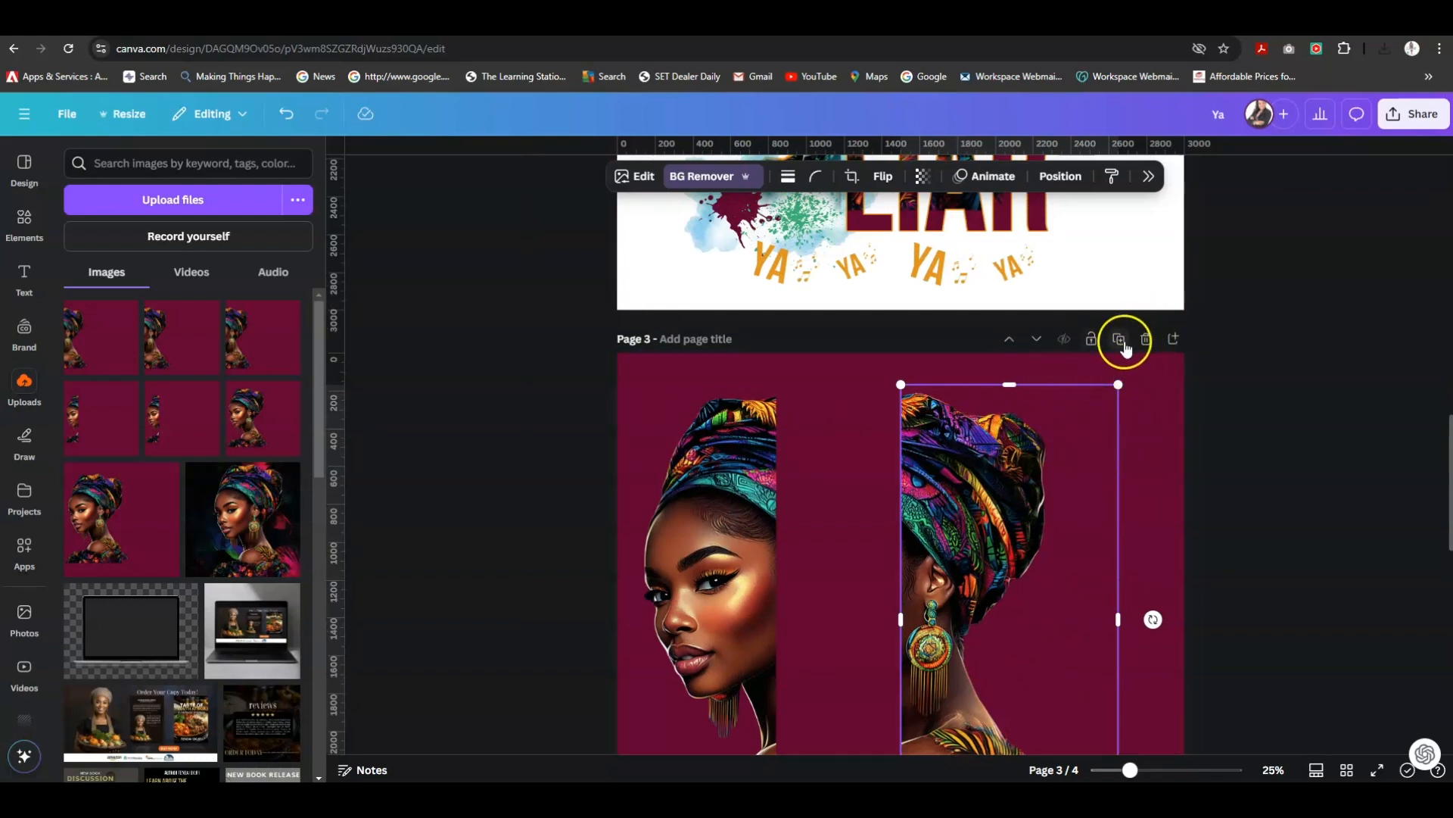
scroll(1029, 438, down, 2)
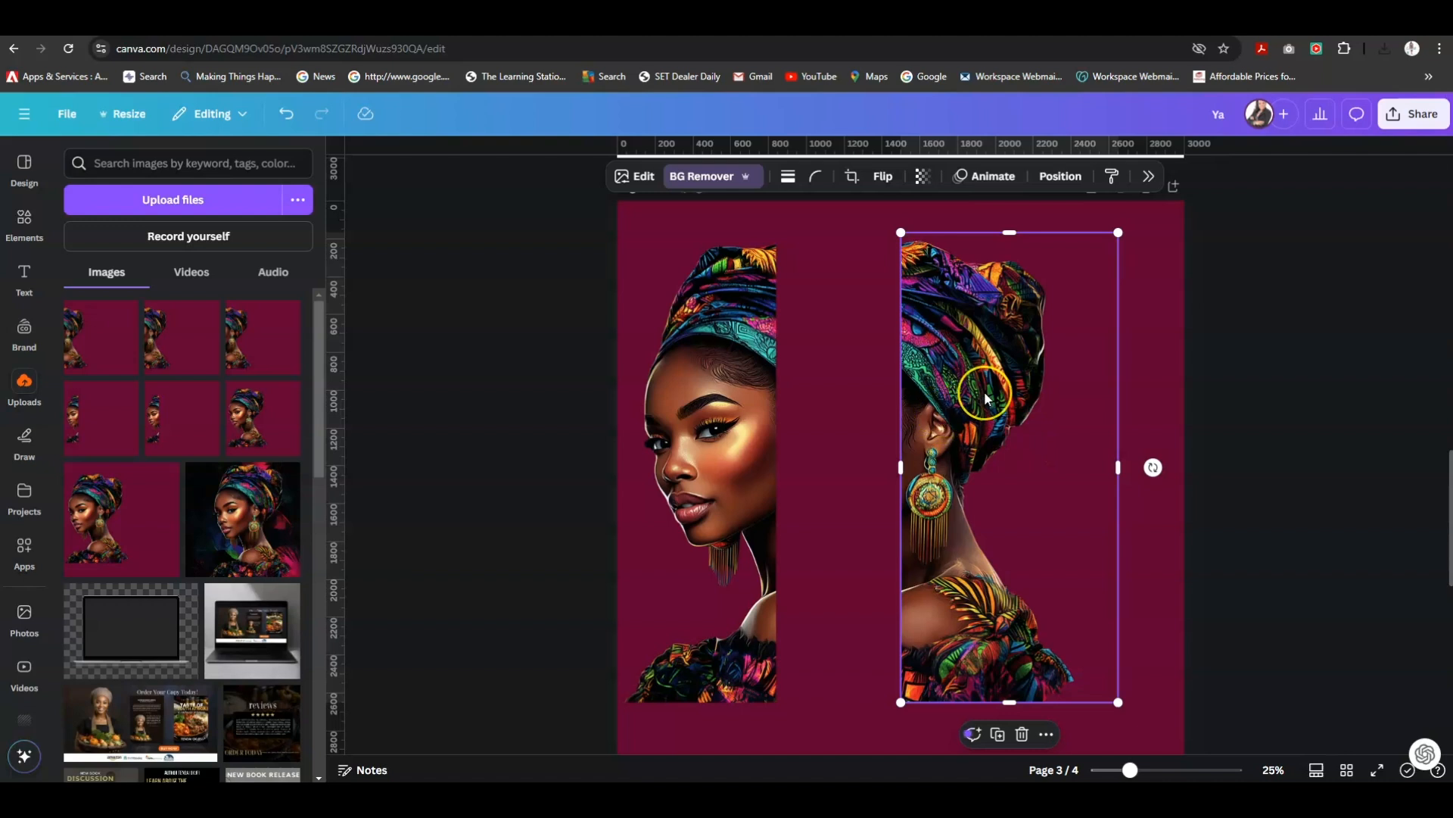
Delete the right half of the portrait from page 3, leaving only the left half on the page.
key(Delete)
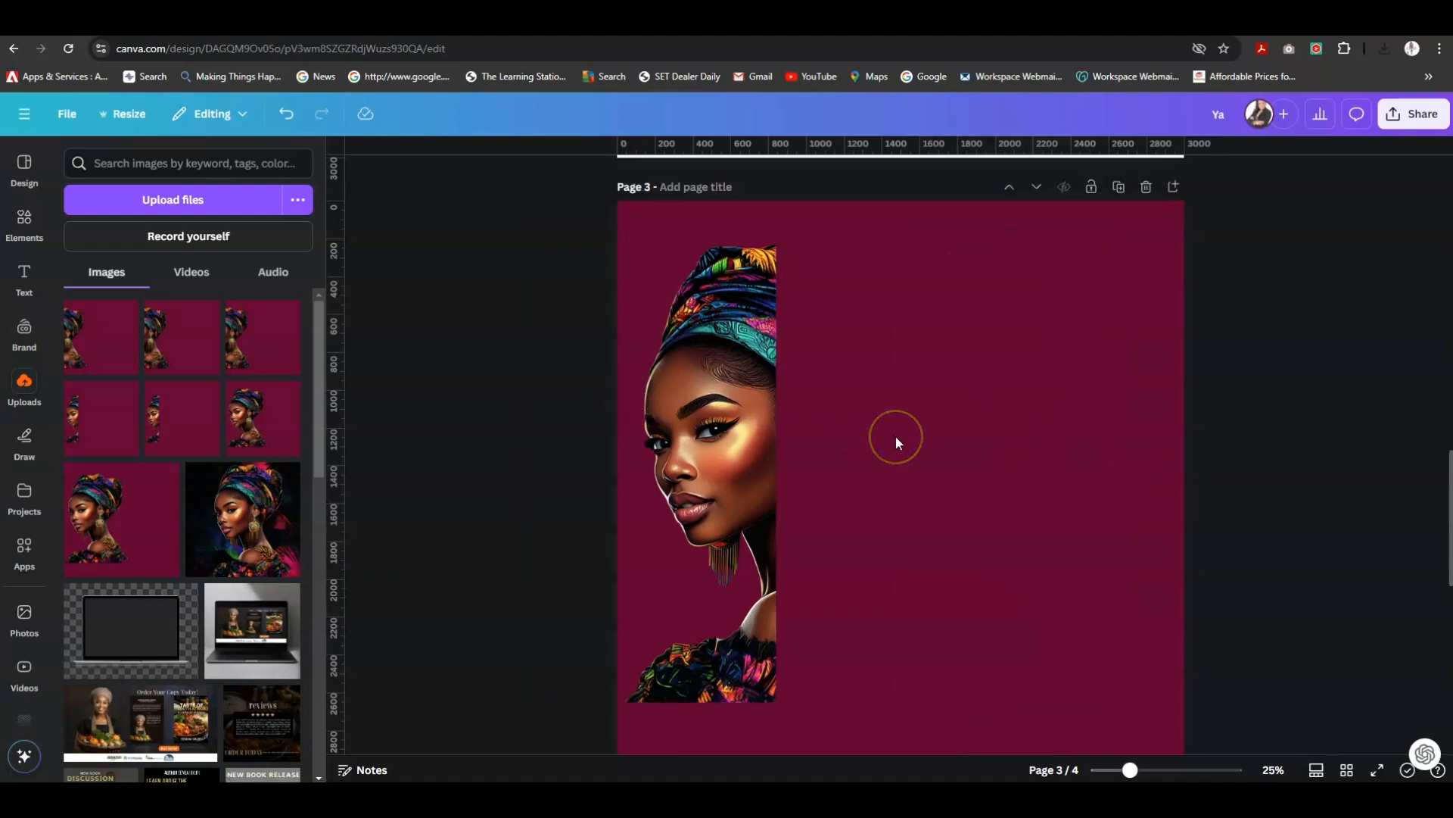
scroll(897, 442, down, 2)
scroll(896, 443, up, 1)
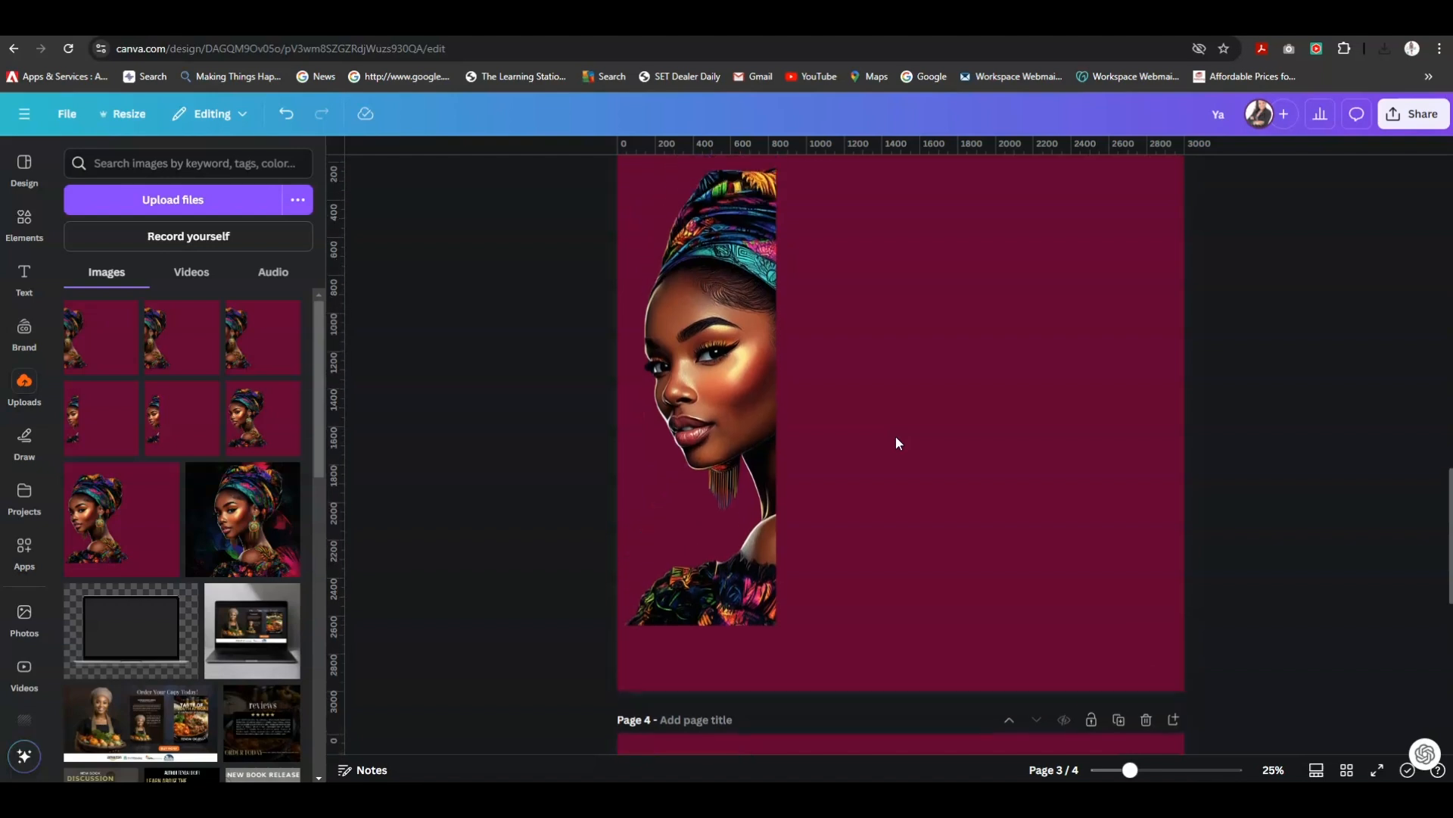
scroll(897, 443, up, 1)
click(734, 428)
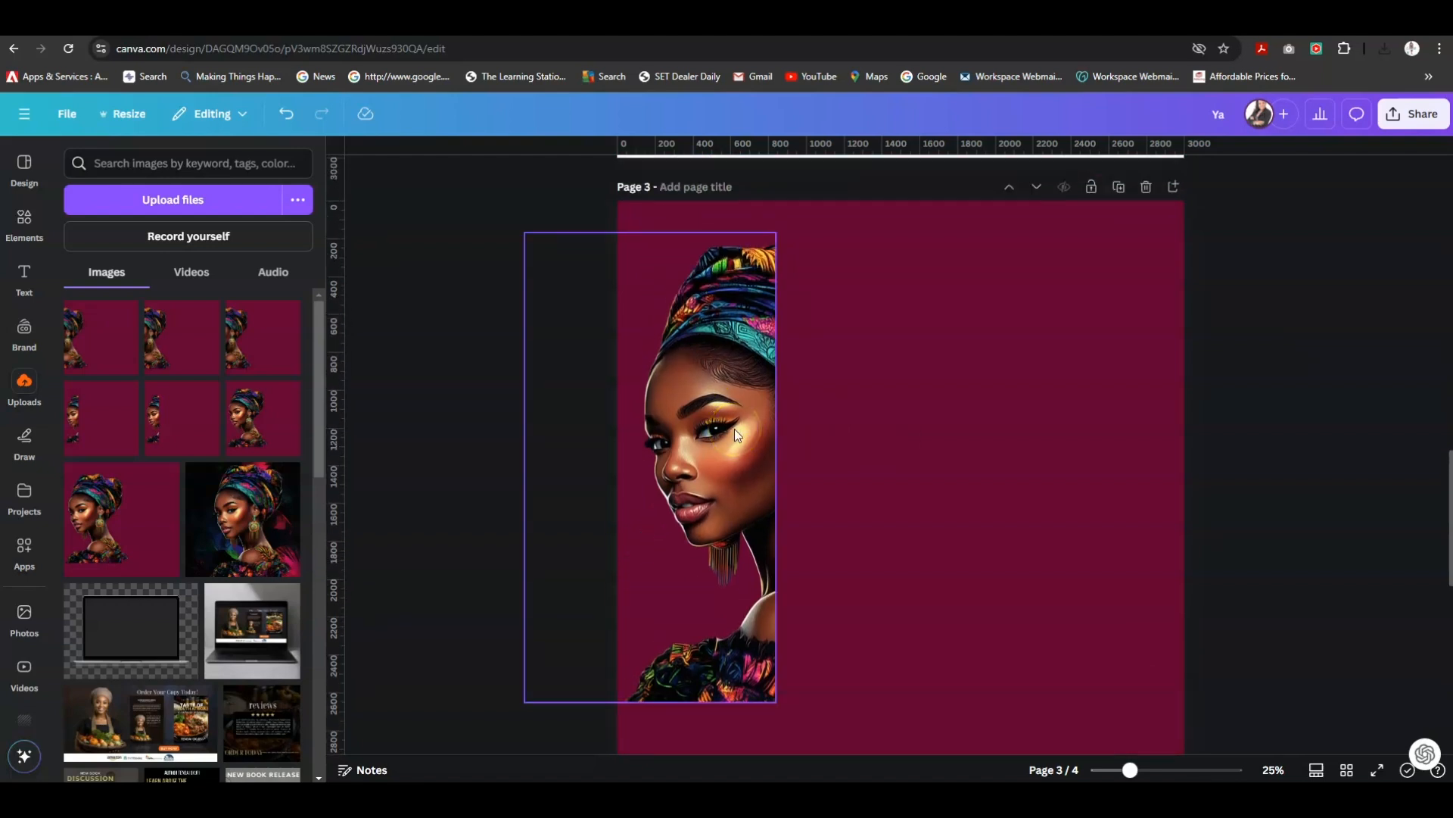
scroll(734, 428, down, 5)
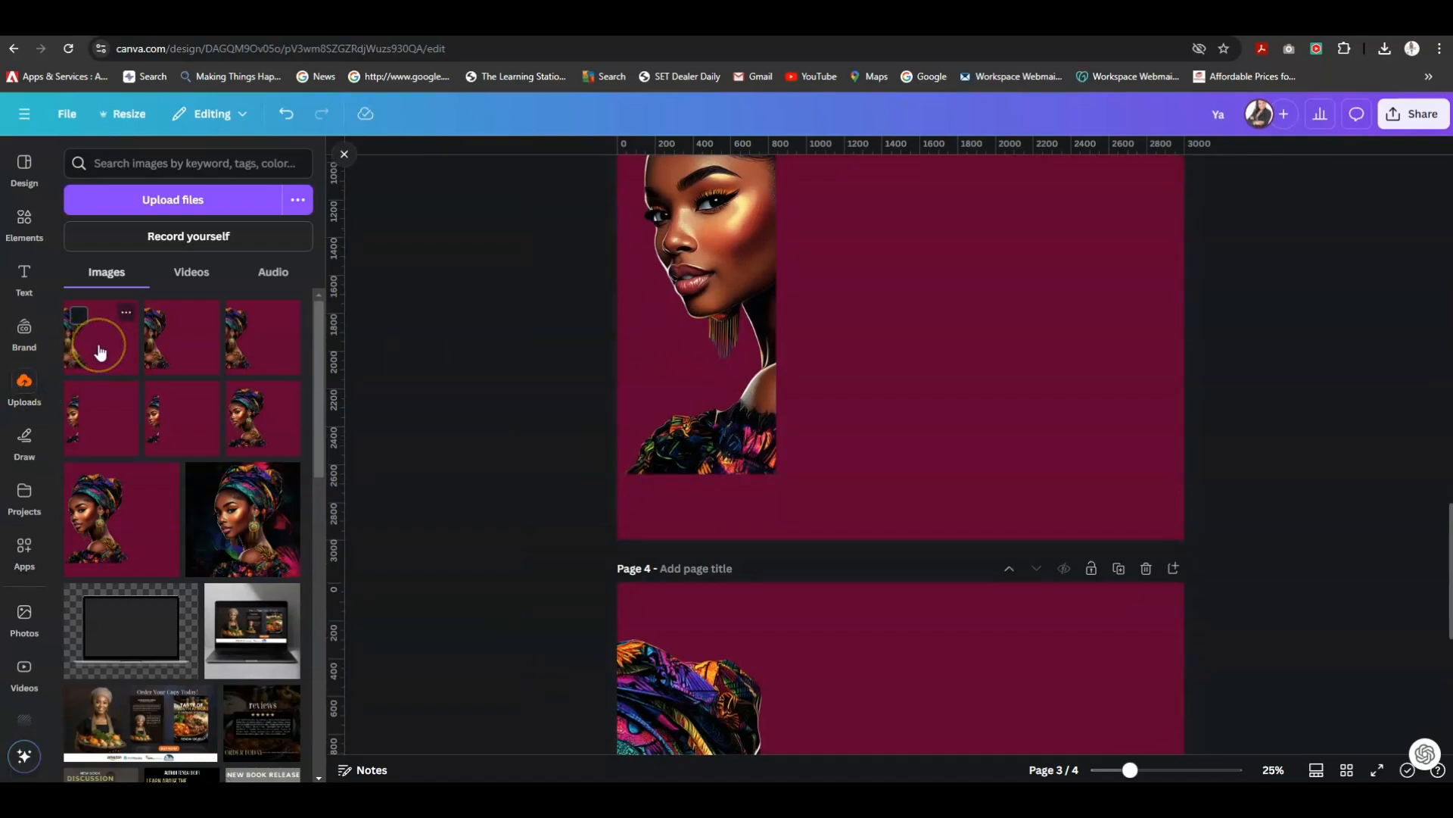
scroll(407, 437, up, 2)
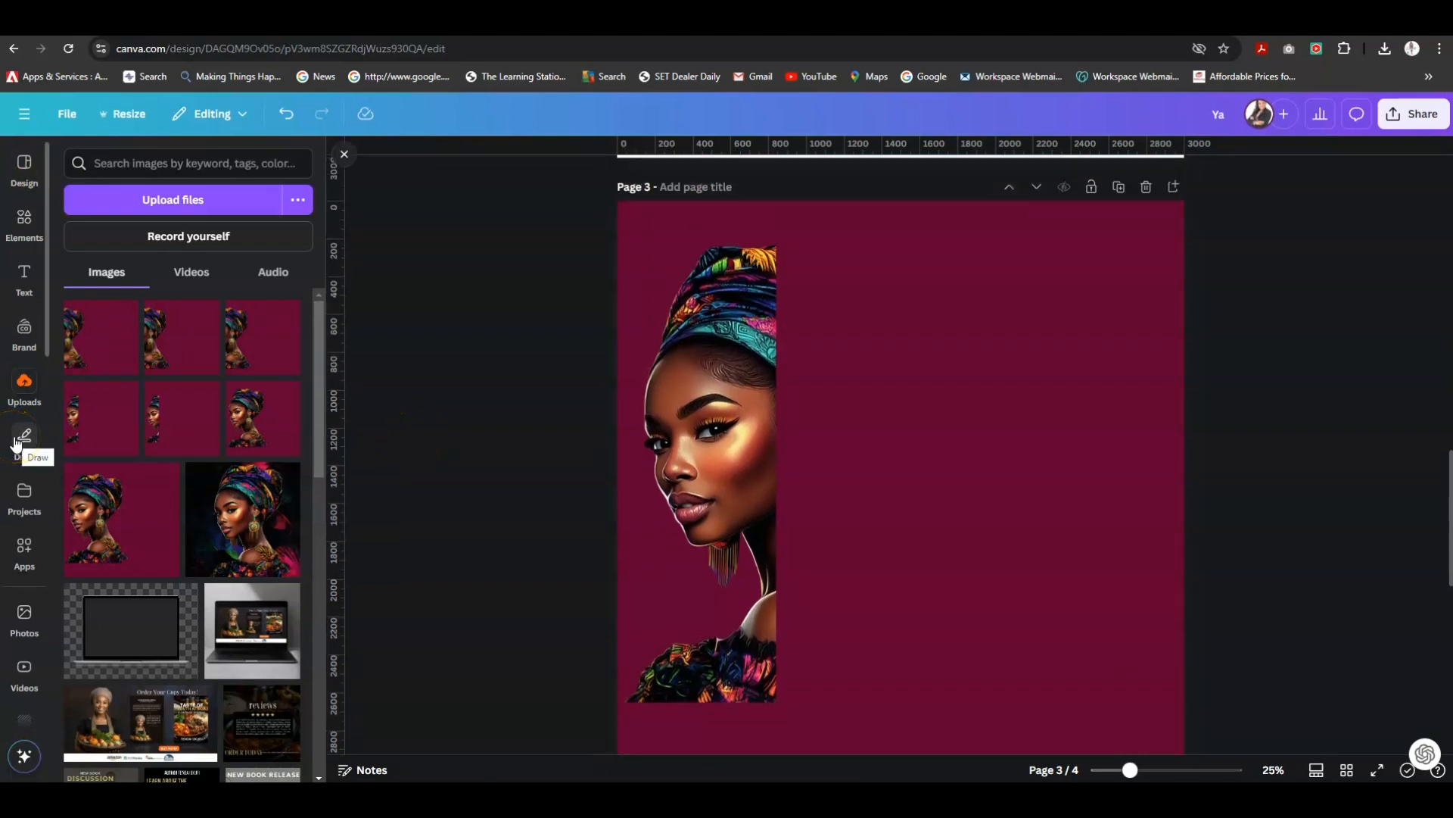
Open the TypeCutOut app for creating image-filled lettering.
click(17, 439)
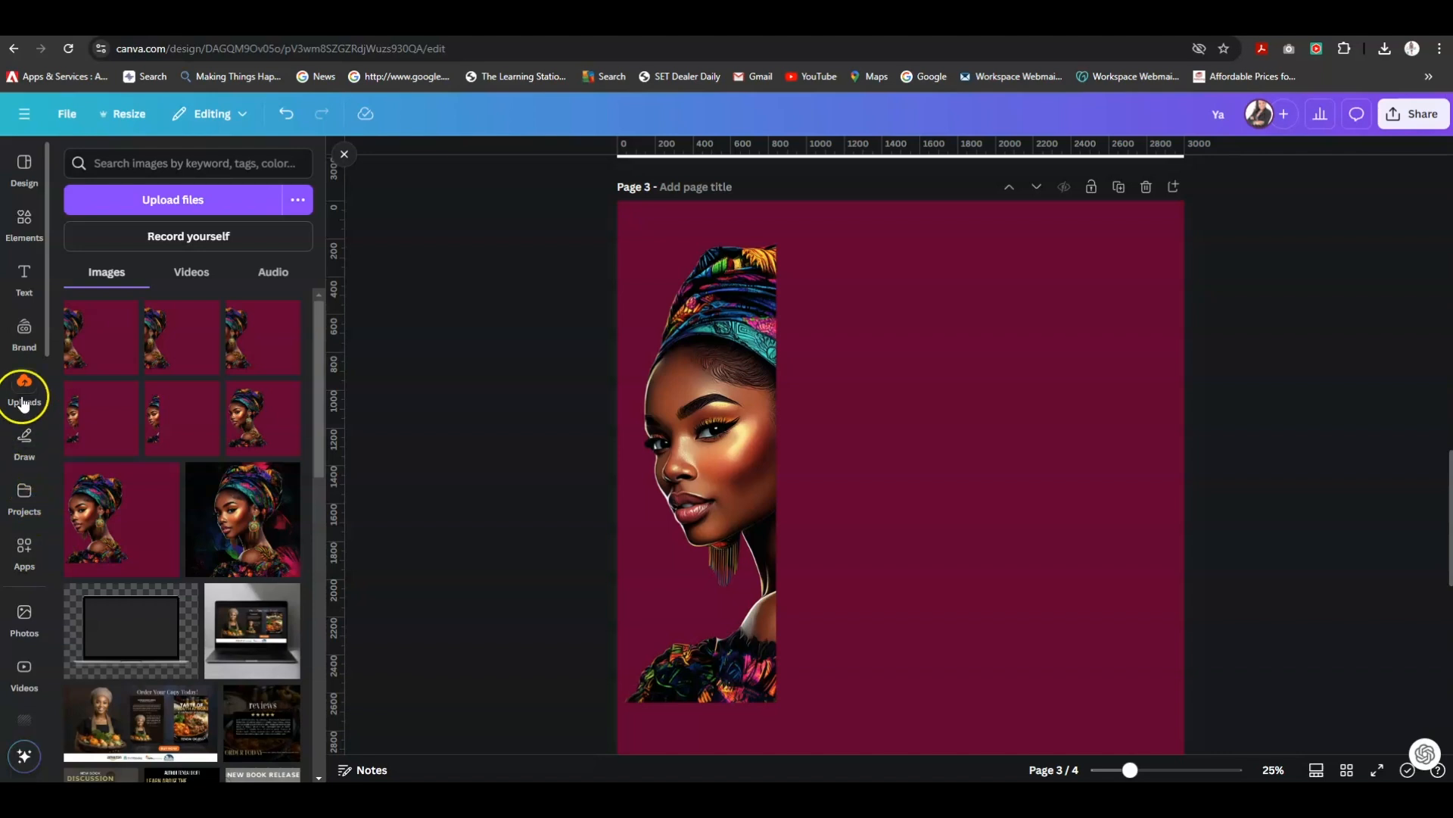
click(23, 551)
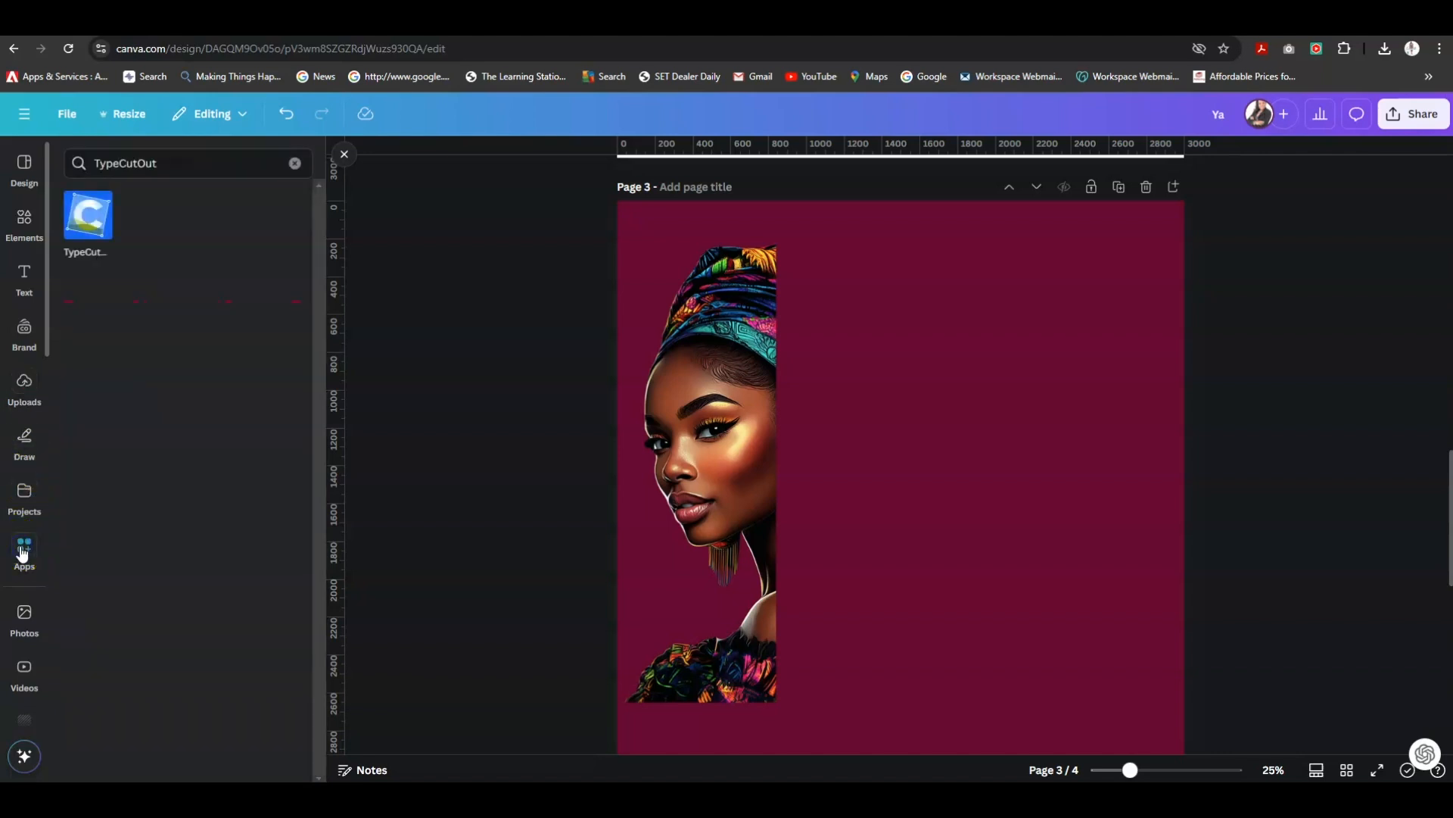
click(85, 225)
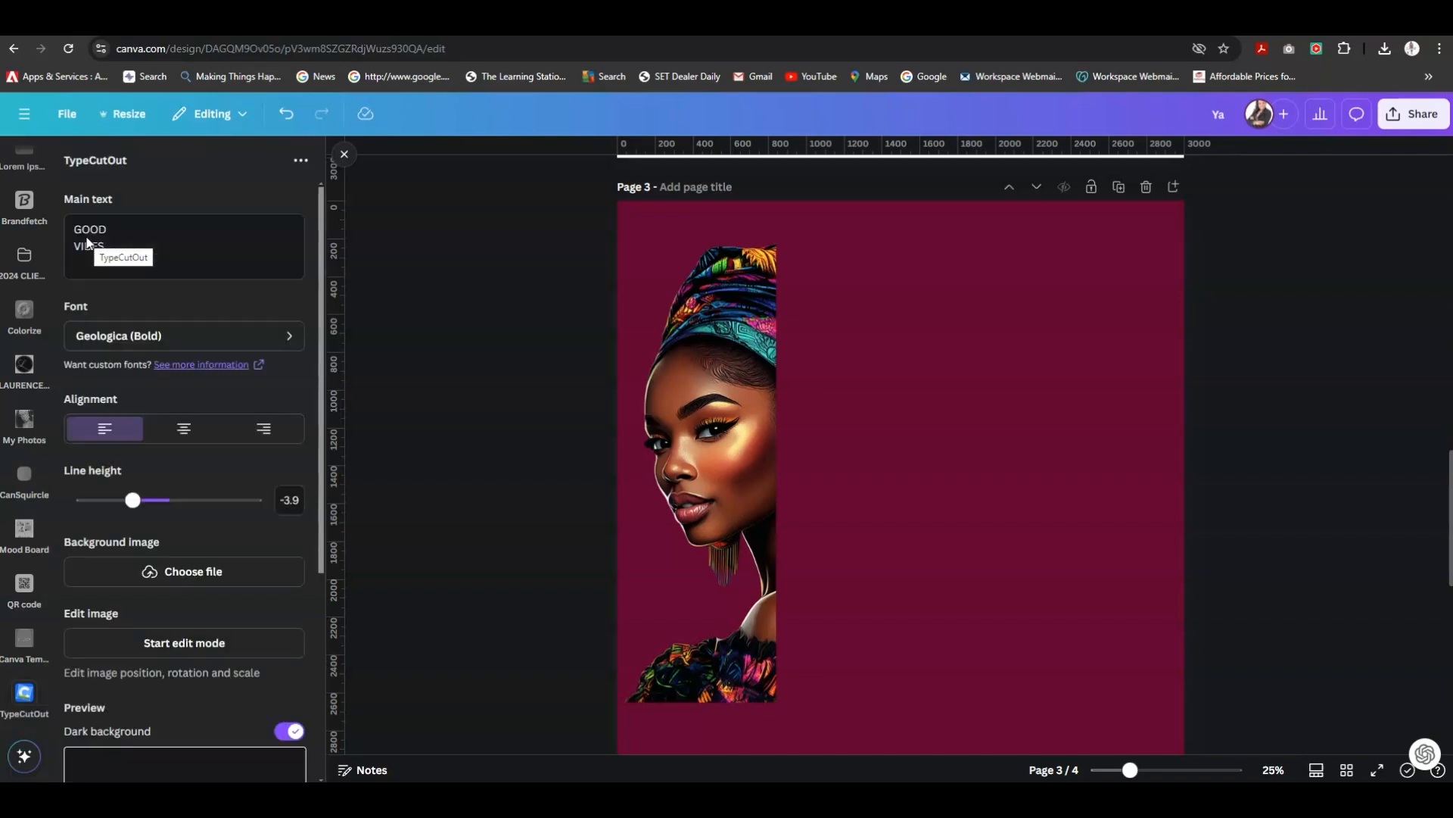
Replace the sample main text with THE, DEVIL, IS A and LIAR on four separate lines.
drag(116, 247, 78, 247)
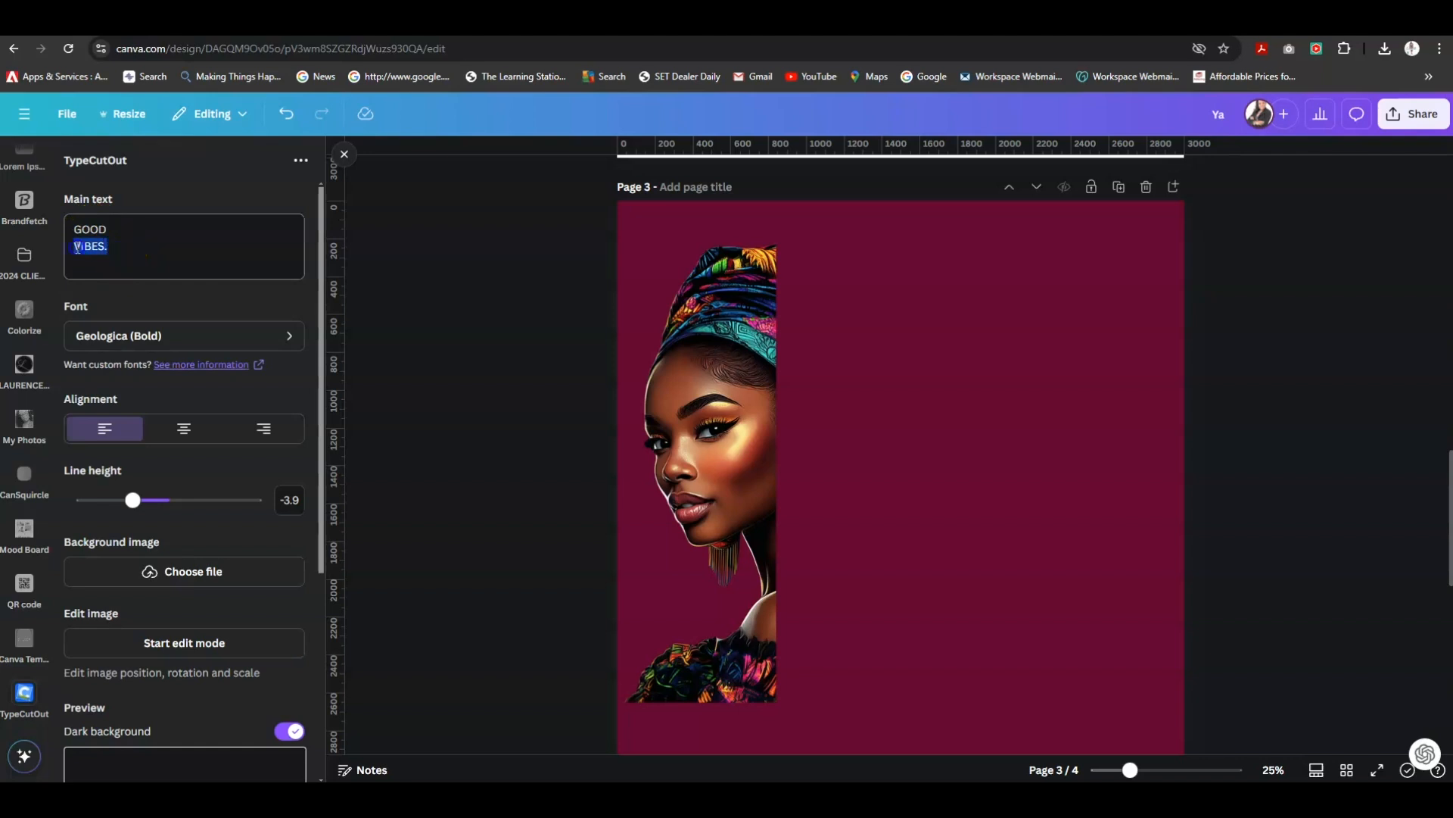
key(BackSpace)
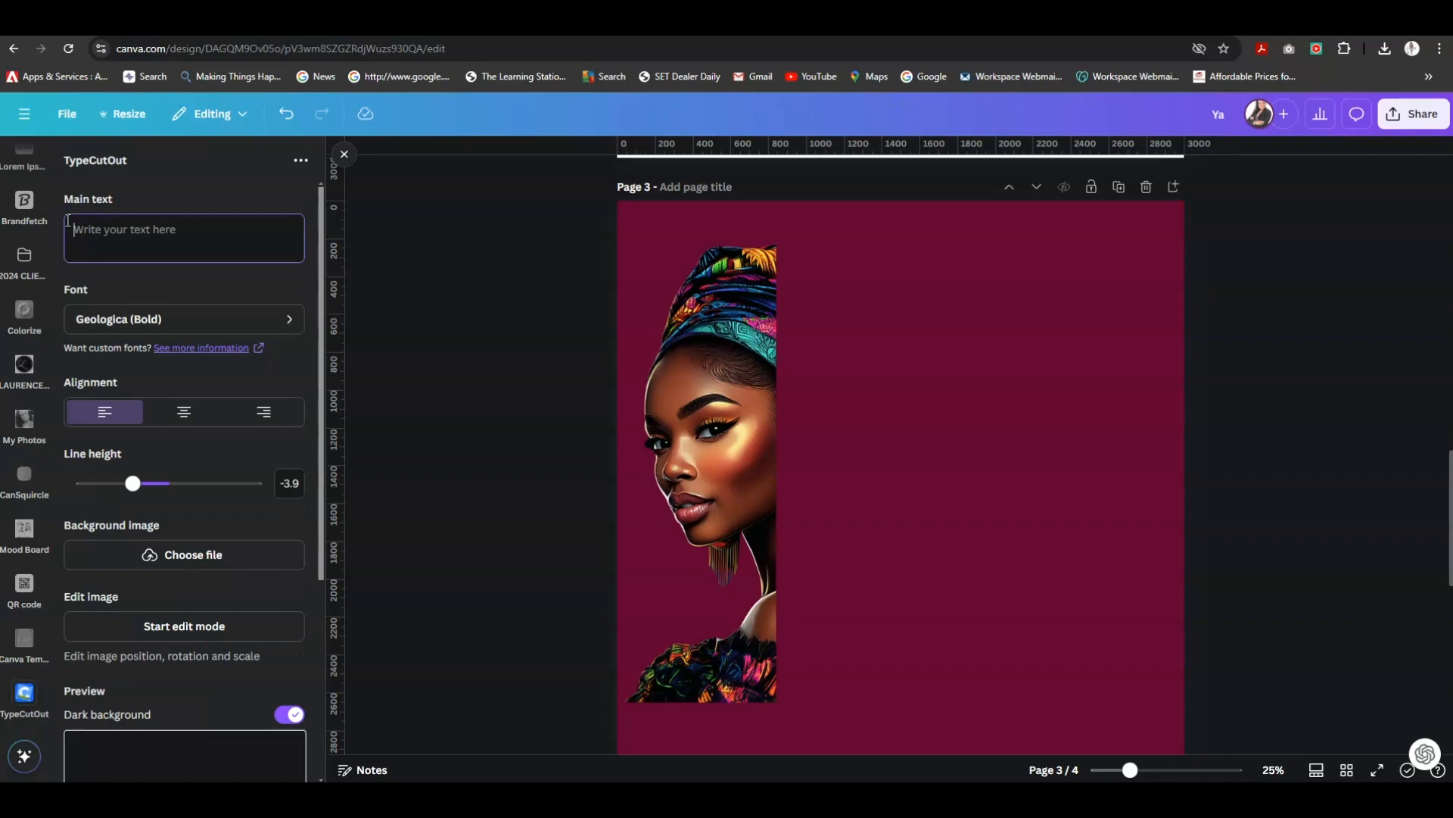
text(THE)
key(Return)
text(DEVE)
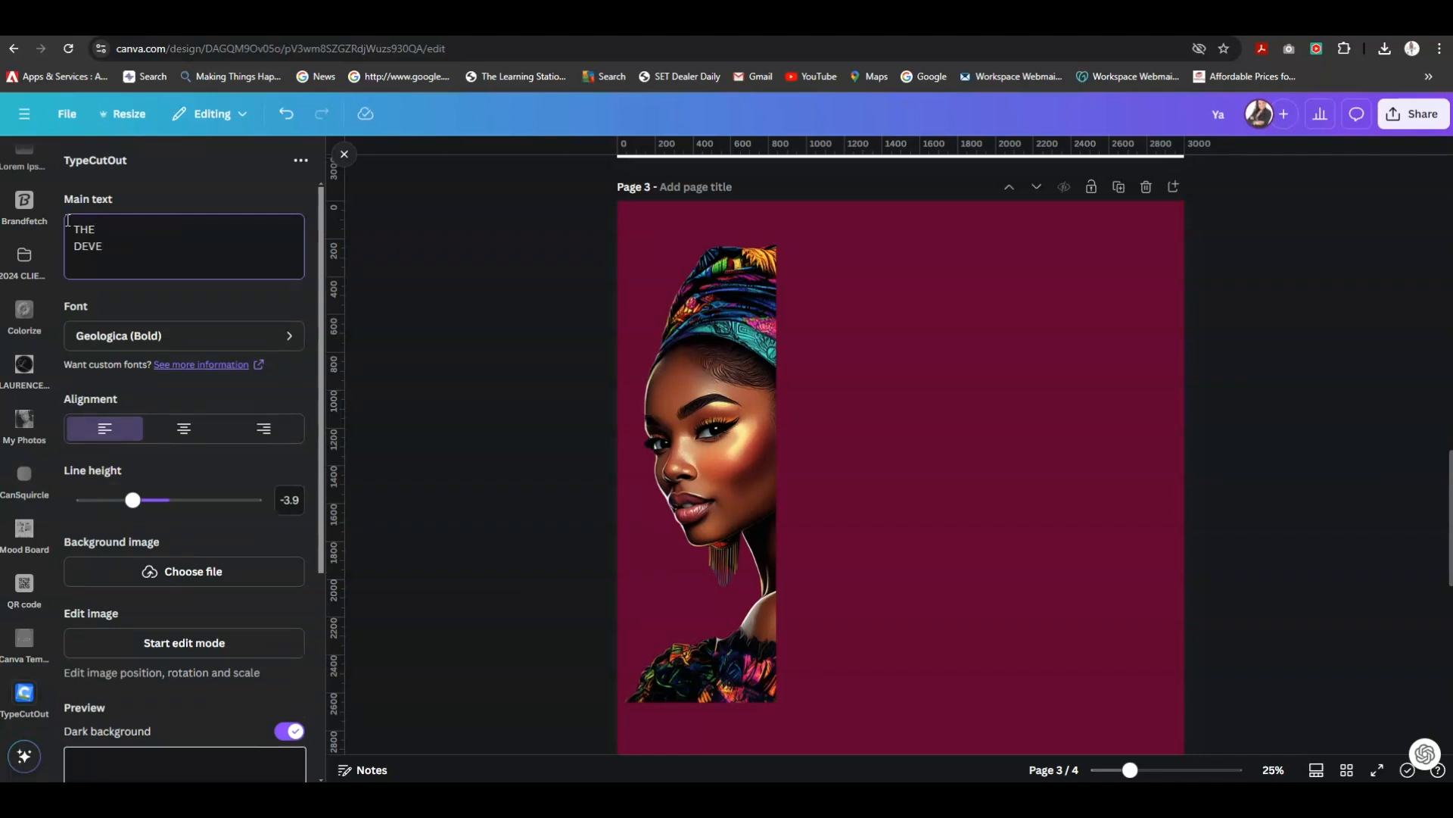
key(BackSpace)
text(IL)
key(Return)
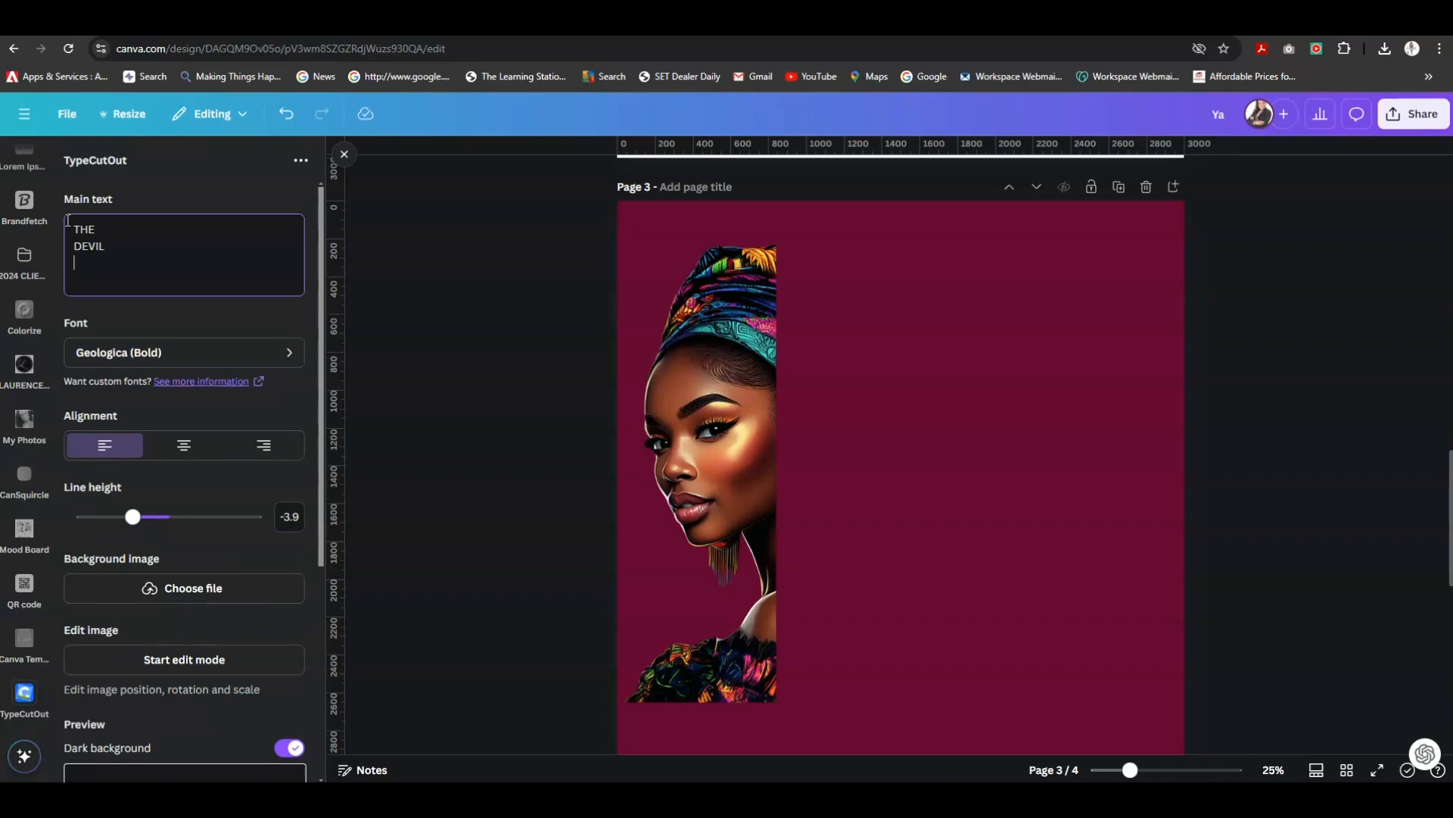
text(IS A)
key(Return)
text(LIAR)
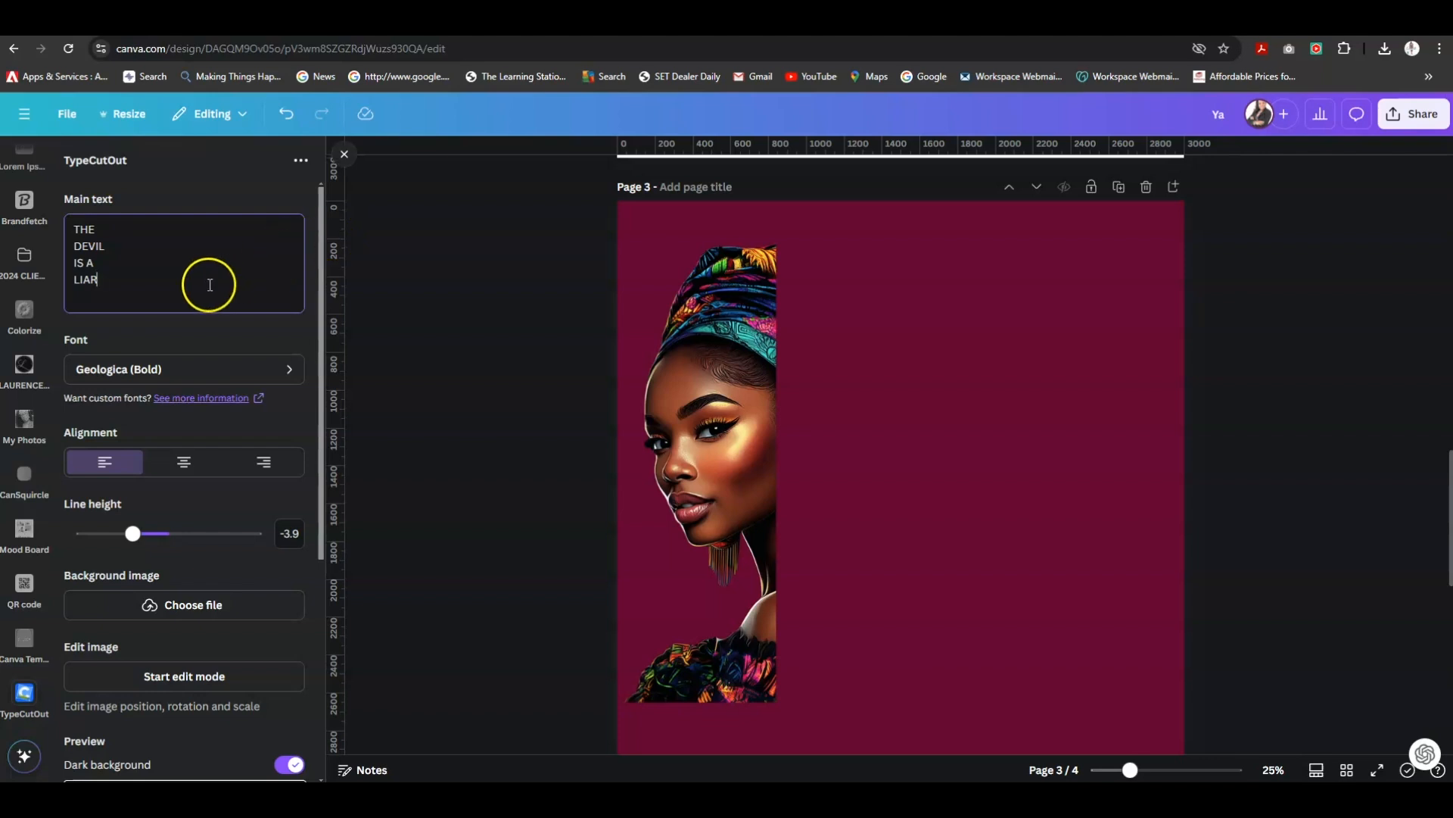
Search the cutout fonts for BEB and set the lettering's font to Bebas Neue.
click(234, 371)
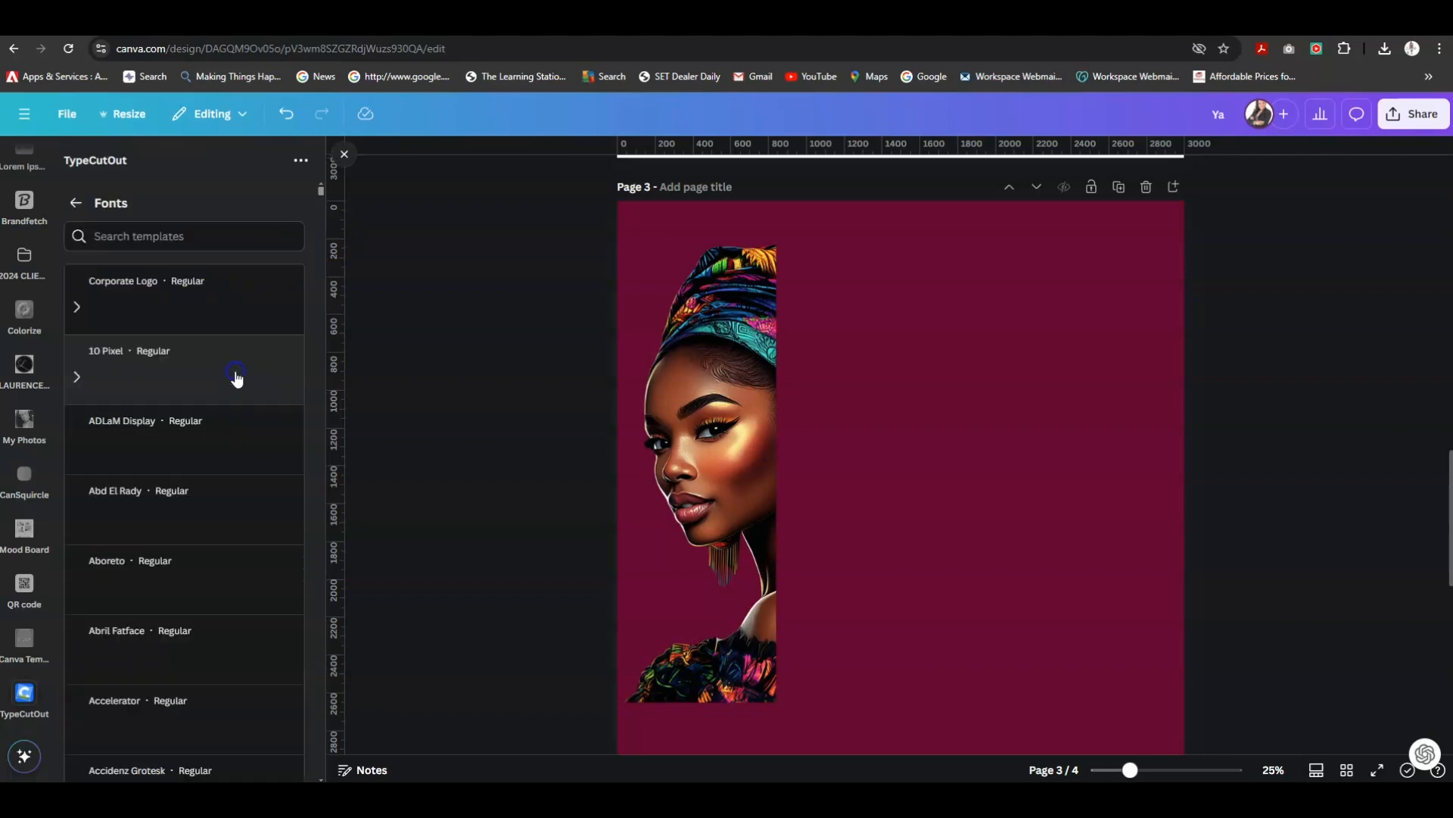
click(123, 238)
text(BEB)
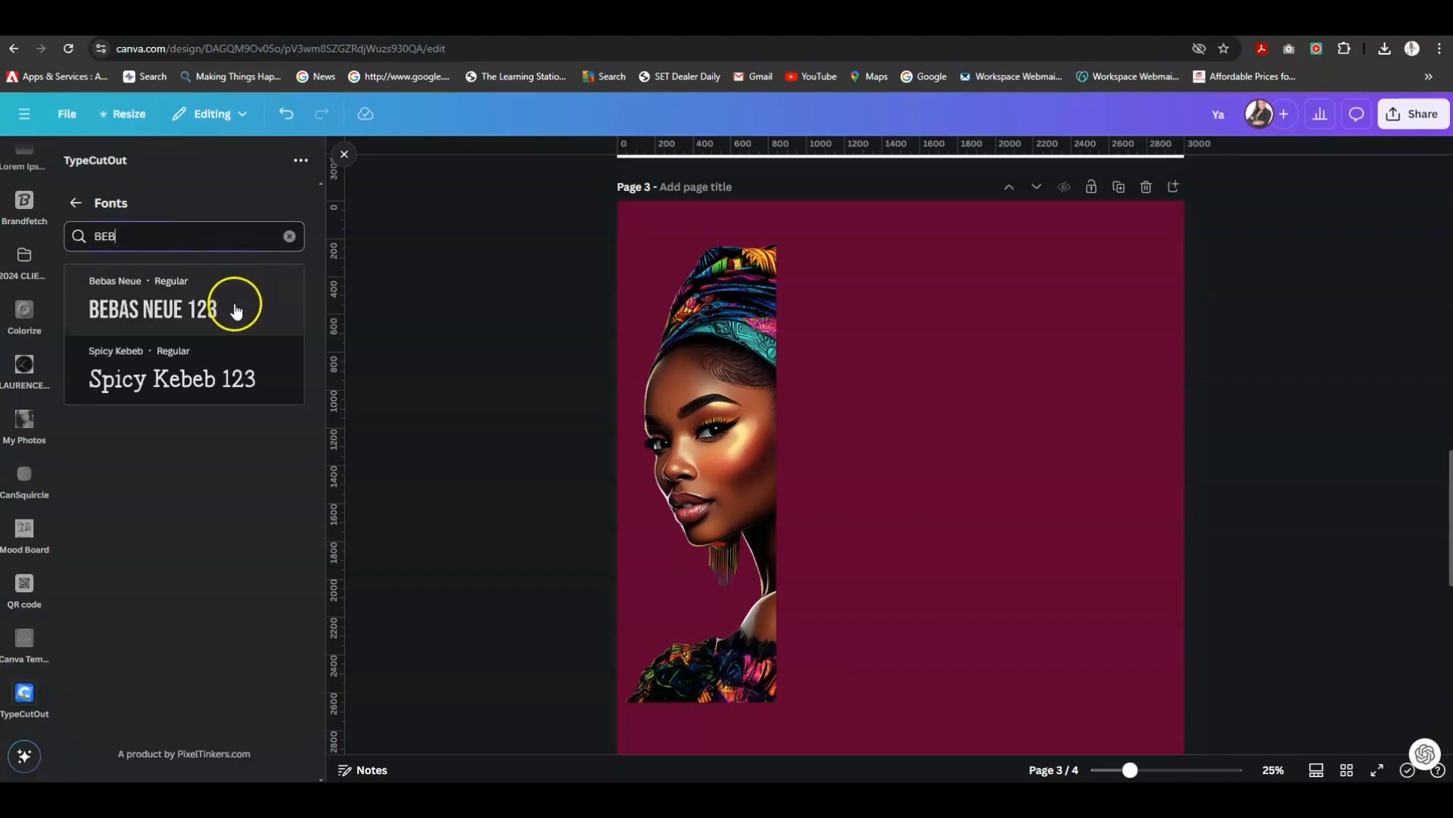
click(192, 322)
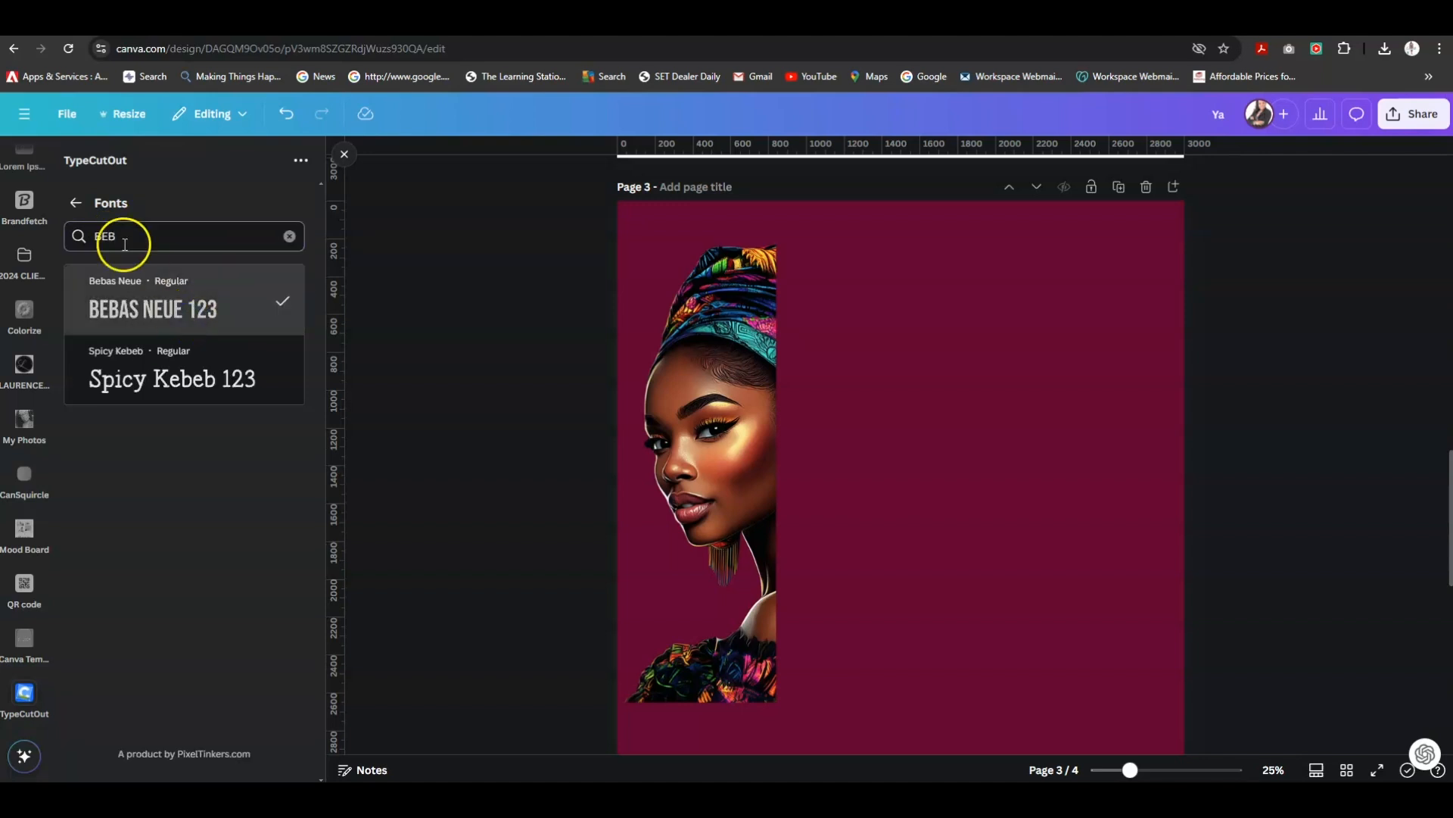
click(76, 202)
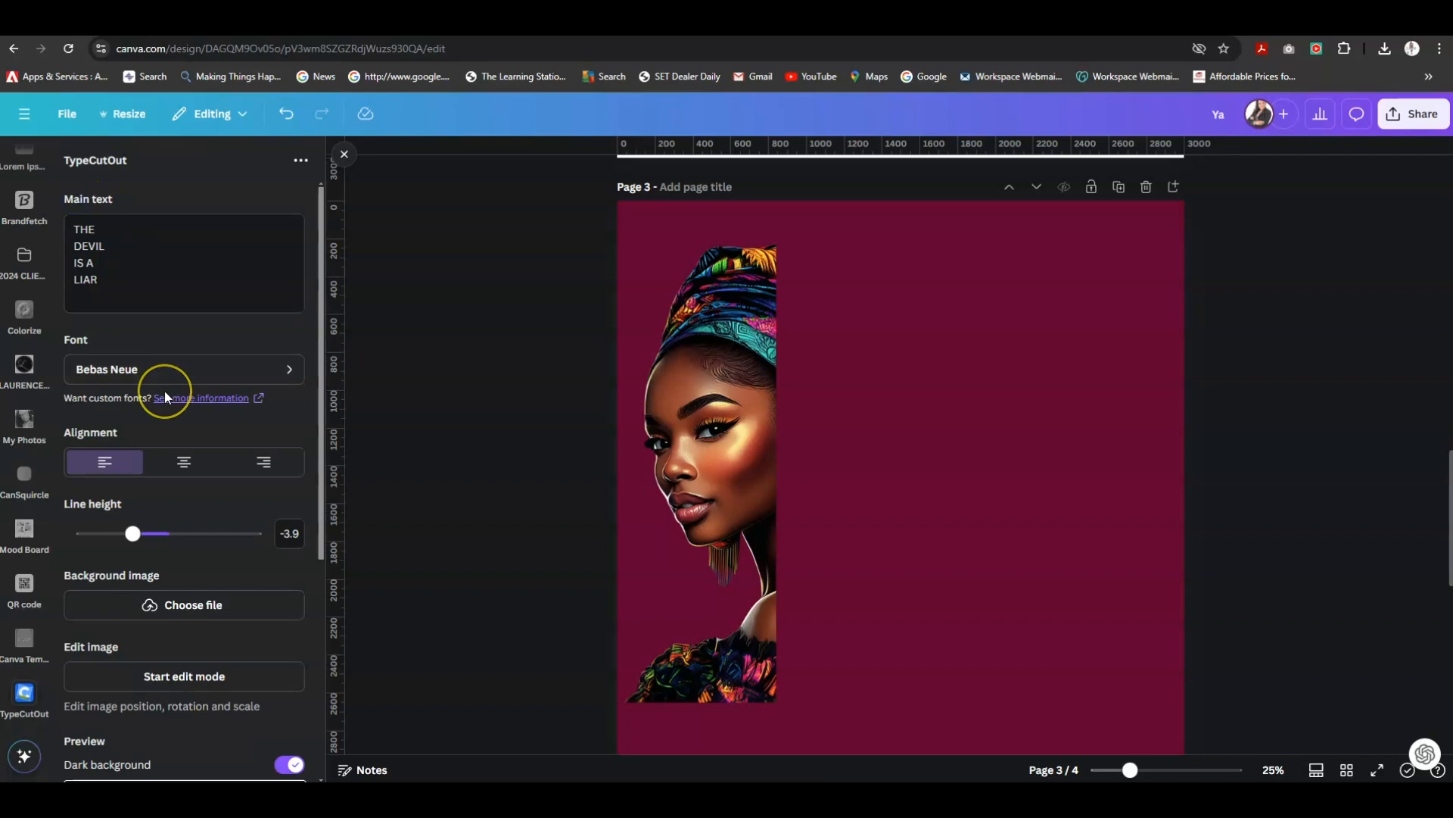
Set the cutout lettering's line height to -3.6.
scroll(165, 391, down, 2)
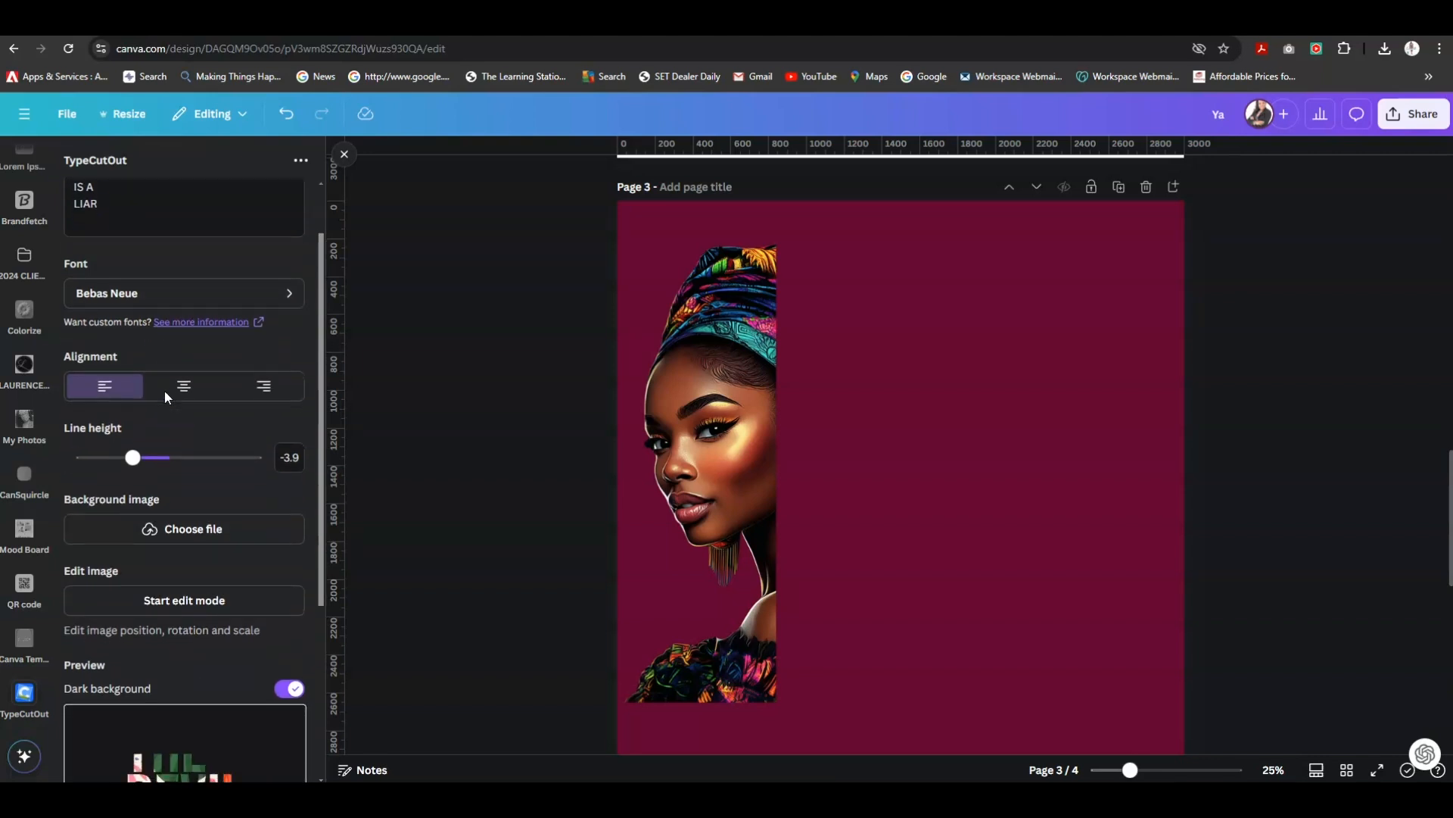
click(86, 450)
scroll(89, 428, down, 2)
scroll(90, 429, down, 2)
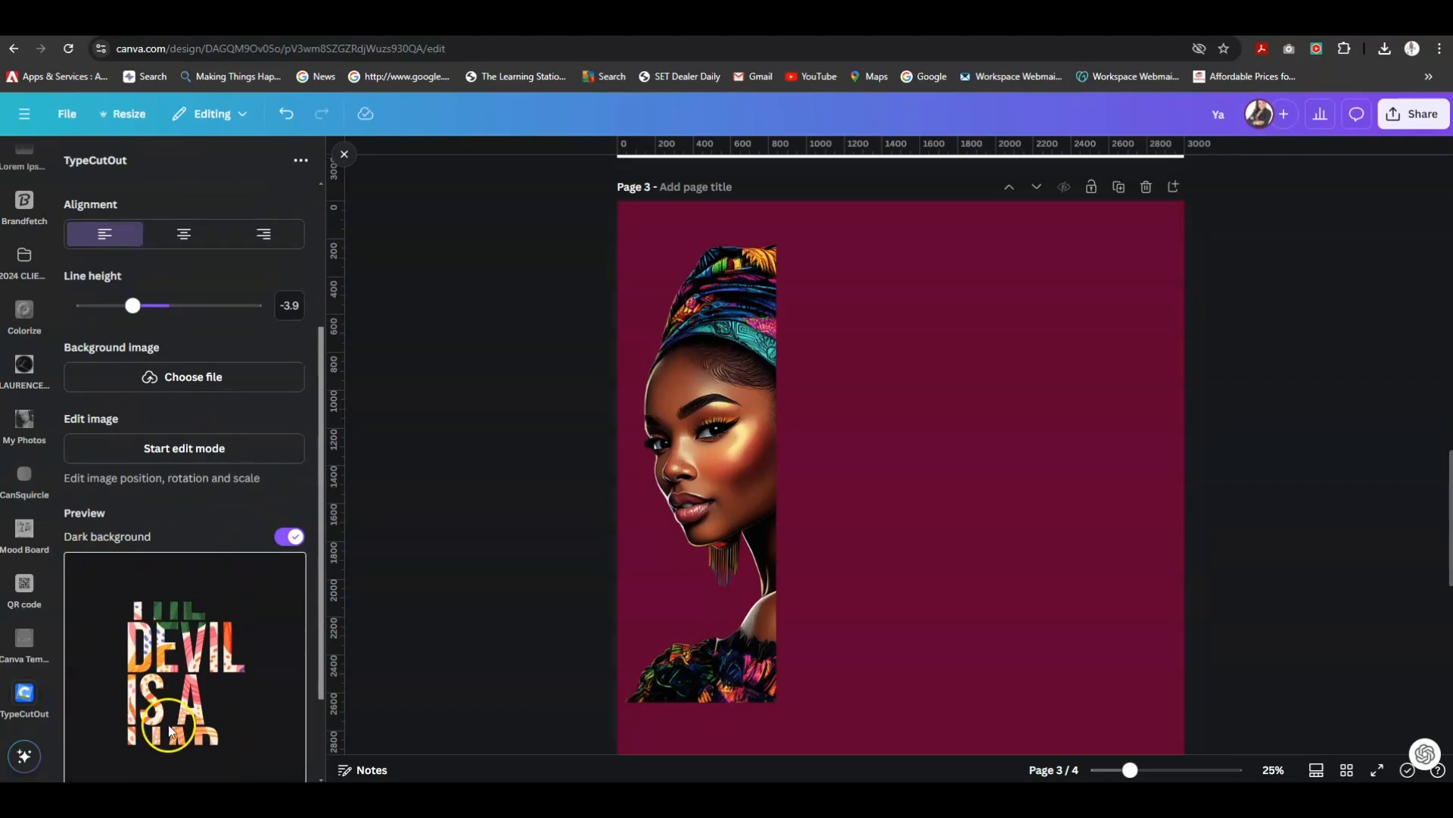
mouse_move(132, 311)
mouse_down()
mouse_move(148, 312)
mouse_move(135, 315)
mouse_up()
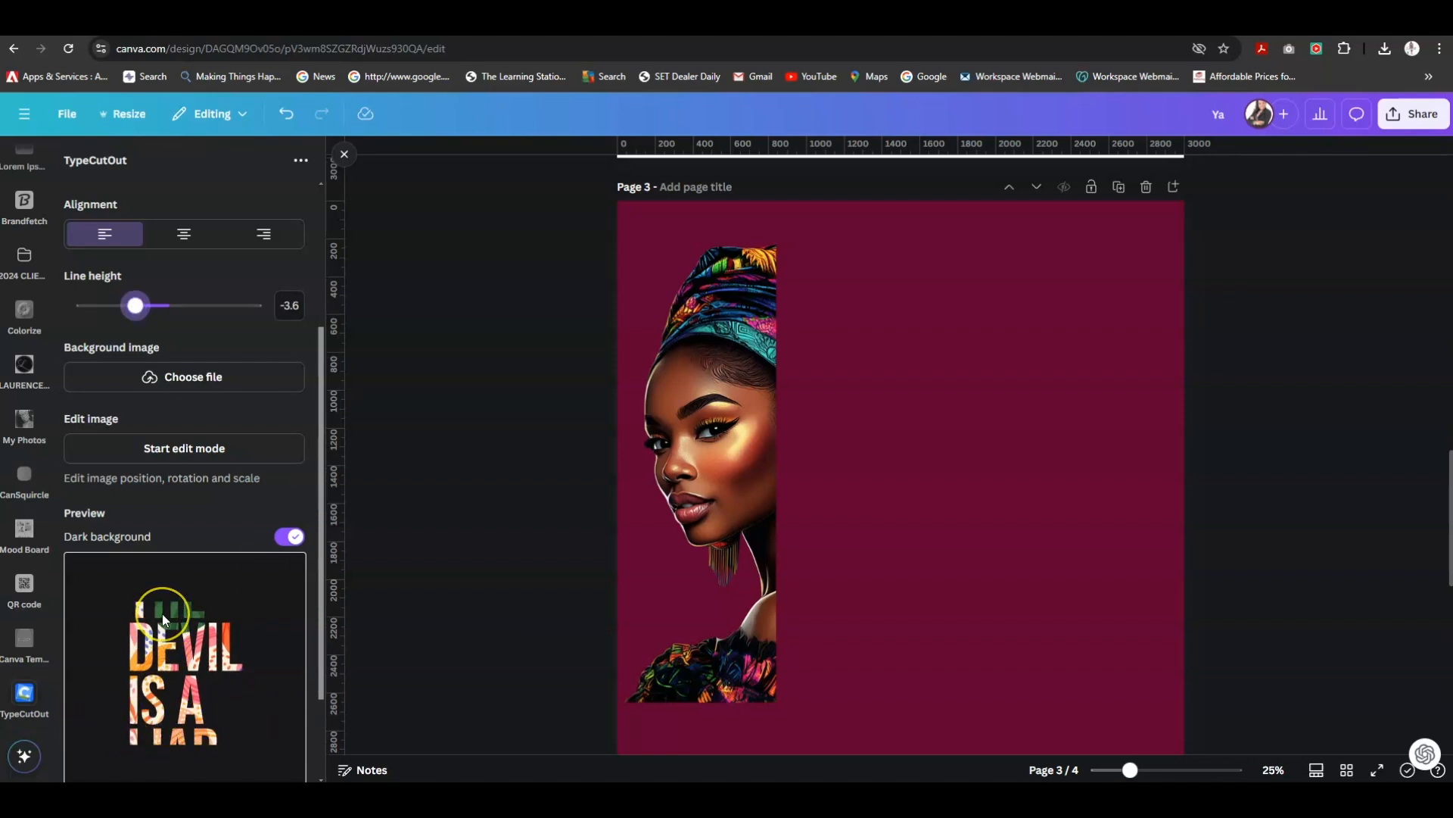
Load the Ya (4) image from Downloads as the cutout lettering's background image.
click(196, 379)
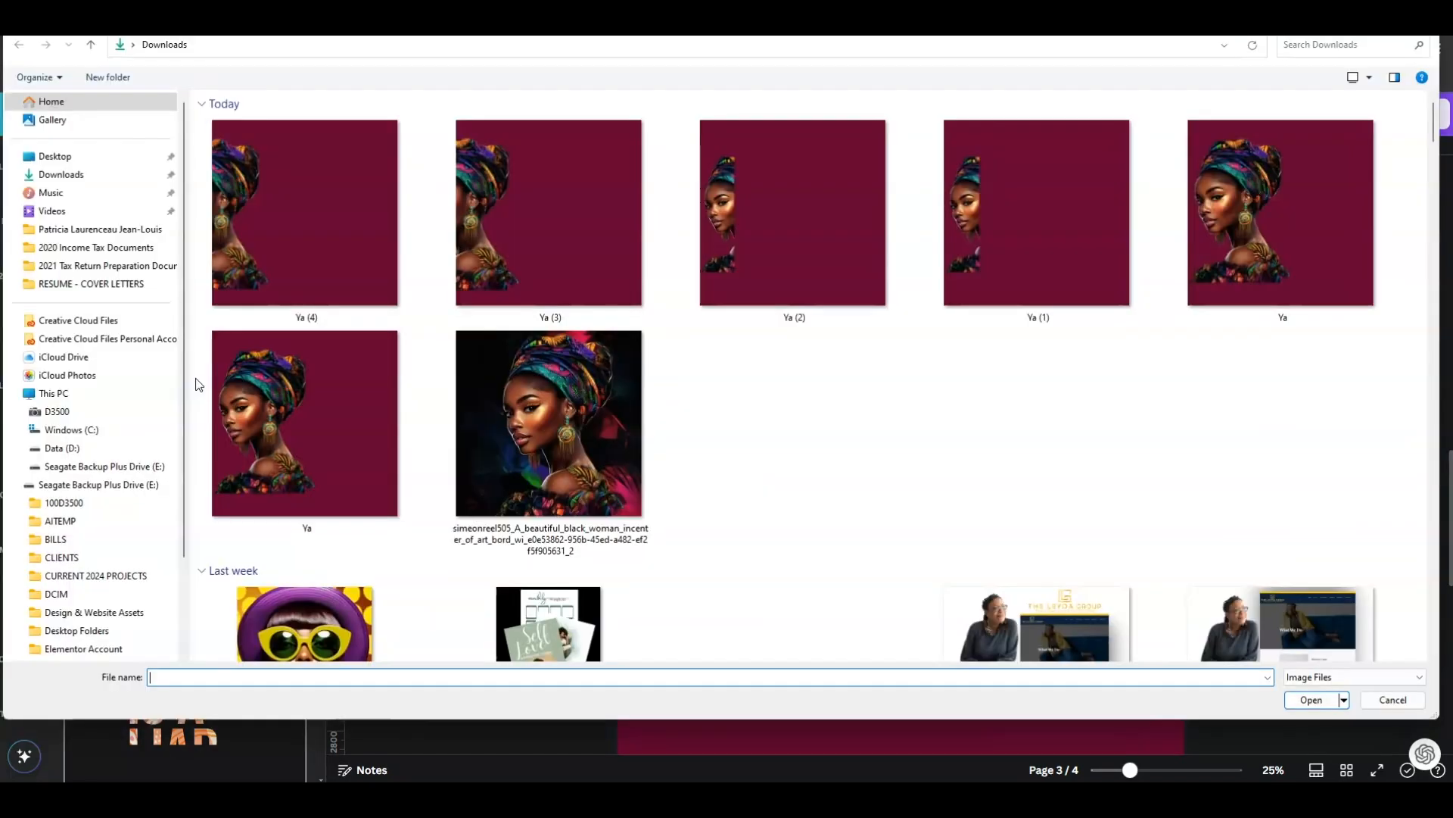
click(284, 204)
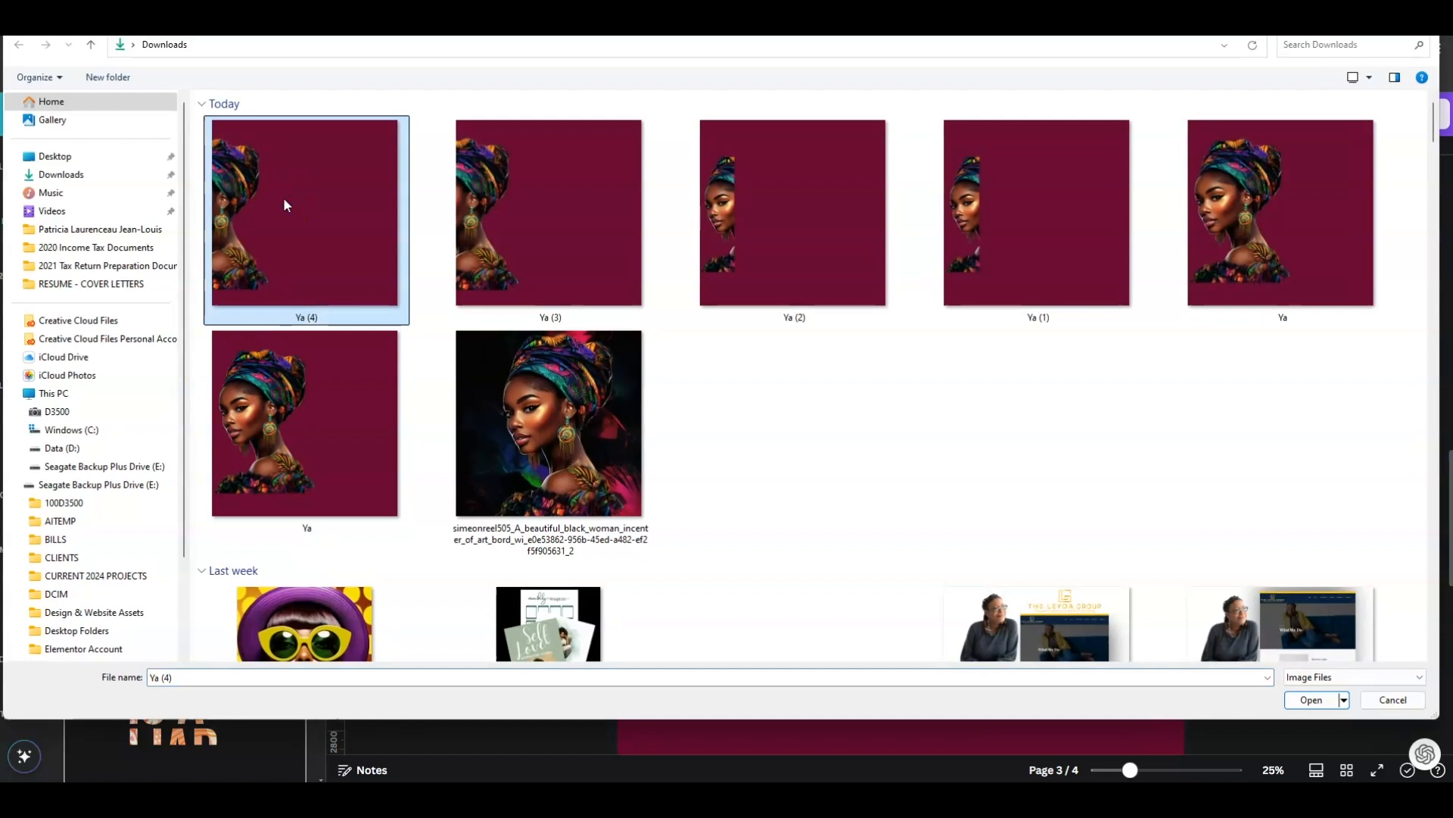
click(1314, 699)
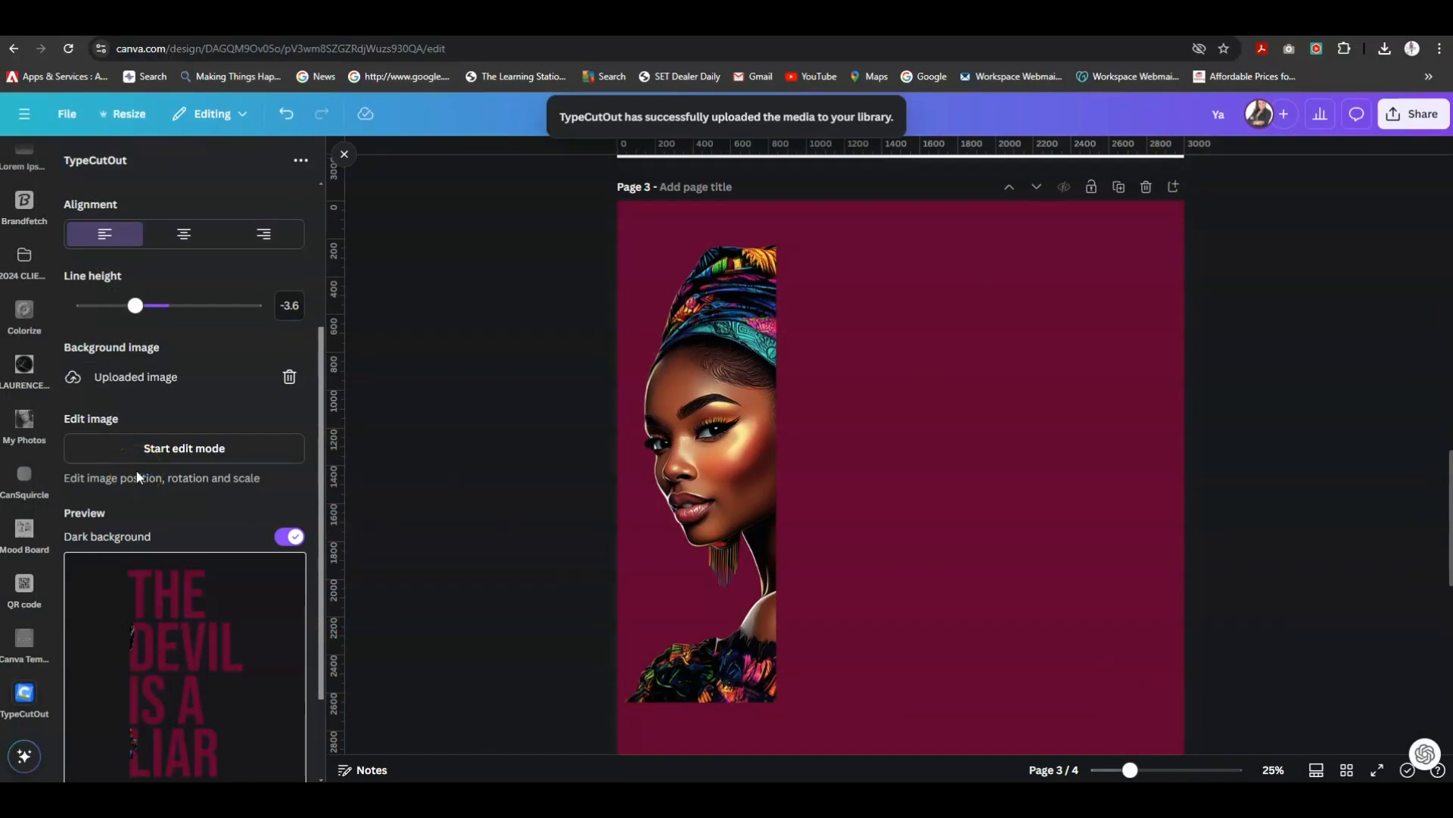
Reposition the background image so the portrait's right half starts at the lettering's left edge, and finish editing it.
scroll(153, 669, down, 1)
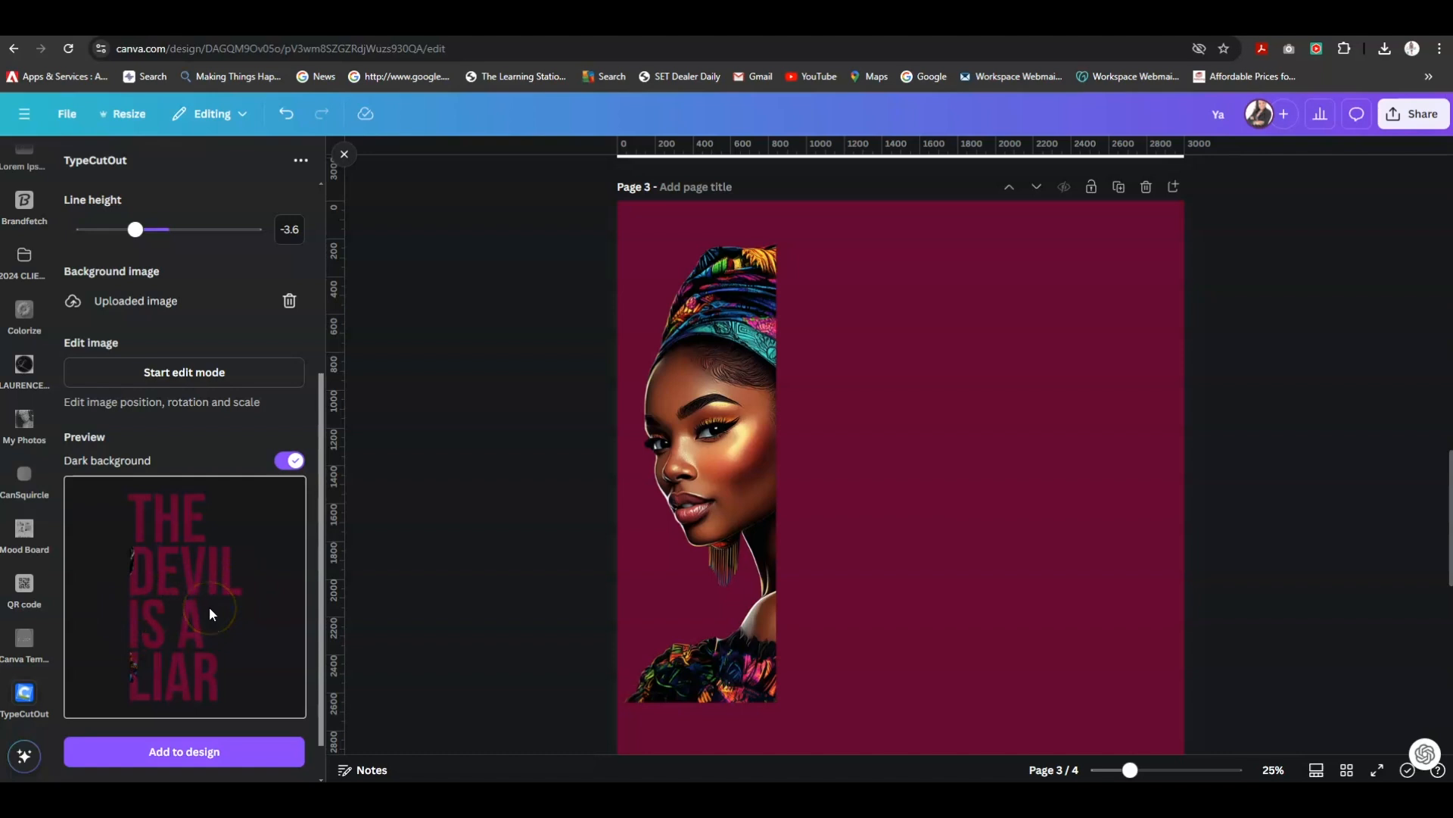
click(157, 378)
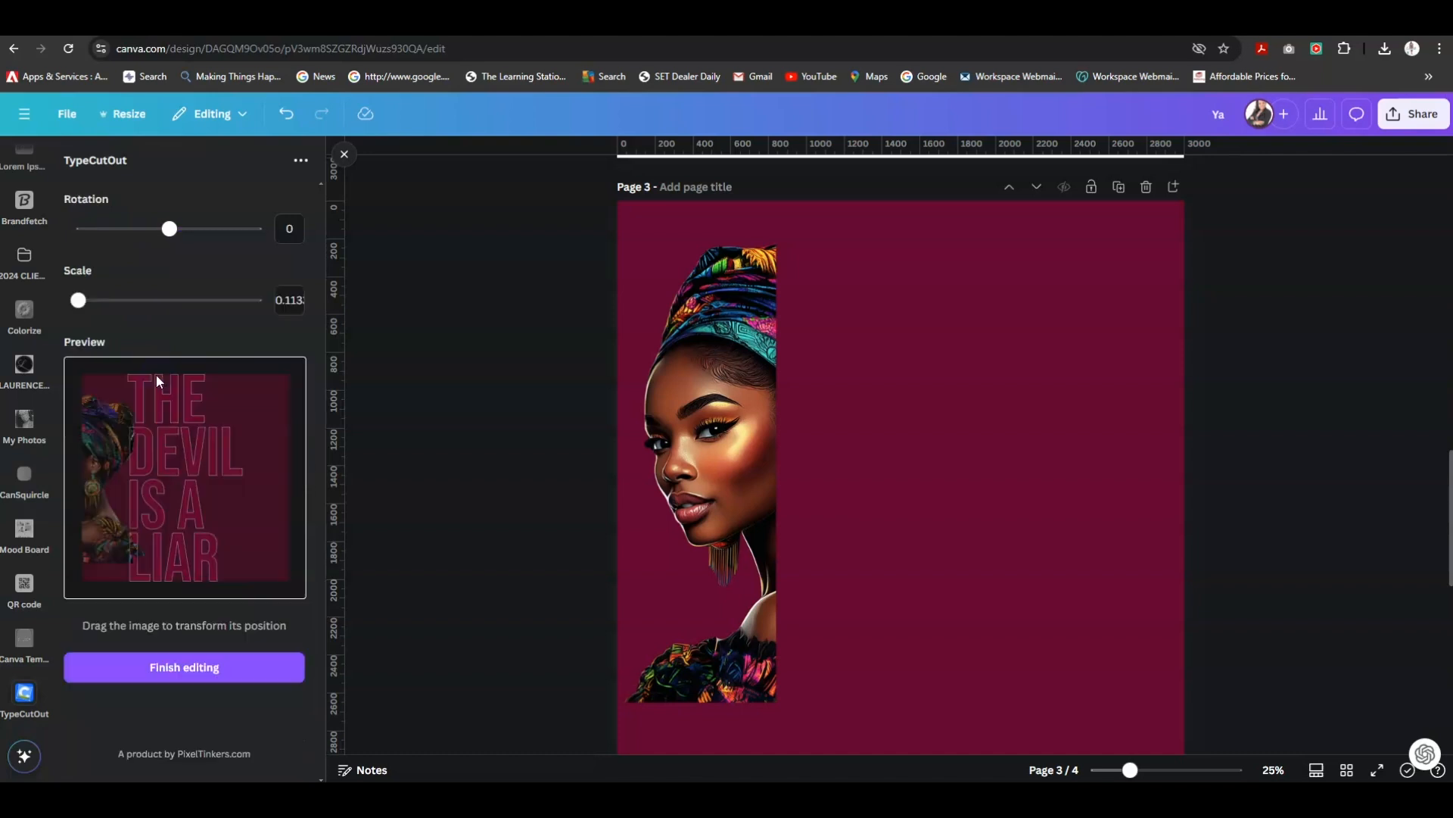
drag(156, 379, 100, 465)
drag(96, 466, 146, 470)
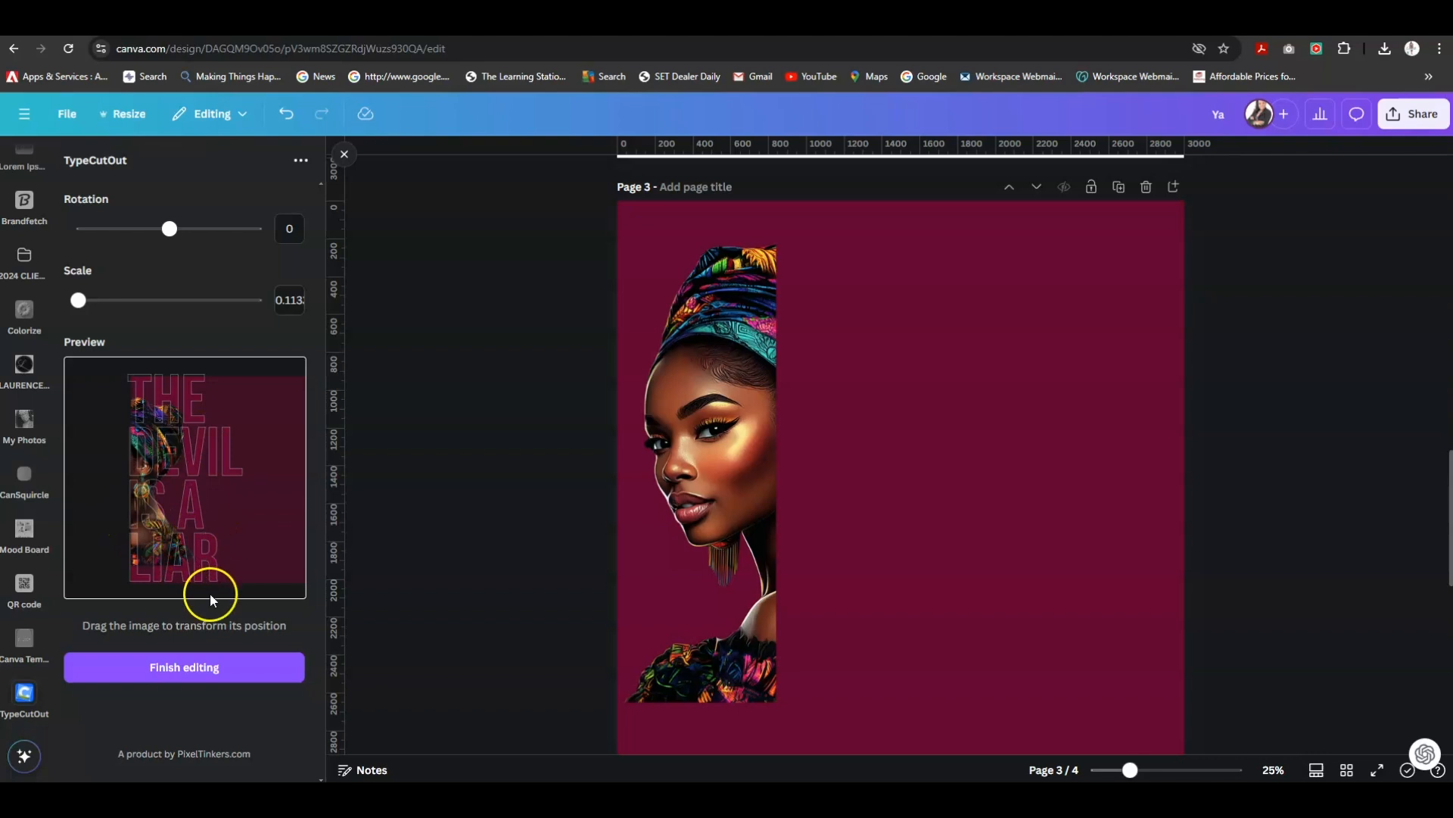
click(185, 669)
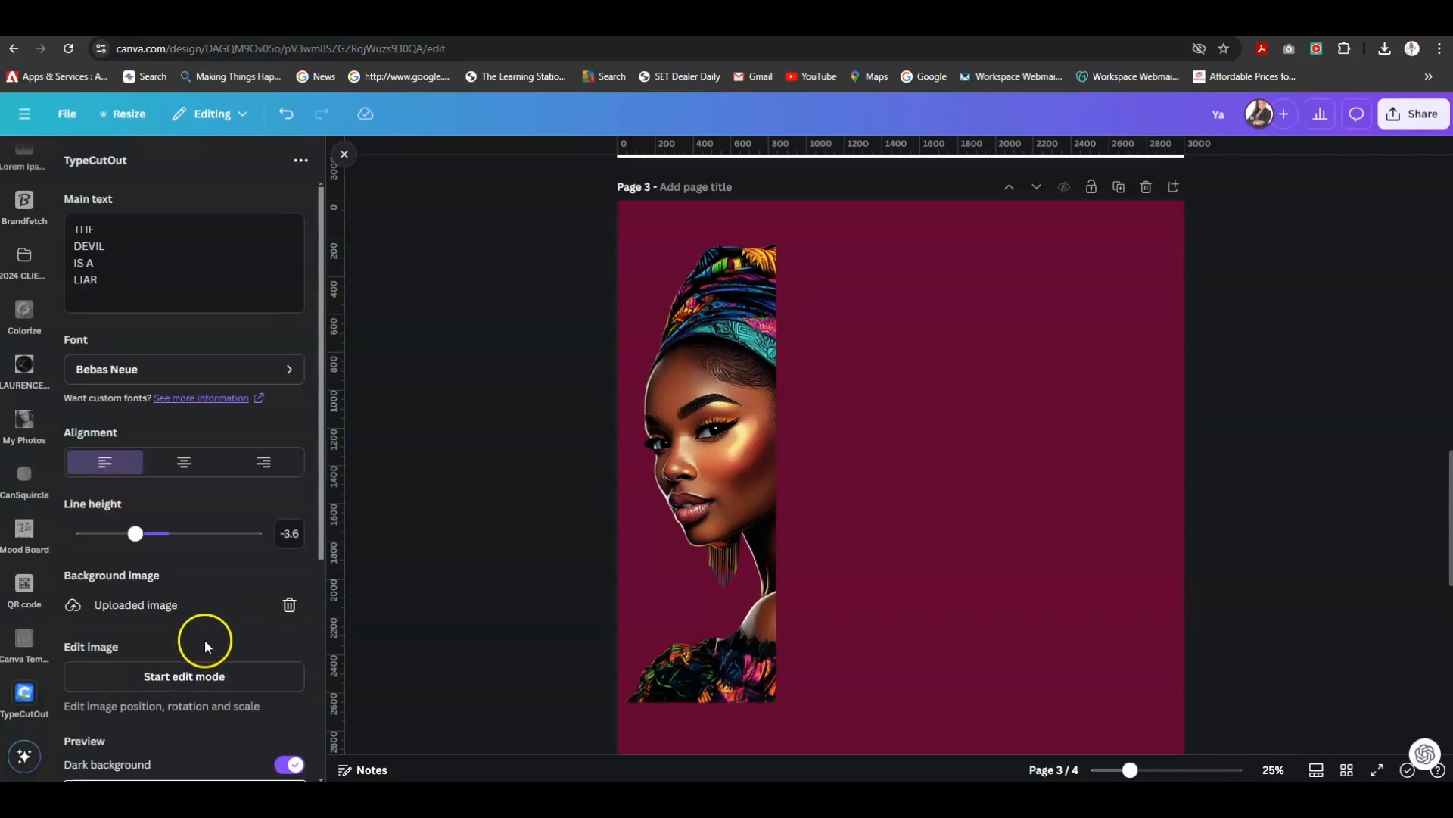
Add the cutout lettering to page 3, enlarge it to about page height and place it against the portrait's left half.
scroll(204, 639, down, 5)
click(166, 701)
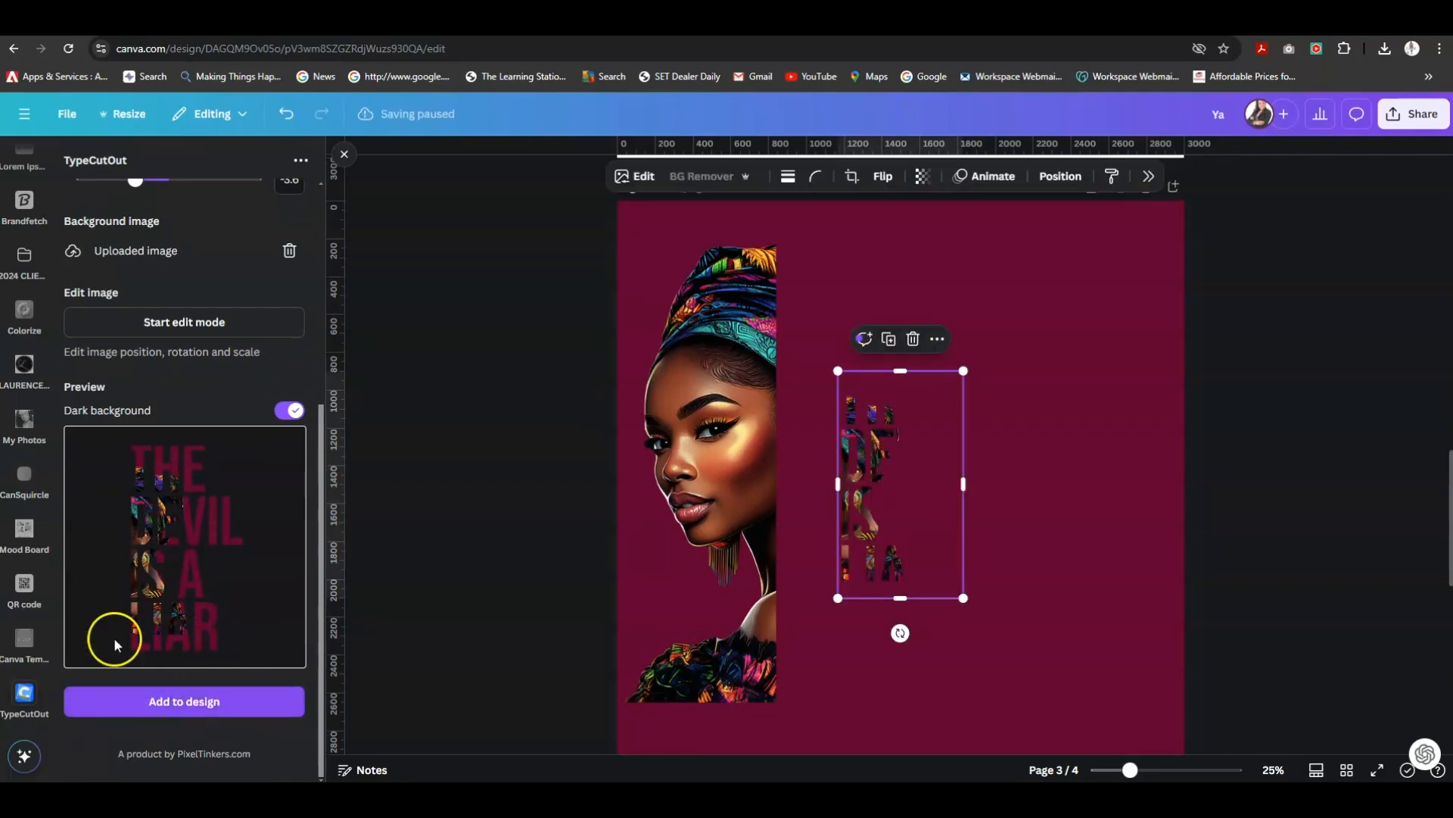
drag(966, 372, 1162, 266)
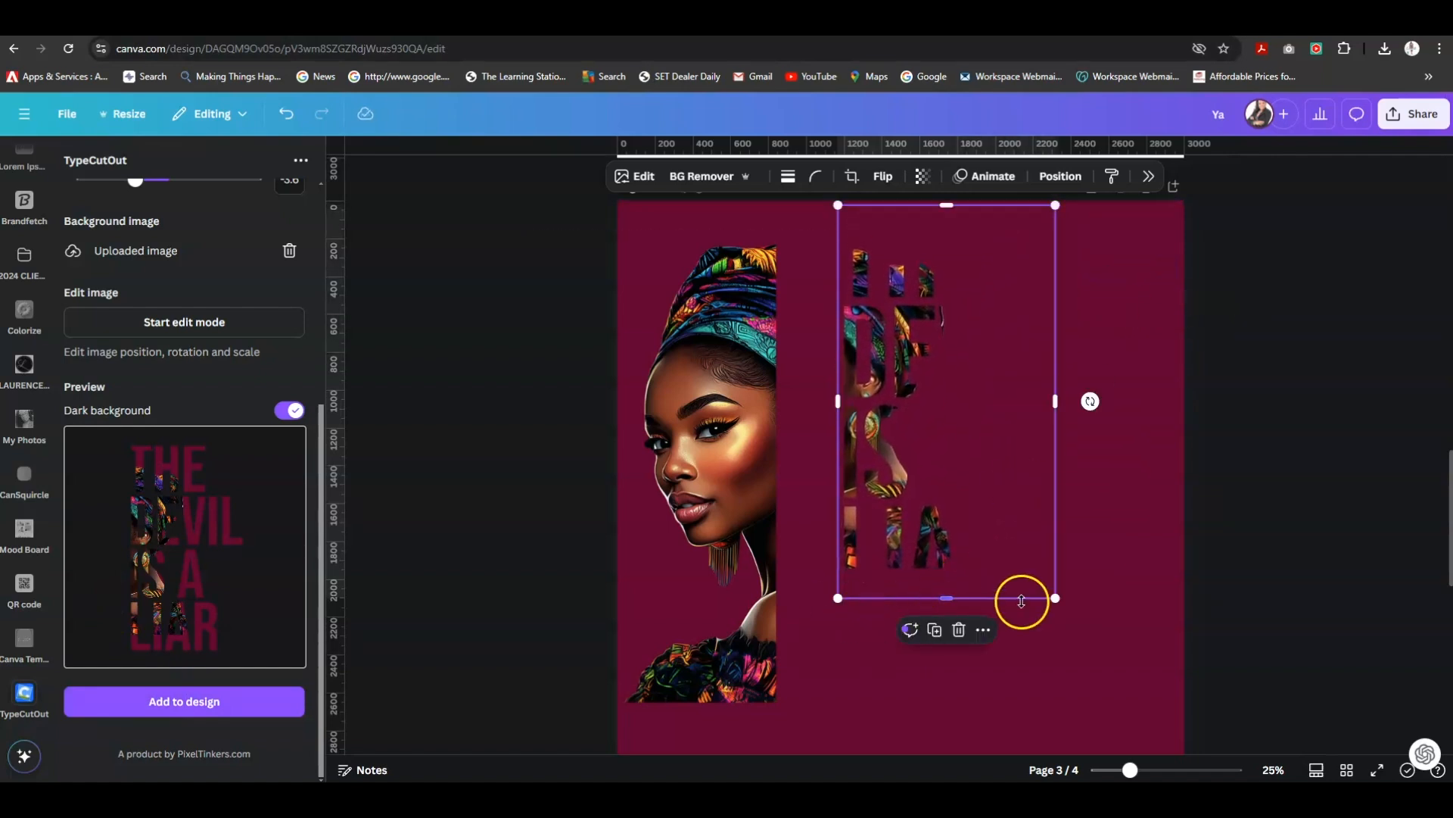
drag(1047, 594, 1126, 750)
drag(839, 203, 835, 195)
drag(892, 439, 844, 443)
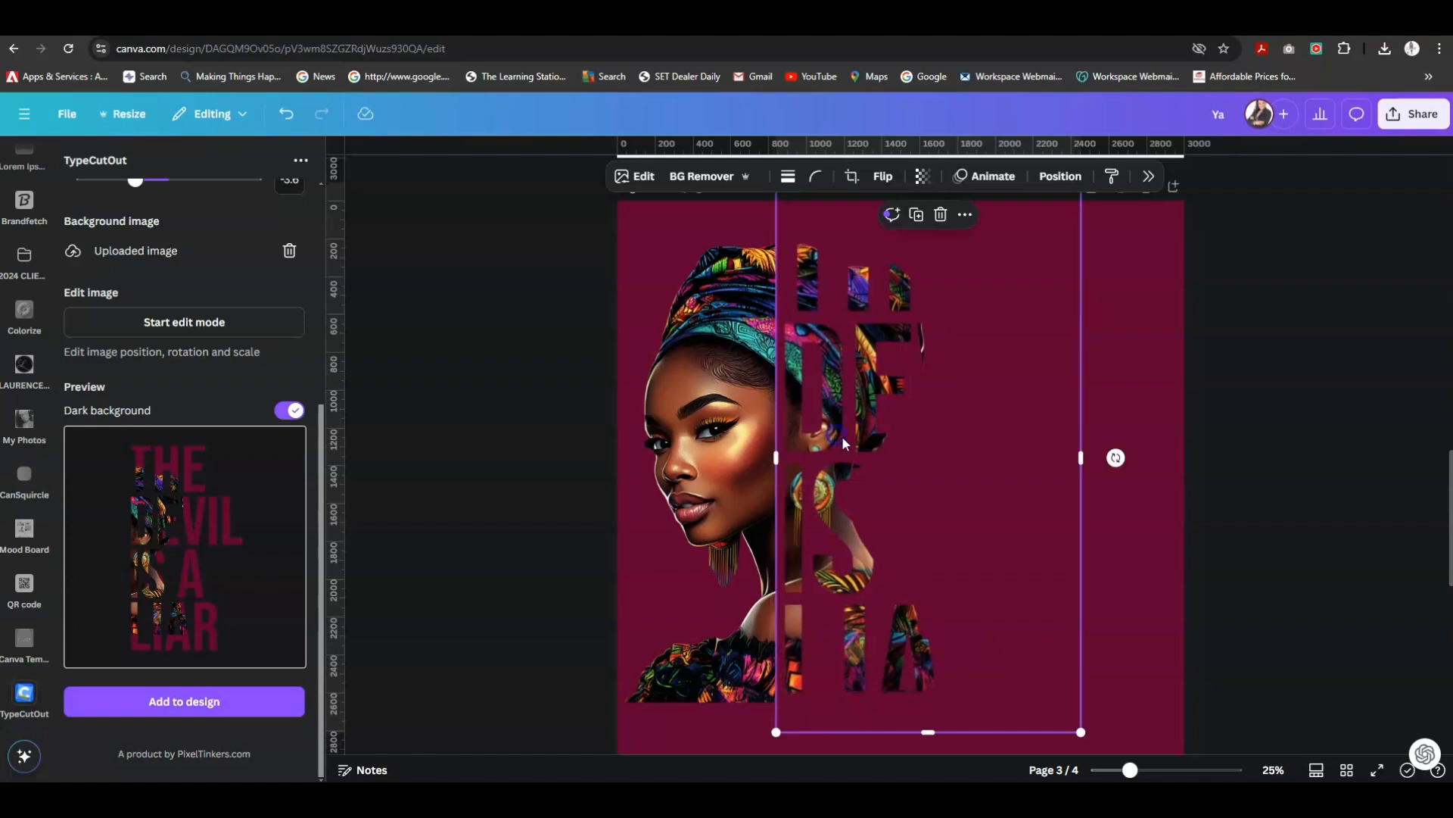
Change page 3's background color to white (#ffffff).
click(1138, 516)
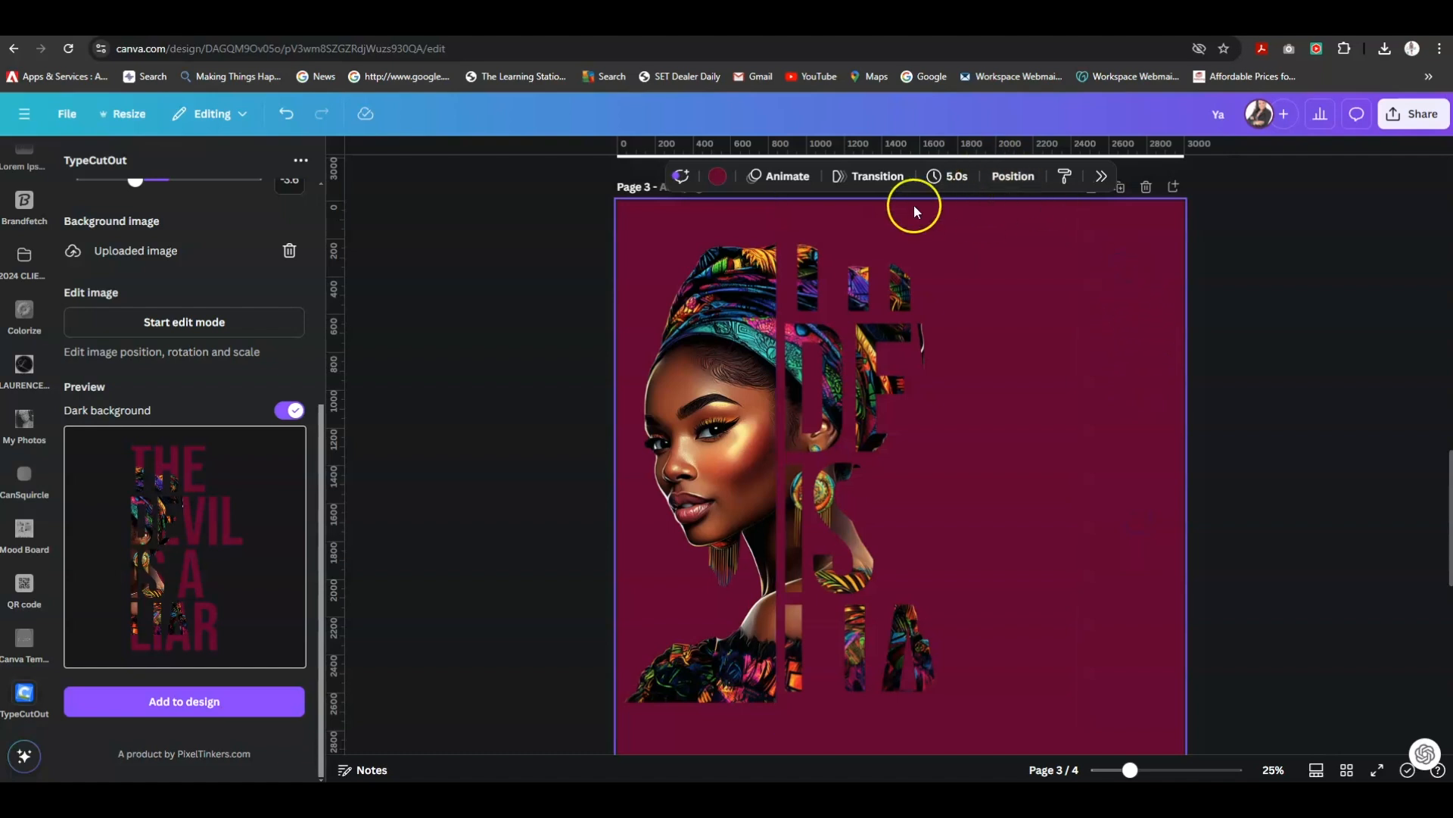
click(719, 177)
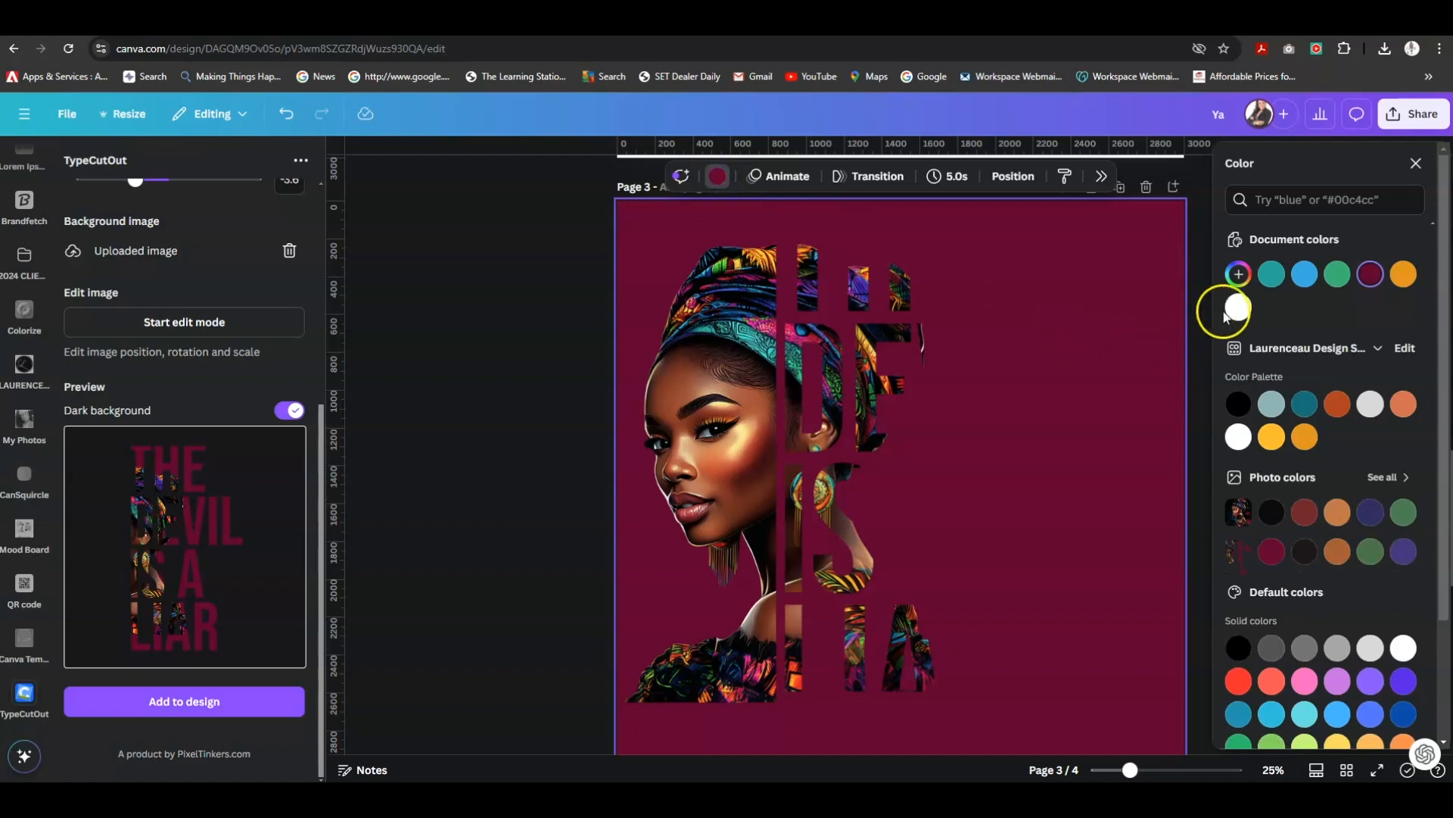
click(1239, 307)
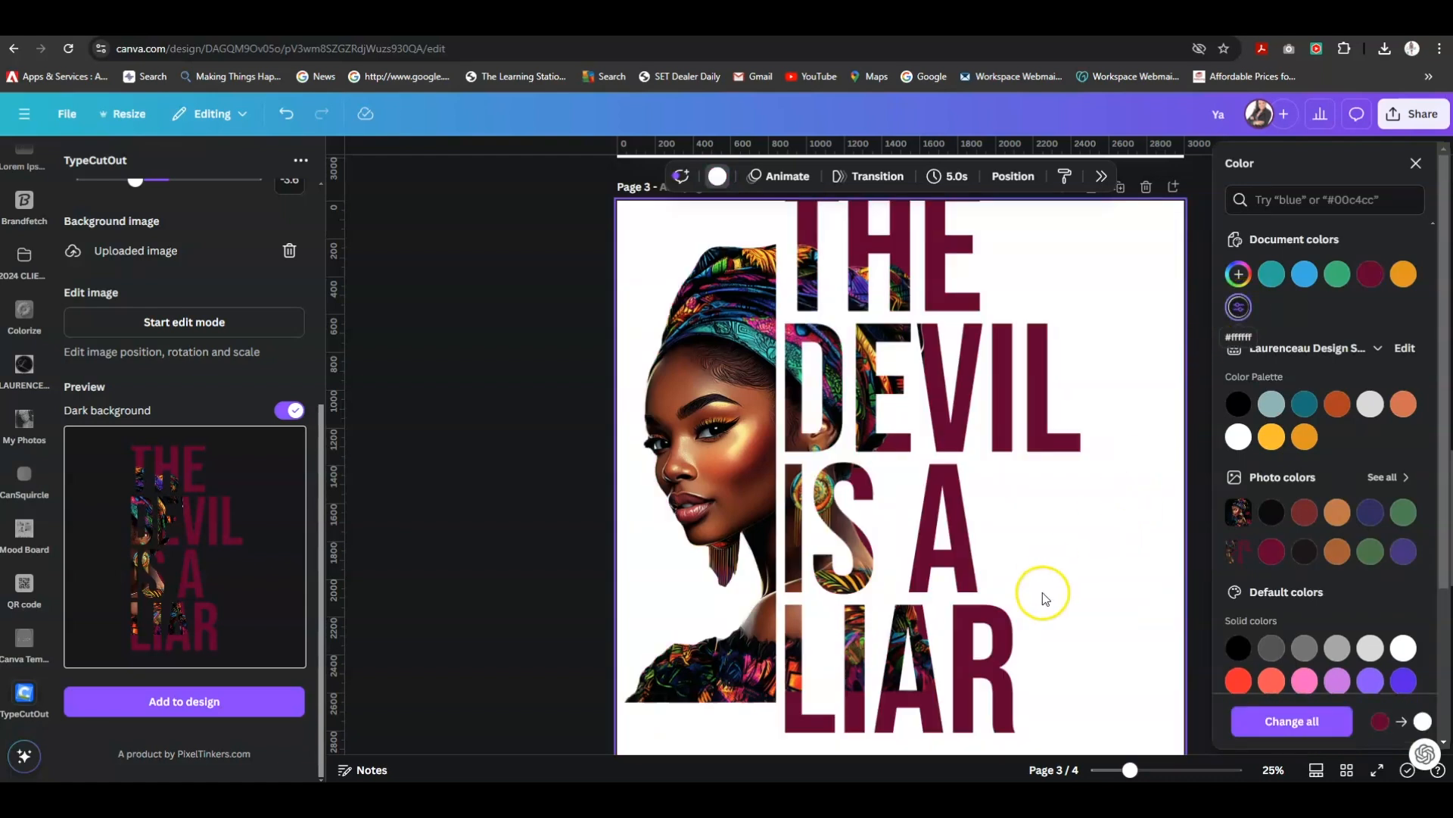
scroll(1119, 584, up, 1)
scroll(1119, 584, down, 1)
Shrink the lettering slightly to fit within the page and realign it against the cut edge of the portrait.
click(884, 451)
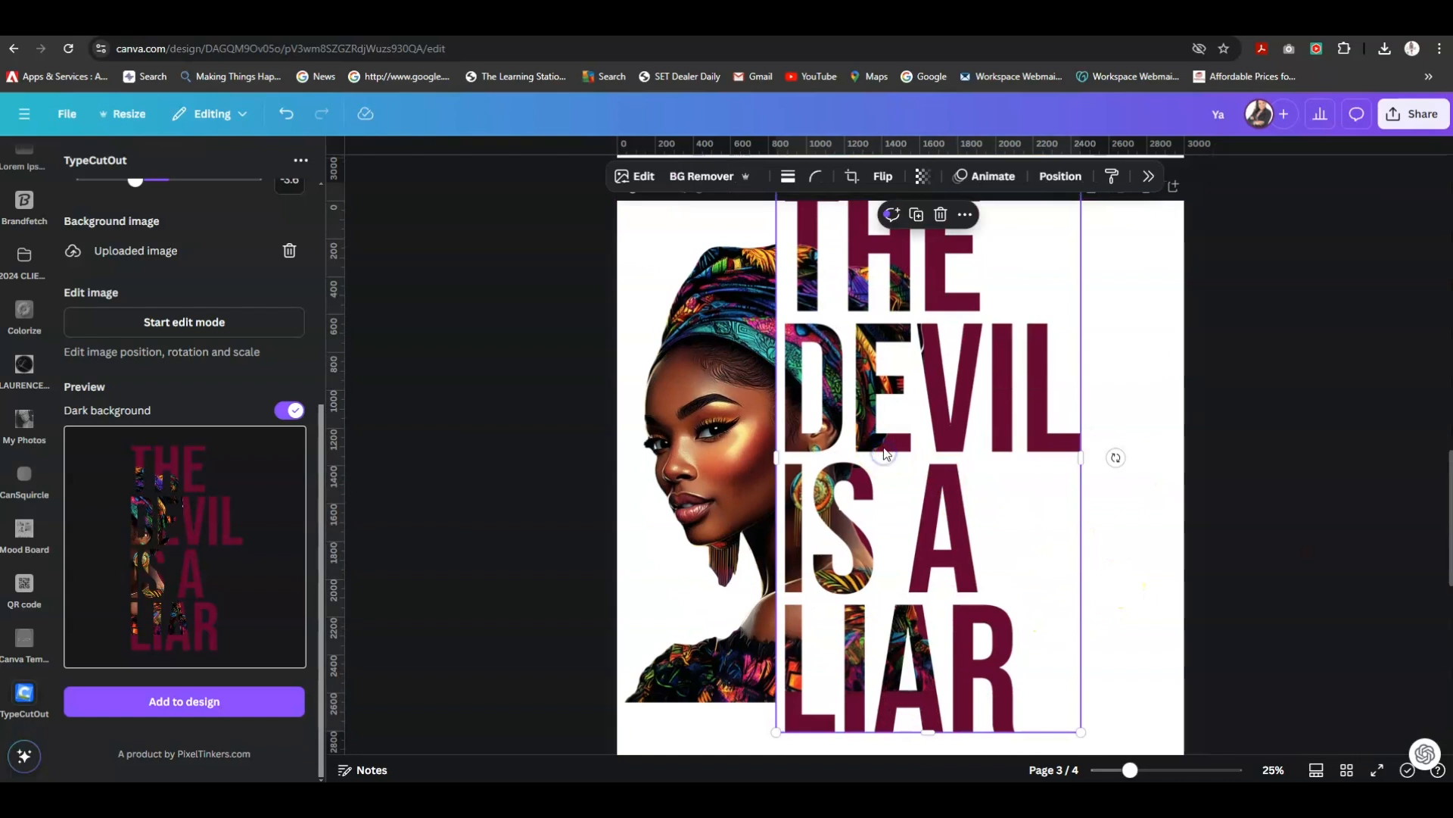
drag(778, 732, 806, 680)
drag(876, 483, 850, 521)
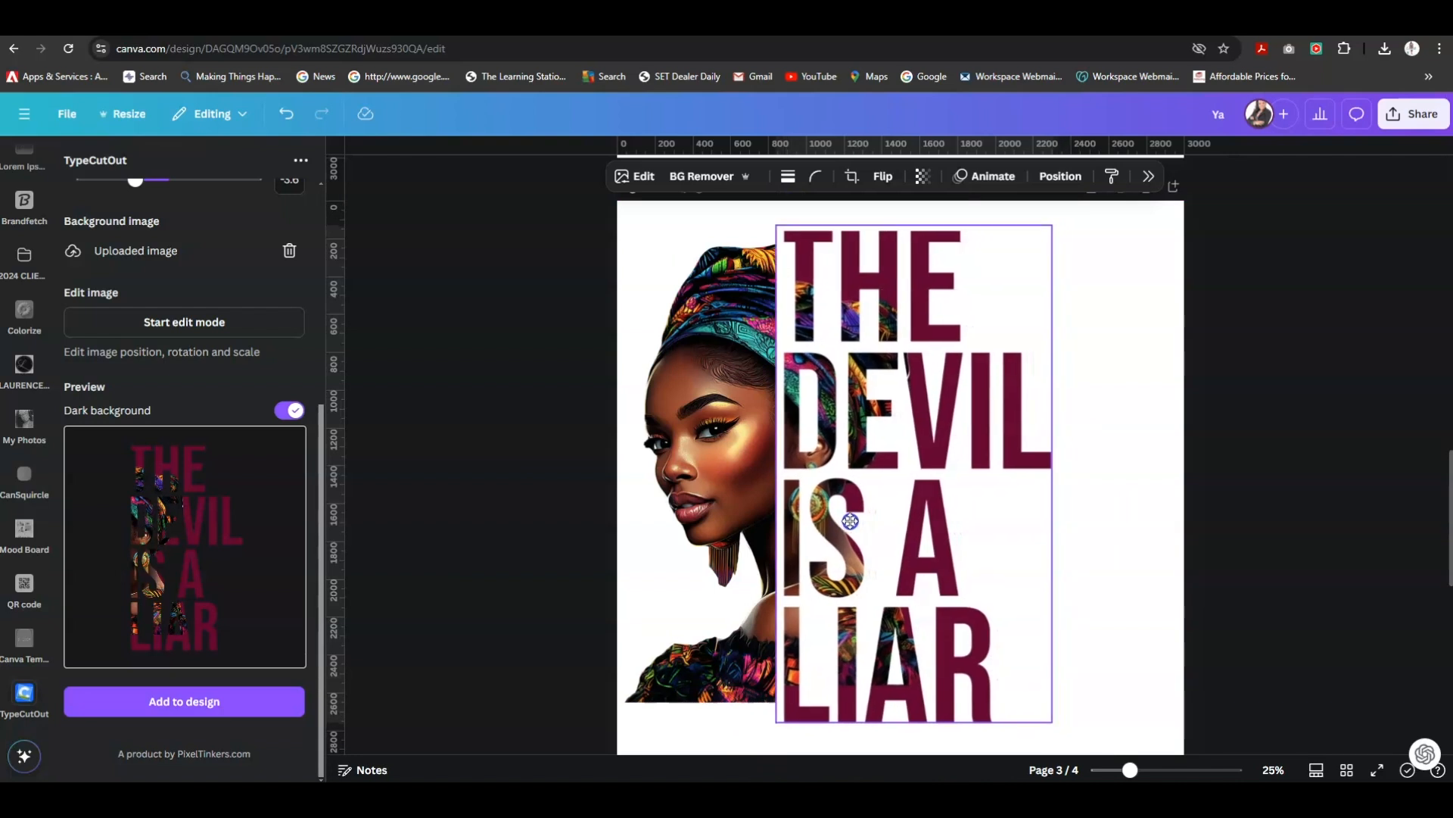
Shrink the portrait half and reposition it flush against the lettering, roughly centered on the lettering's height.
click(710, 409)
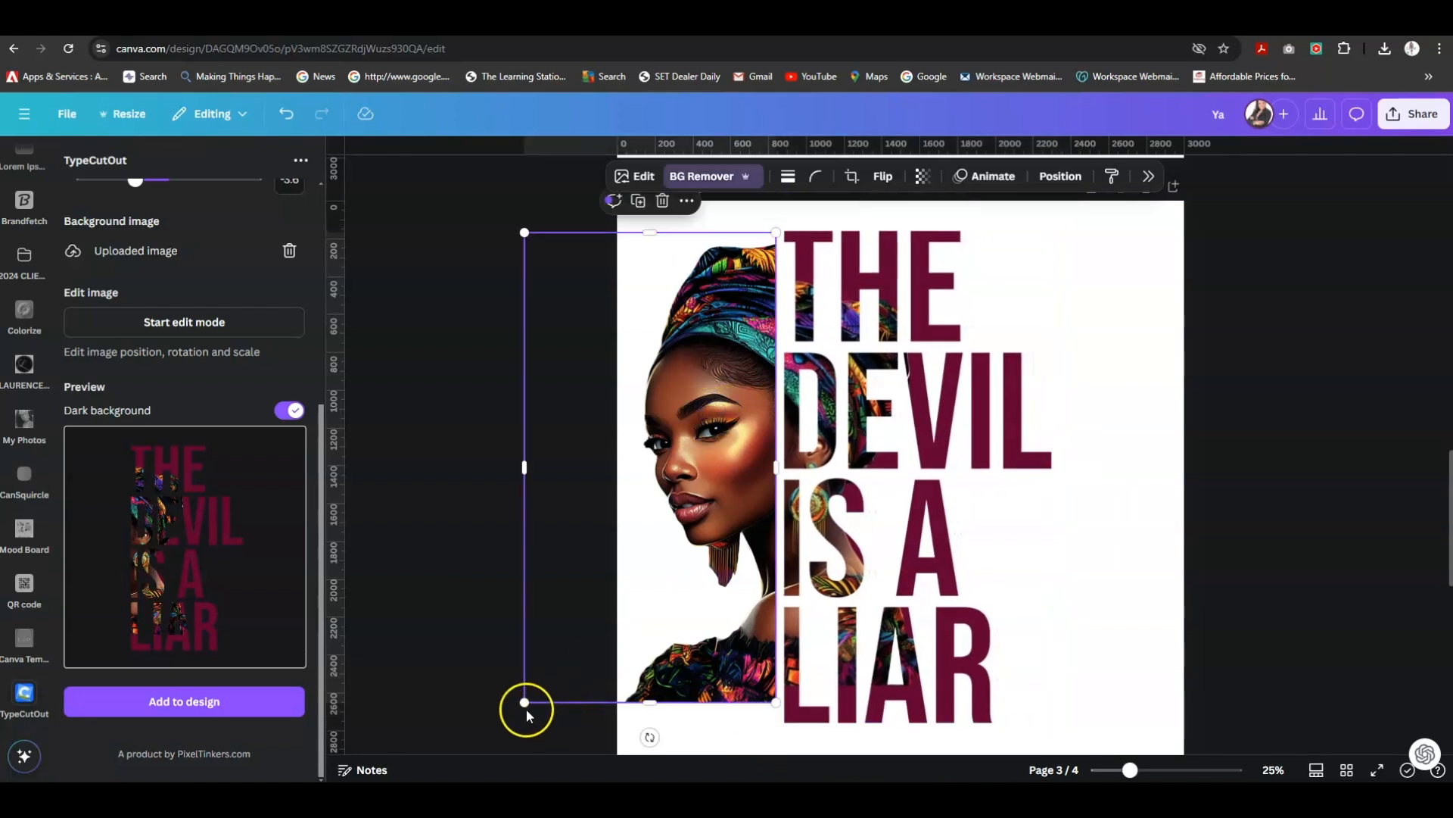
drag(526, 701, 548, 688)
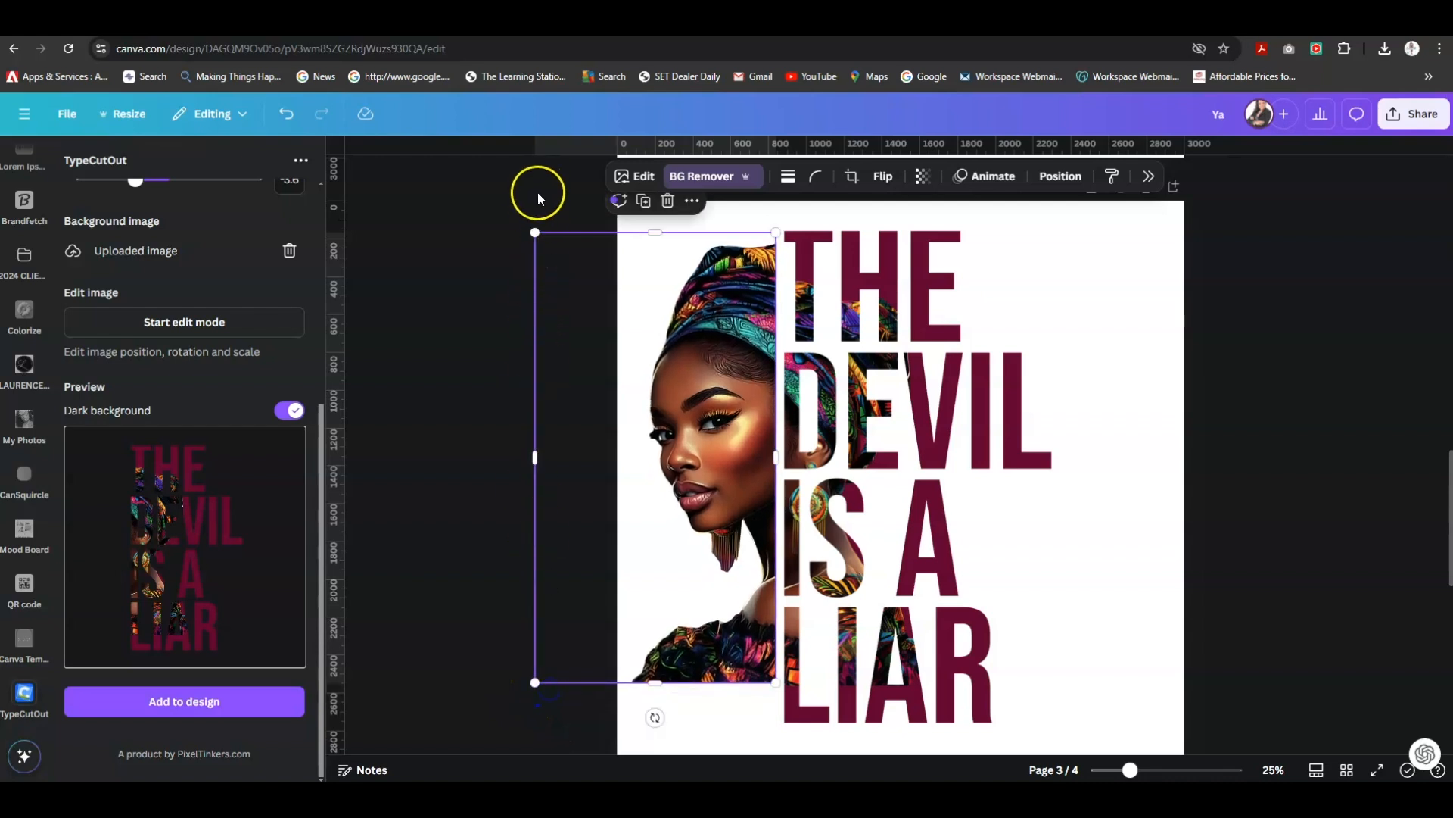
drag(537, 229, 564, 266)
click(711, 482)
drag(711, 482, 706, 477)
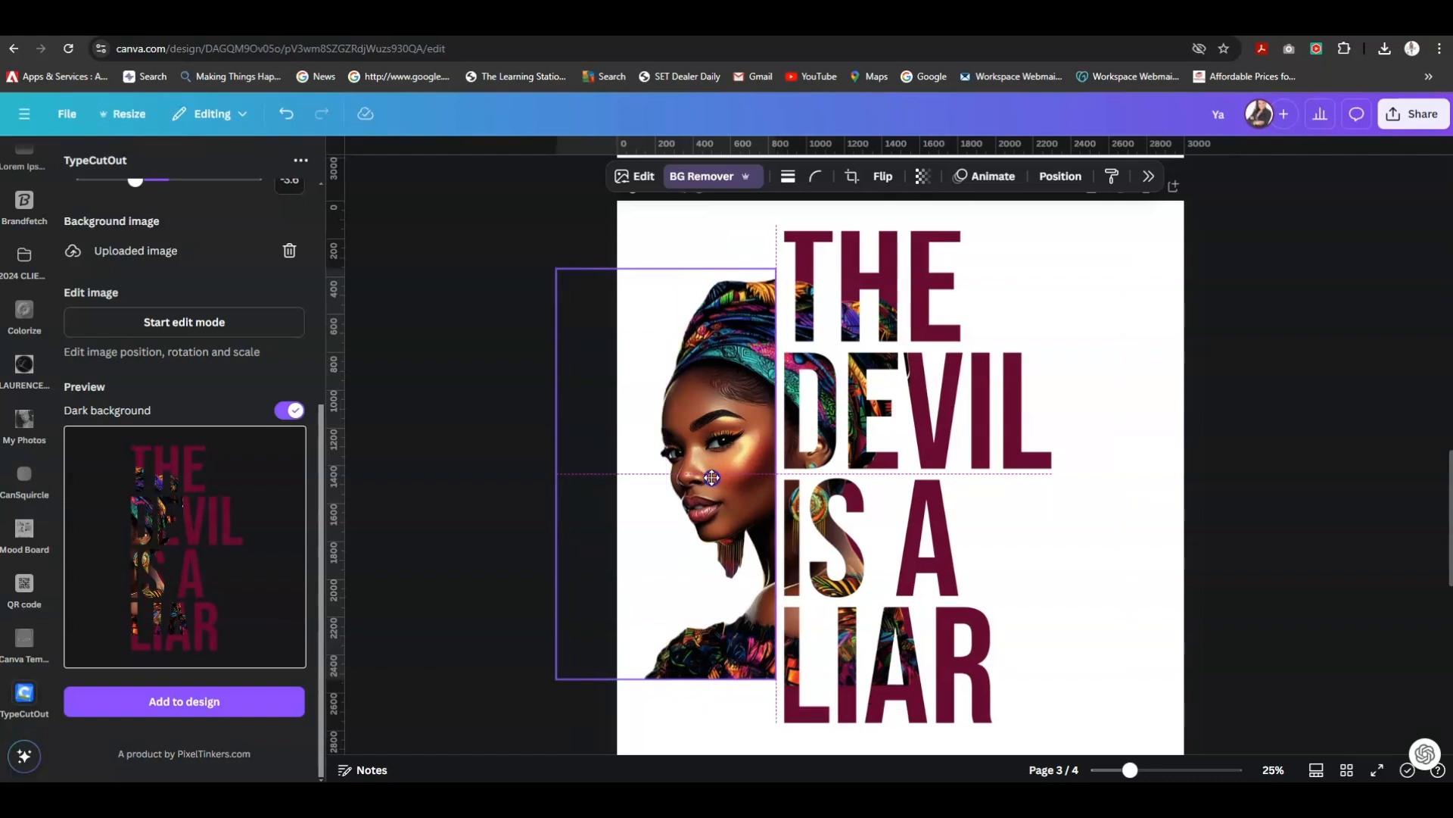
click(807, 567)
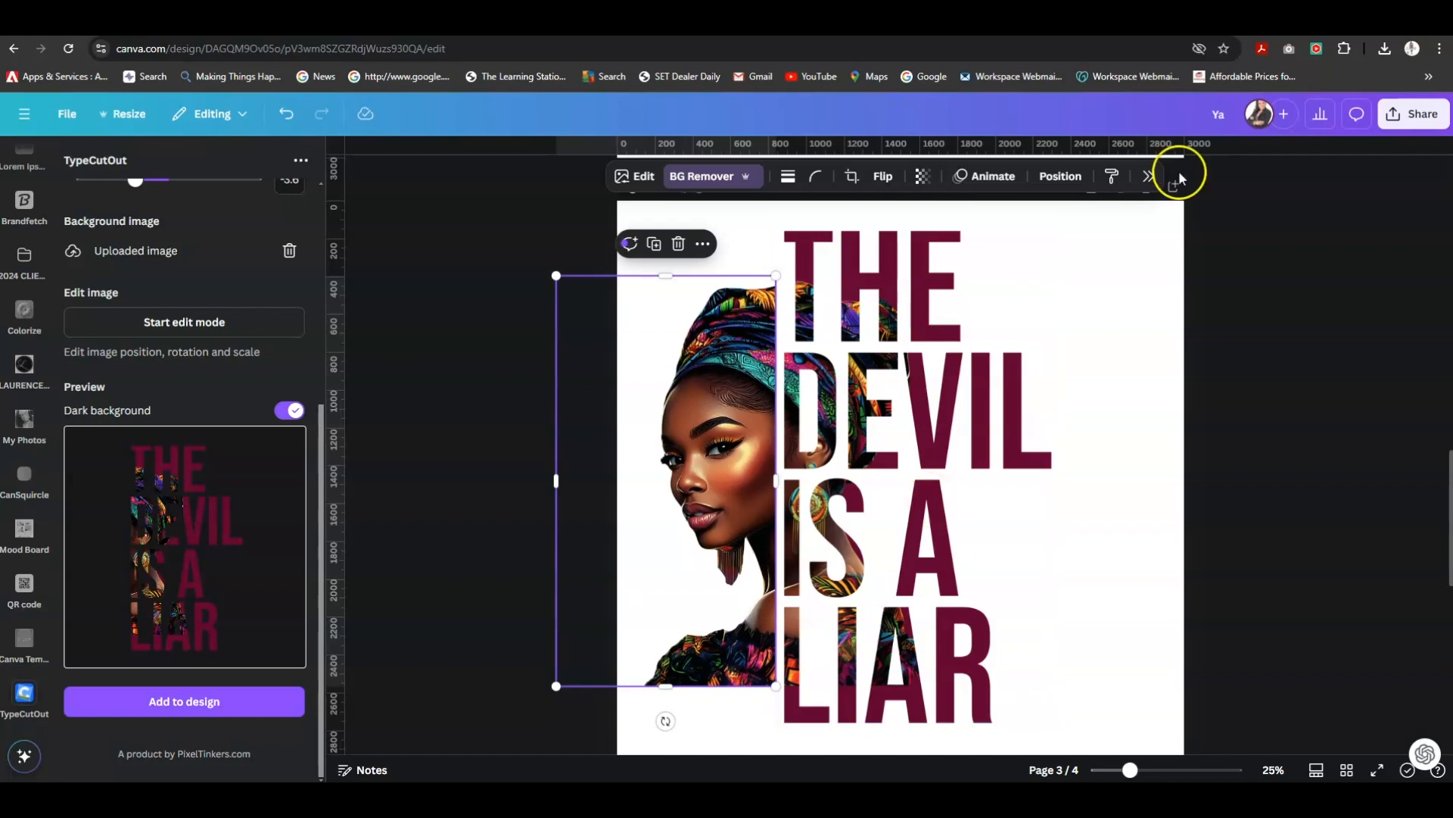
click(1116, 399)
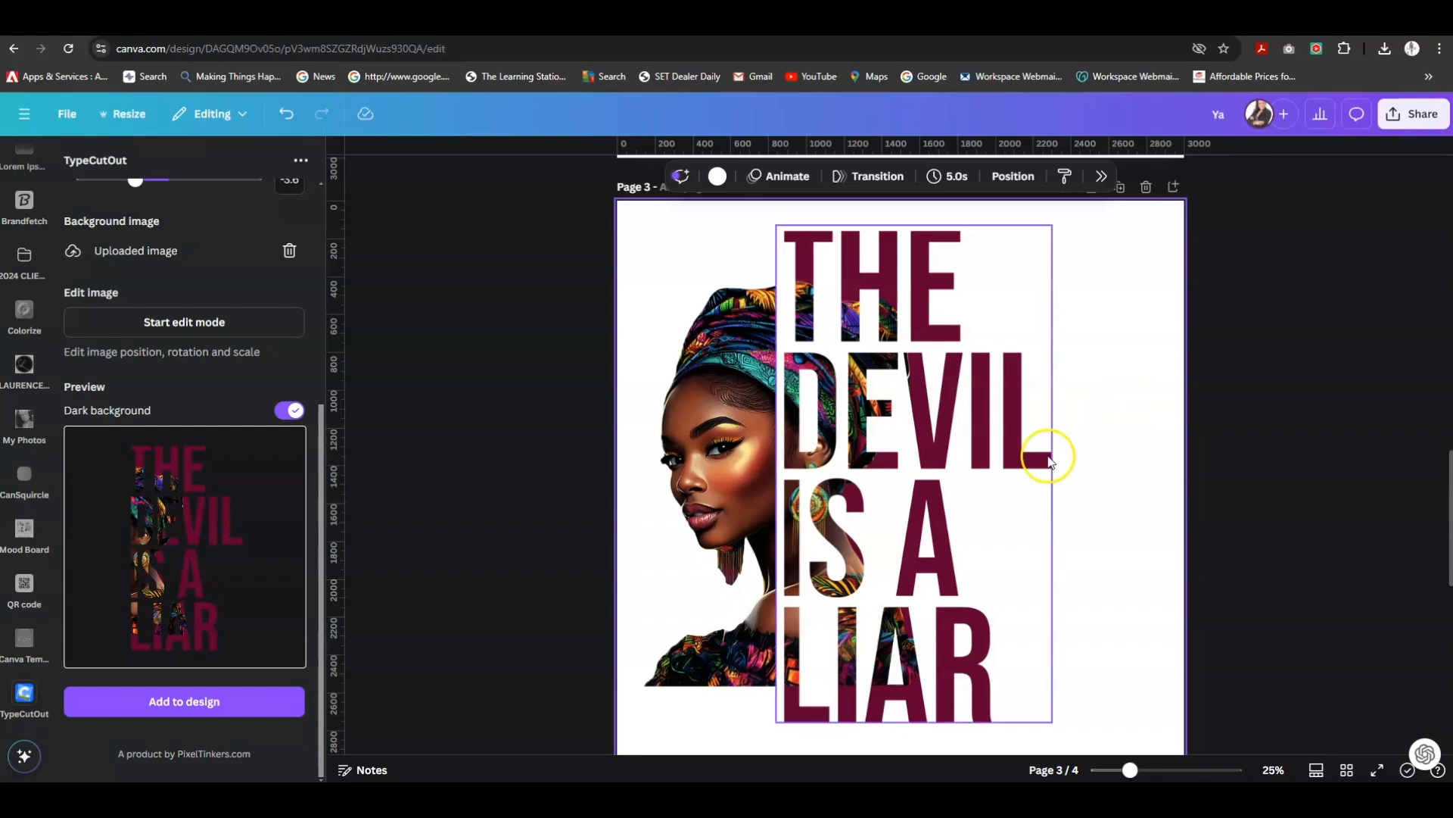
Group the portrait half with the lettering, scale the group down to fit inside page 3 and move it toward the center.
drag(645, 224, 1060, 744)
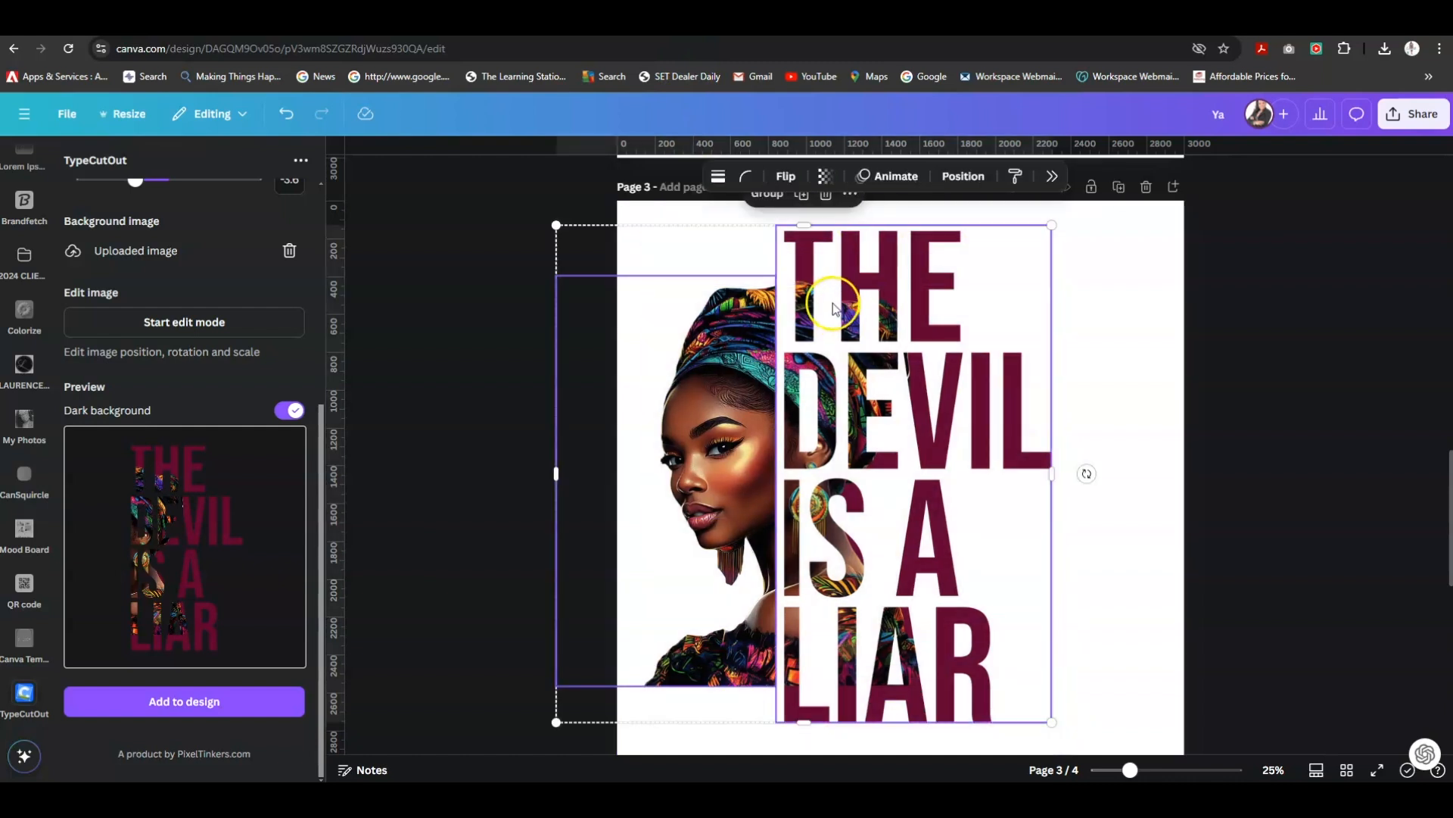
click(763, 199)
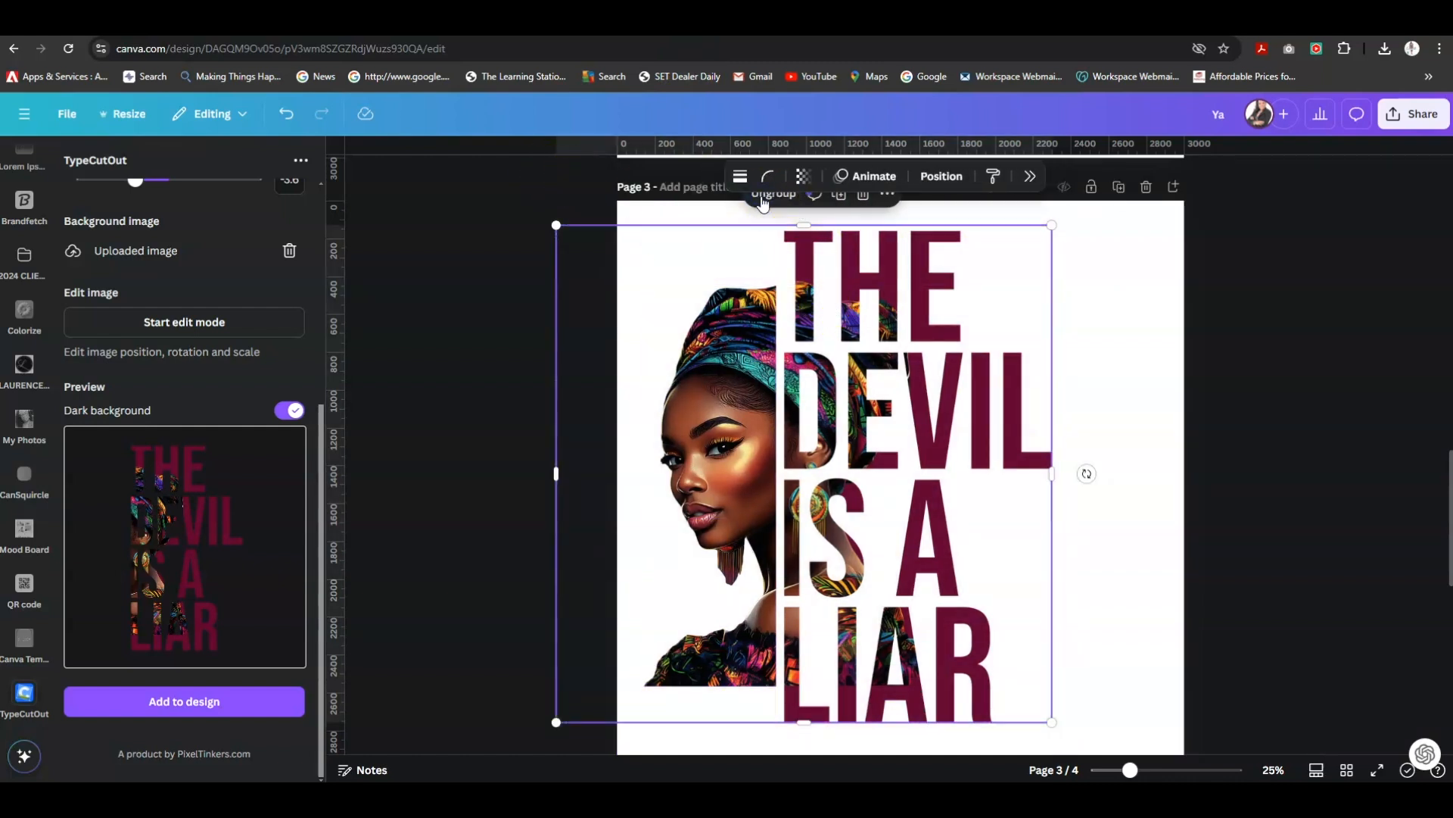
drag(556, 224, 645, 260)
drag(944, 509, 984, 464)
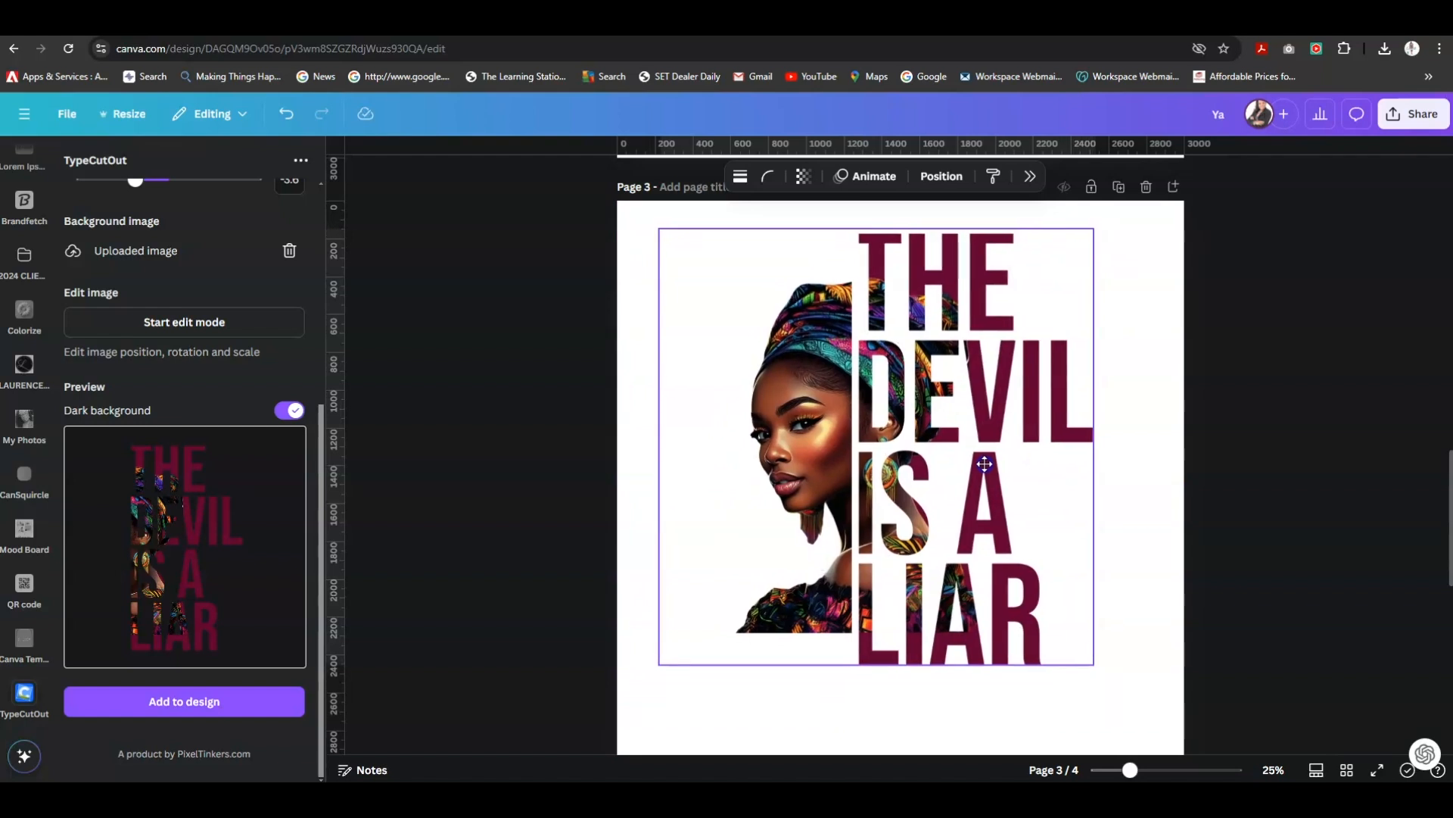
drag(1093, 664, 1080, 651)
click(1140, 469)
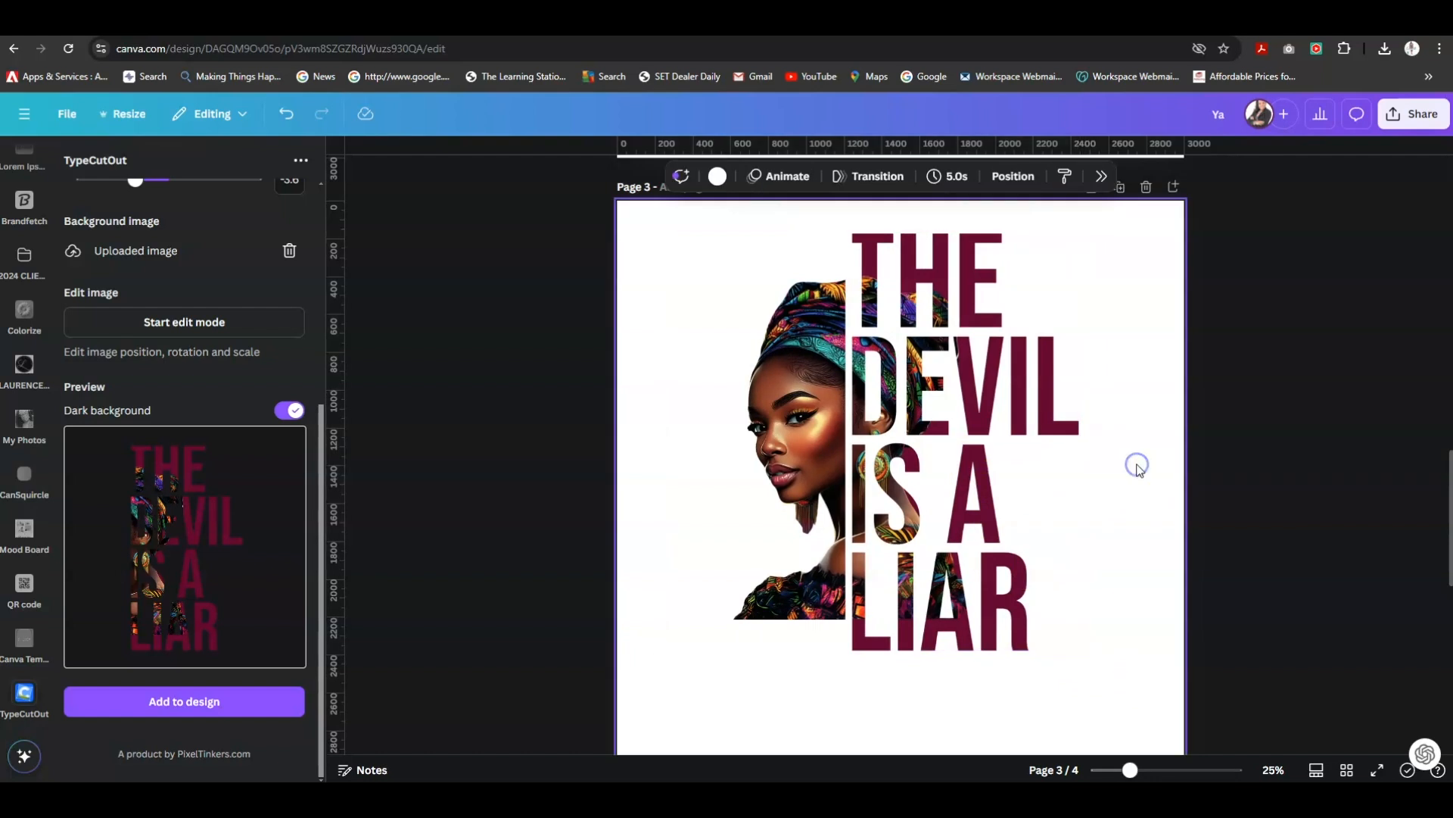
Ungroup the artwork and apply the Outline shadow effect to the lettering alone.
click(932, 290)
click(942, 200)
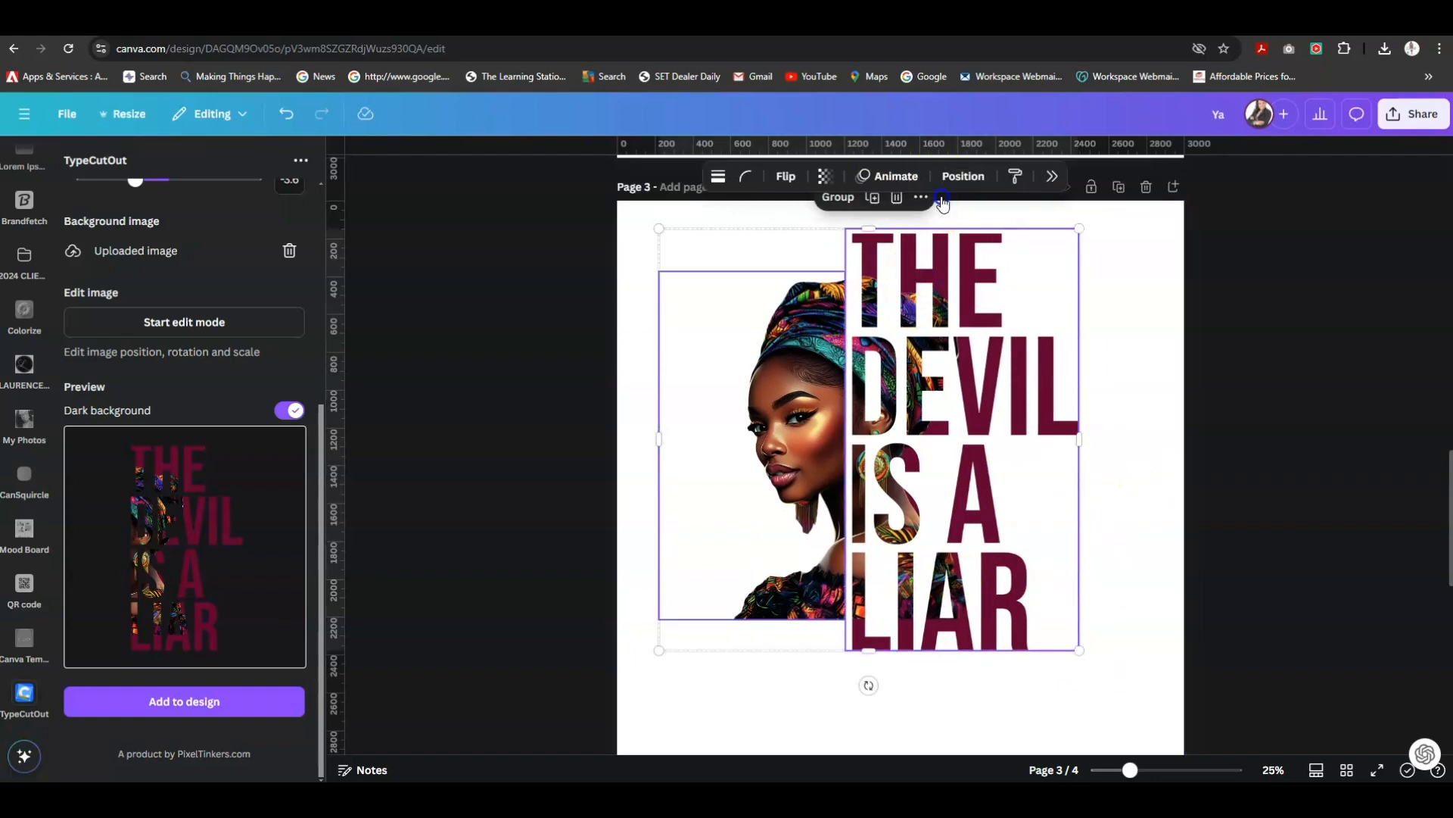
click(1127, 363)
click(977, 406)
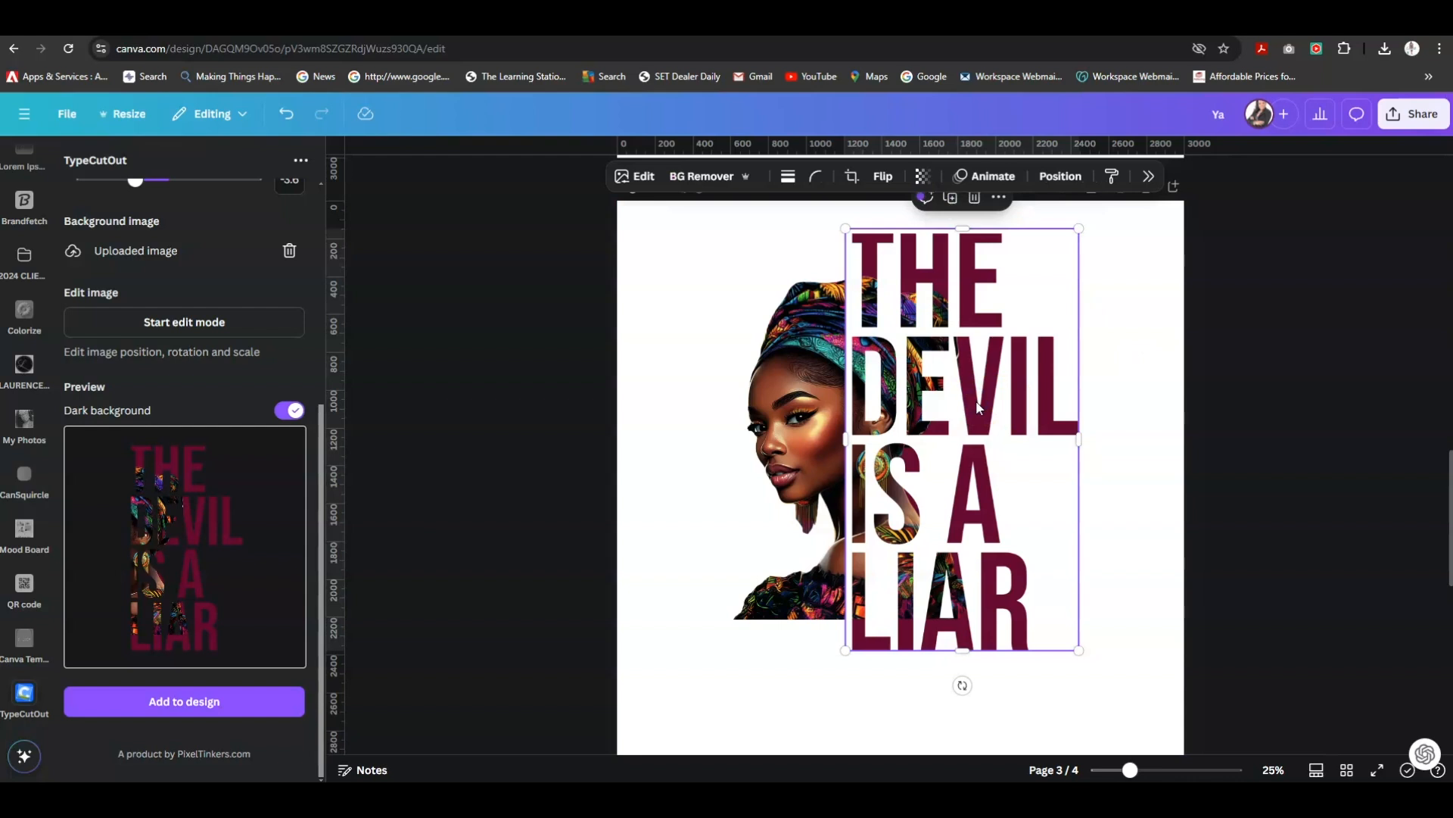
click(1150, 177)
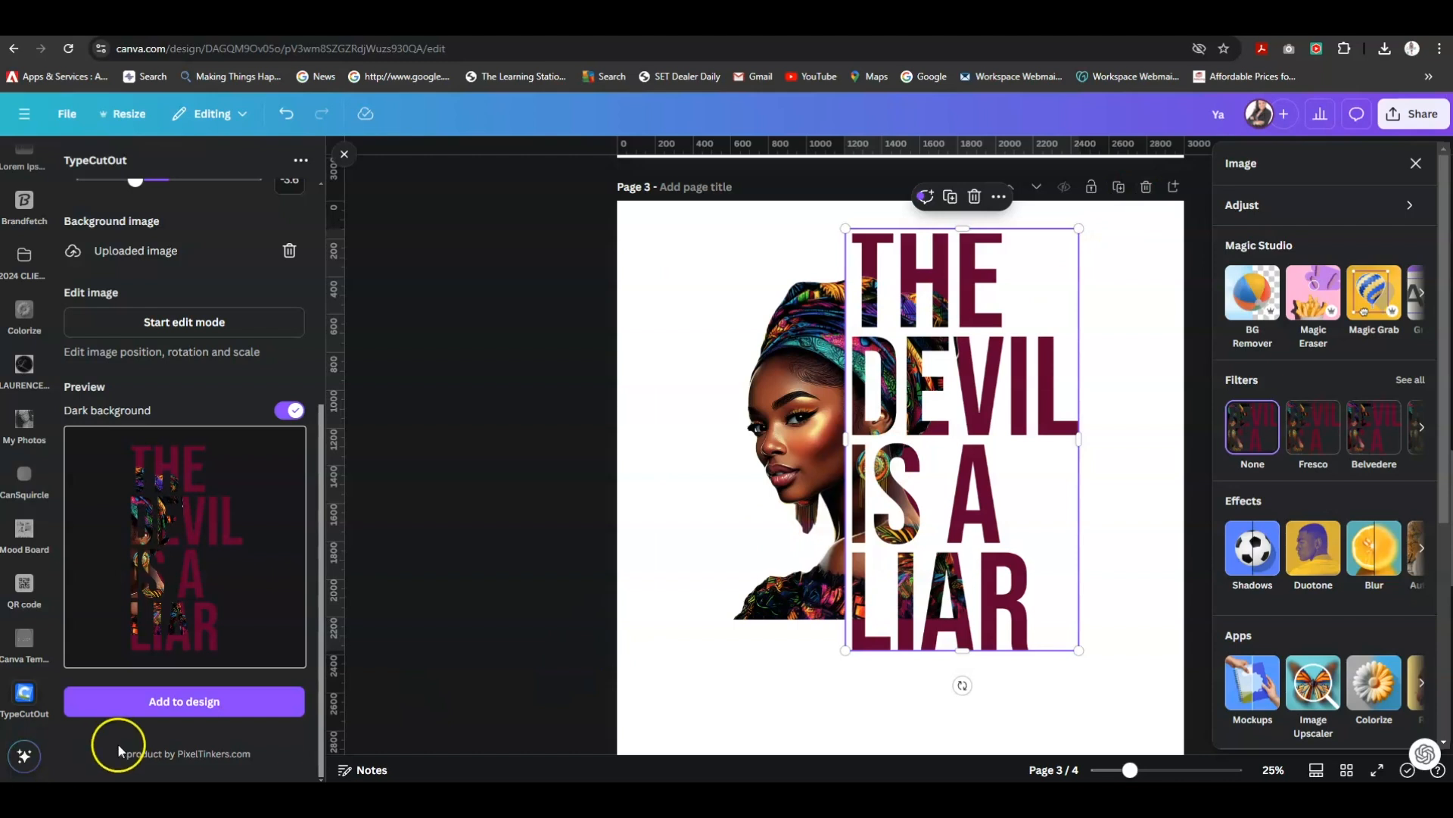
click(1252, 553)
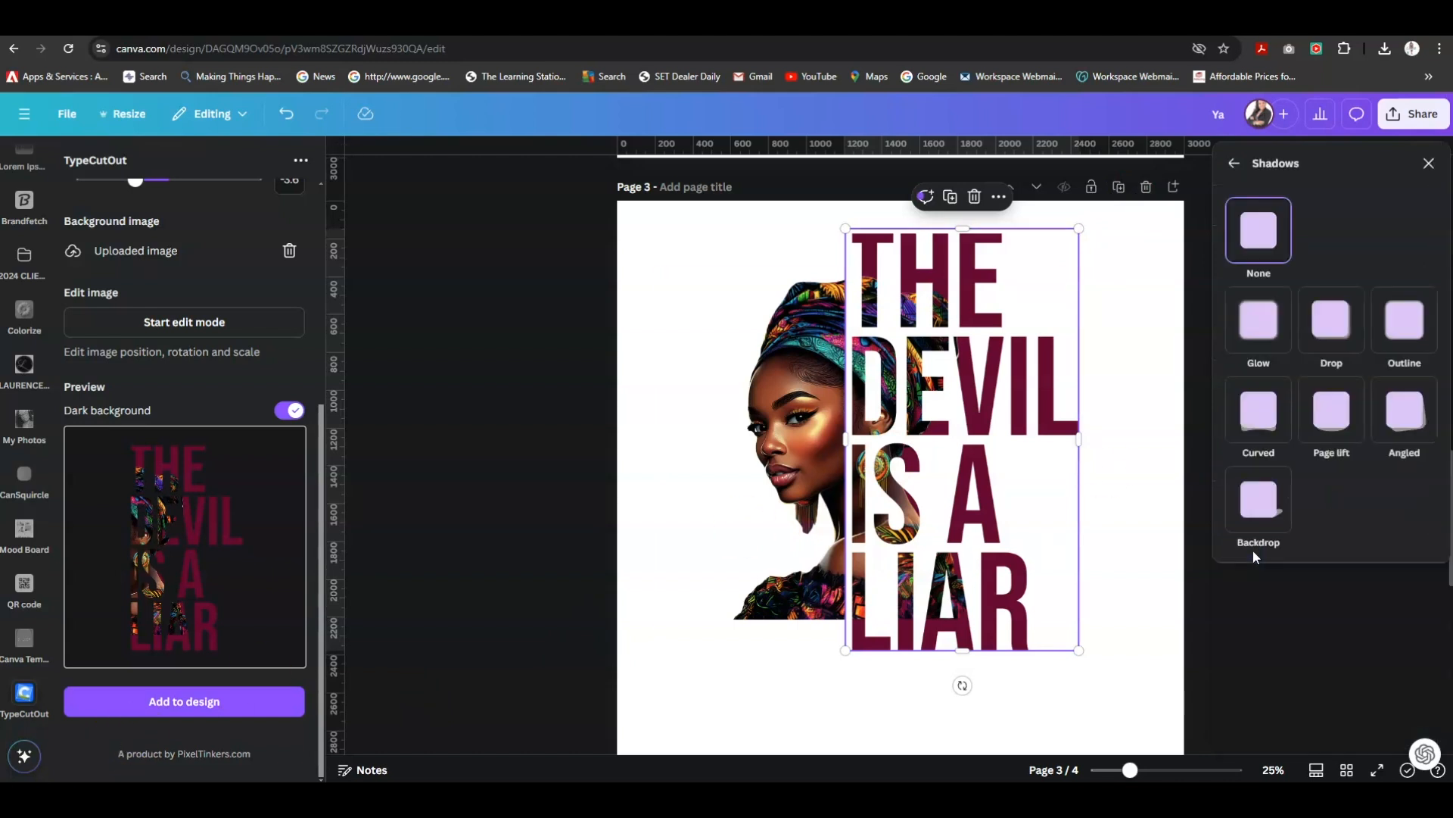
click(1411, 345)
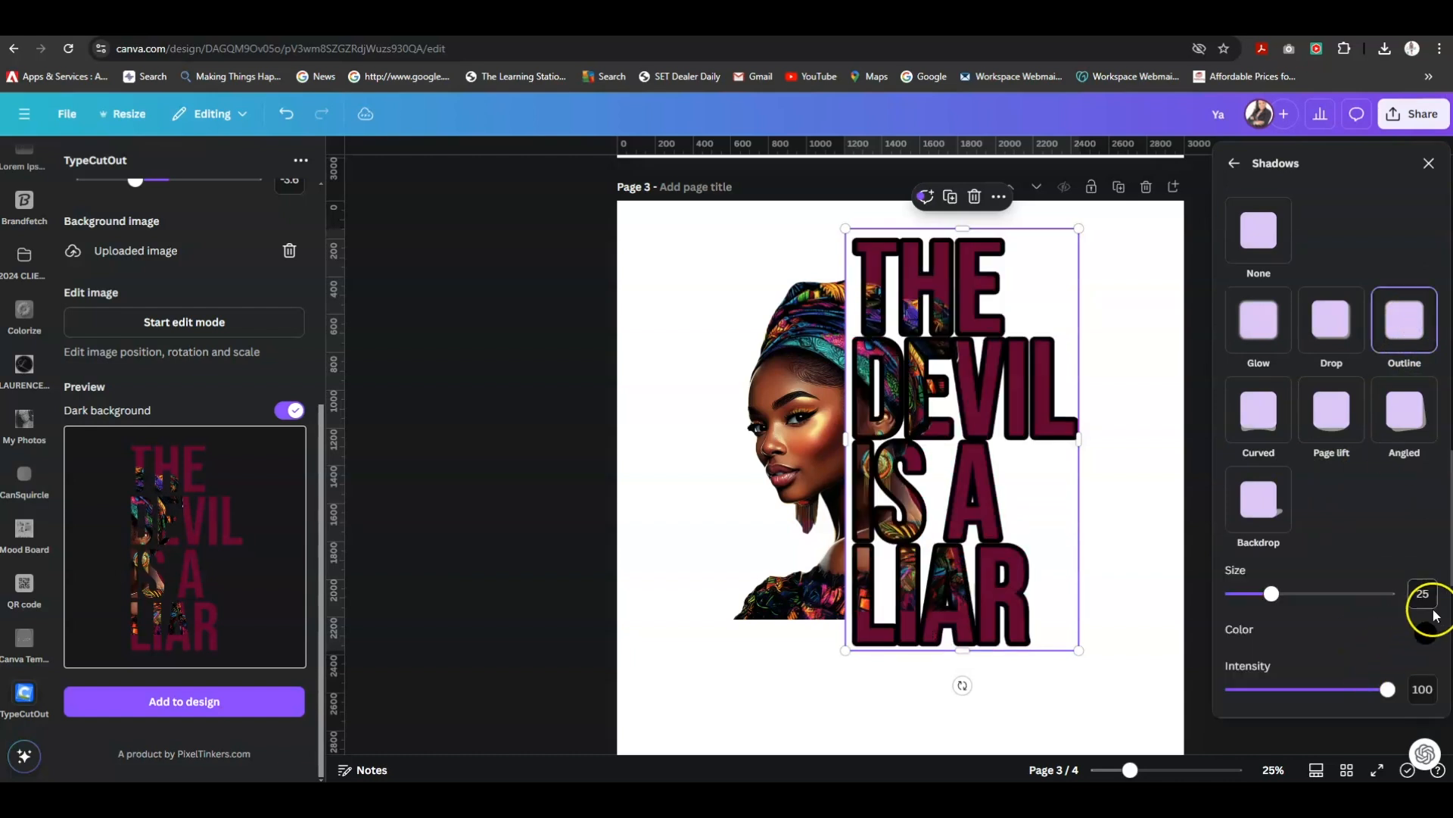
Set the lettering's outline color to golden brown #A86D08 and copy that hex code.
click(1427, 634)
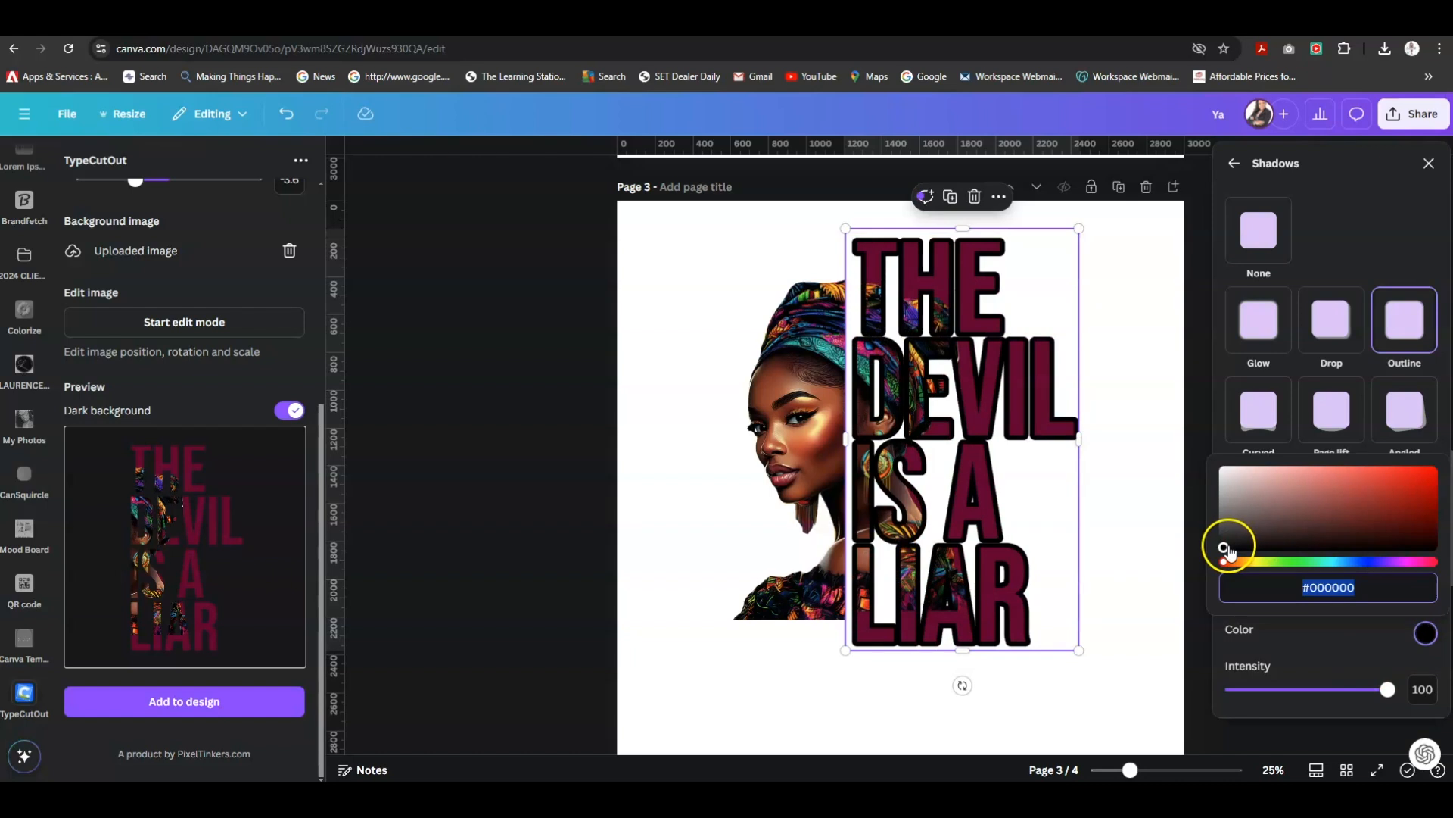
drag(1226, 561, 1434, 518)
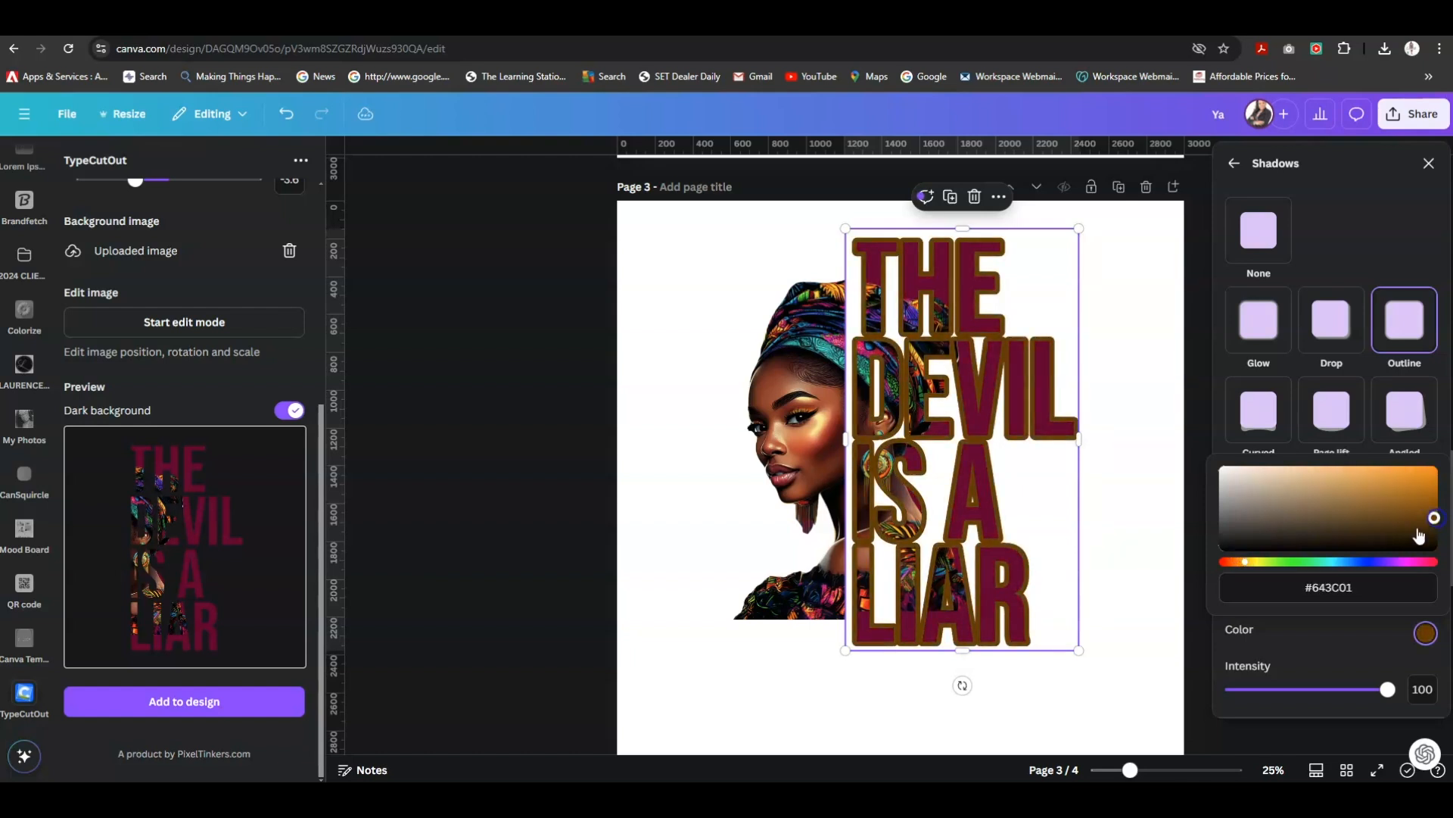
click(1240, 562)
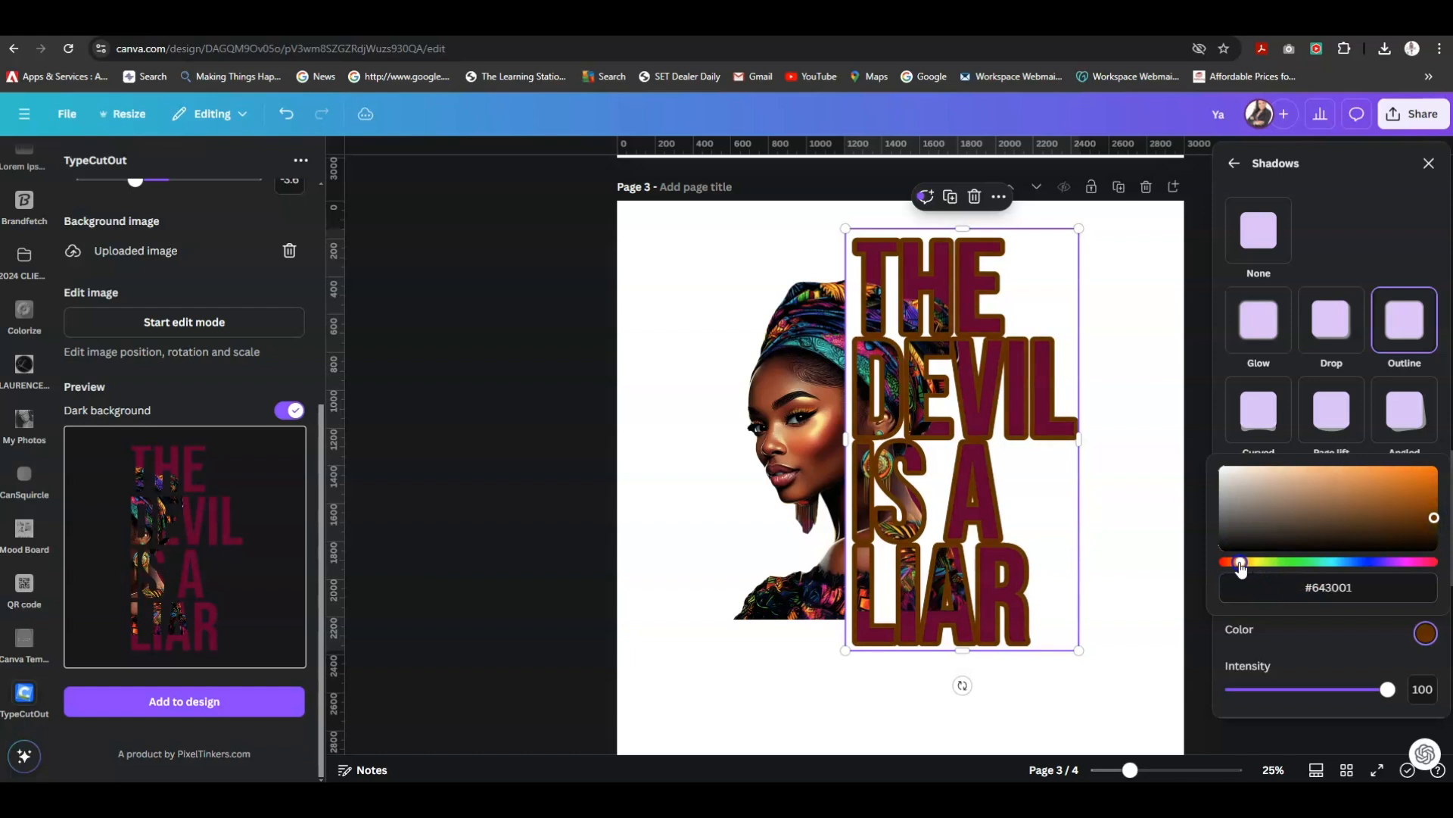
drag(1244, 565, 1247, 565)
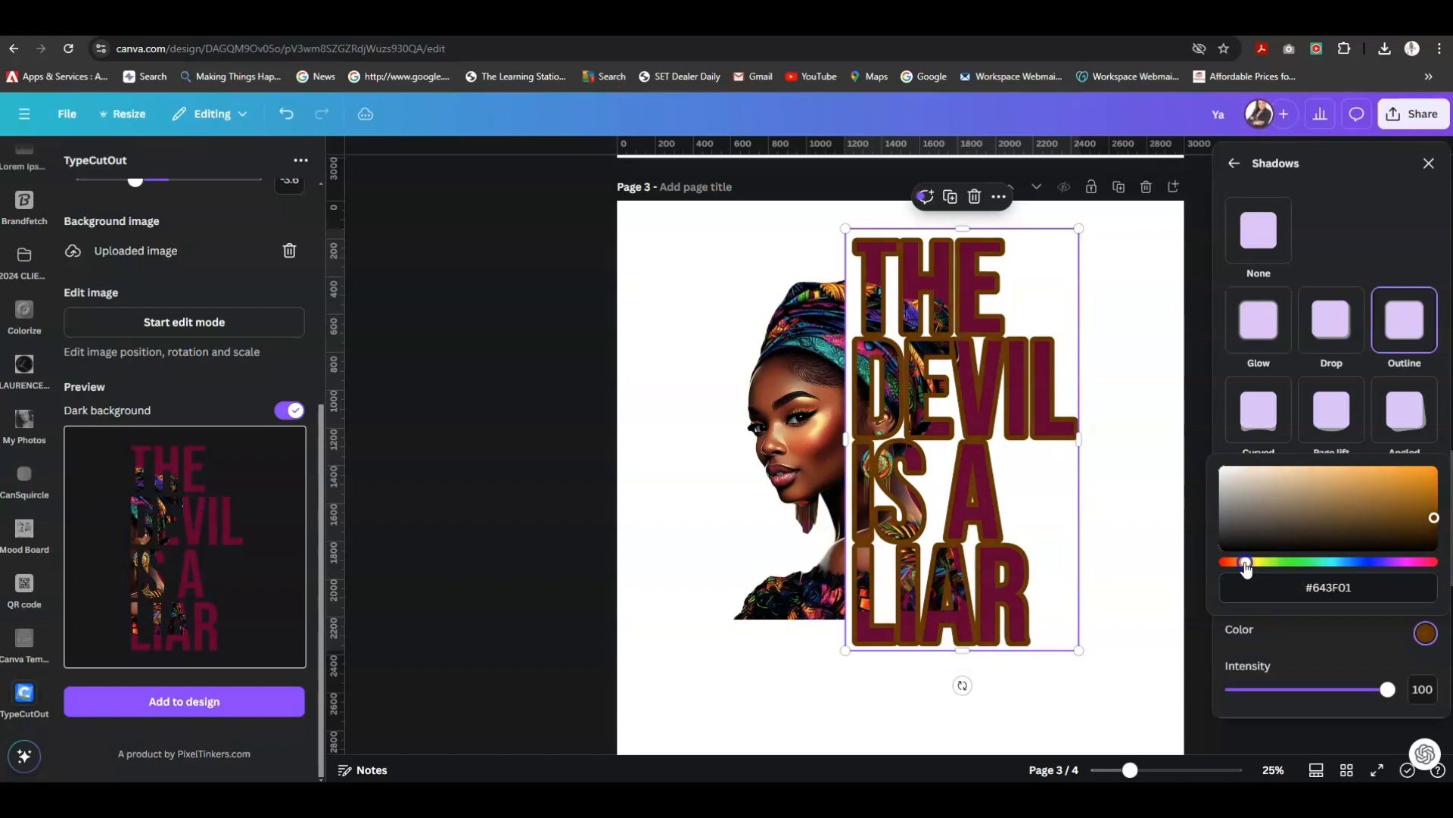
drag(1386, 505, 1428, 496)
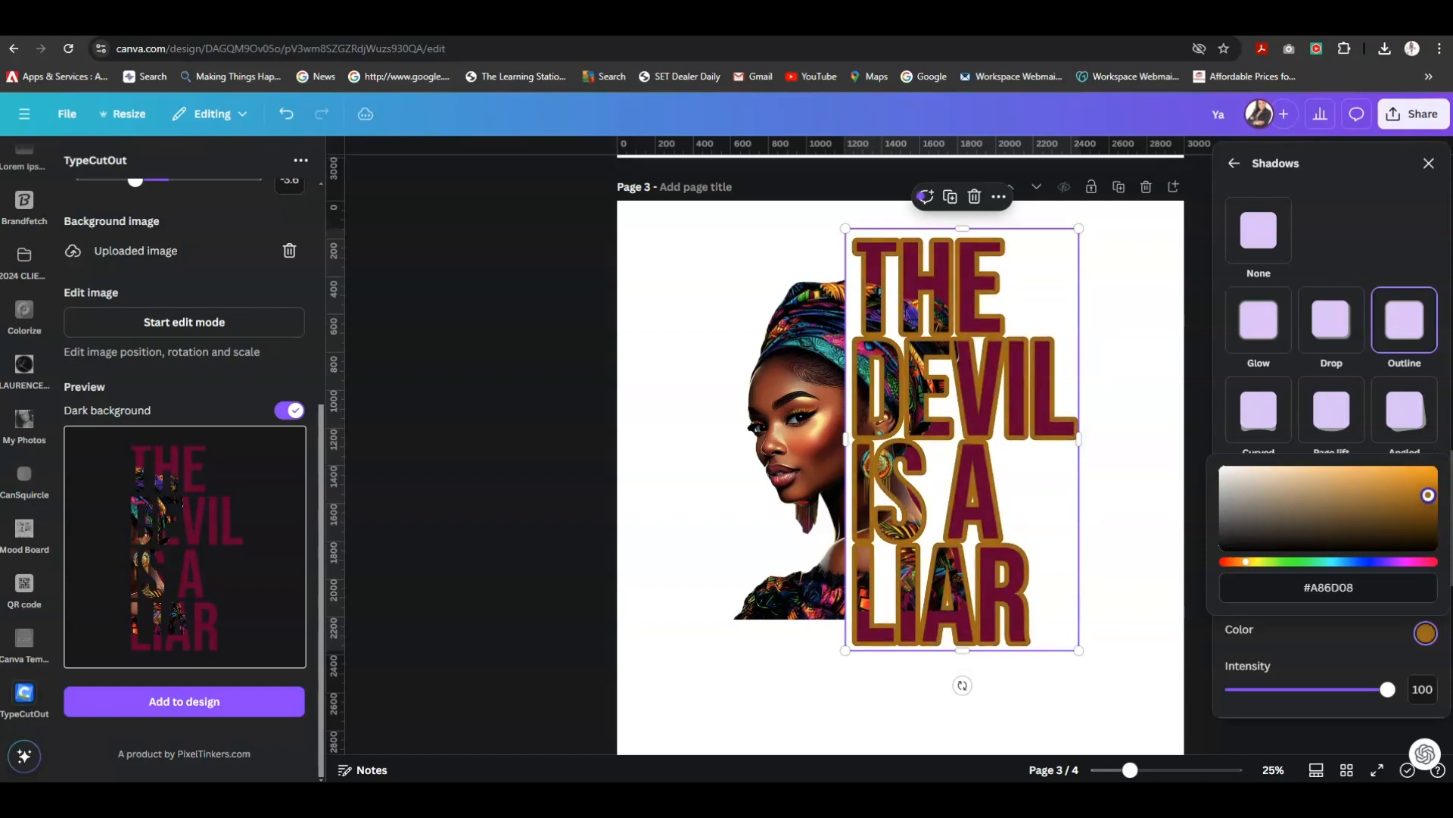
click(1366, 589)
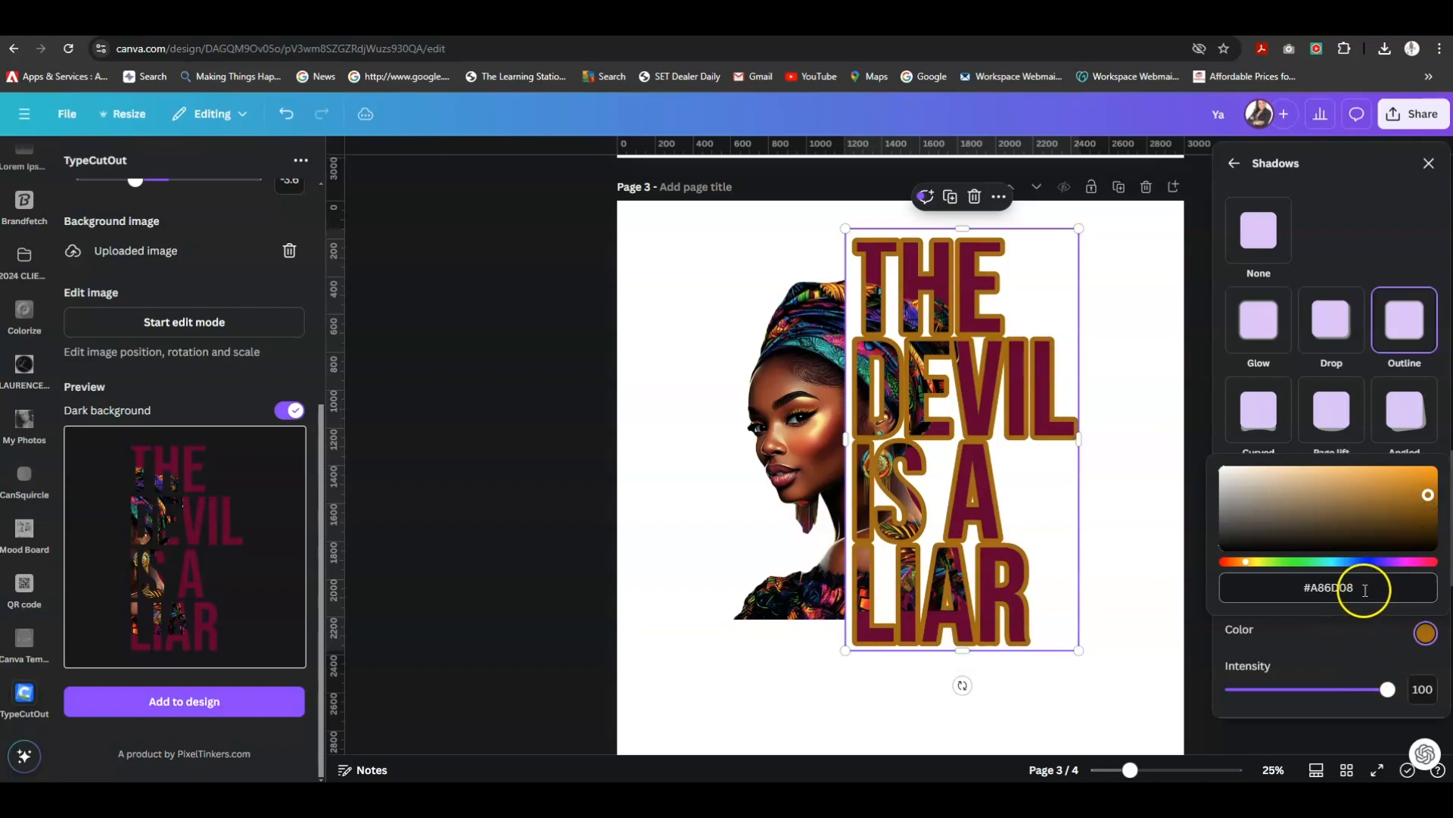
right_click(1321, 592)
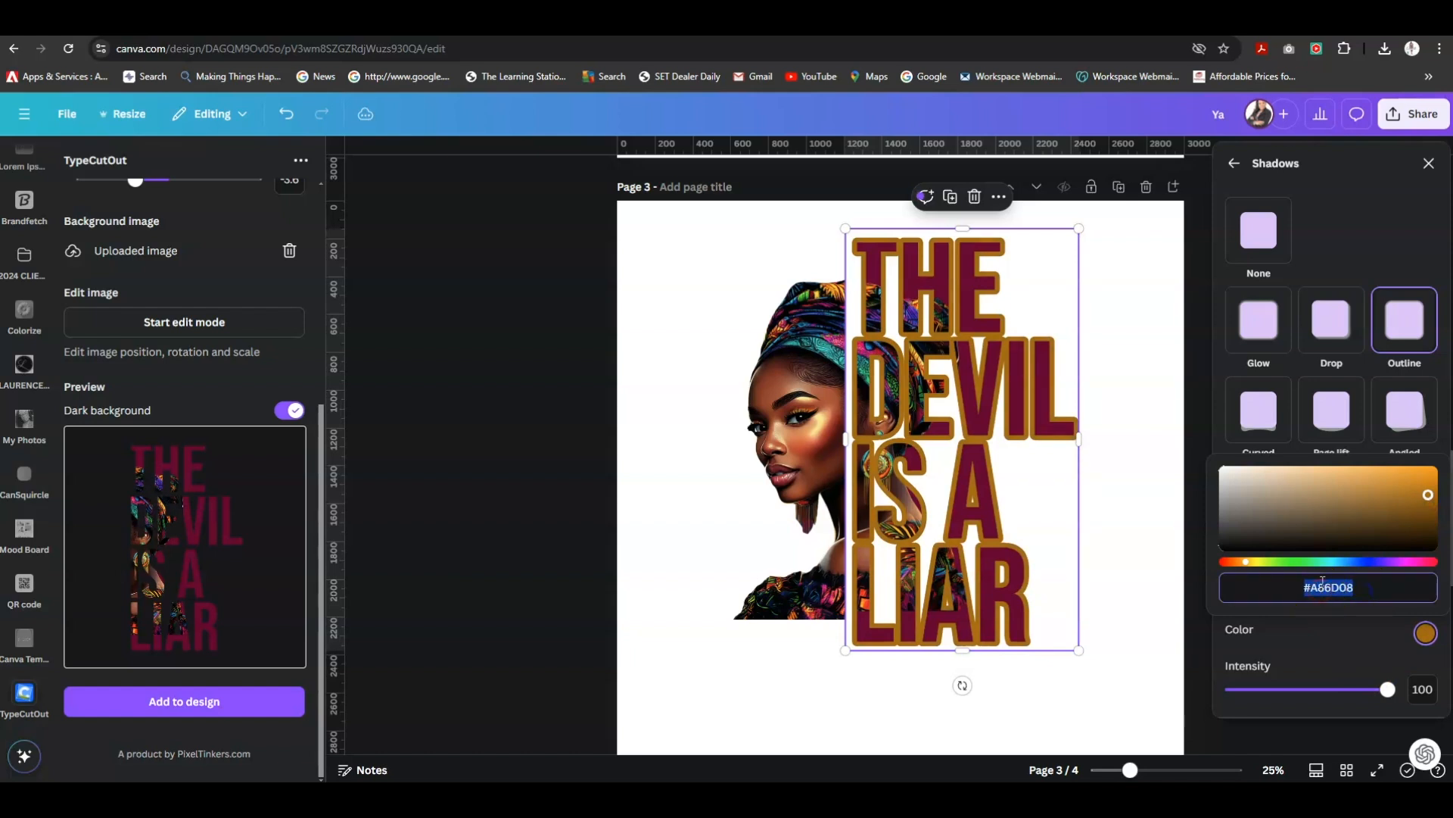
right_click(1323, 587)
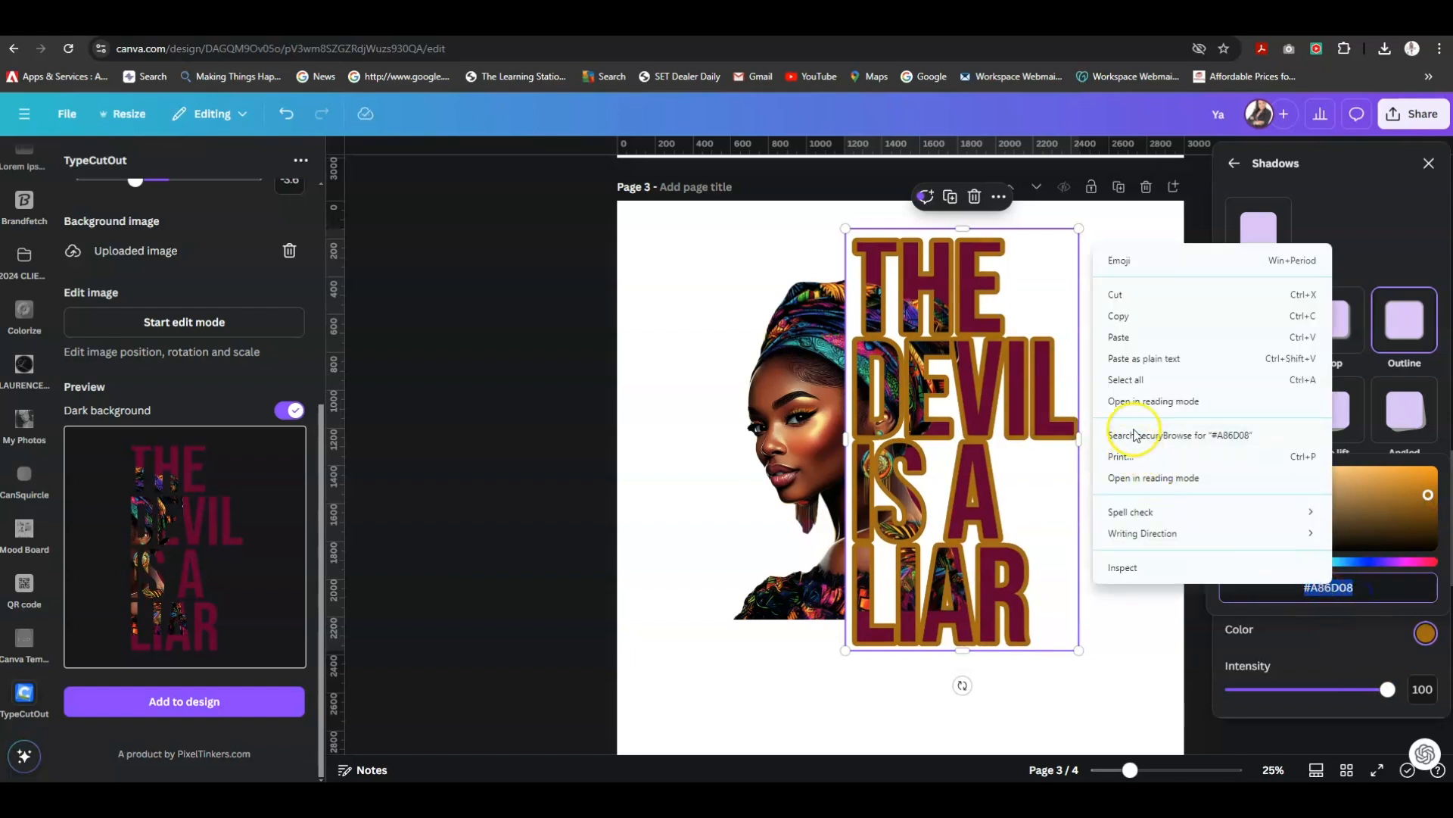
click(1118, 316)
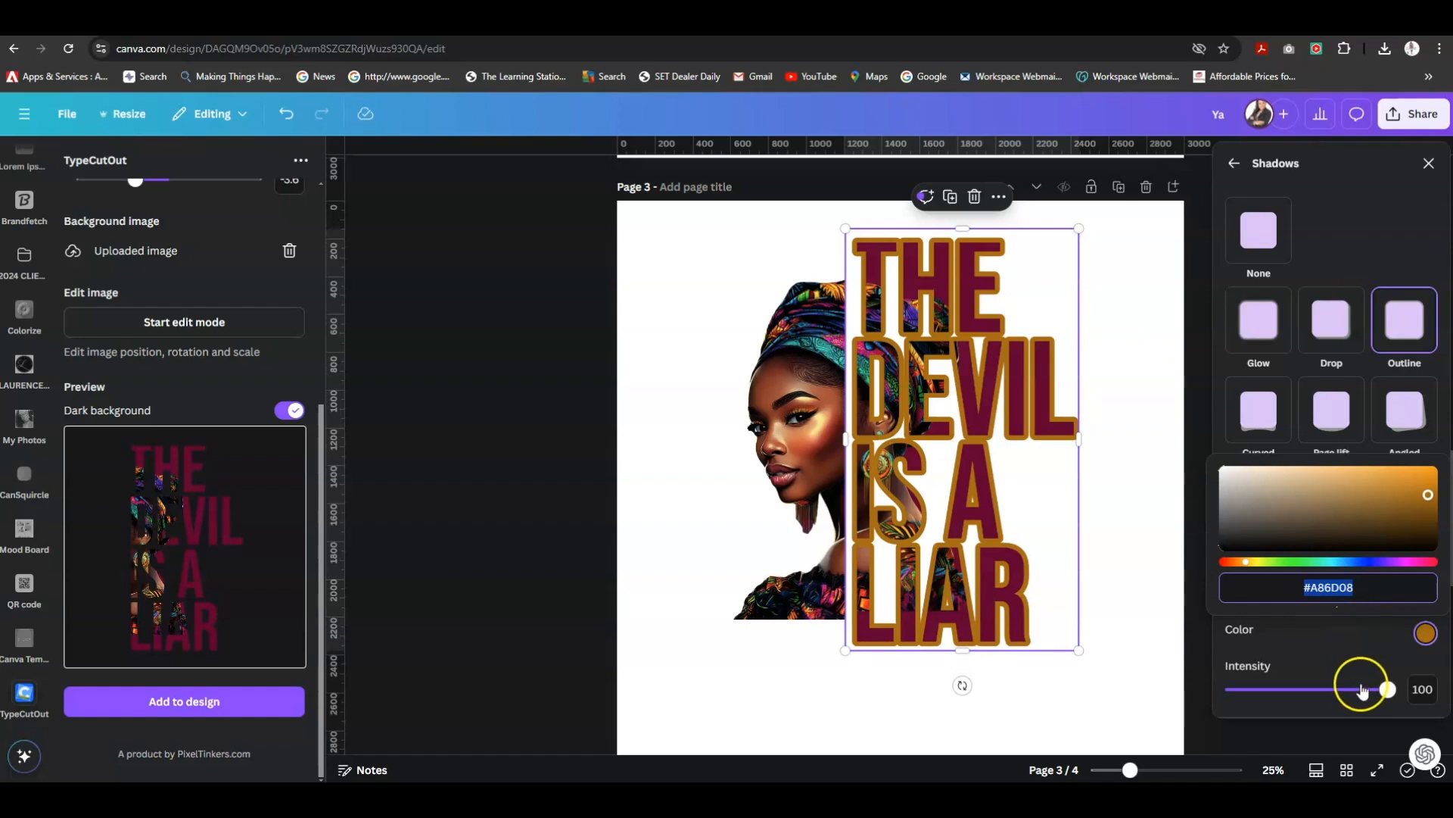
click(1340, 657)
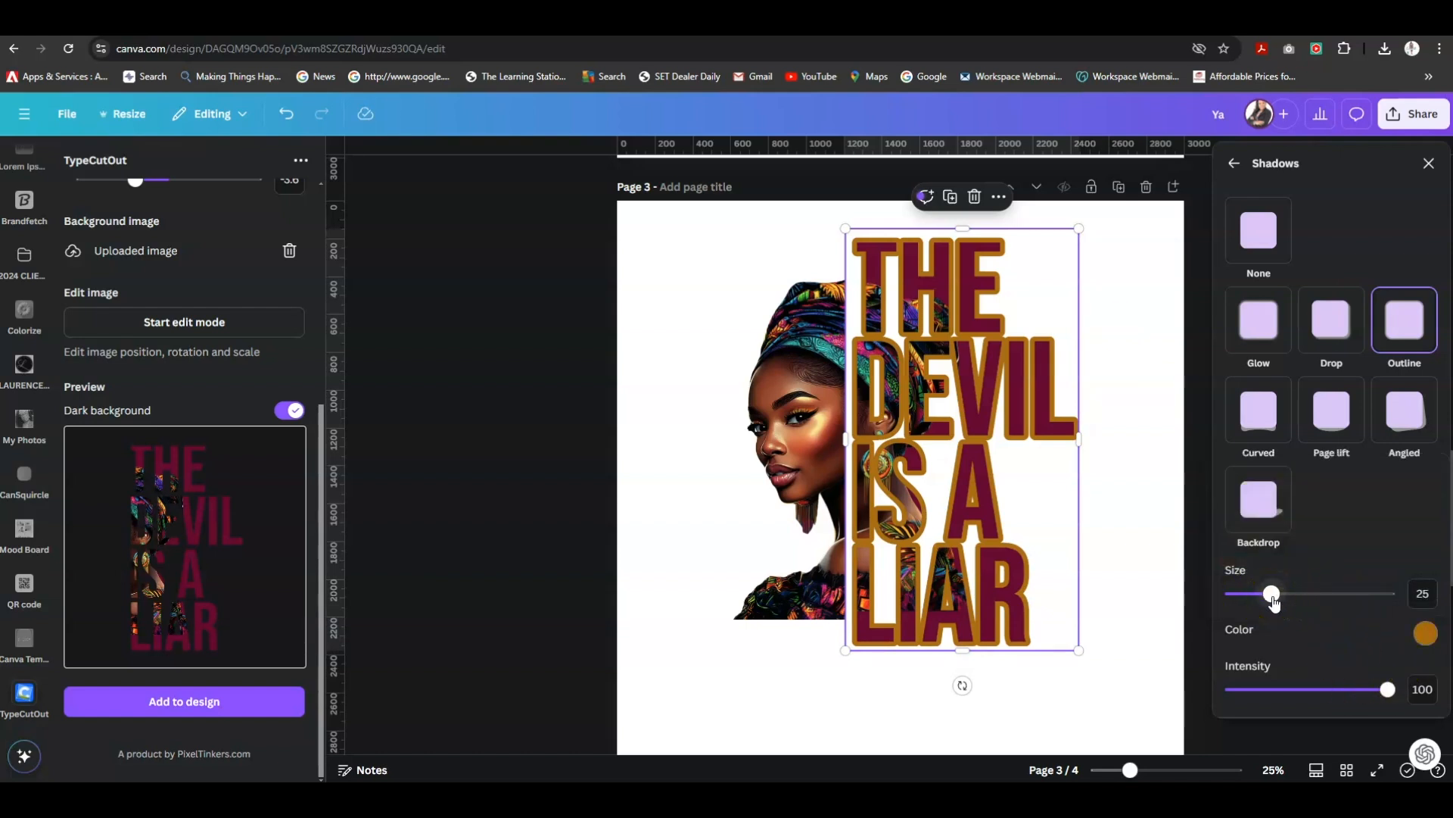
Reduce the lettering's outline size to 8 and deselect the lettering.
drag(1271, 598, 1248, 603)
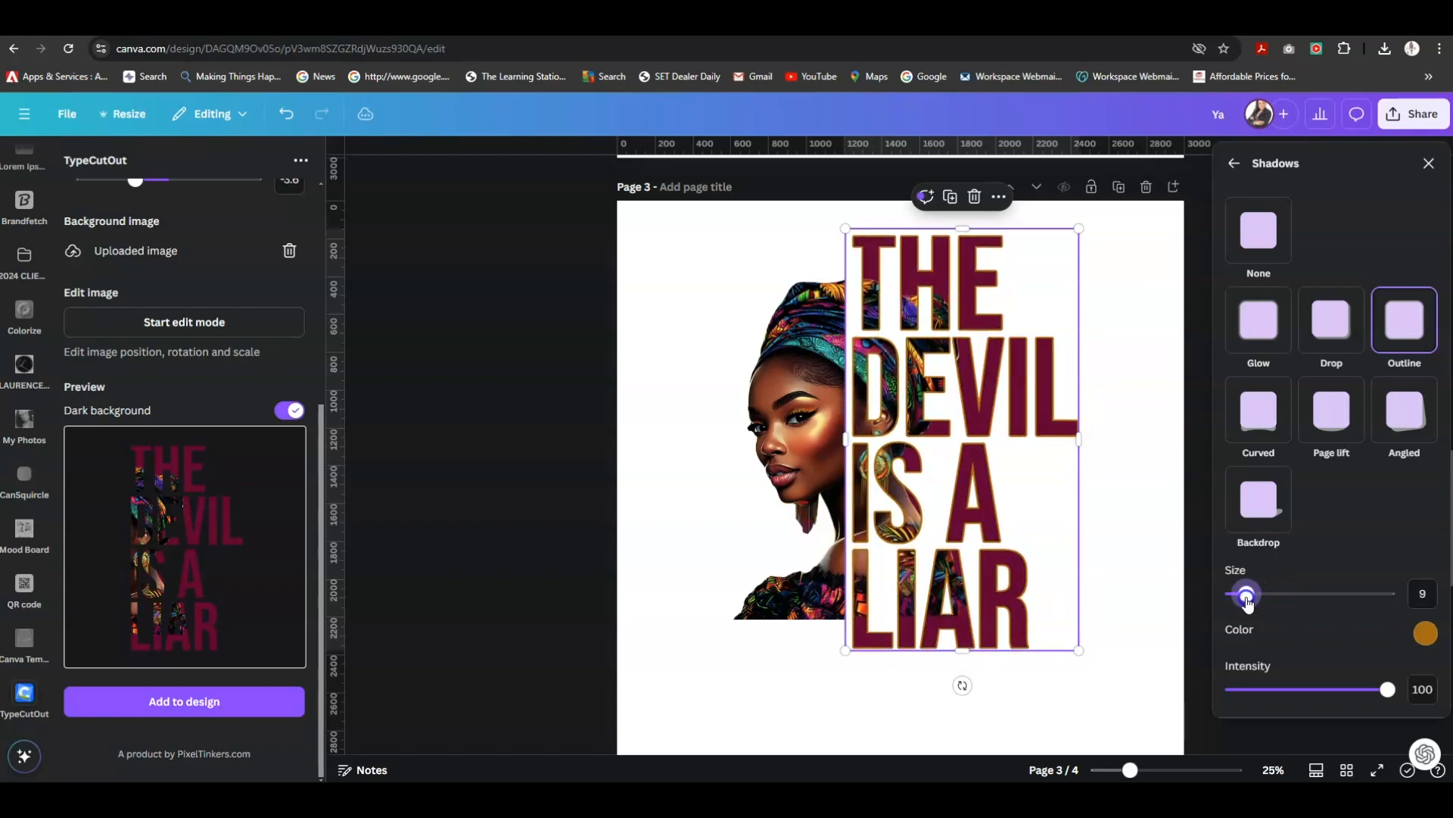
drag(1248, 602, 1247, 602)
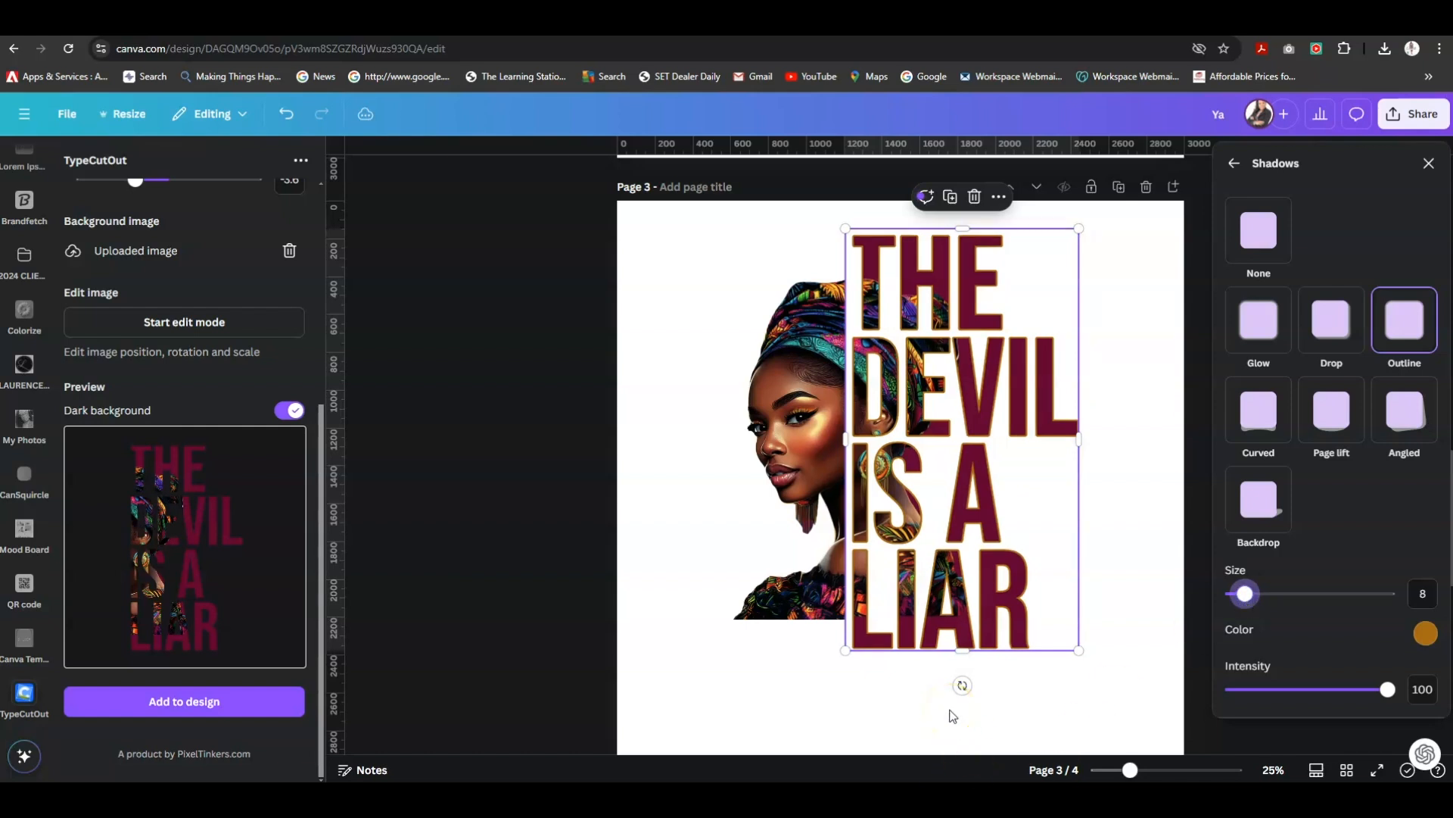
click(754, 708)
Apply the Outline shadow effect to the portrait half.
click(779, 399)
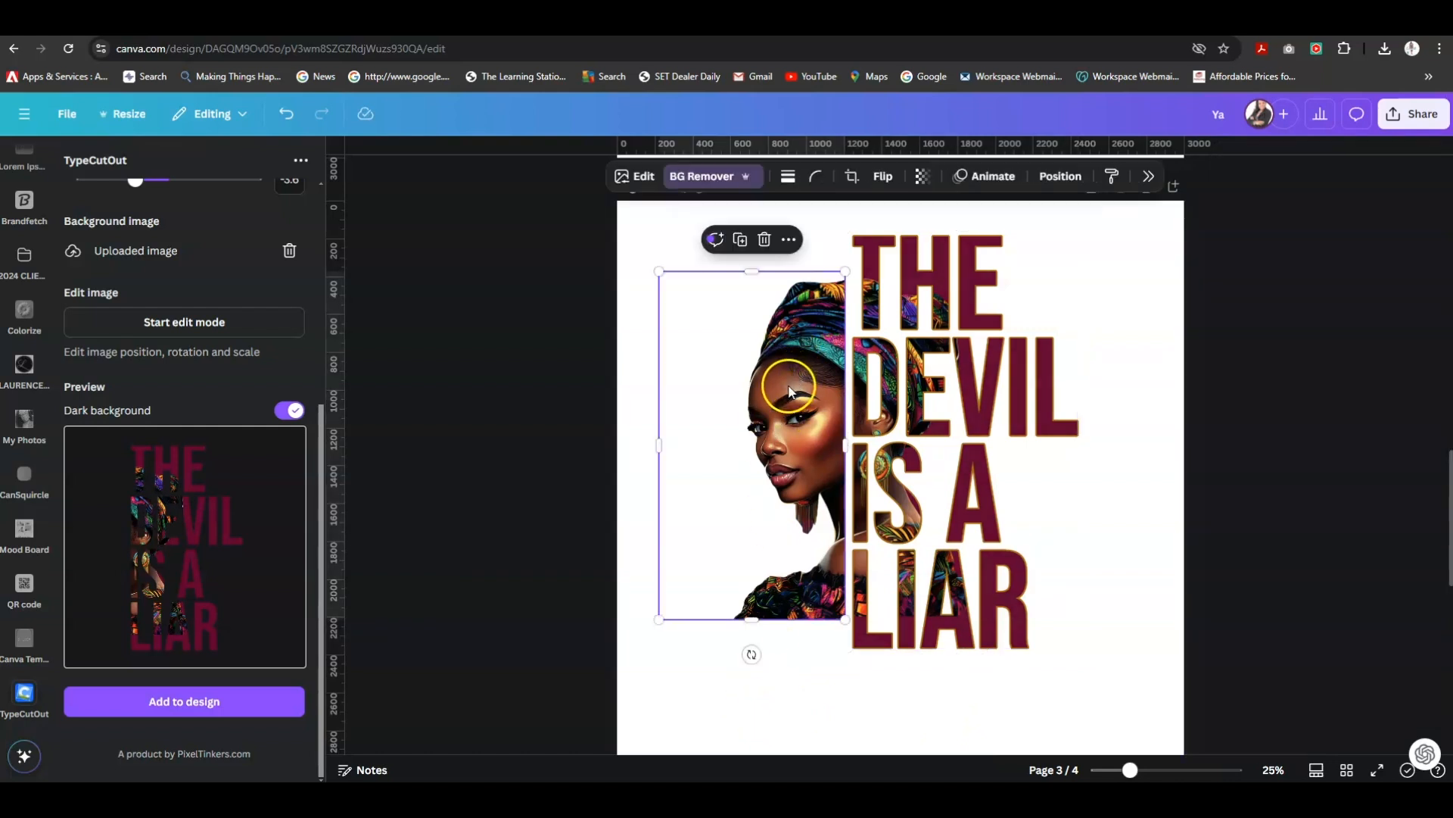
click(1152, 179)
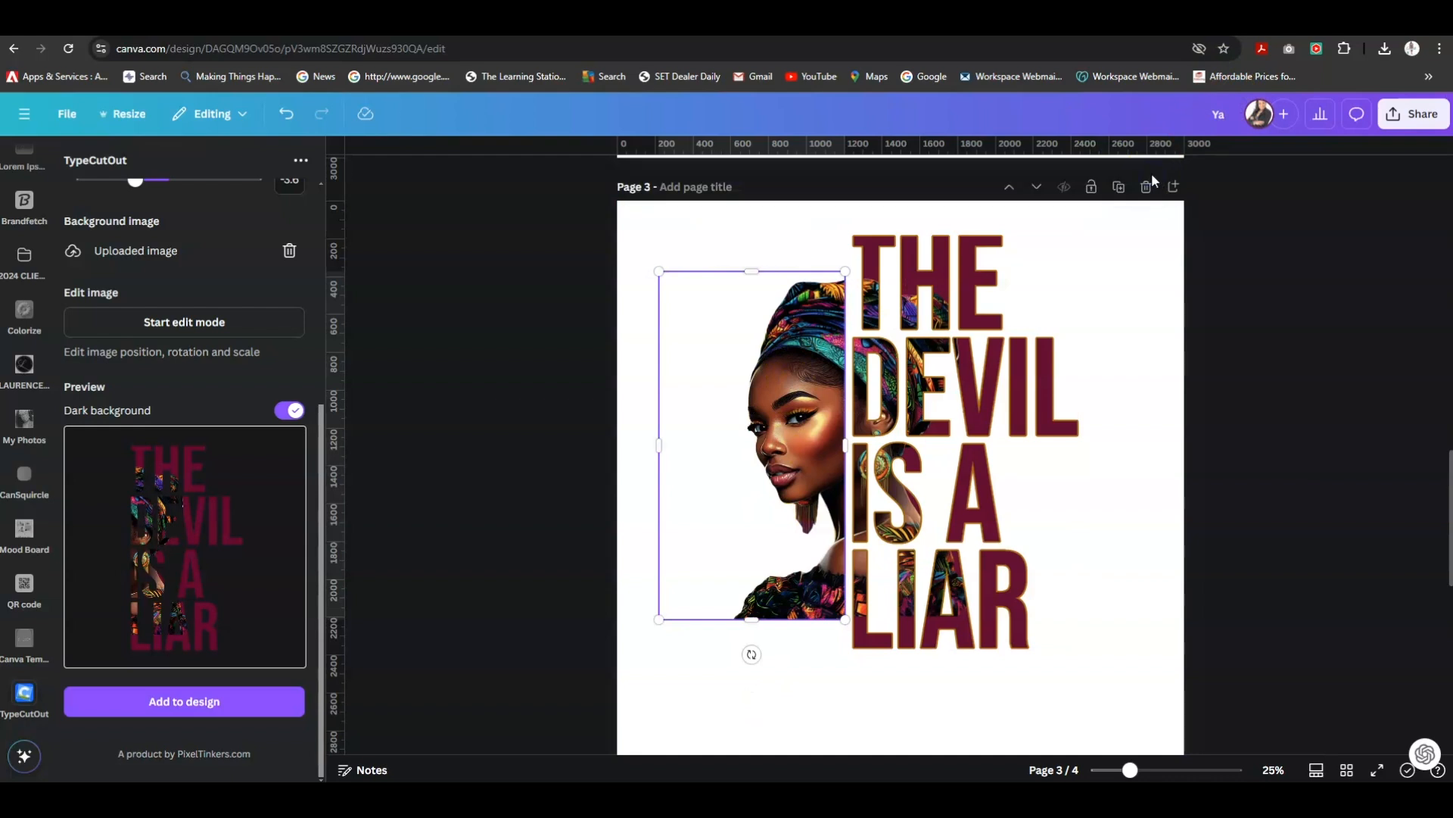
click(1246, 554)
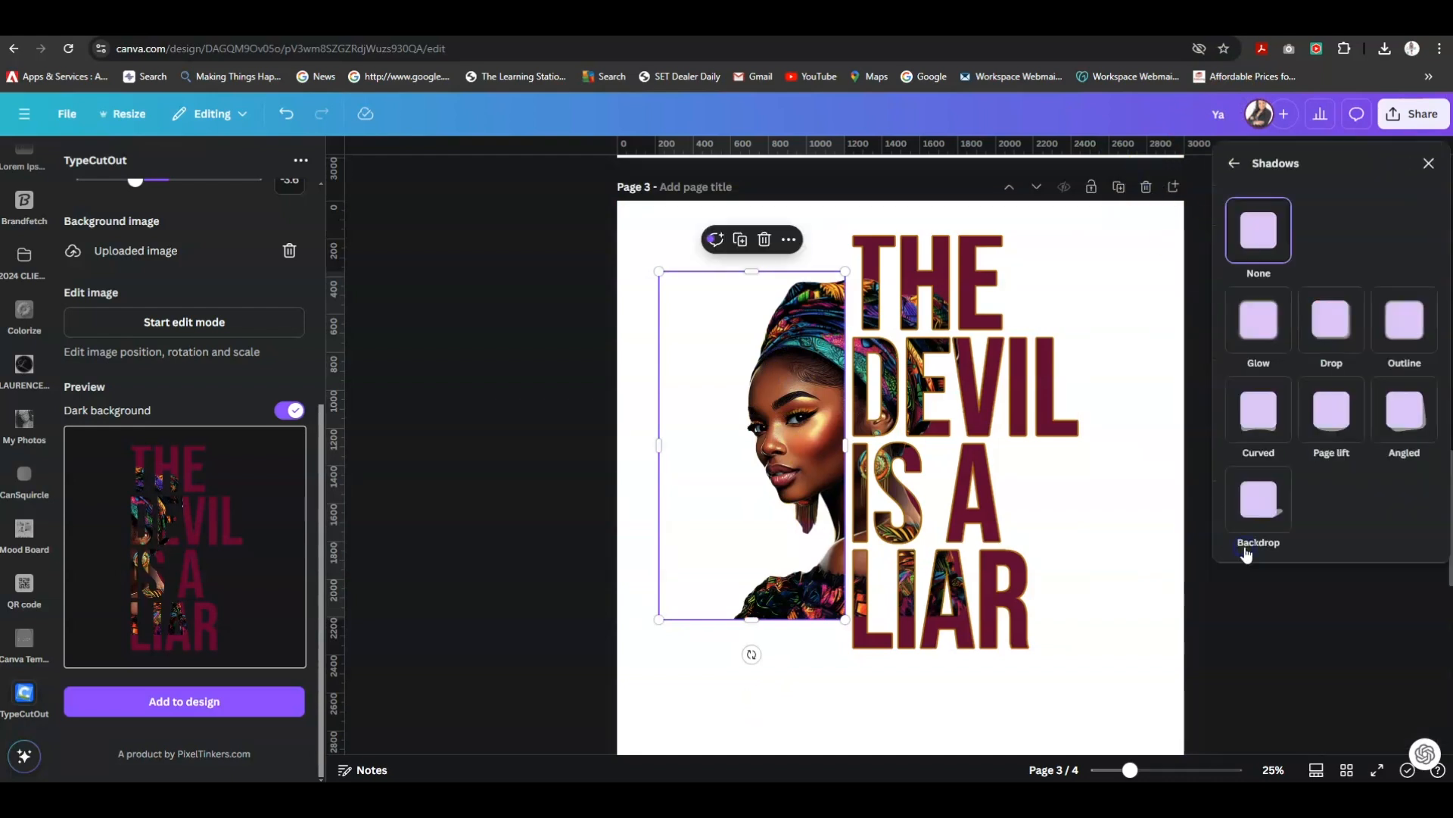
click(1405, 329)
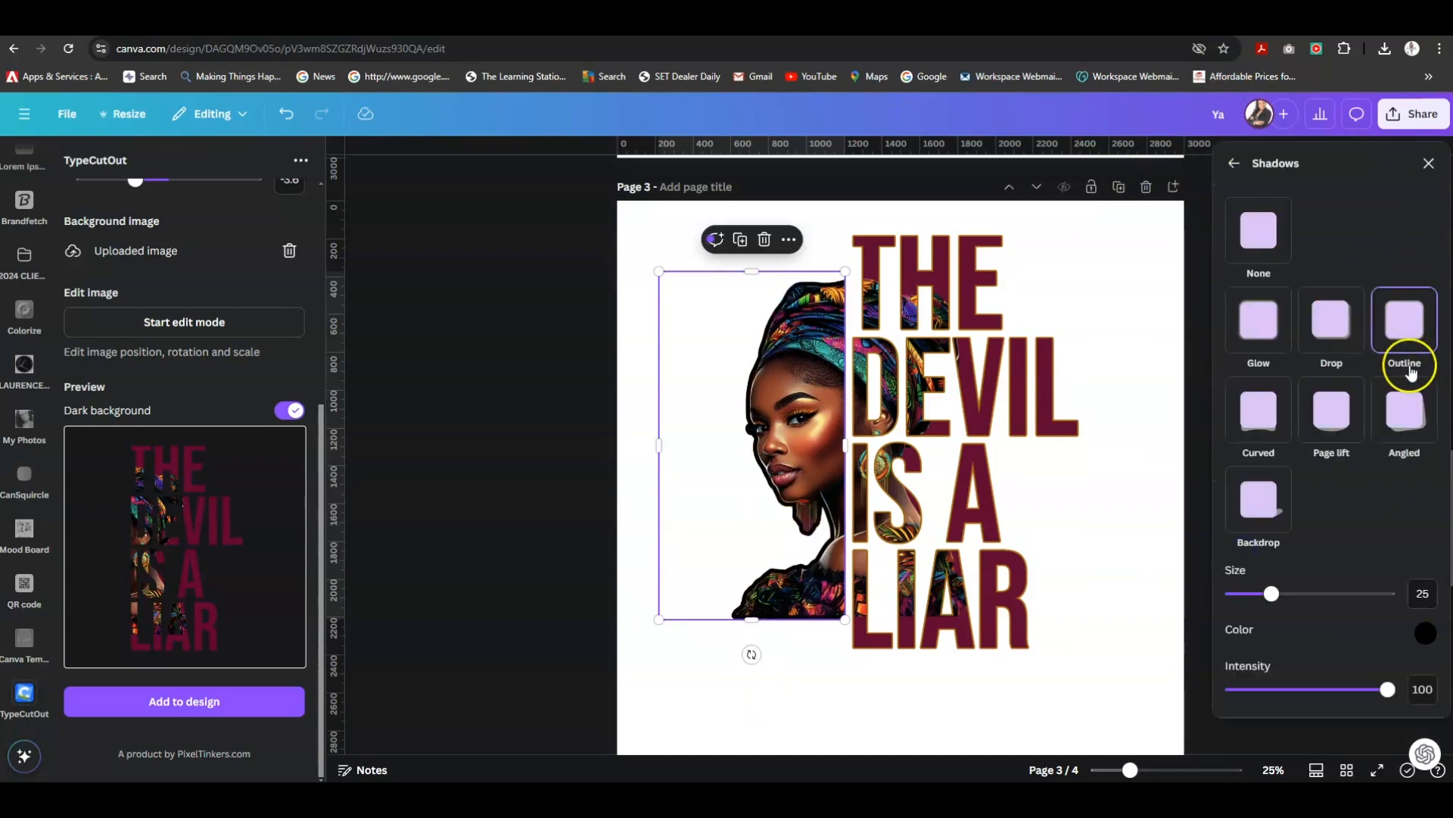
Paste the copied #A86D08 as the portrait half's outline color and set its outline size to 8.
click(1424, 632)
click(1338, 593)
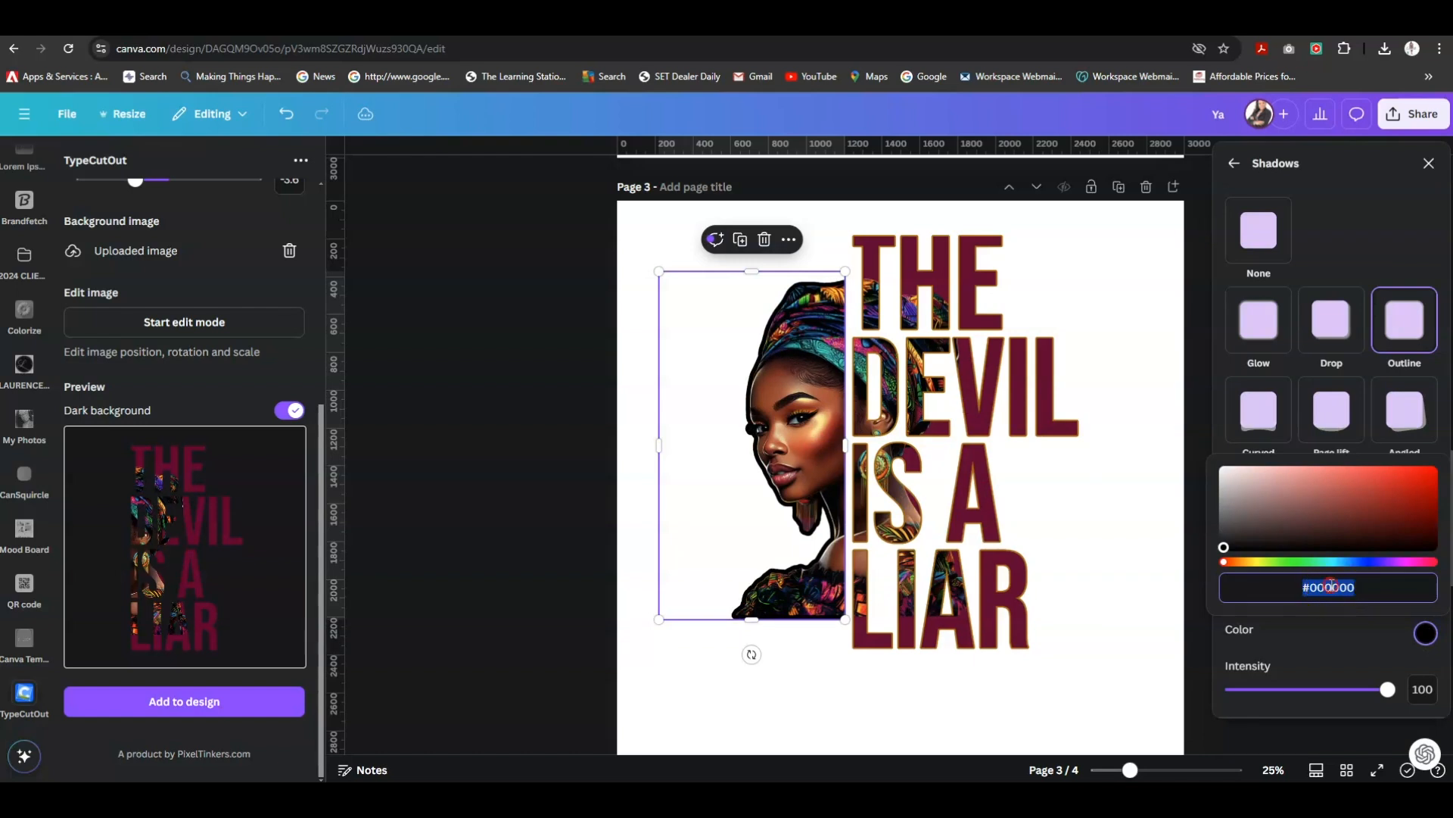
right_click(1331, 588)
click(1128, 341)
click(1331, 664)
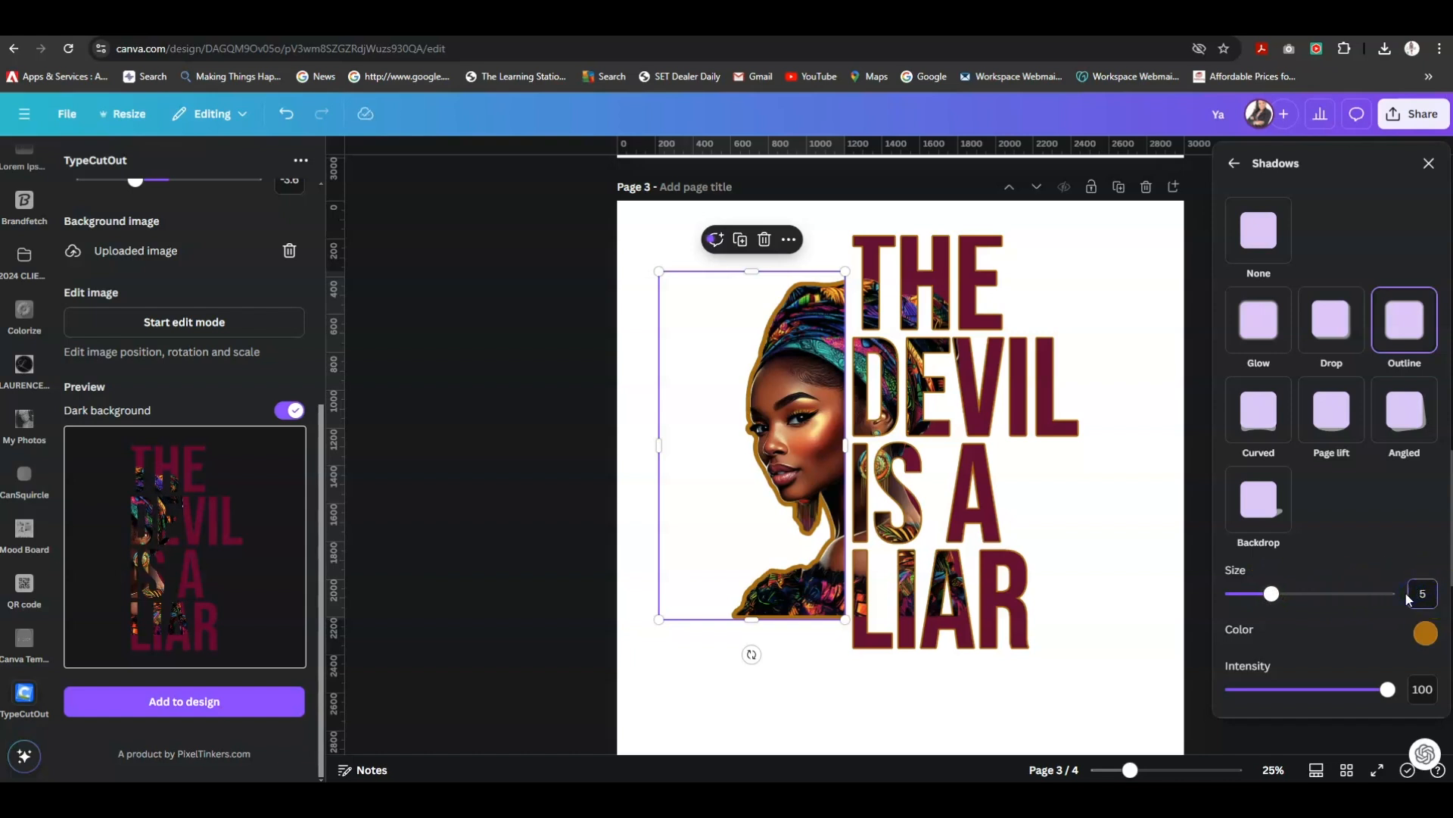
key(Return)
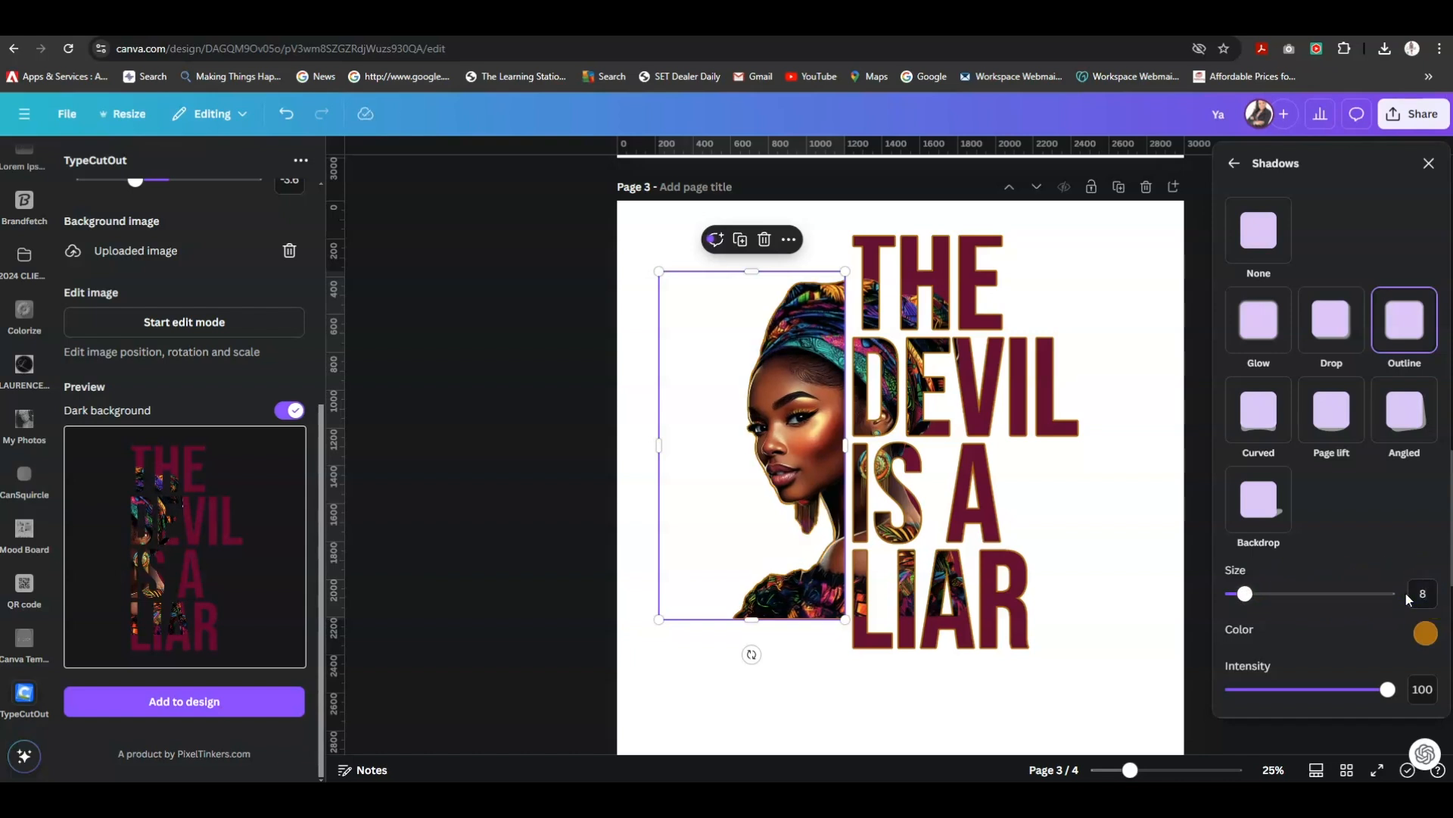
click(865, 707)
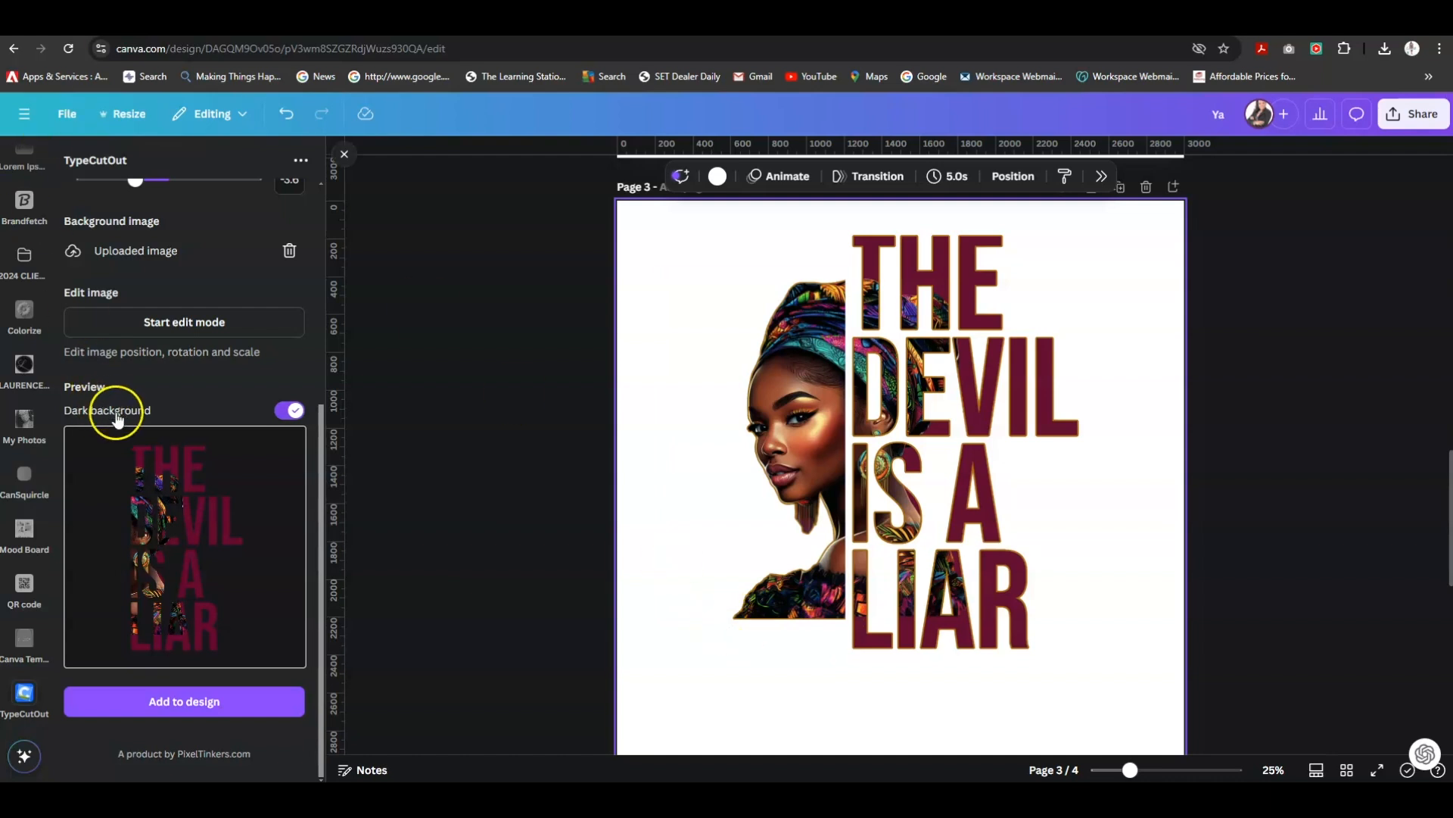
Close TypeCutOut to give the page more room.
scroll(117, 419, up, 5)
click(343, 157)
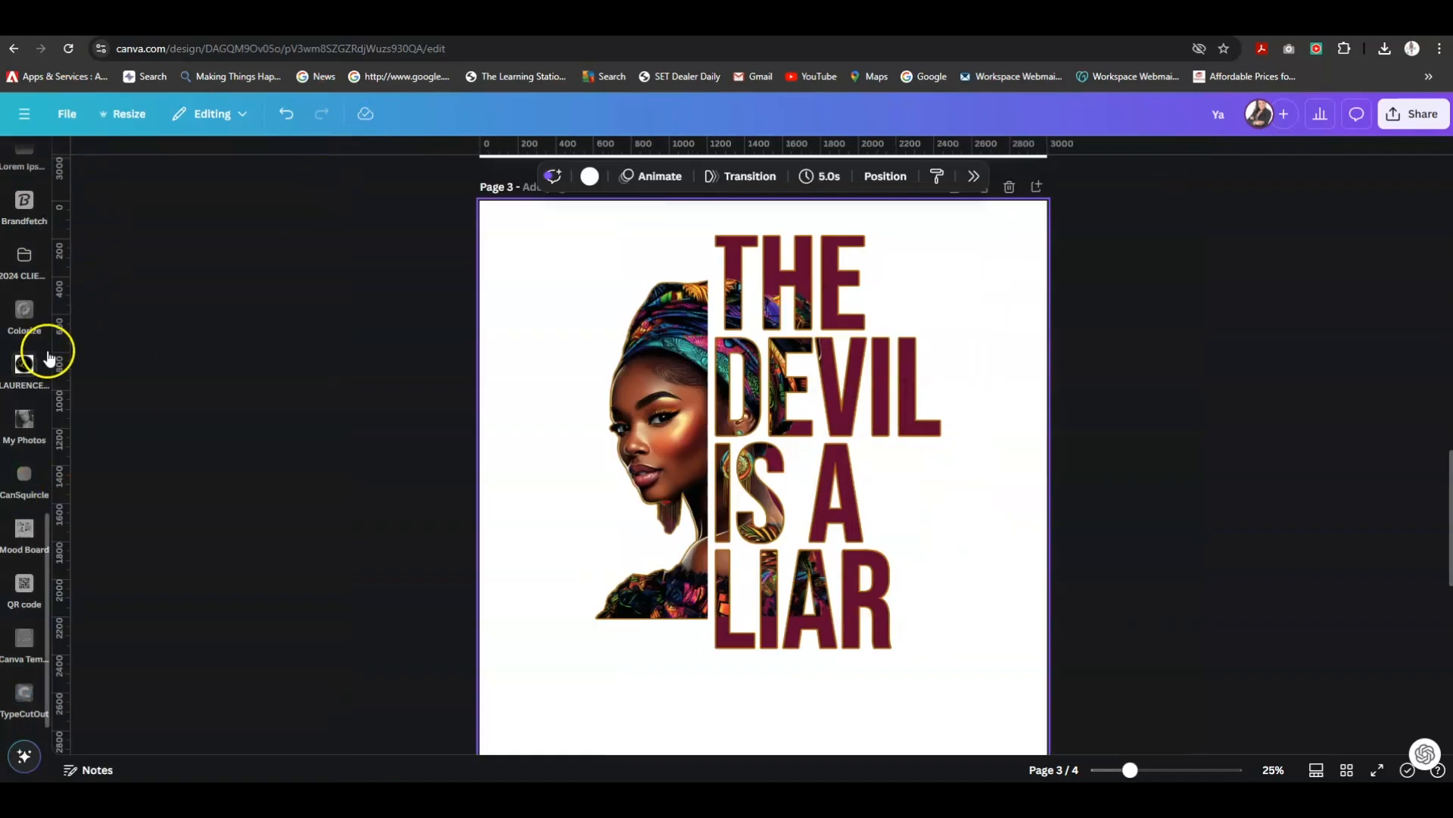
Show the full collection of recently used elements.
scroll(48, 577, up, 8)
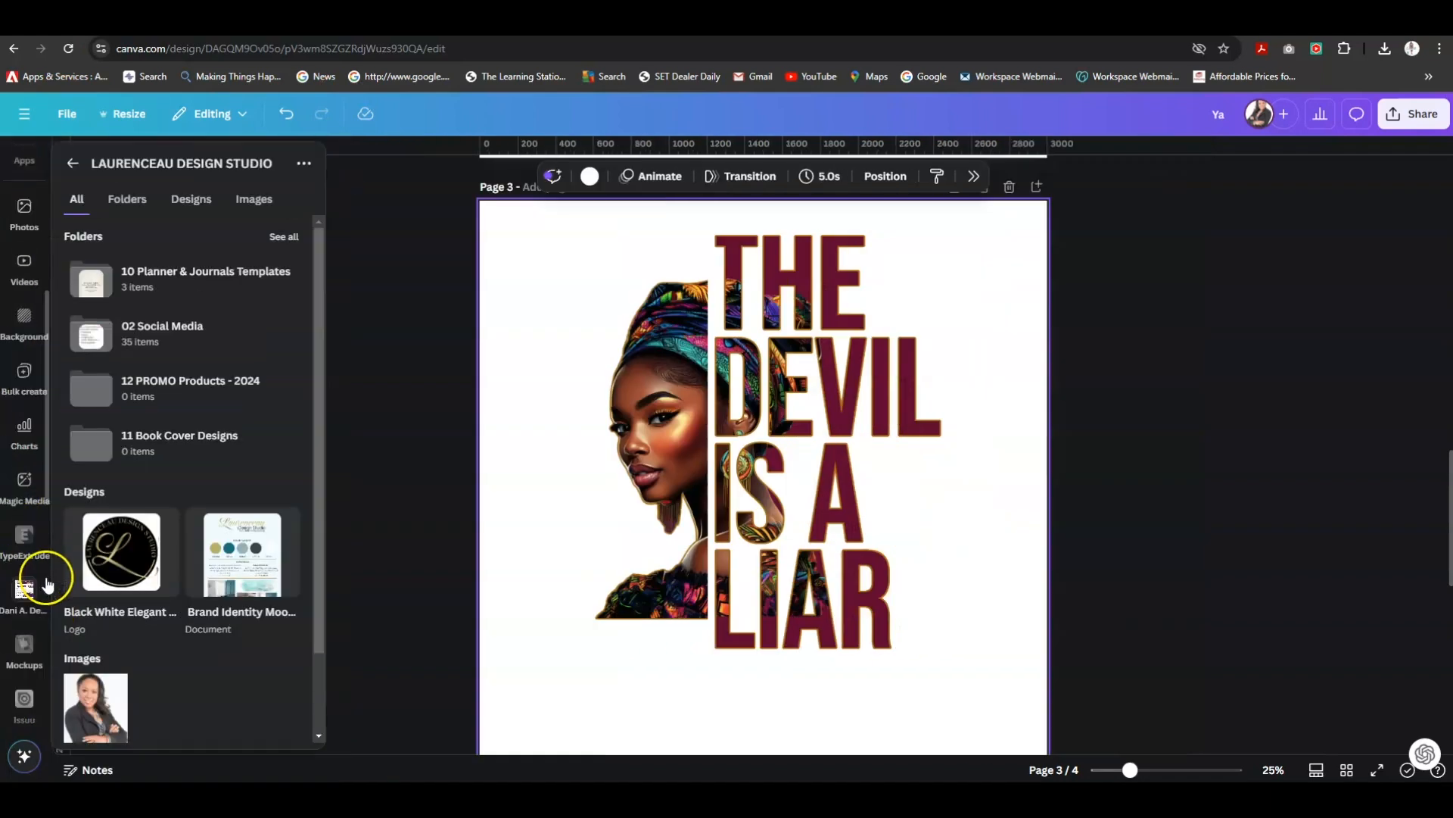
click(26, 277)
scroll(45, 219, up, 5)
click(25, 171)
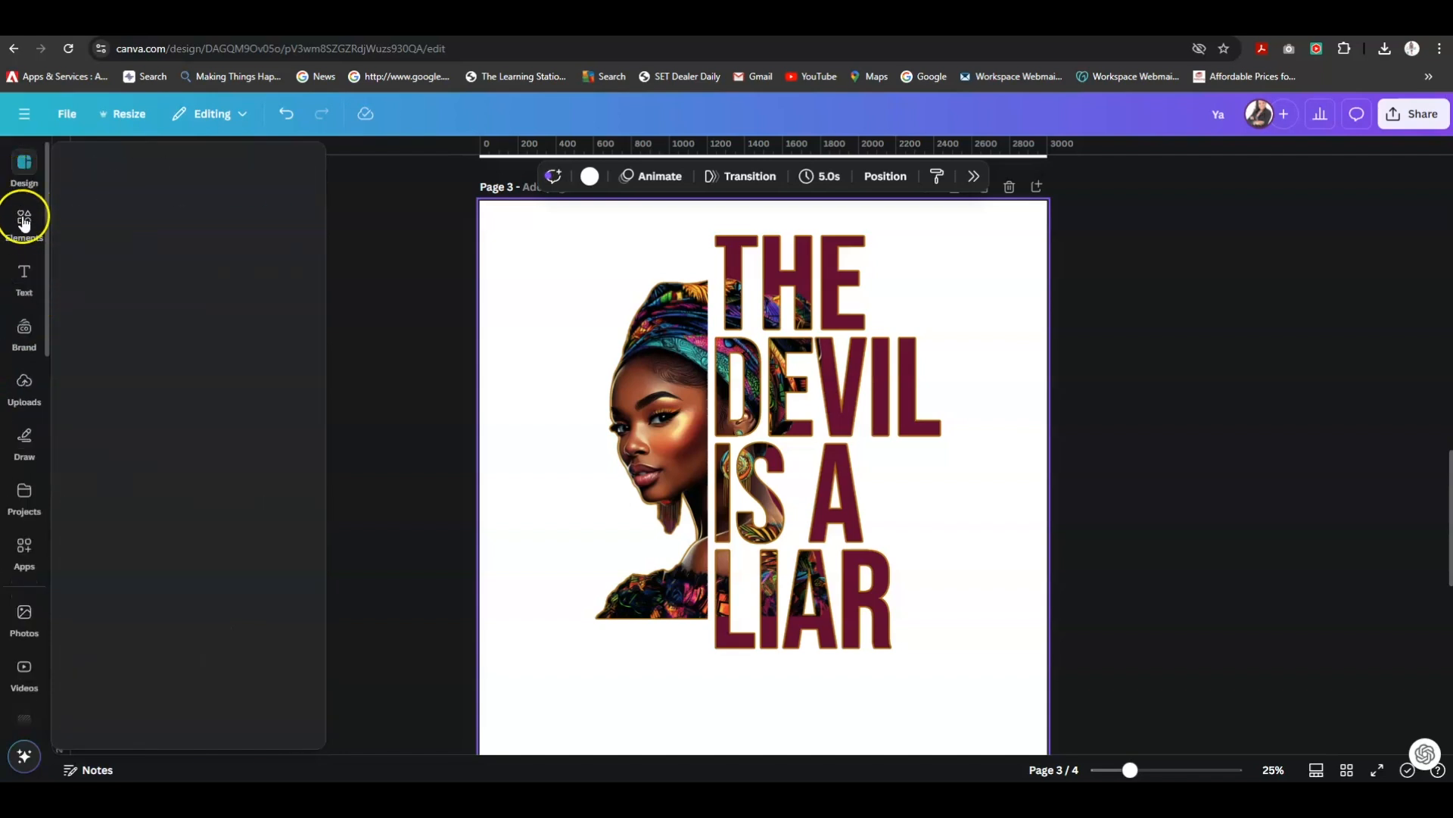
click(25, 227)
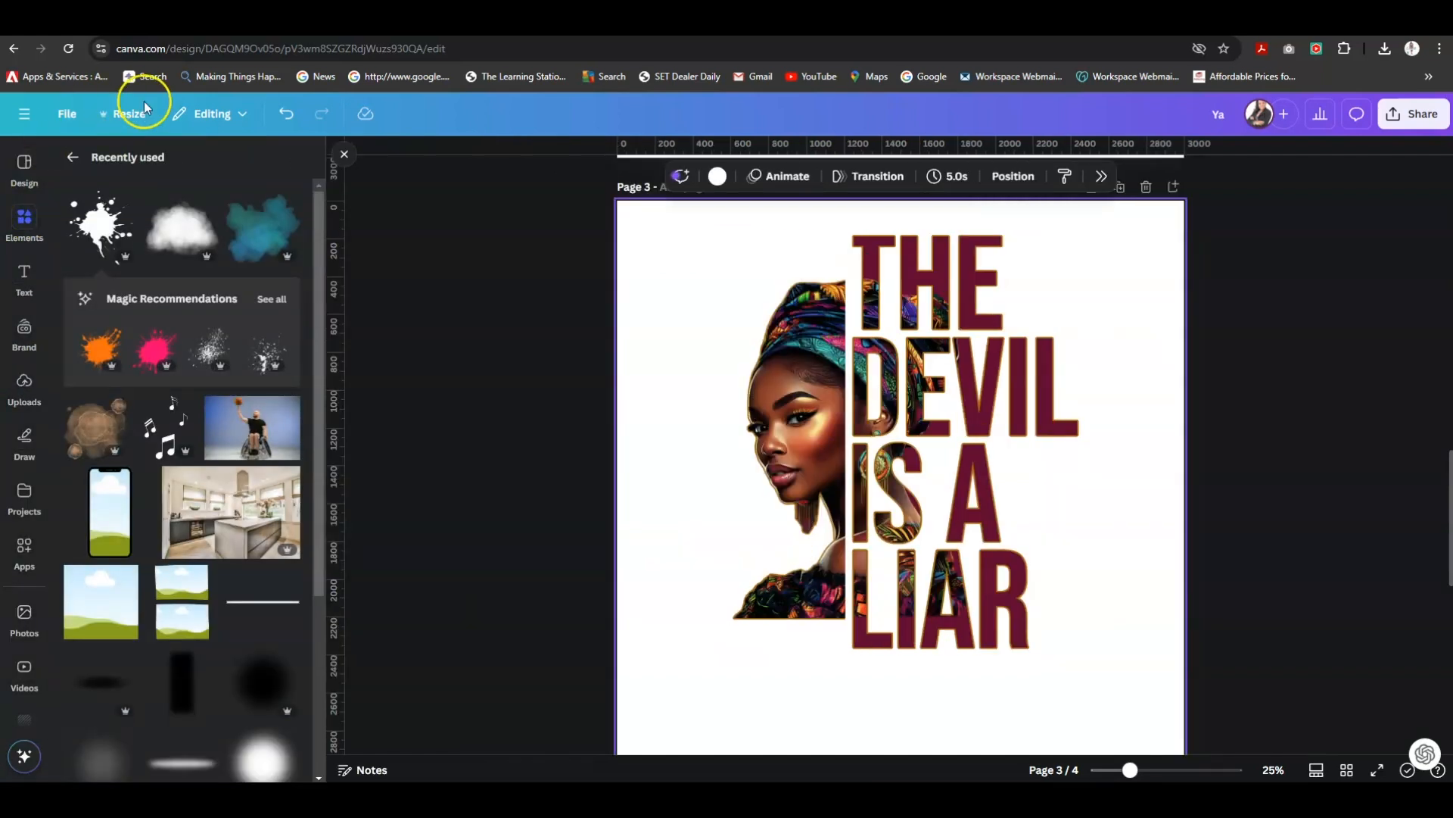
click(73, 159)
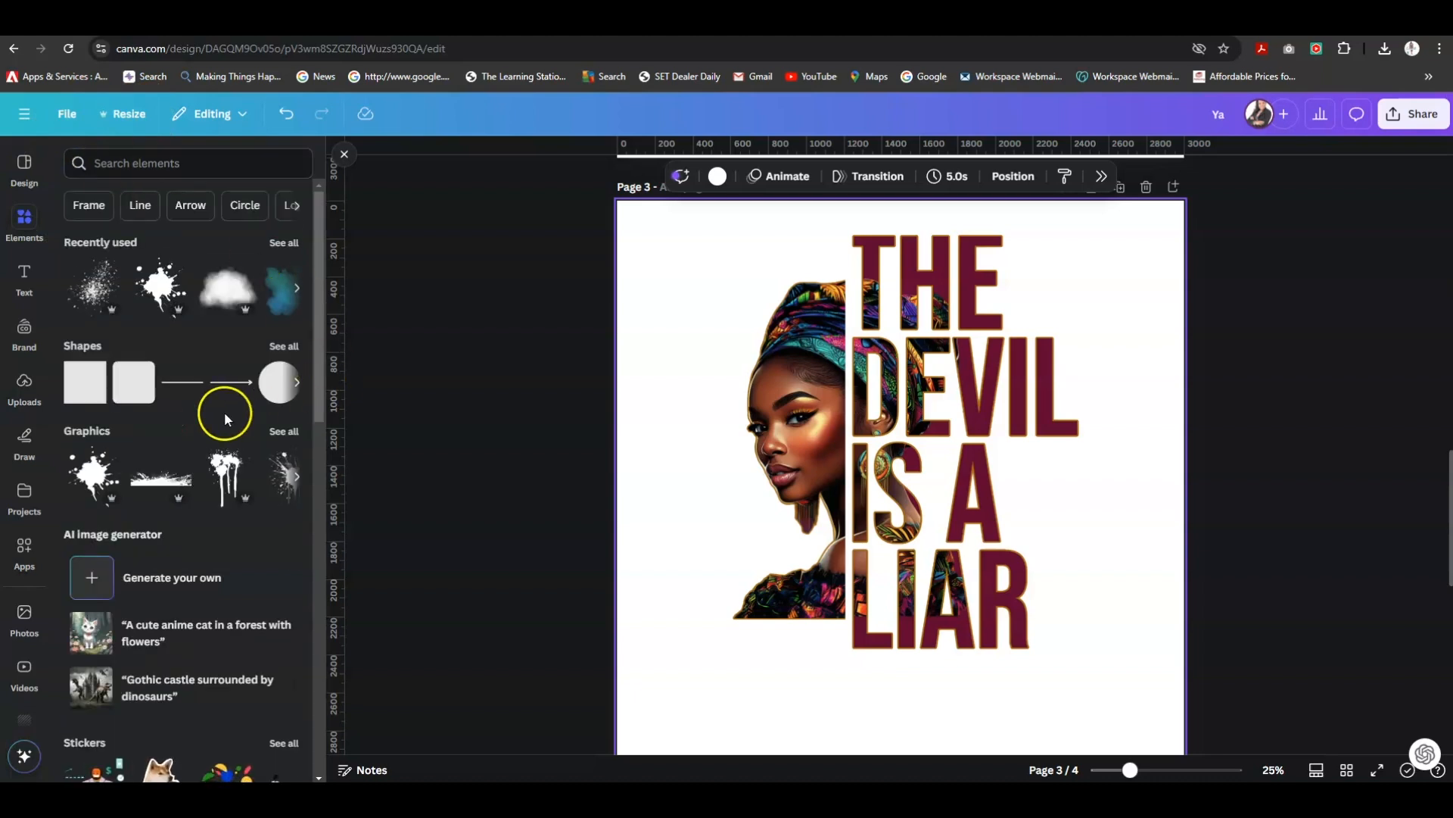
click(284, 243)
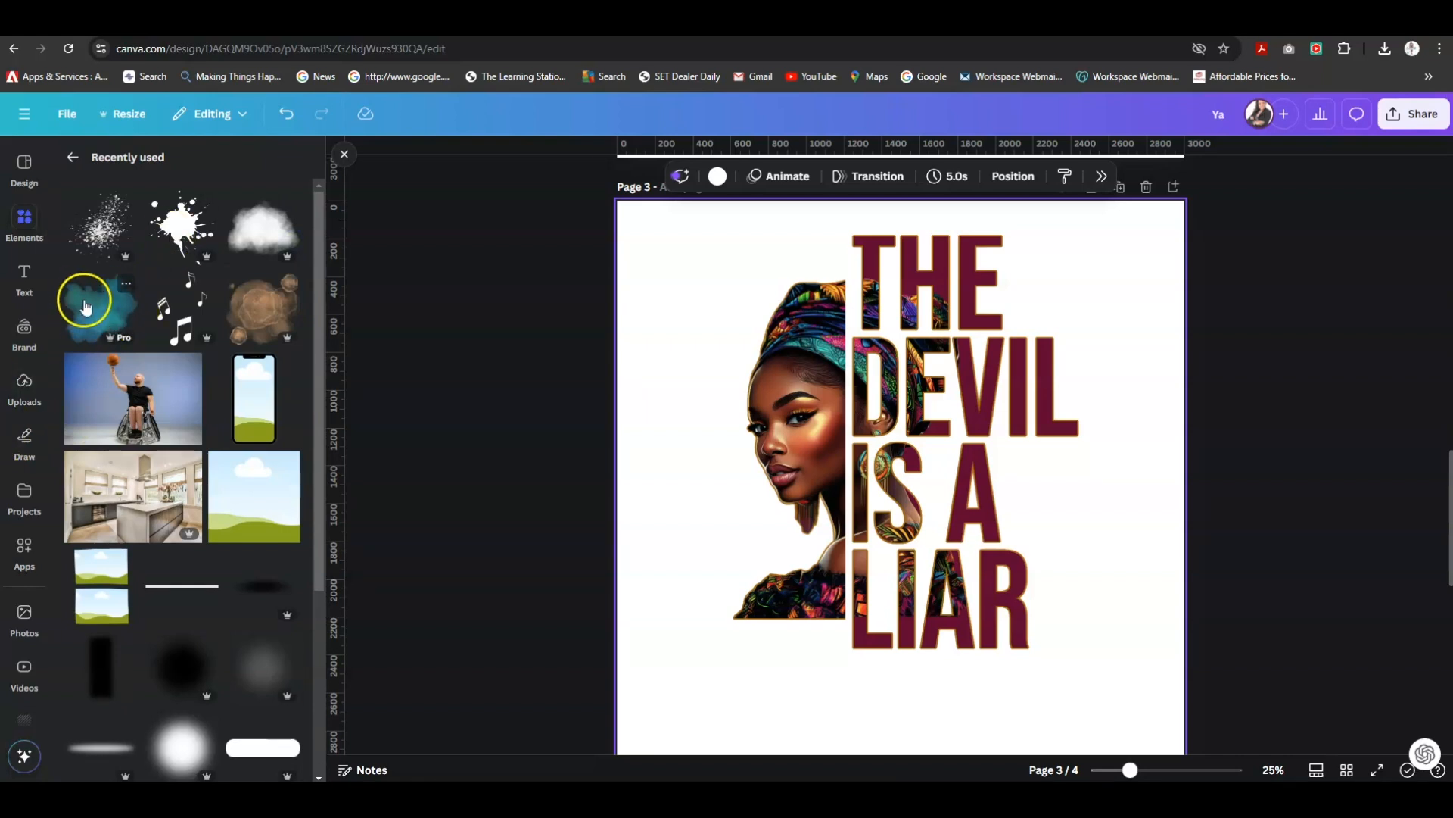
Add the teal watercolor splash and place it and a duplicate side by side over the base of the portrait half.
click(103, 320)
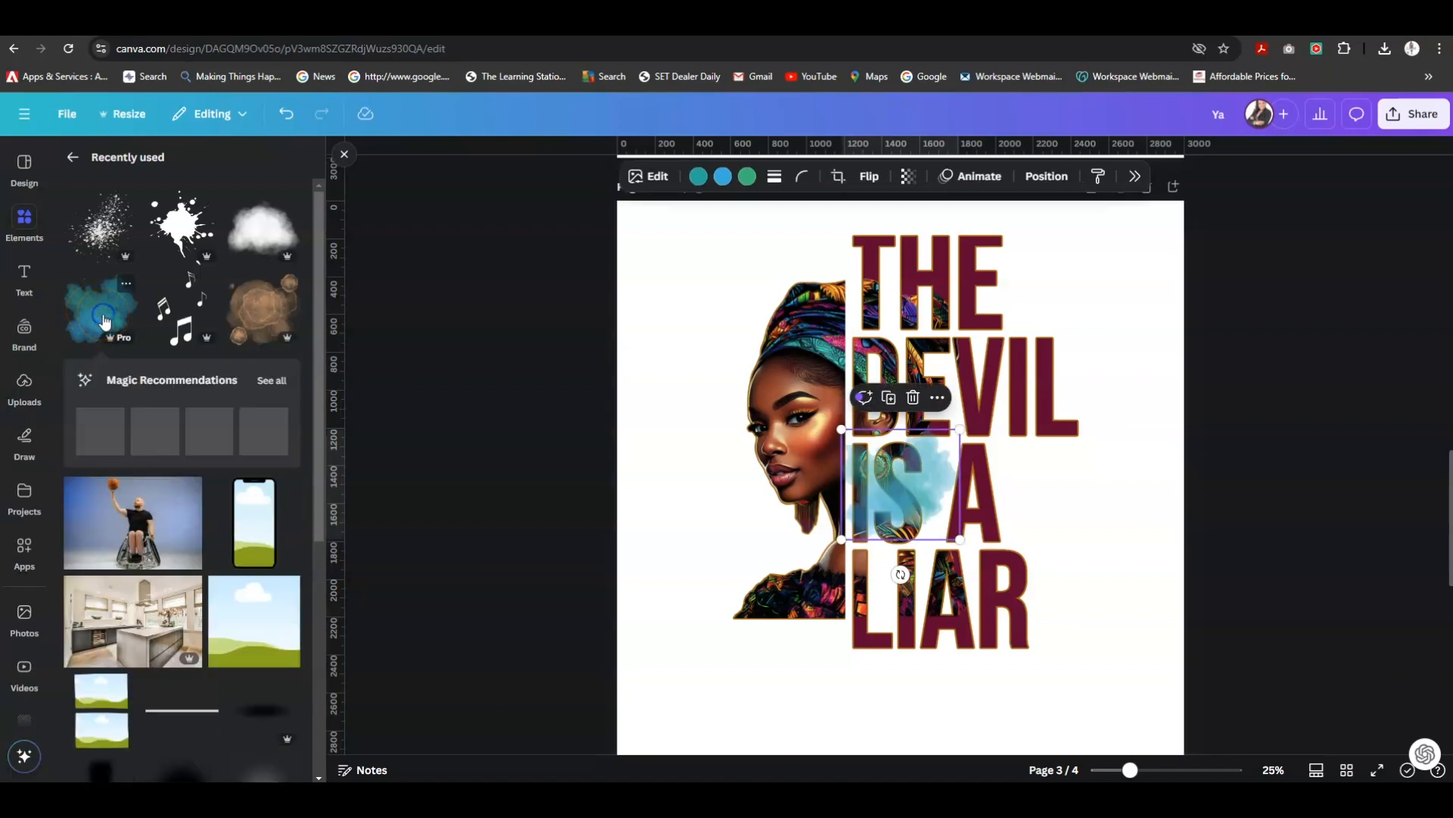
drag(906, 493, 757, 626)
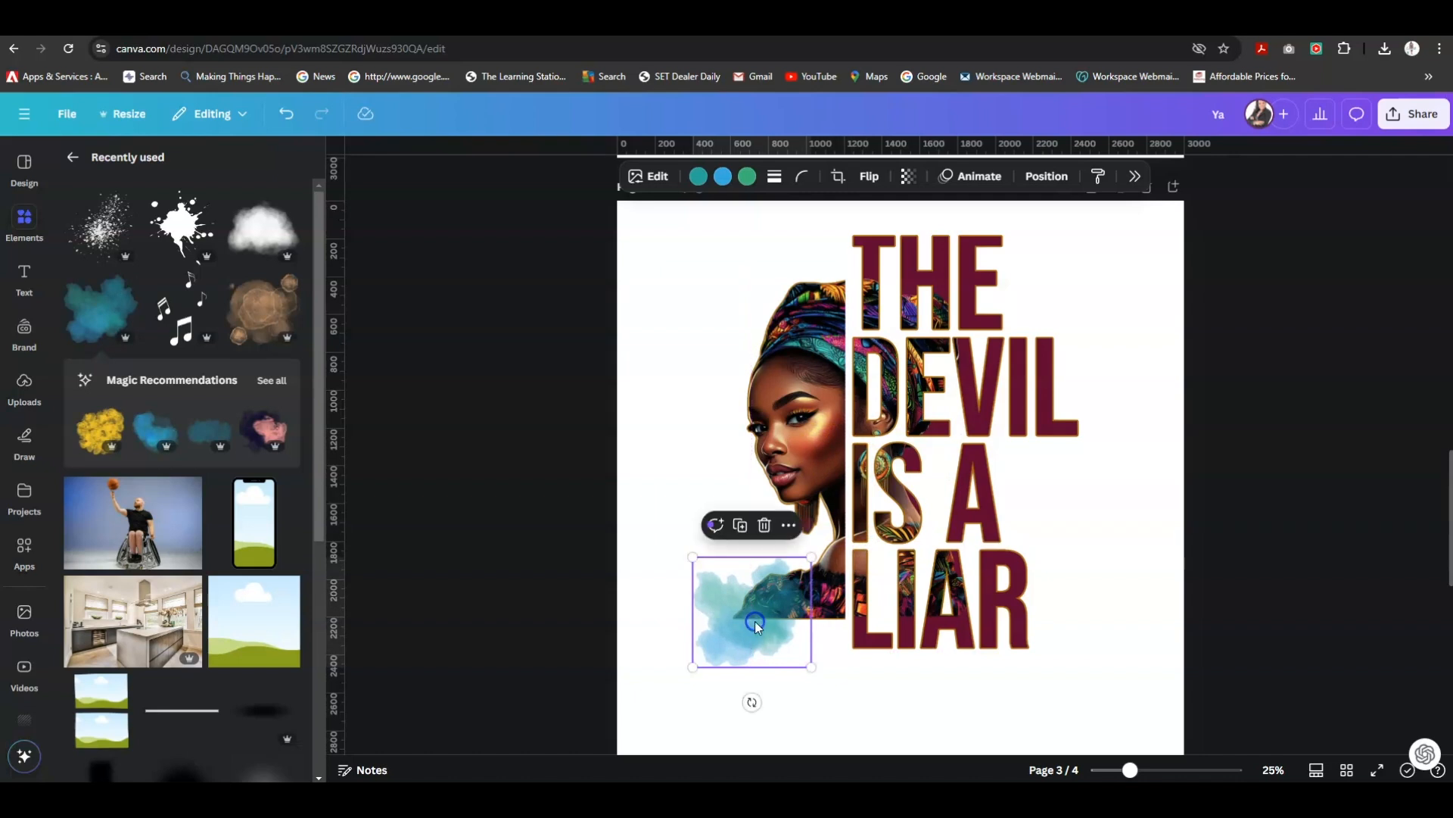
click(744, 530)
drag(759, 623, 834, 622)
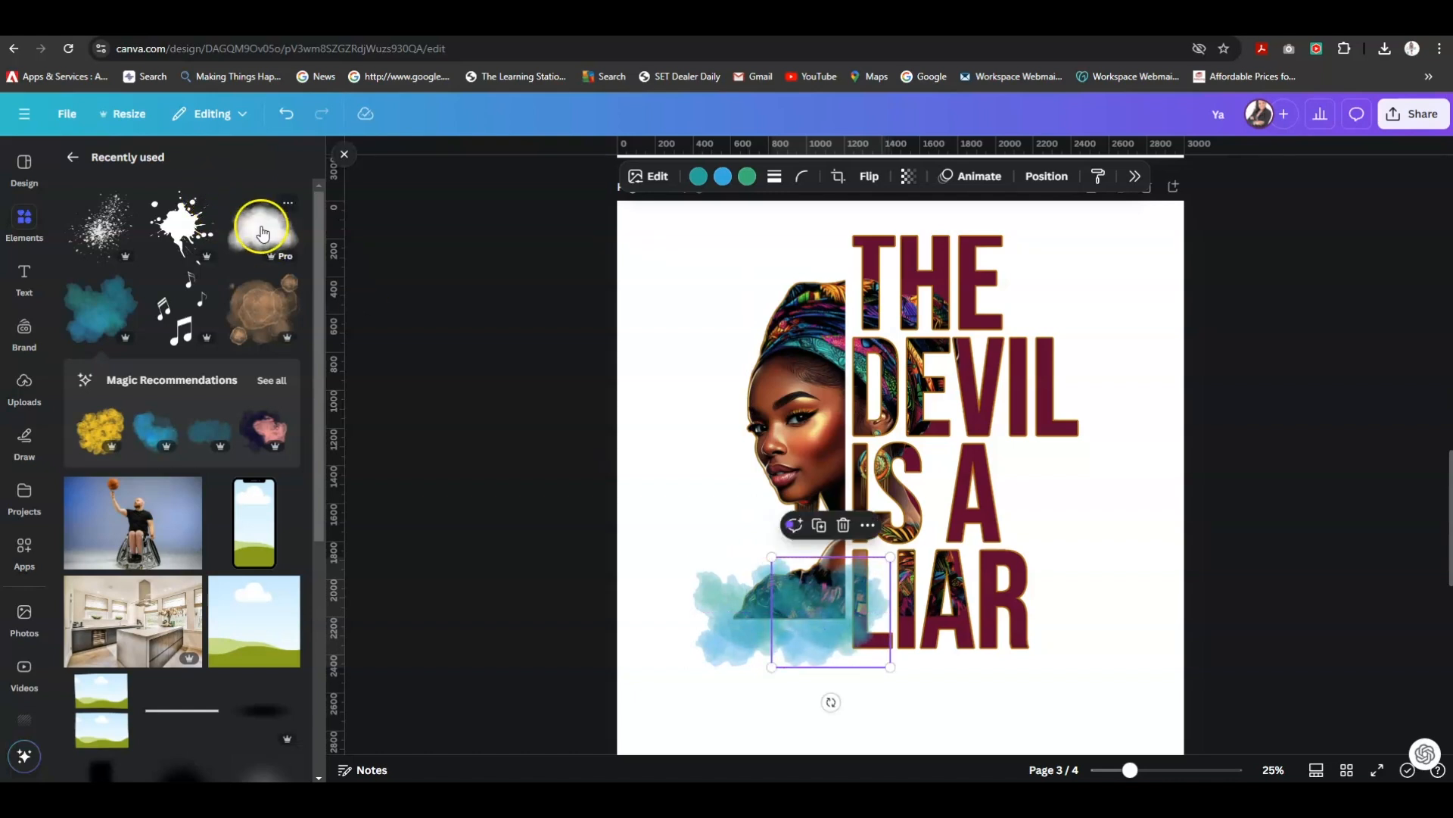
Add the white cloud element, duplicate it, and arrange both reduced clouds over the teal splashes.
click(263, 234)
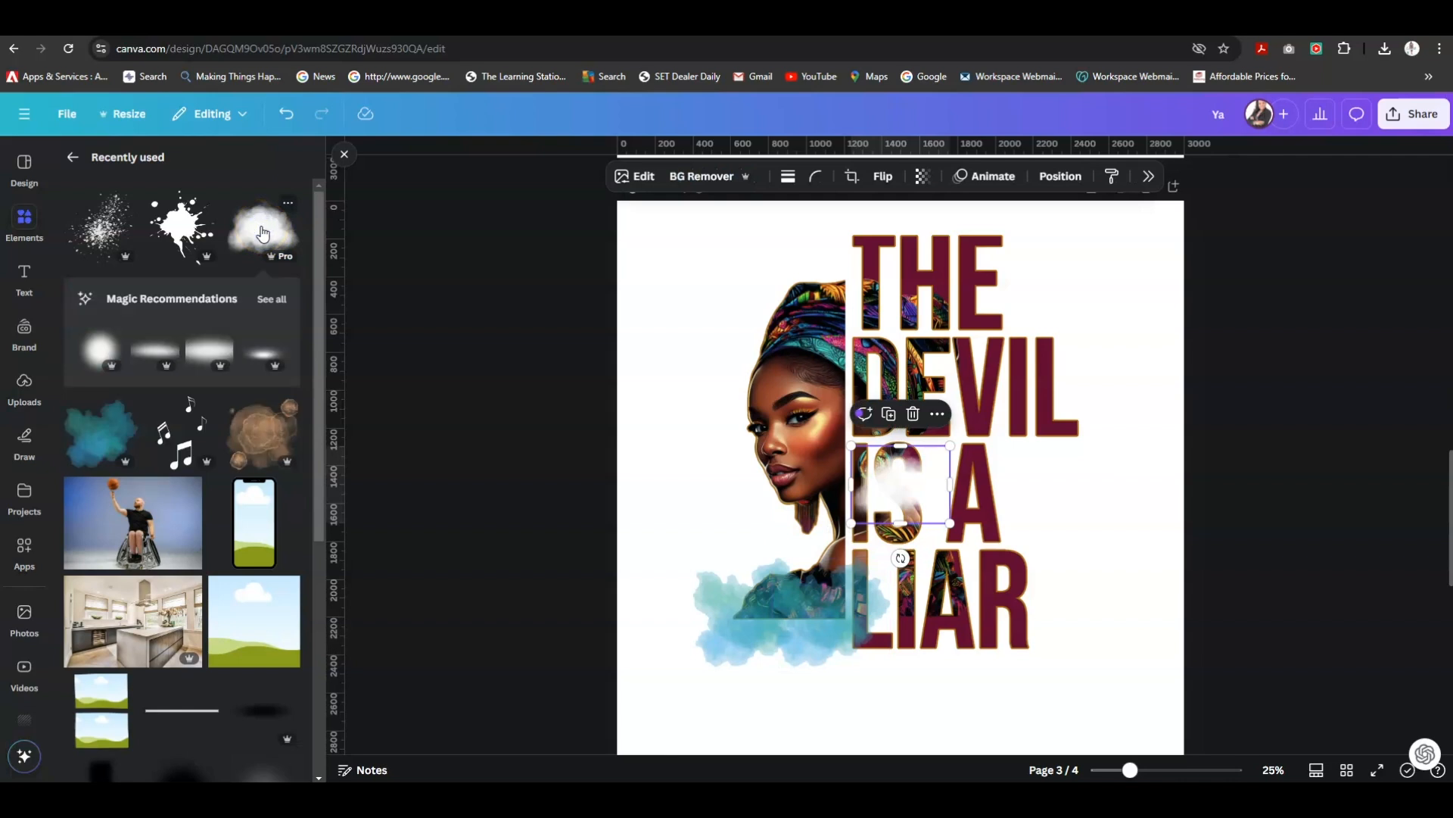
drag(897, 490, 787, 623)
click(810, 621)
click(982, 700)
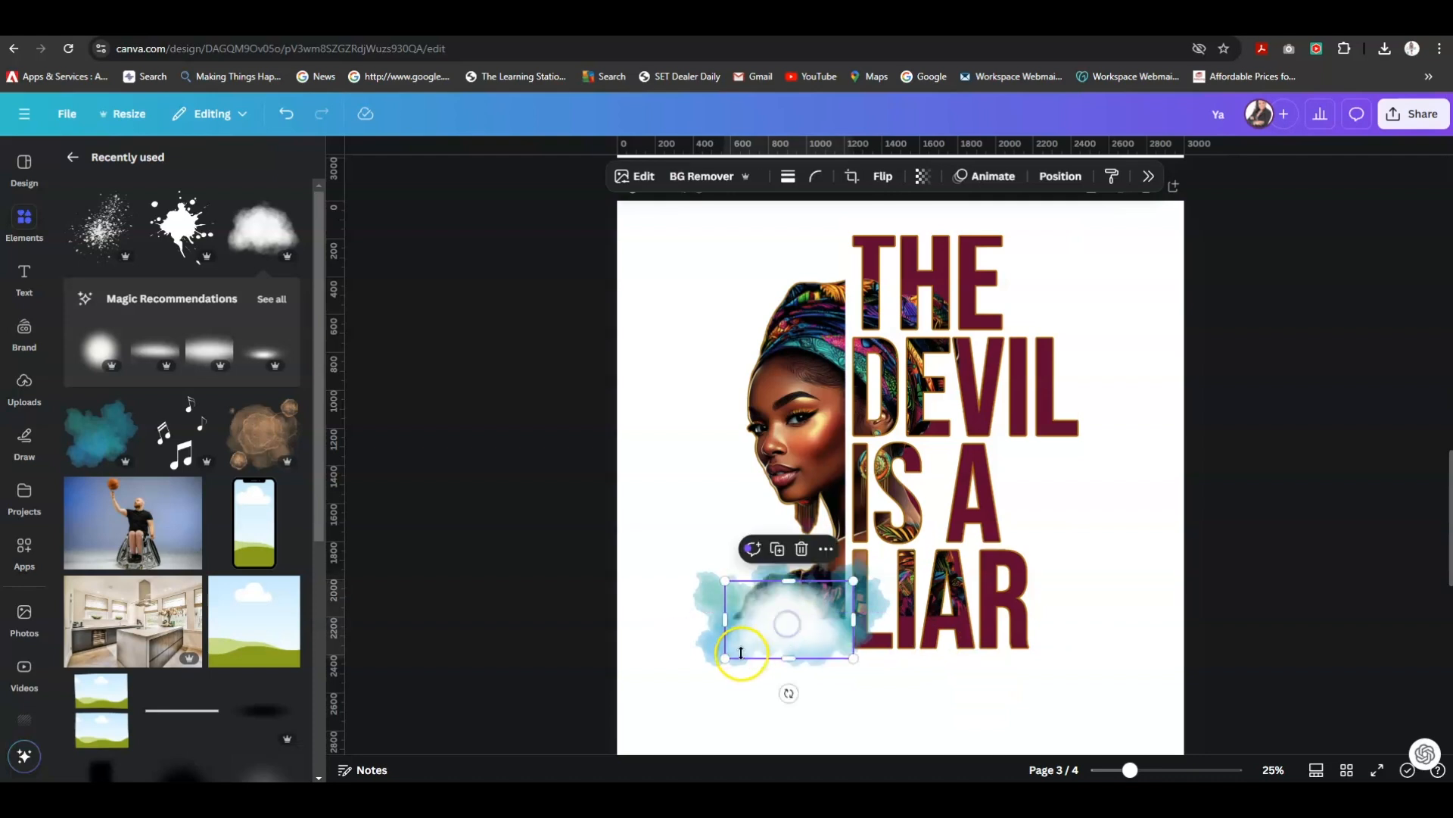
drag(726, 657, 752, 618)
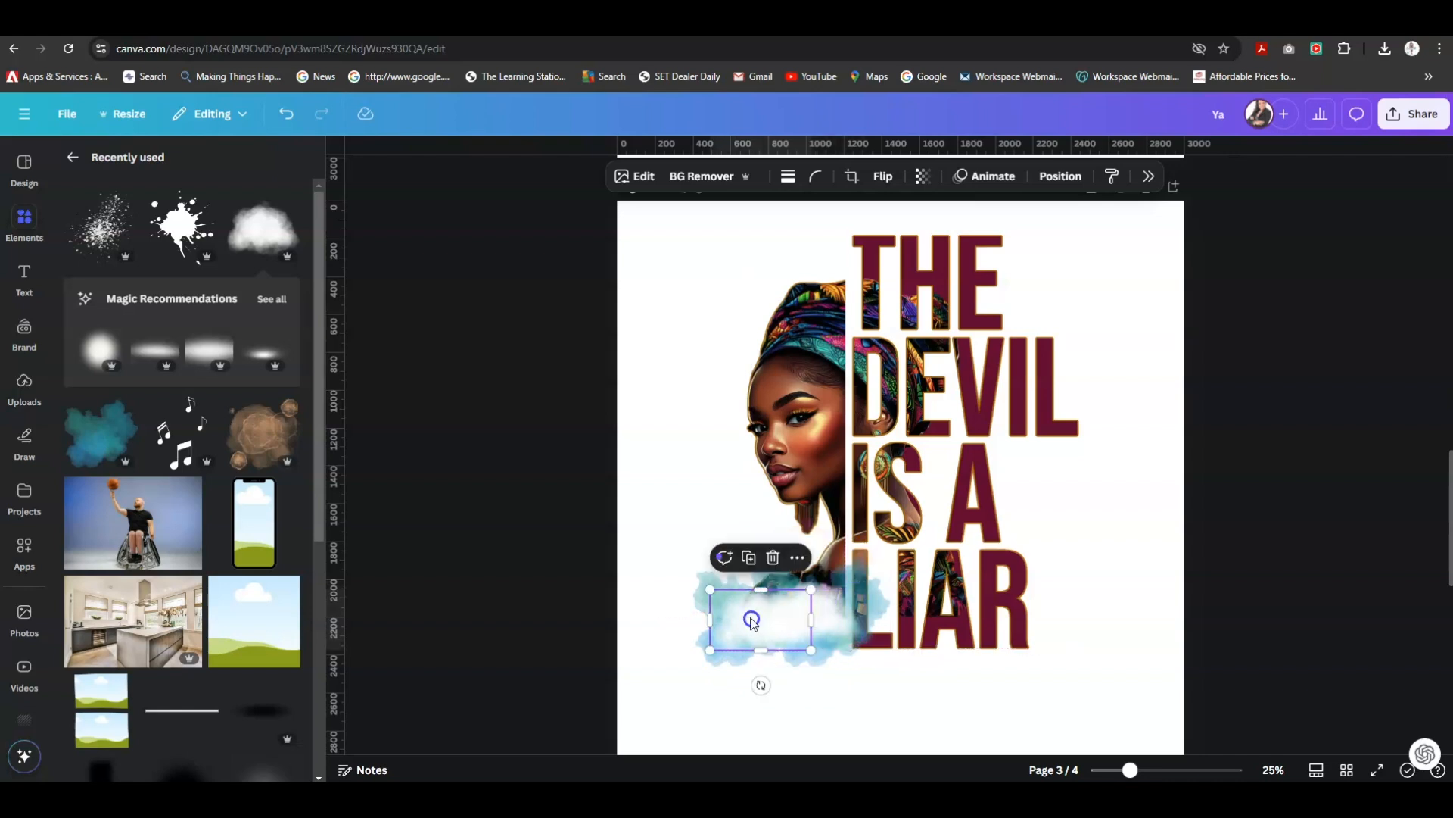
Move the duplicate teal splash nearest the lettering to the front of the layer order, above the white clouds.
click(820, 661)
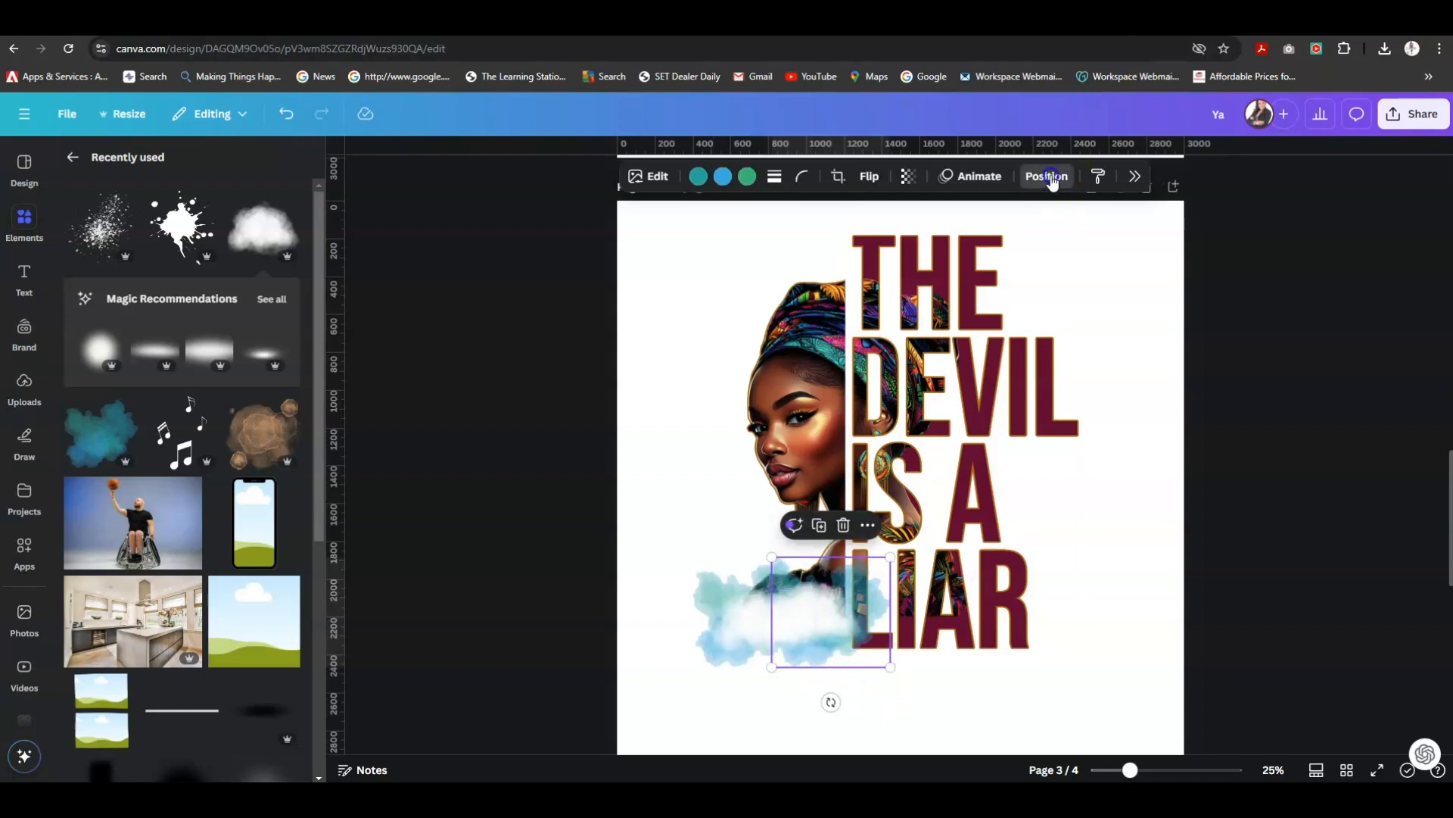
click(1047, 176)
drag(1324, 338, 1330, 289)
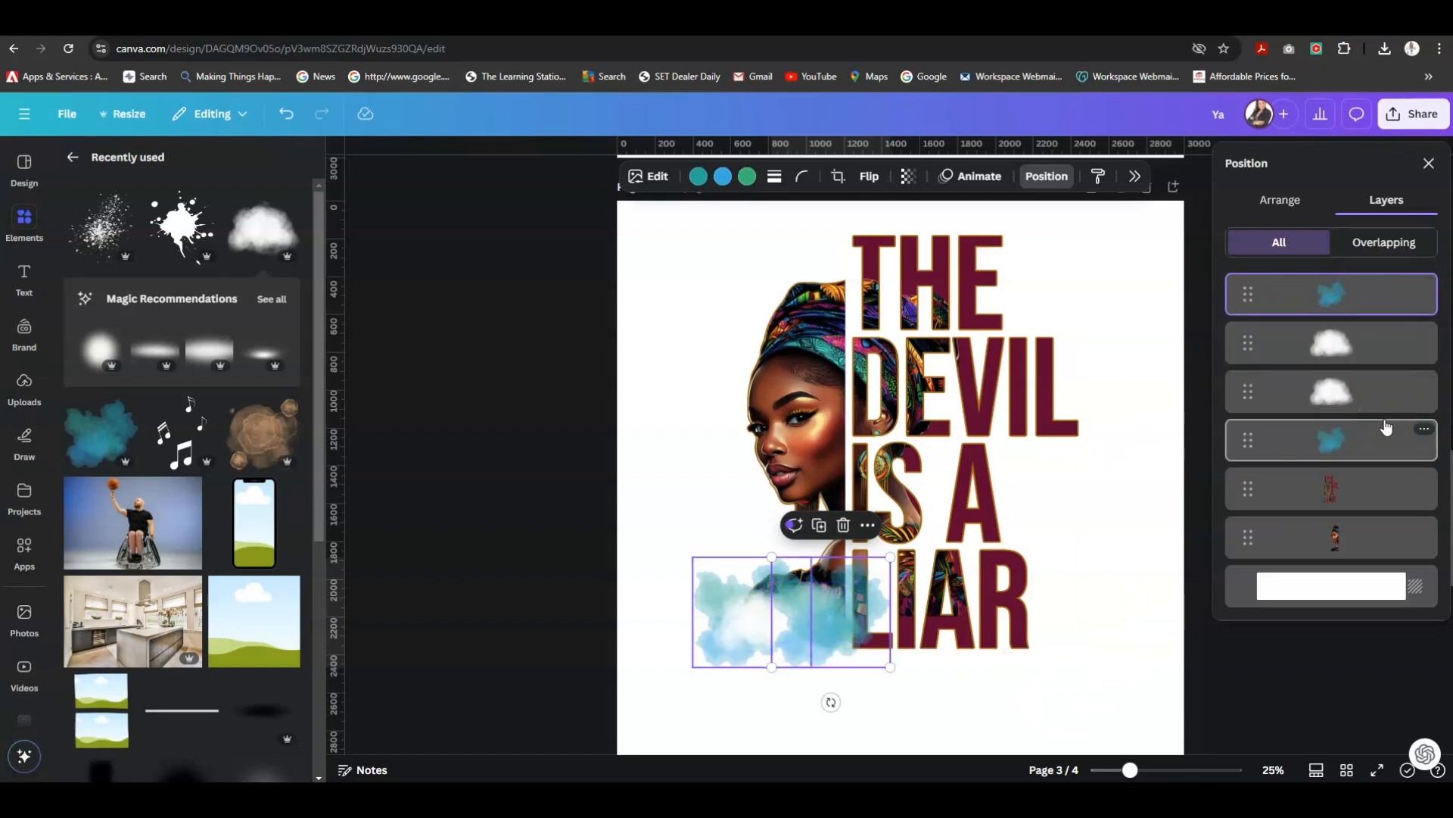
Move both teal splashes and both white clouds together behind the lettering layer, and deselect them.
click(1378, 294)
shift+click(1370, 349)
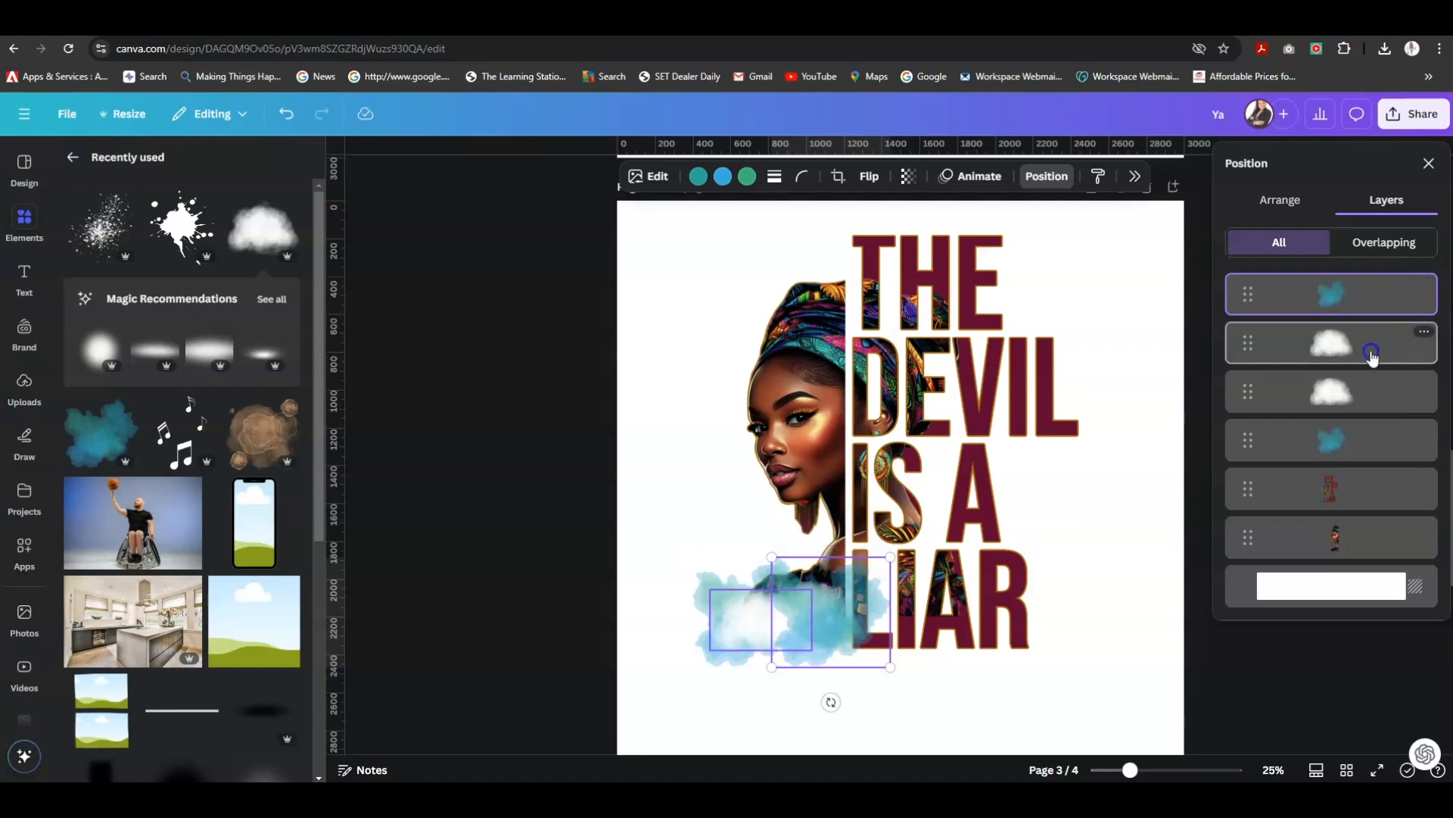
shift+click(1374, 394)
shift+click(1369, 443)
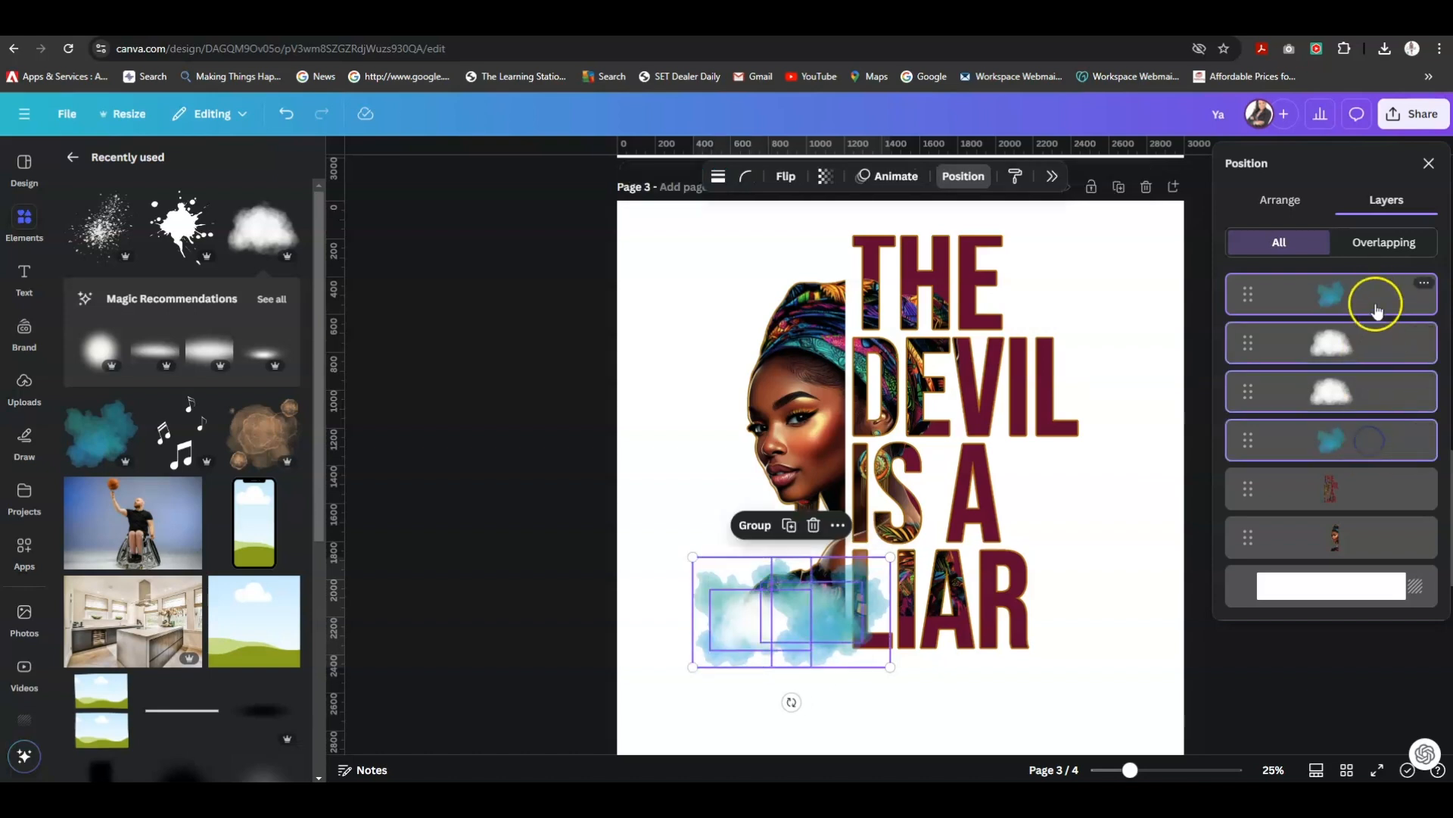
drag(1374, 303, 1380, 508)
click(1018, 712)
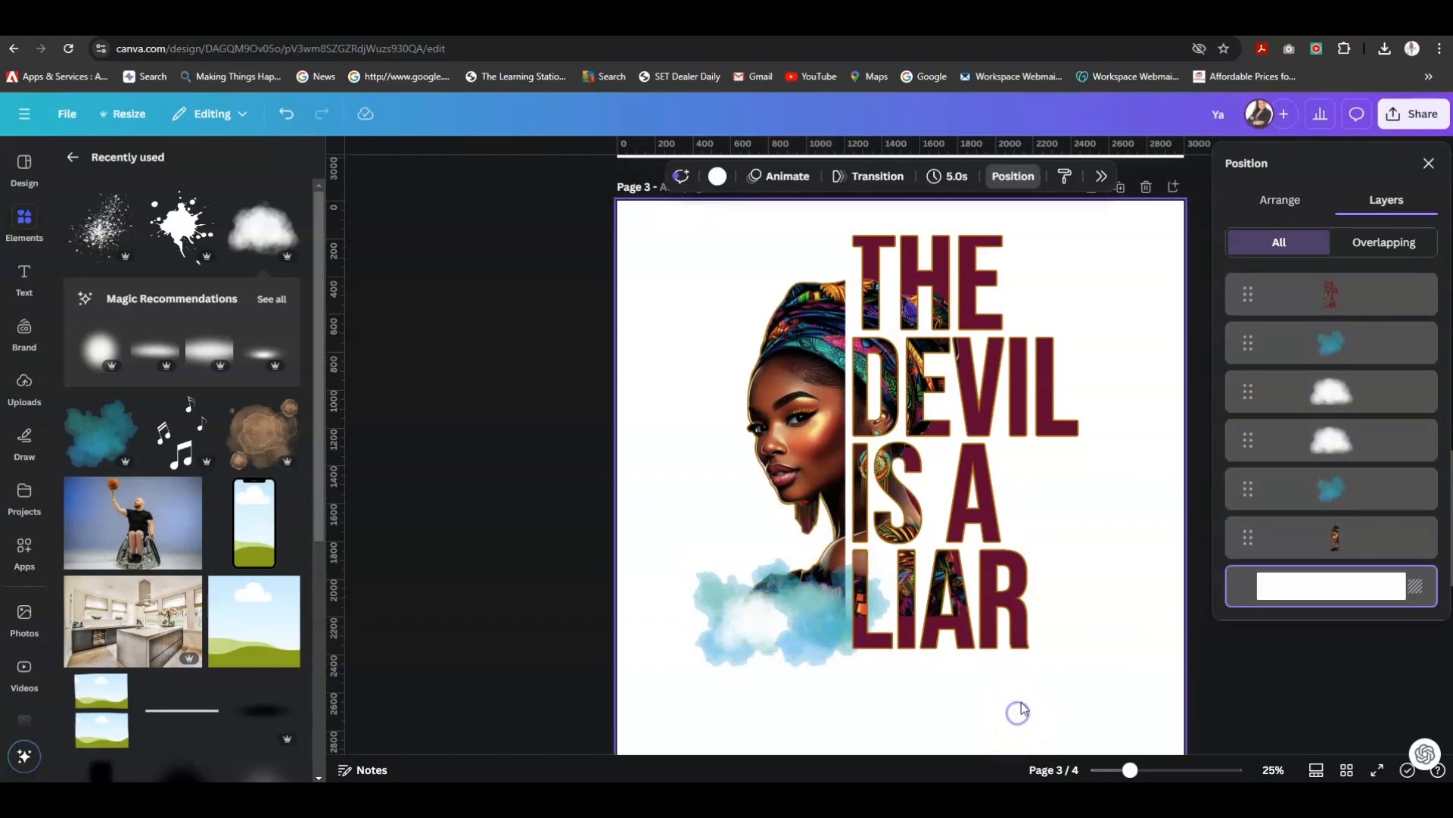
click(1016, 691)
Add the paint splatter element beside the portrait's shoulder and recolor it with the lettering's burgundy.
click(181, 231)
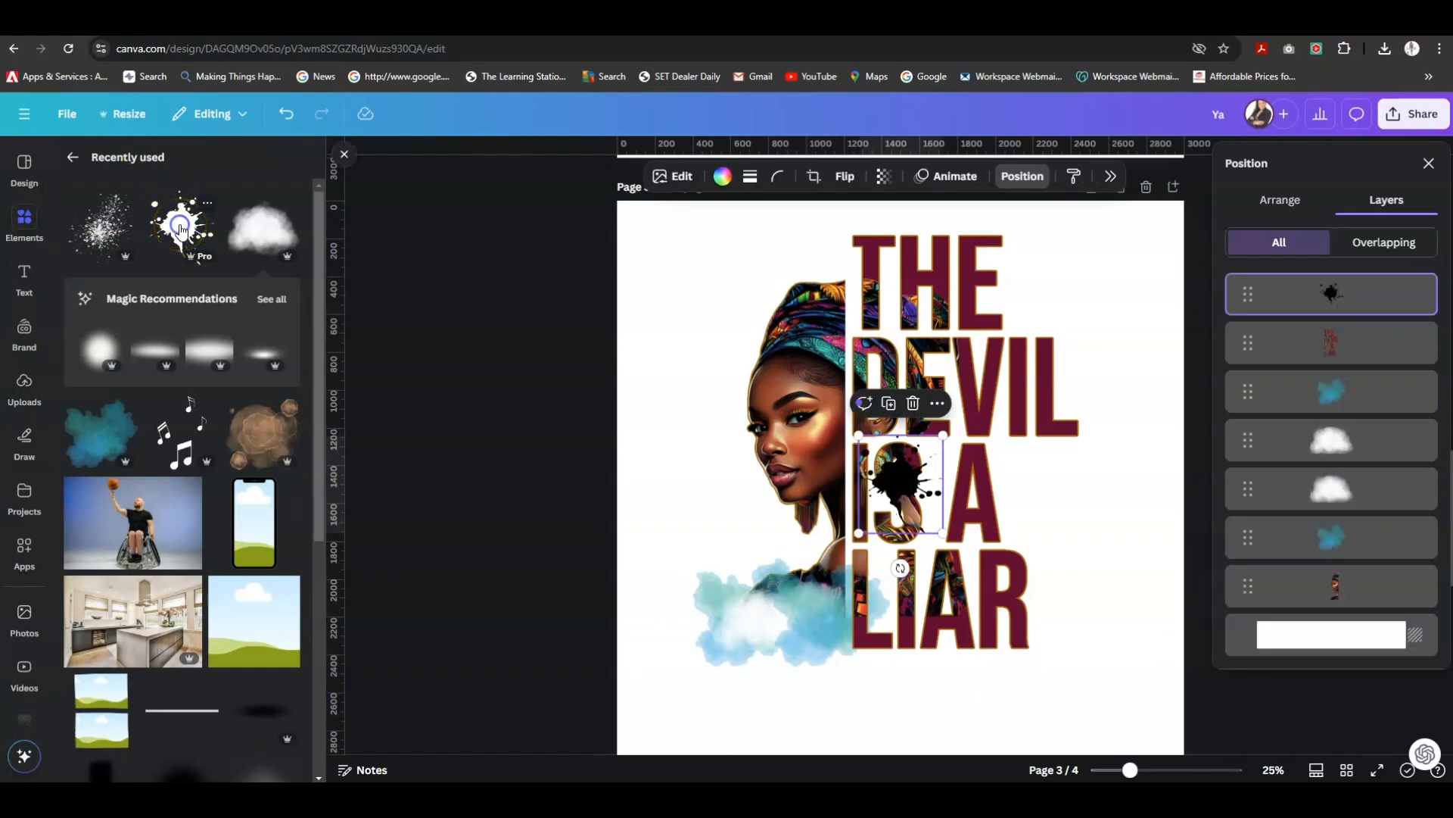
drag(908, 484, 735, 587)
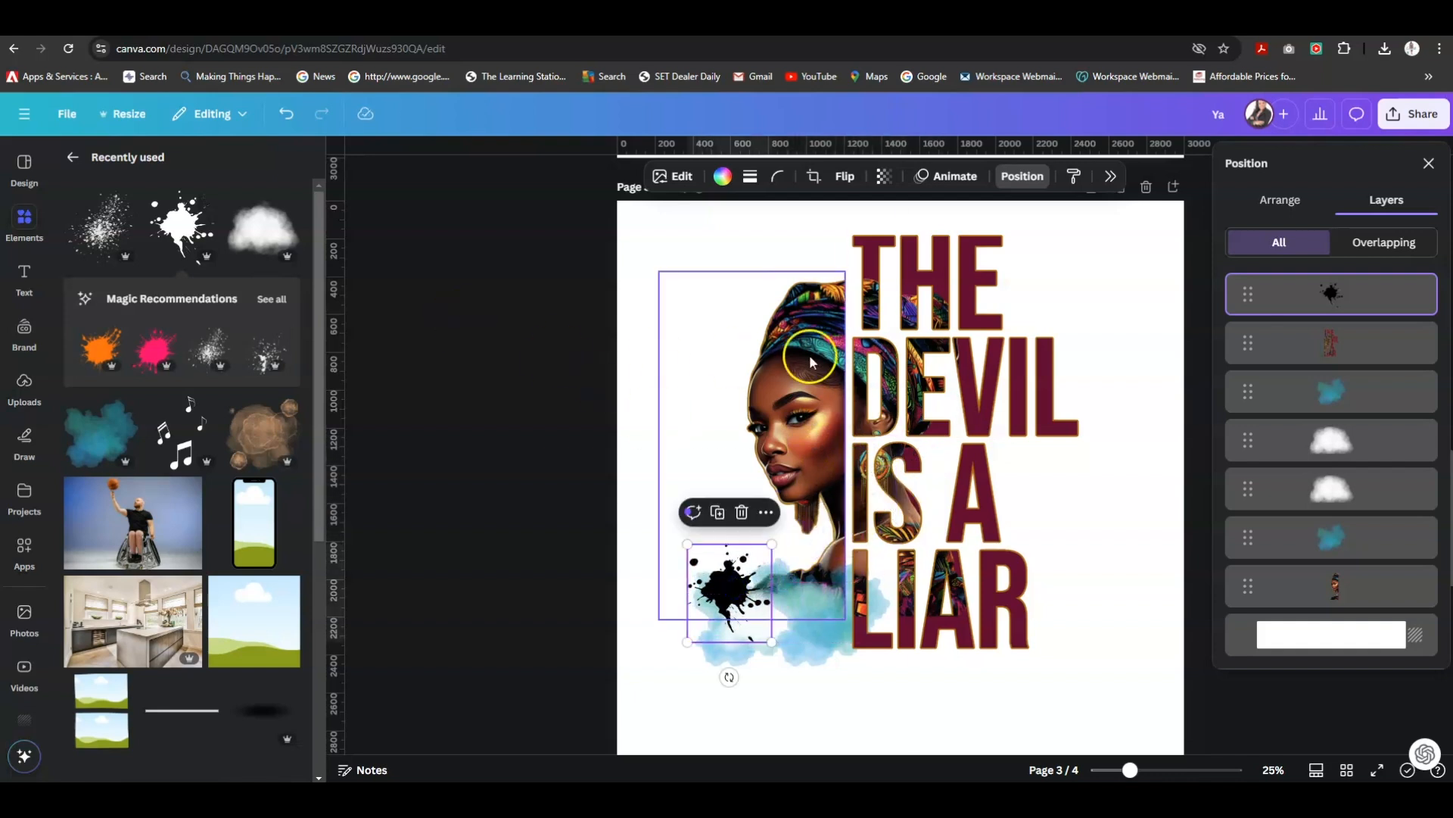
click(724, 178)
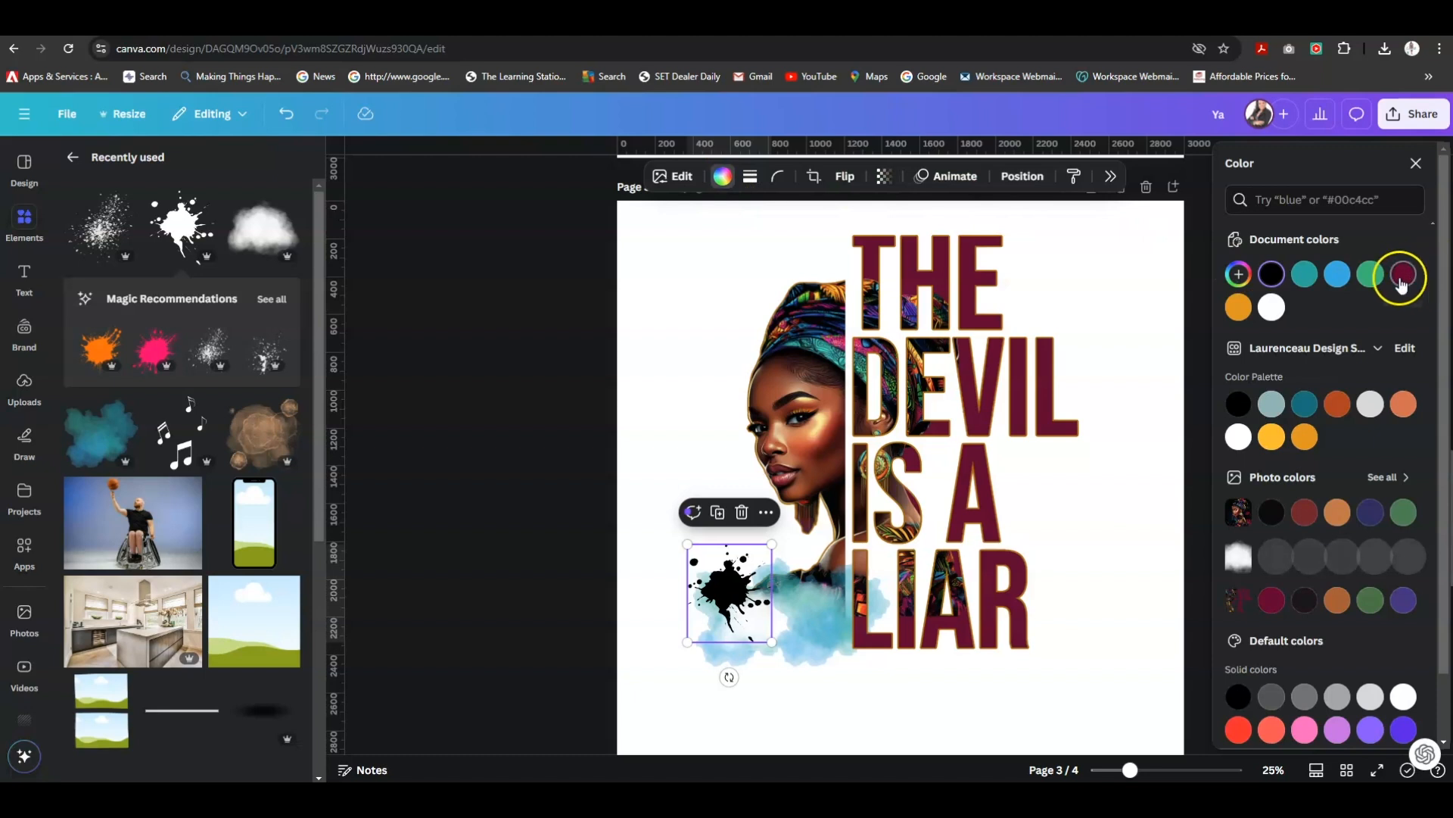
click(1402, 277)
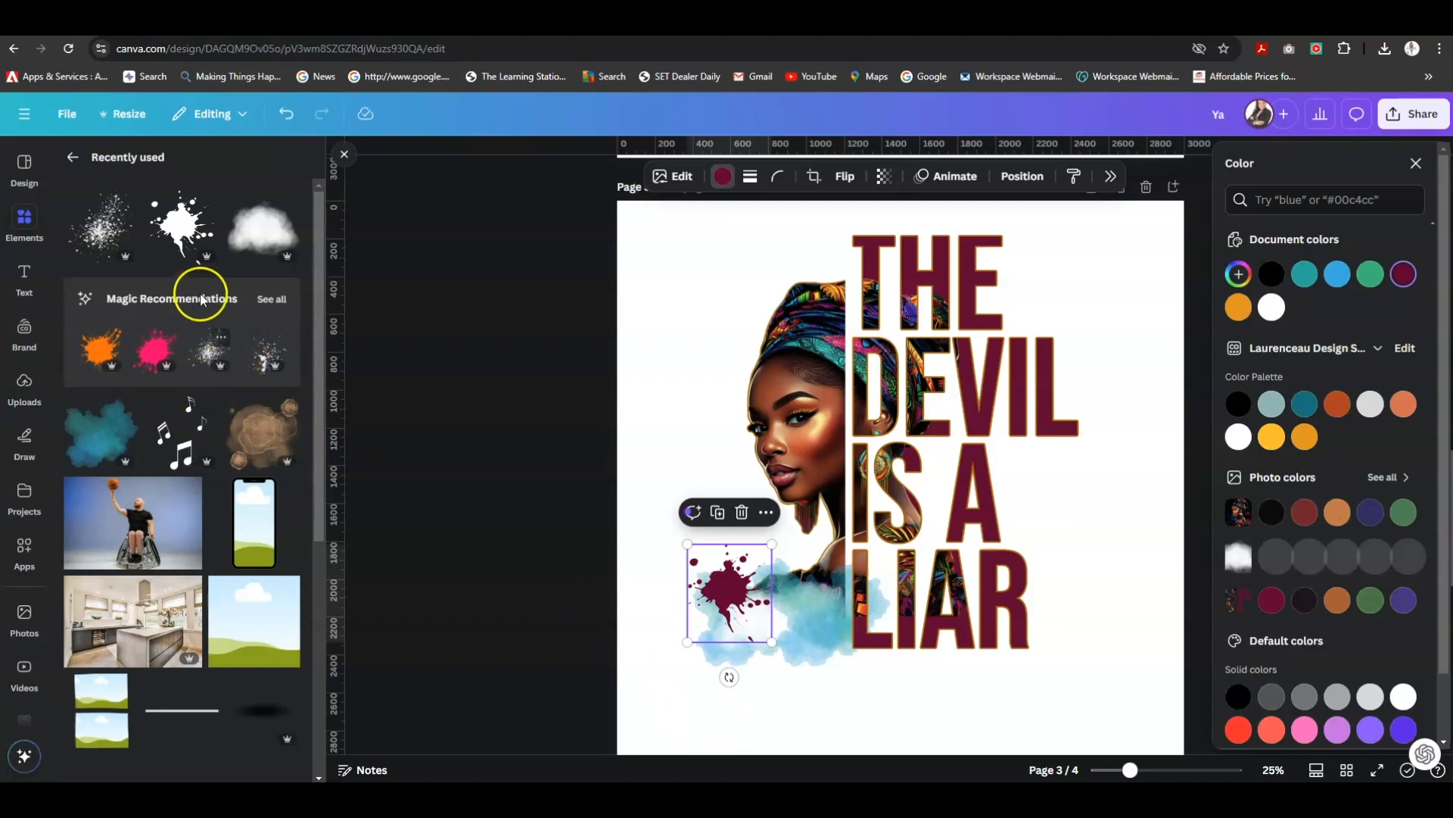
Add the fine speckle splatter over the teal splashes and recolor it with the document's green.
click(104, 229)
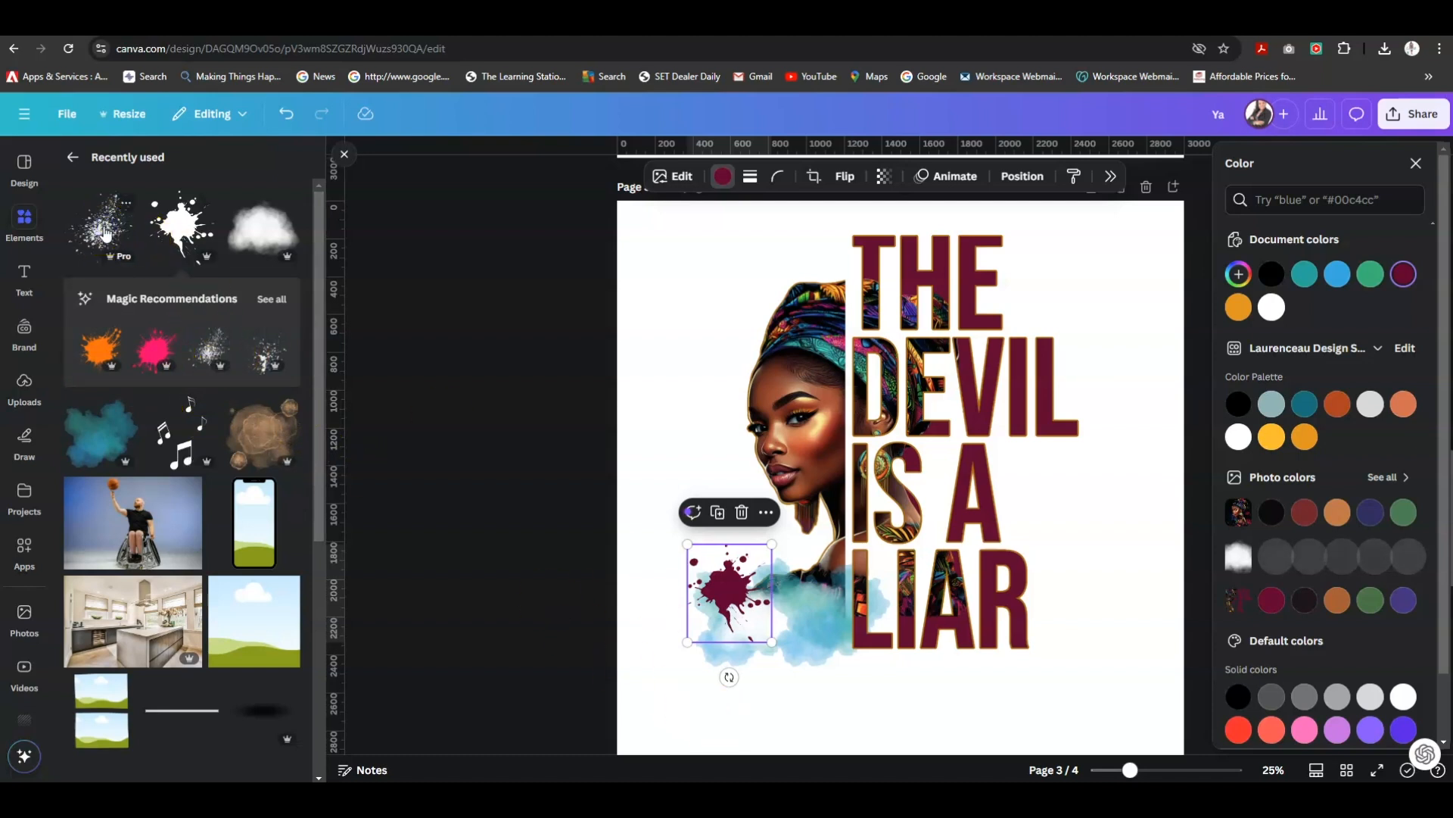
drag(907, 488, 815, 611)
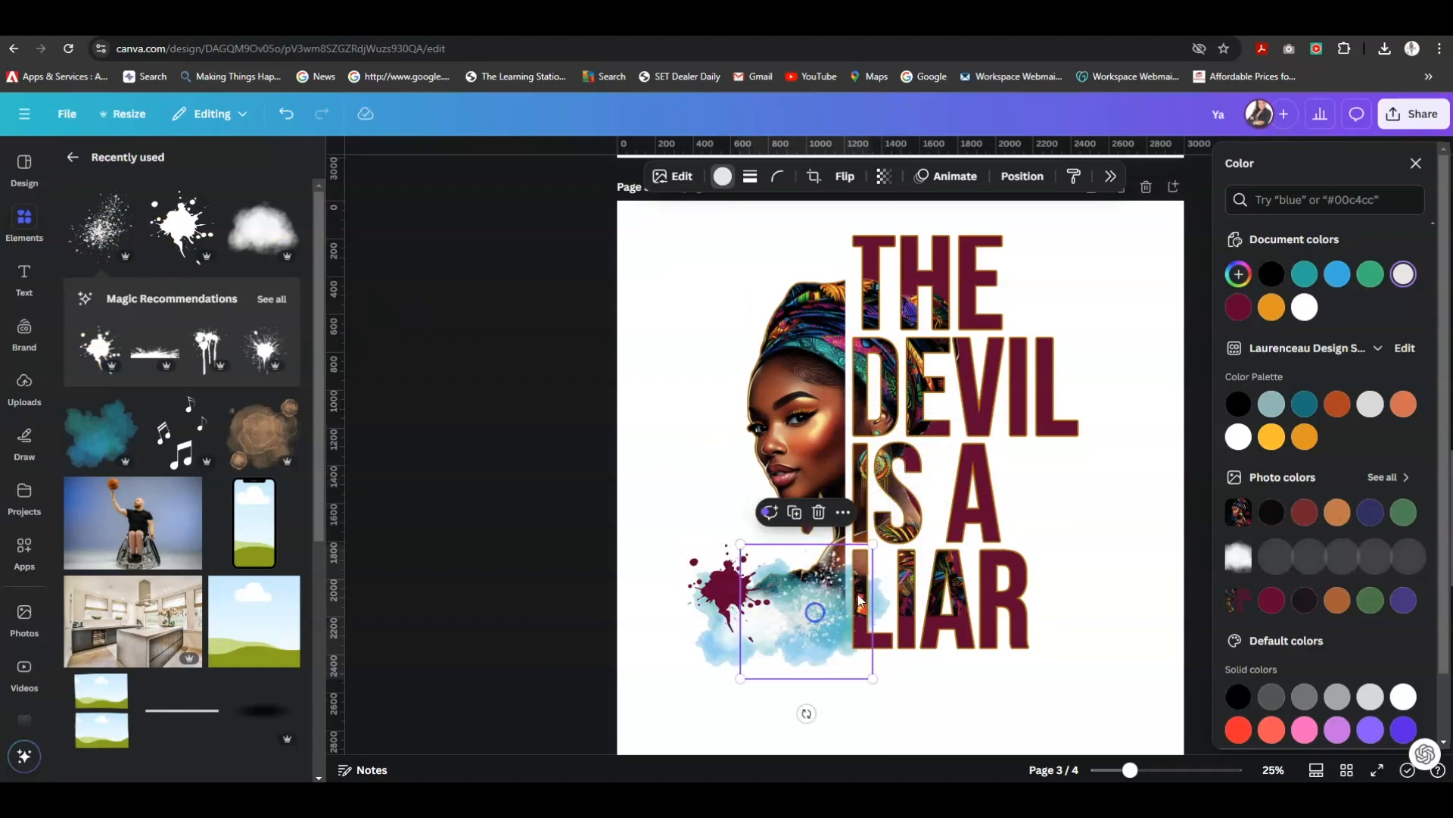
click(1370, 281)
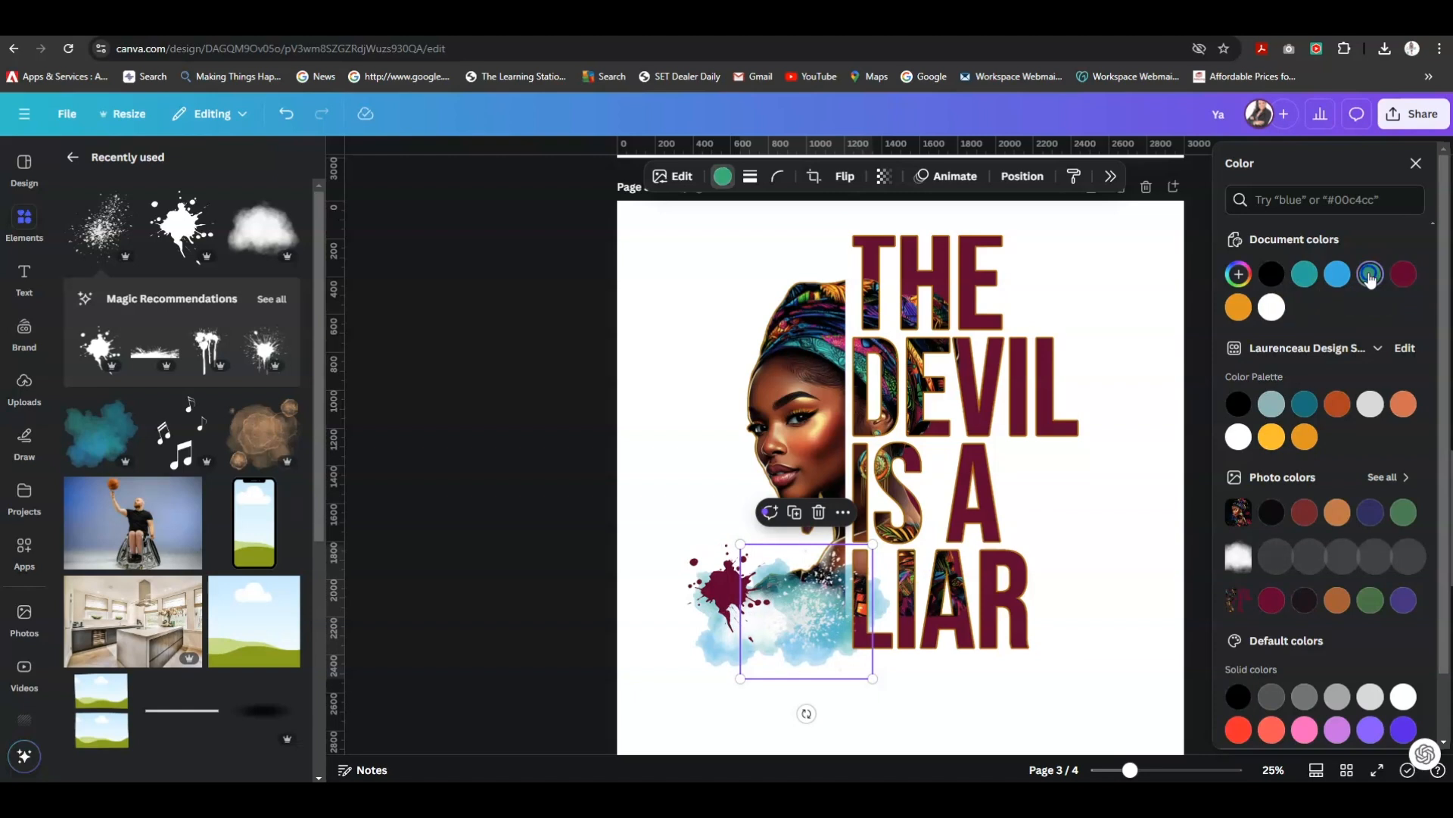
drag(804, 609, 802, 597)
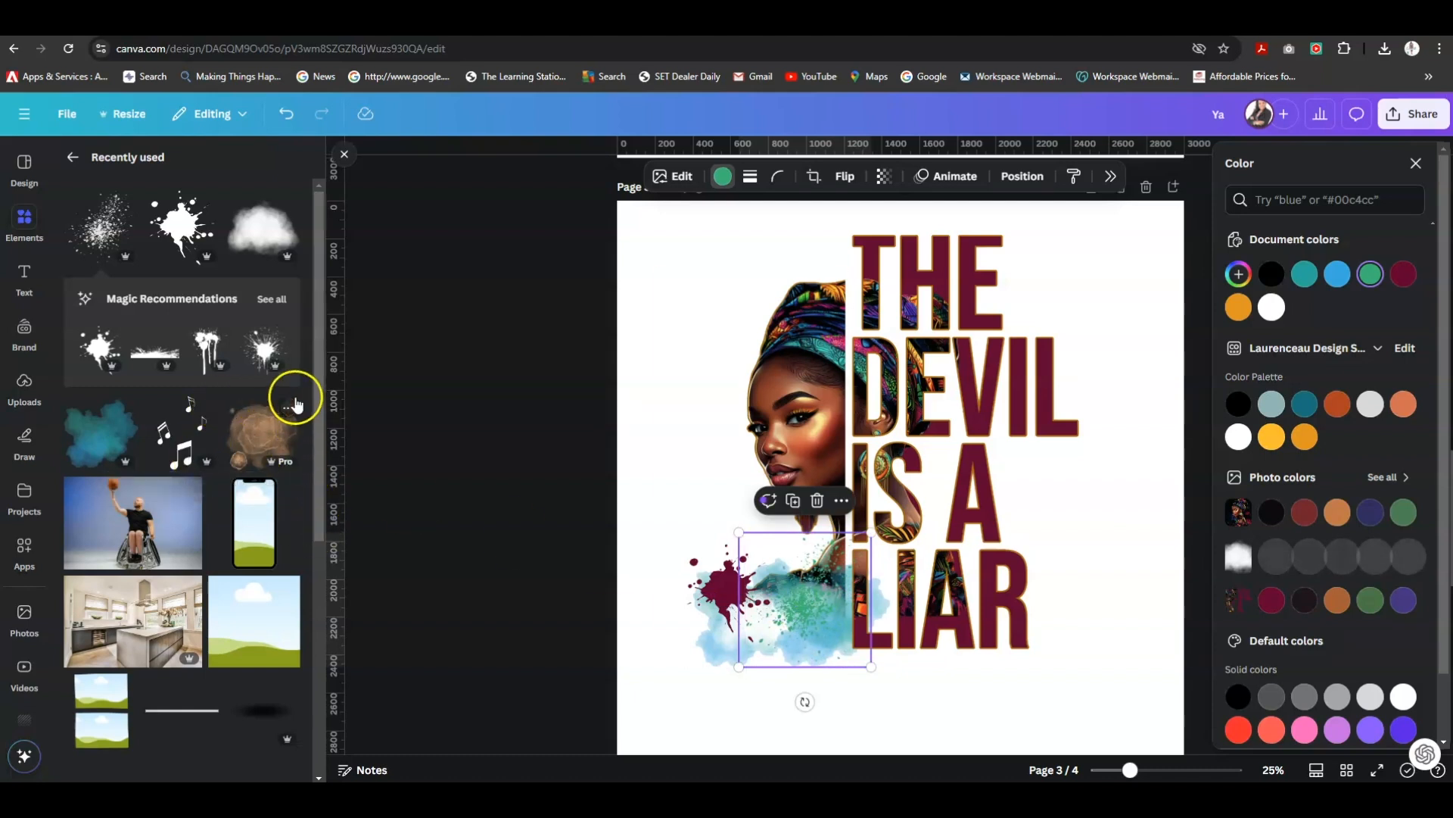
Add the recommended dripping burst splatter in orange #e49611, shrunk to a small accent over the splashes, and close the elements.
click(264, 348)
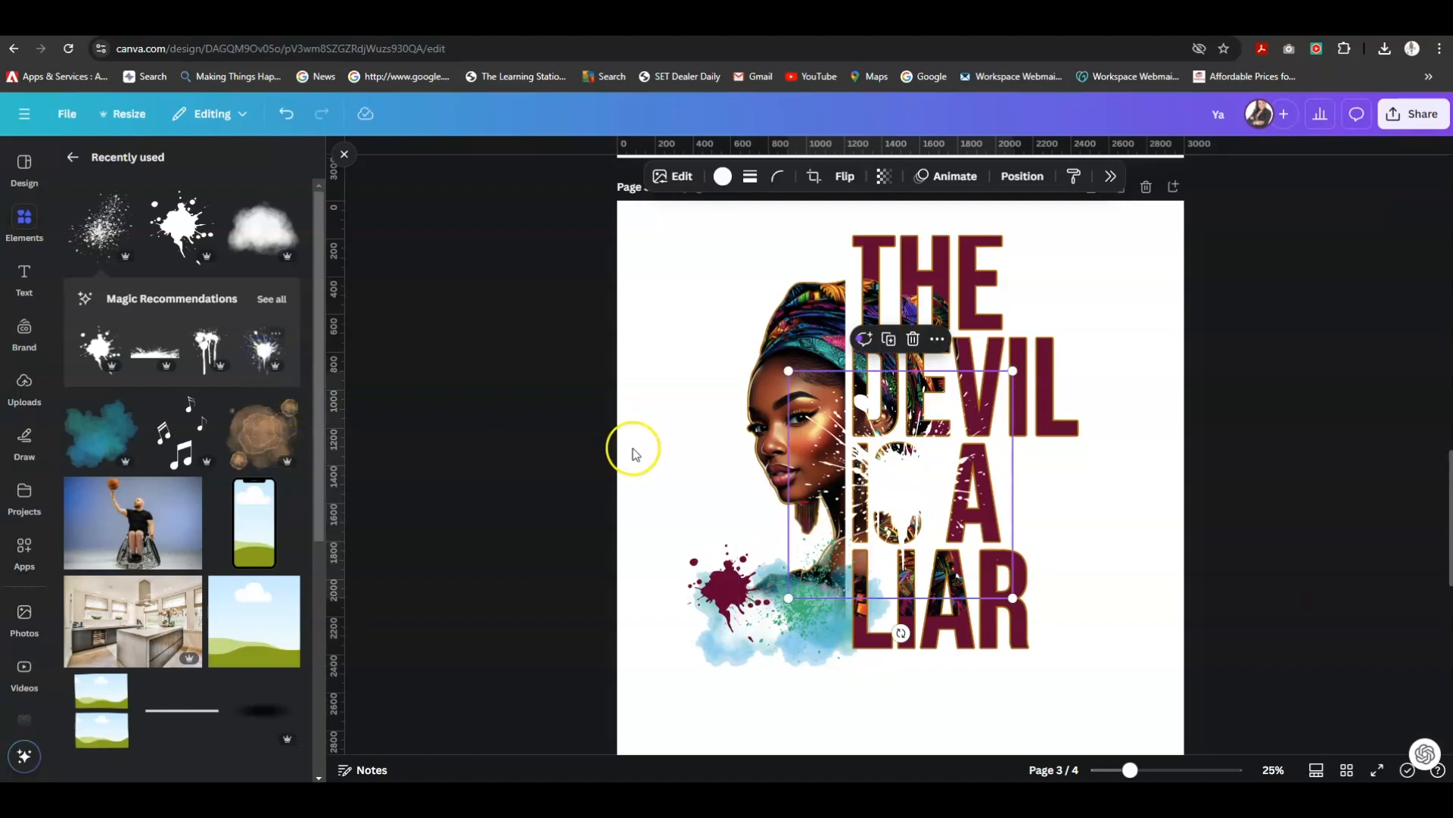
drag(905, 490, 782, 630)
click(720, 176)
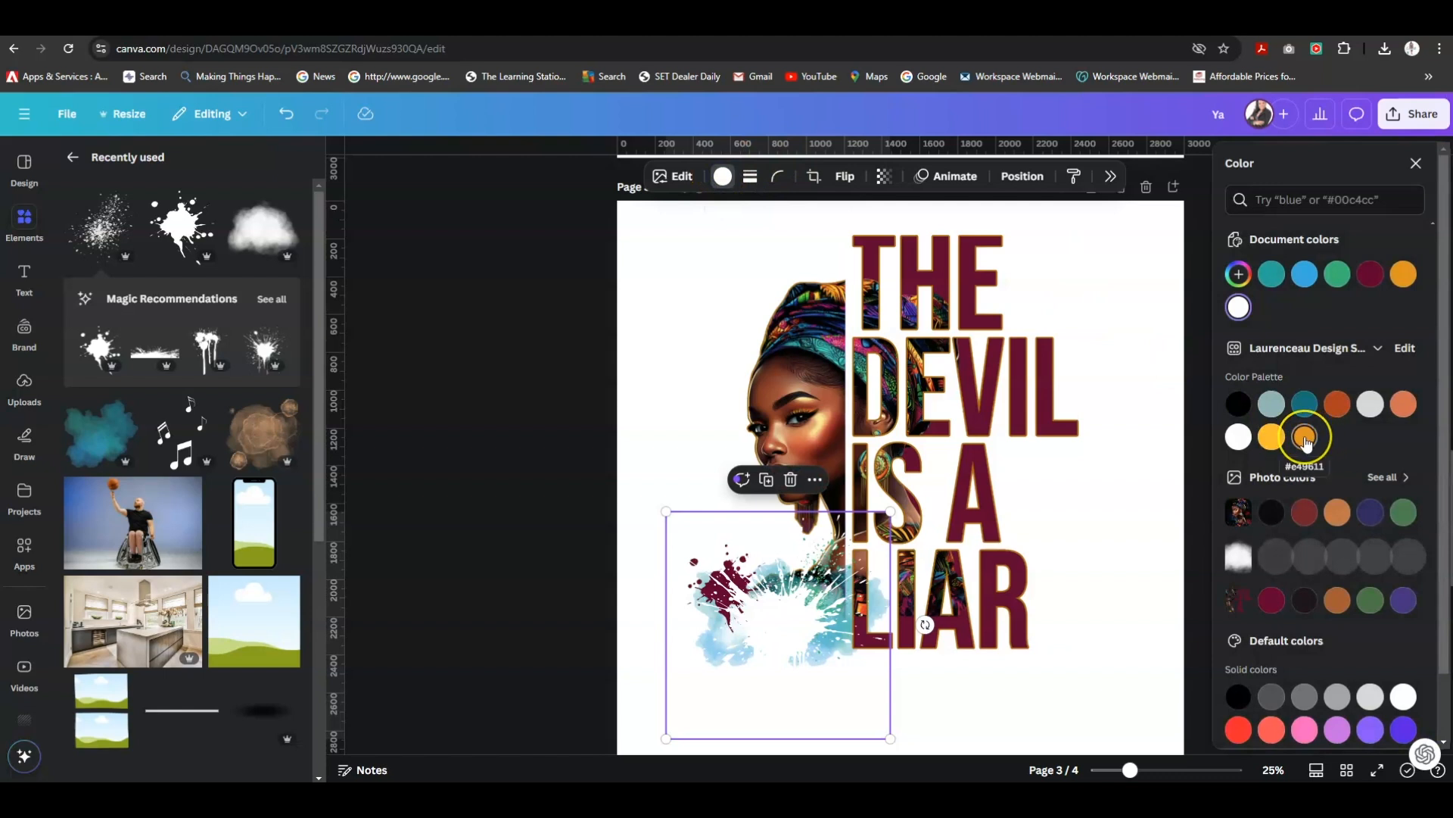
click(1405, 274)
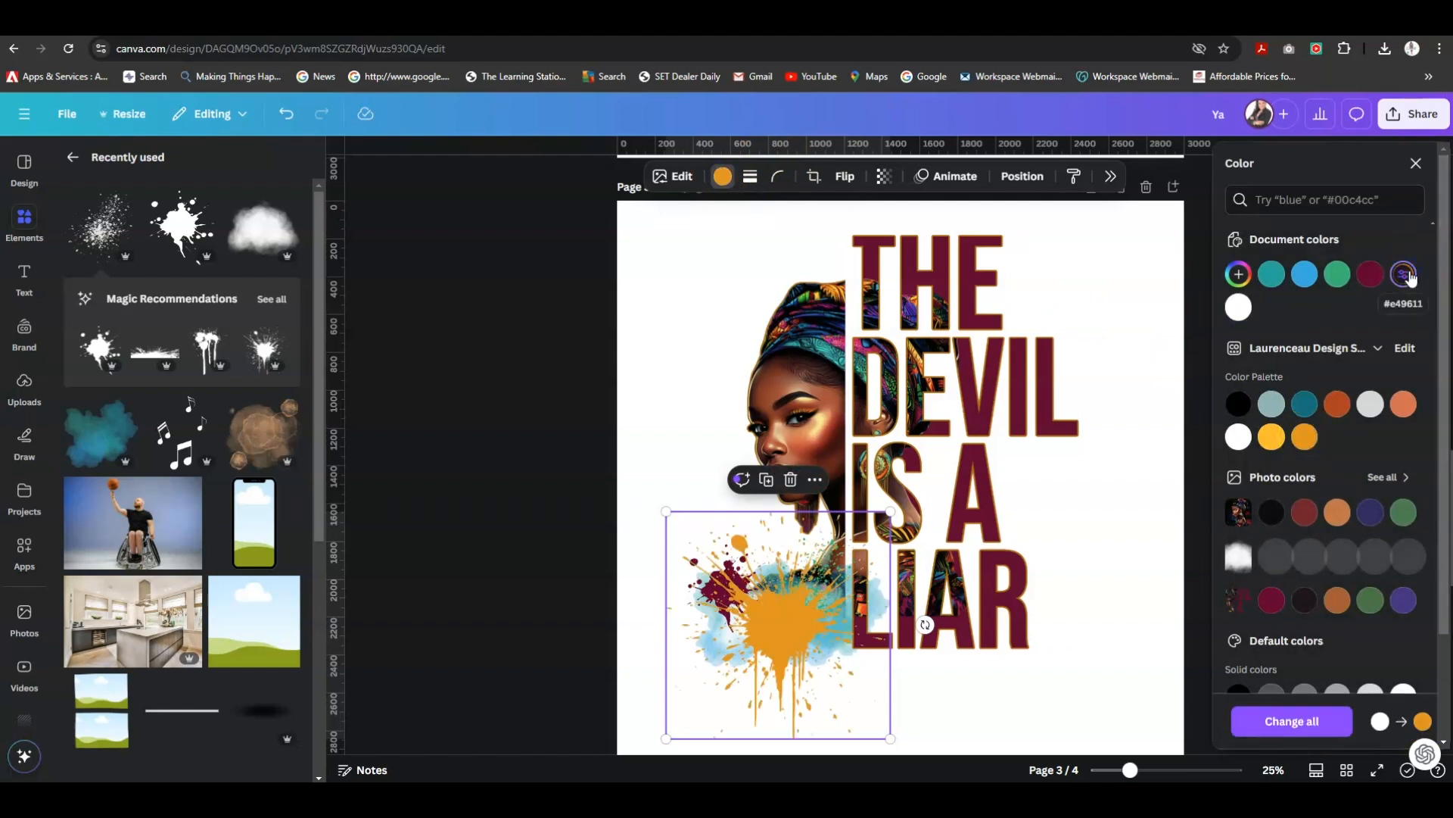
drag(890, 739, 770, 625)
click(676, 386)
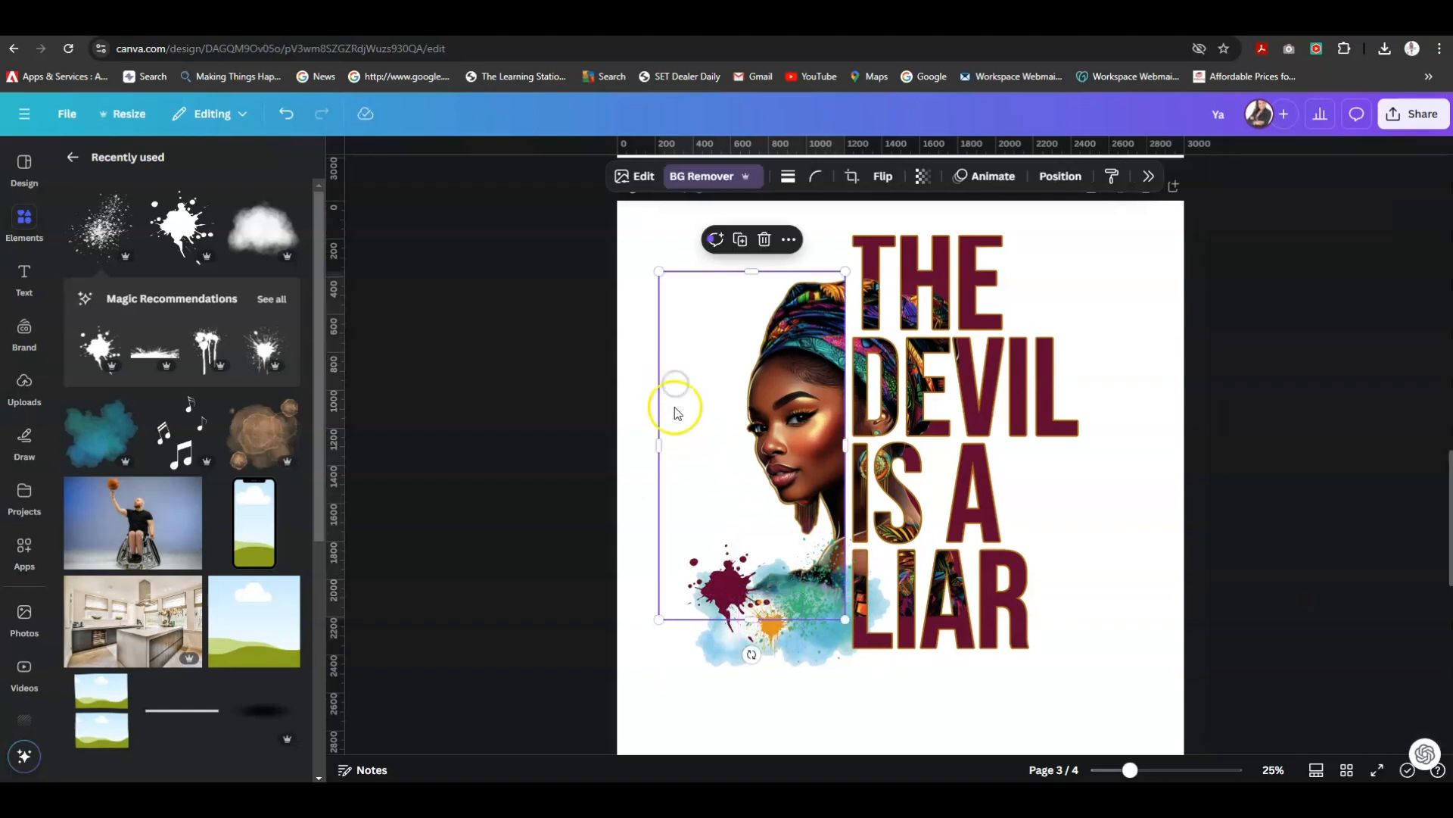
click(624, 351)
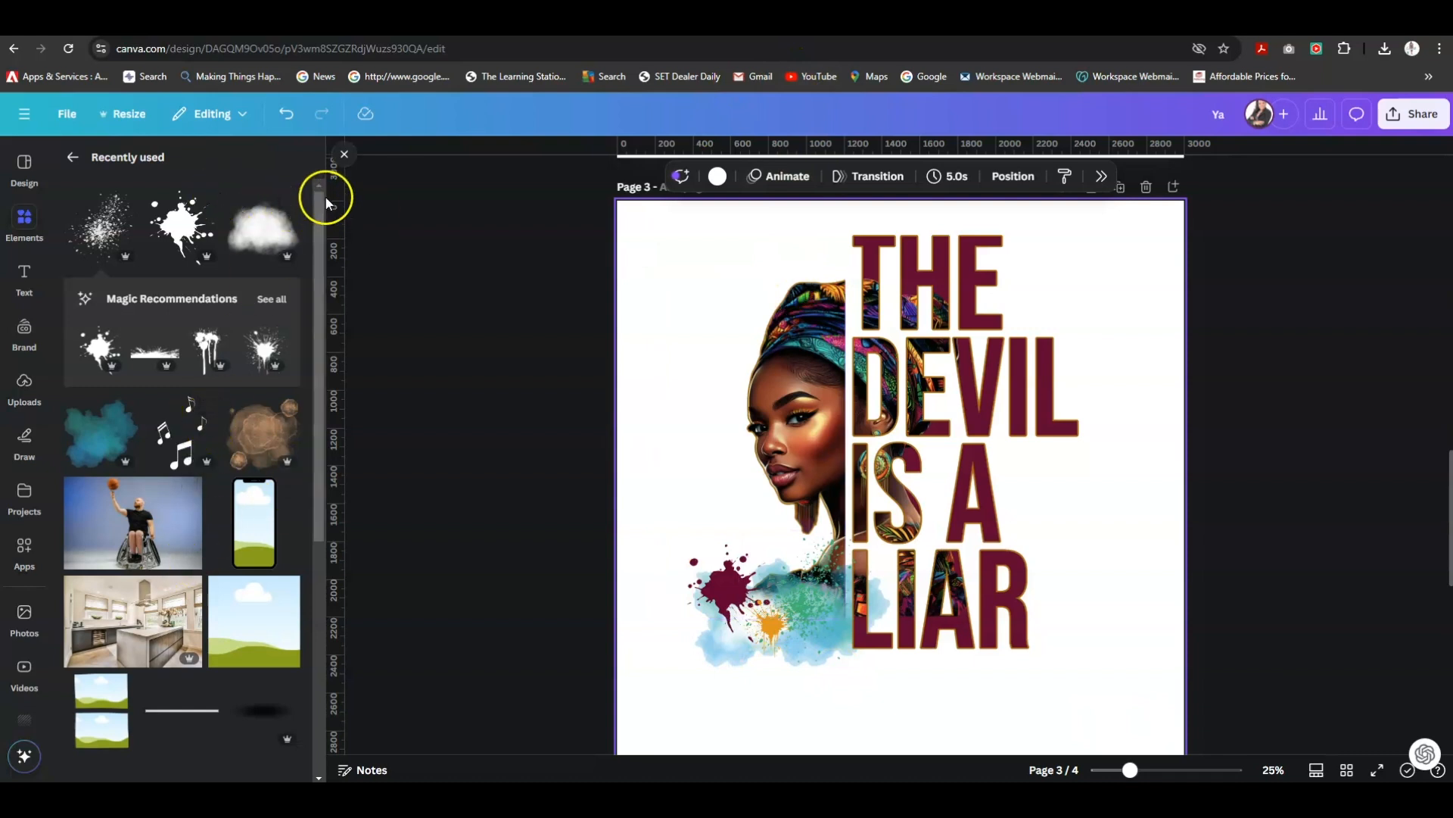
click(344, 155)
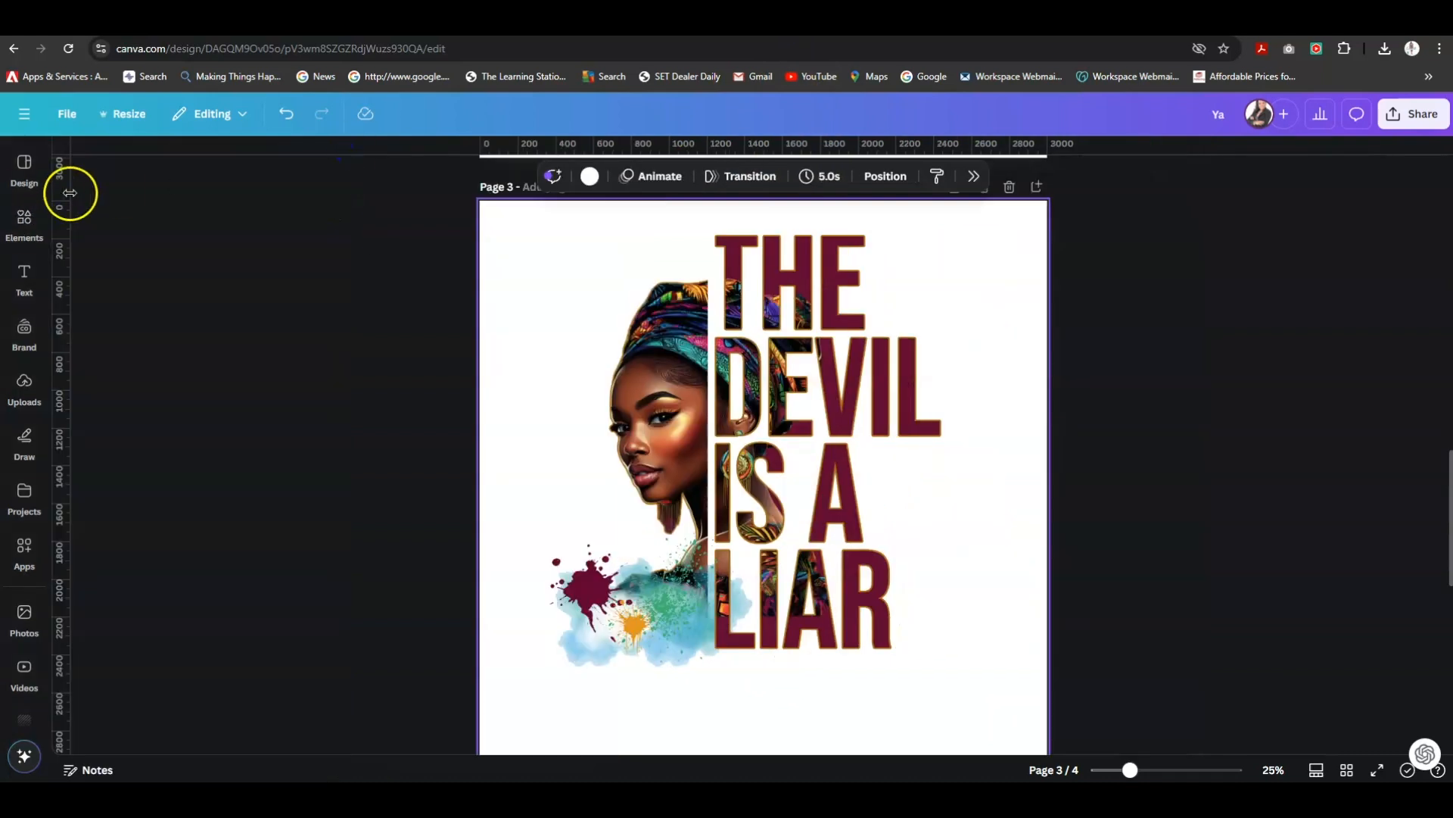
Add a heading text and place it below the portrait's splash artwork.
mouse_move(23, 284)
click(171, 283)
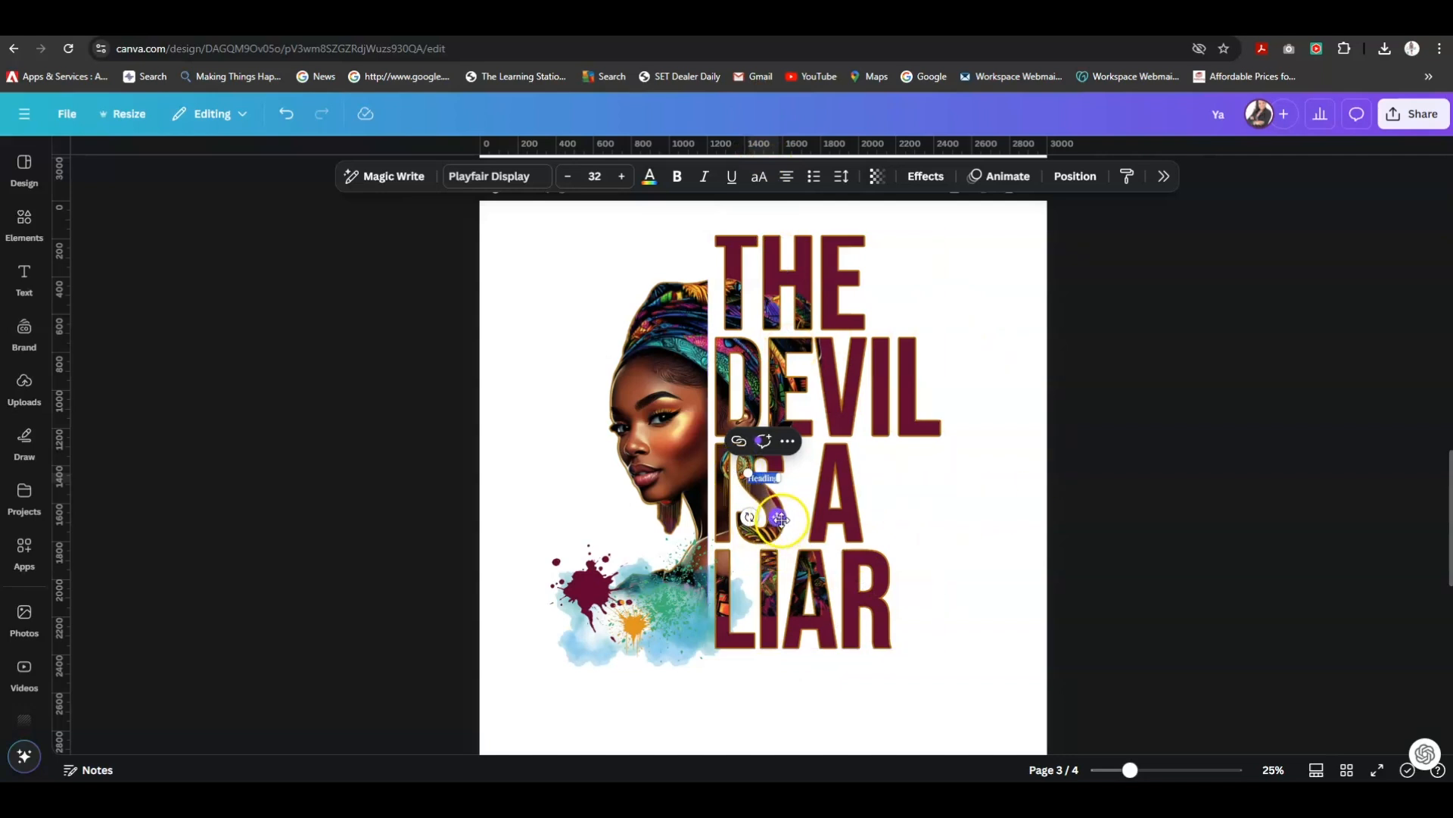
drag(776, 518, 683, 738)
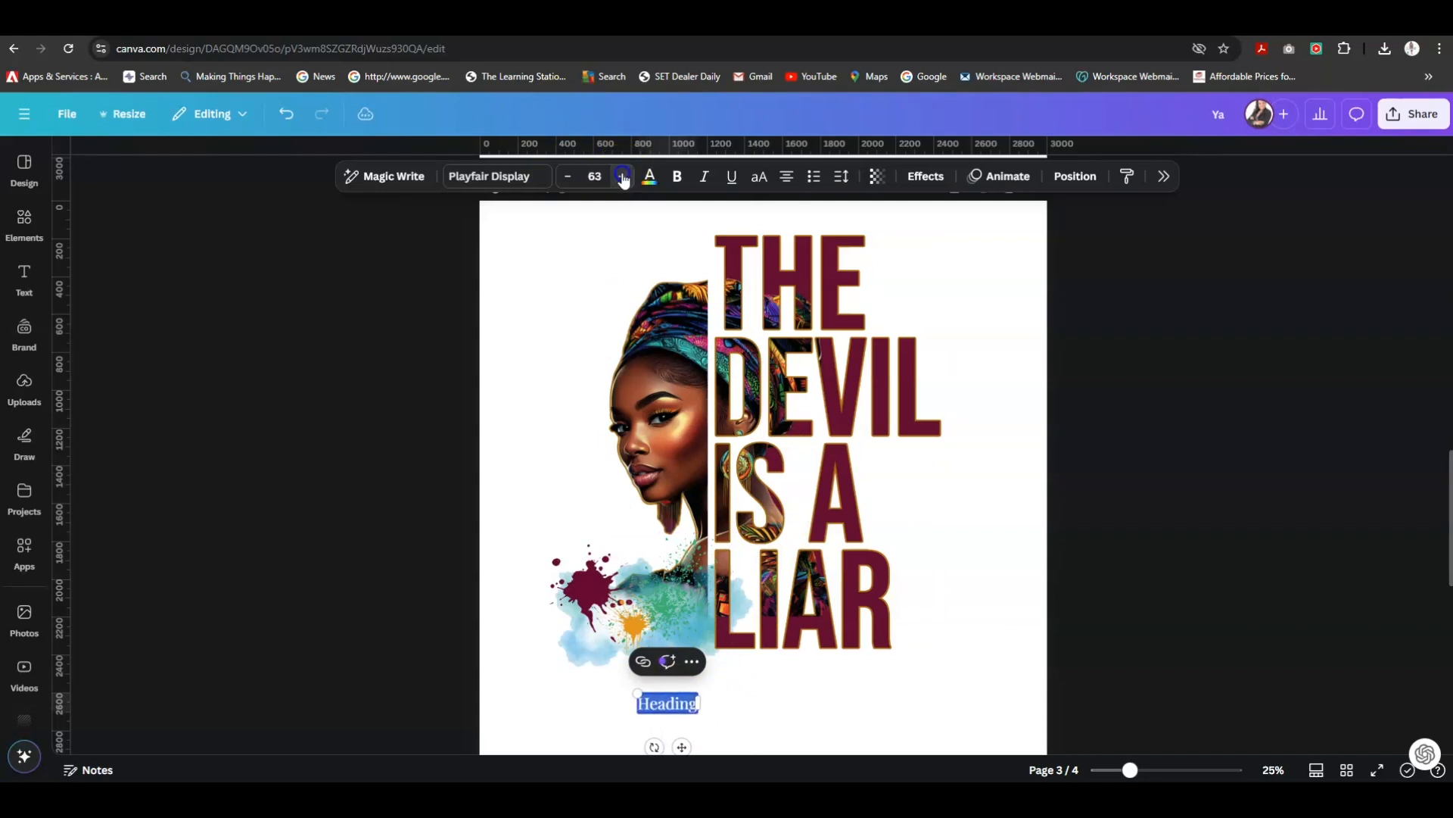
Increase the heading's font size to 79 and set its font to Bebas Neue Cyrillic.
click(622, 177)
click(622, 176)
click(623, 176)
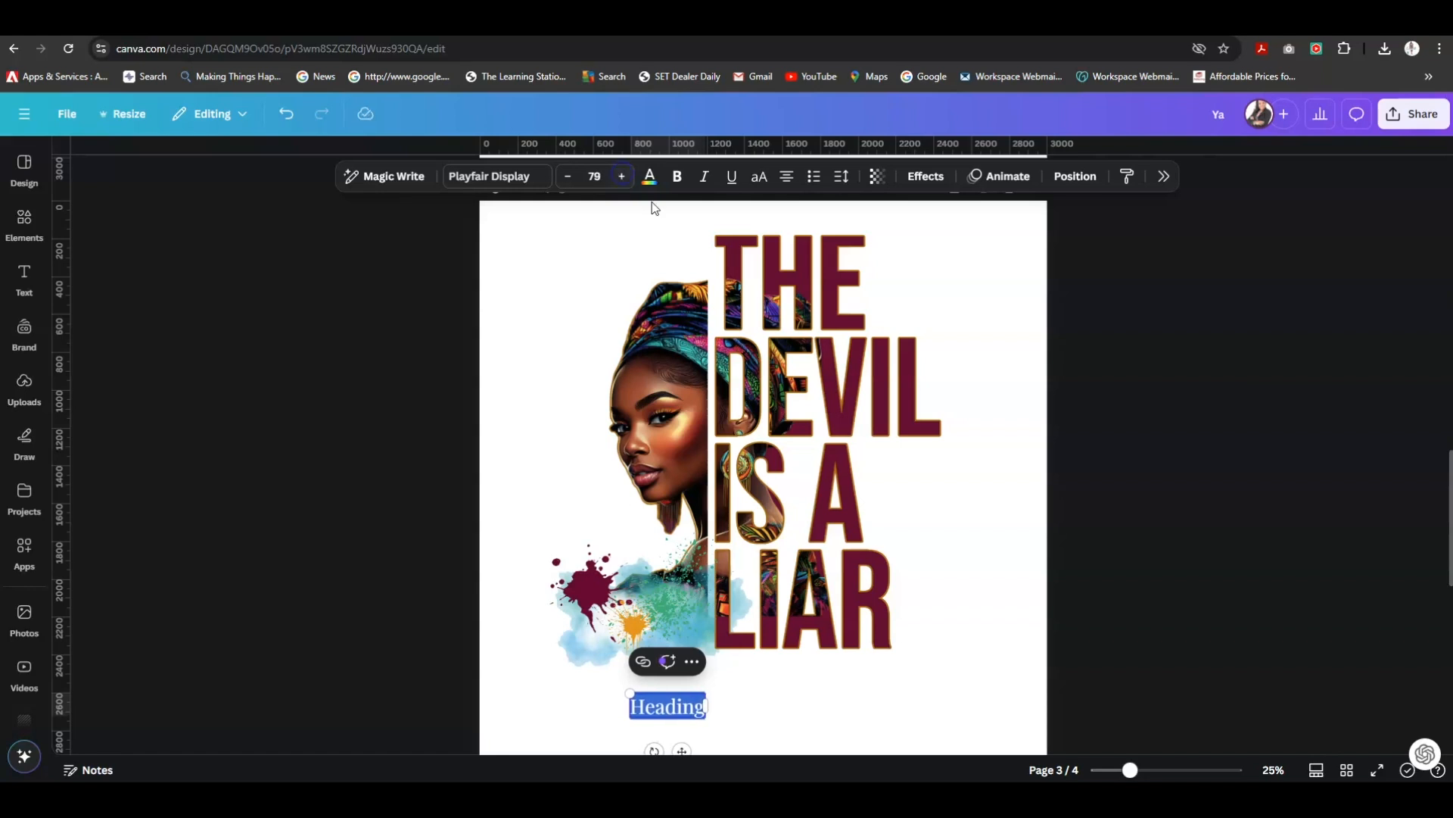
click(530, 176)
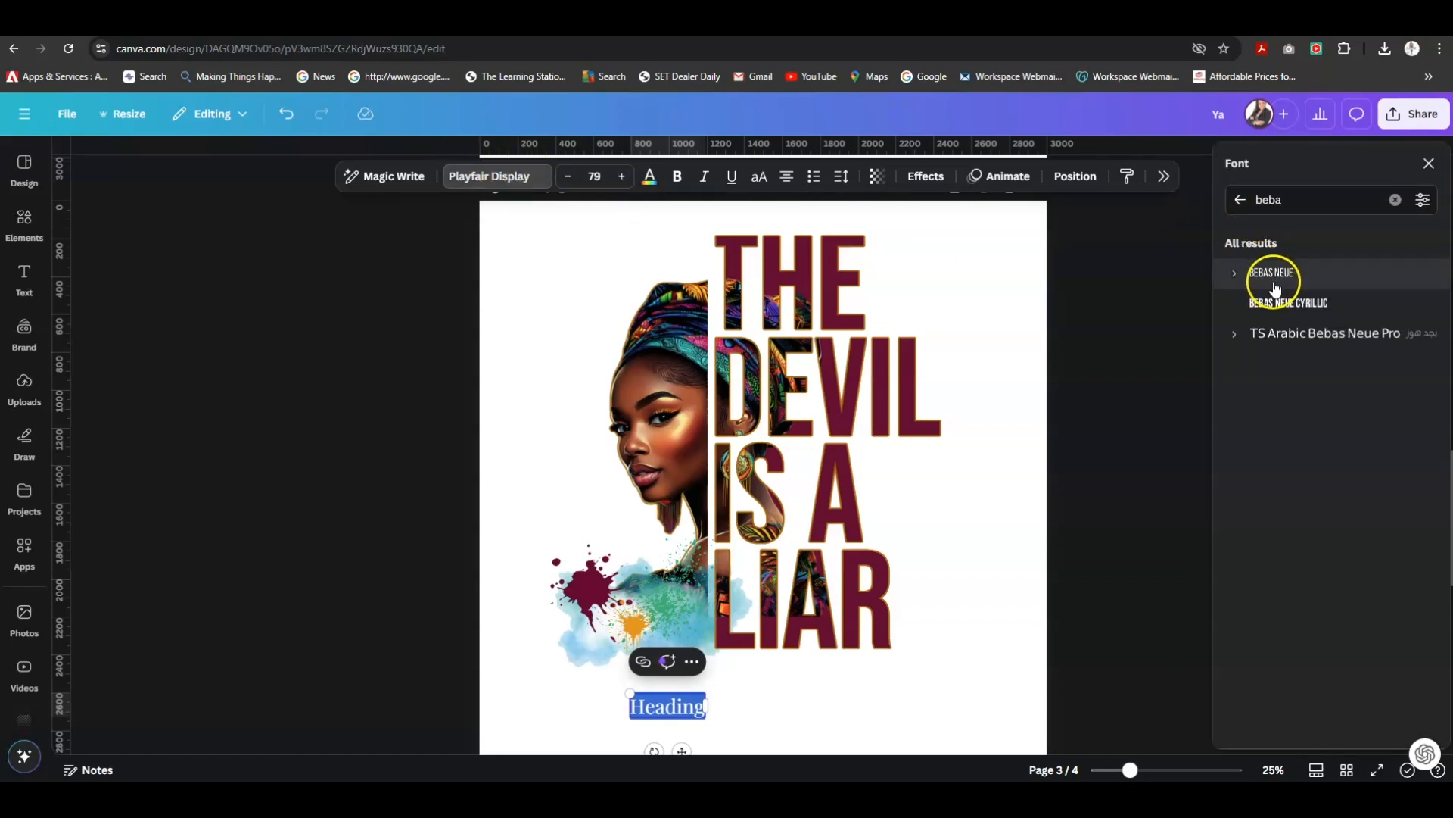
click(1282, 301)
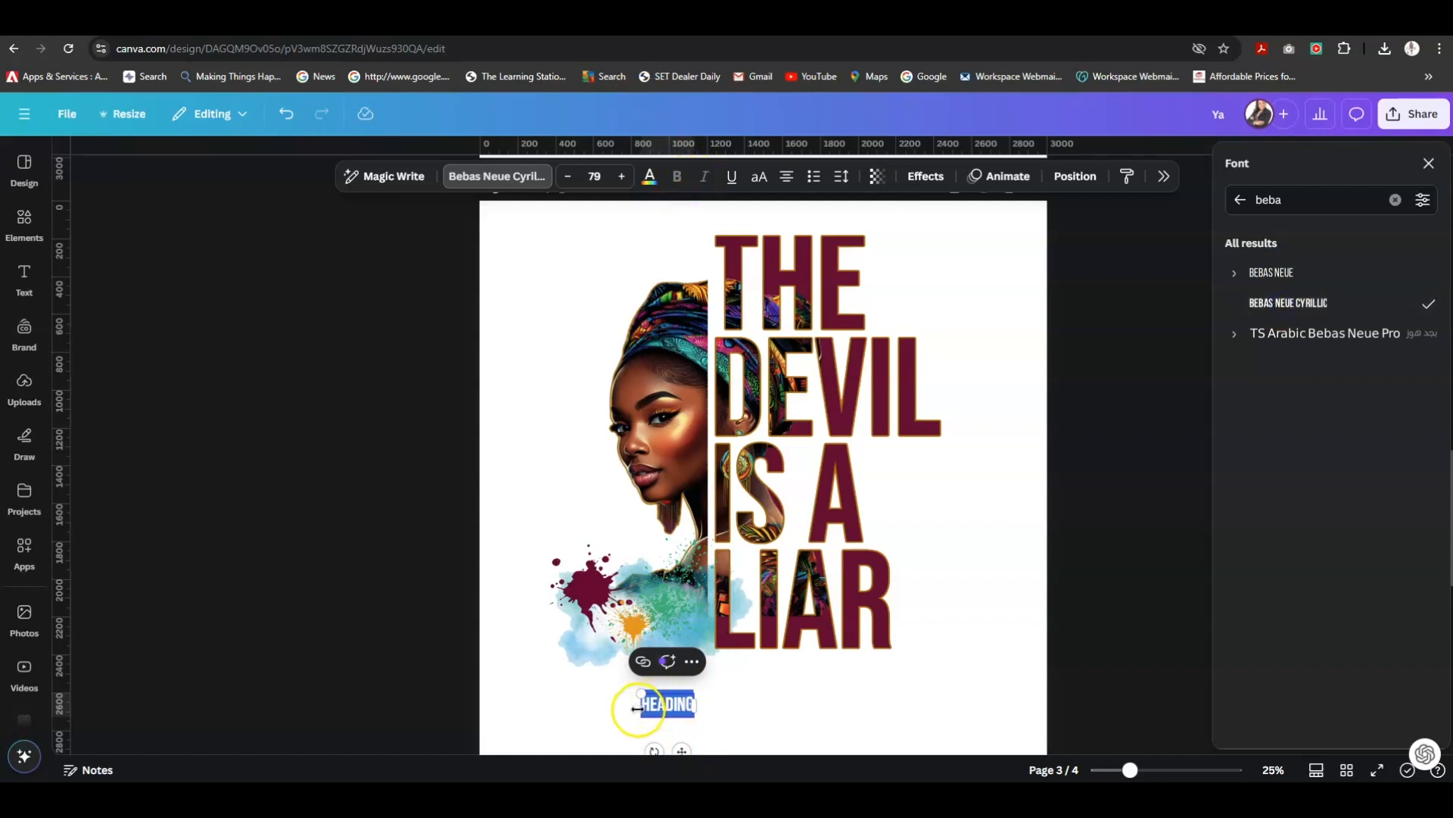
Turn the heading into a "YA" text at size 154 in the palette's orange, placed below the splash artwork.
drag(643, 715, 591, 736)
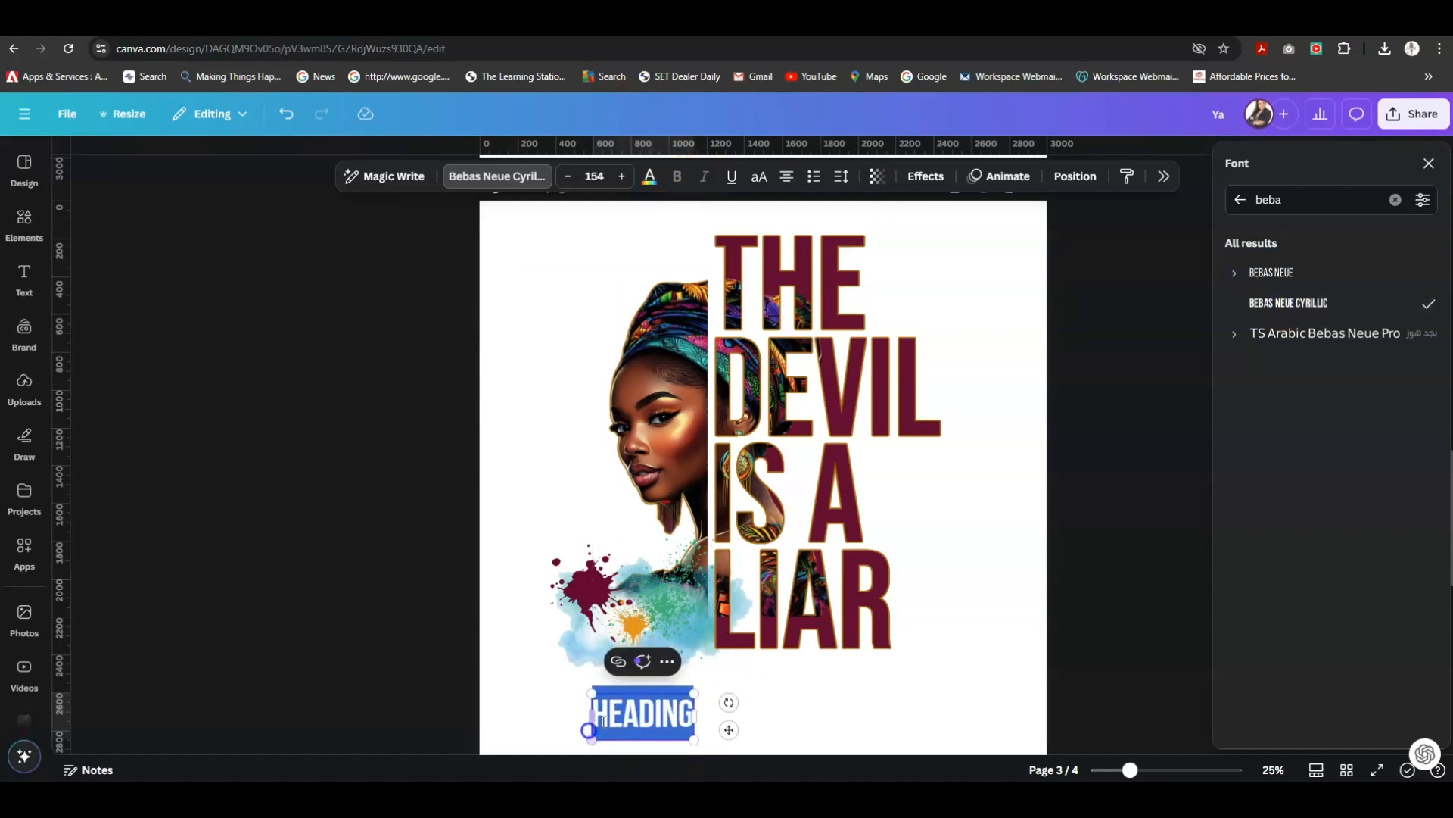
text(YA)
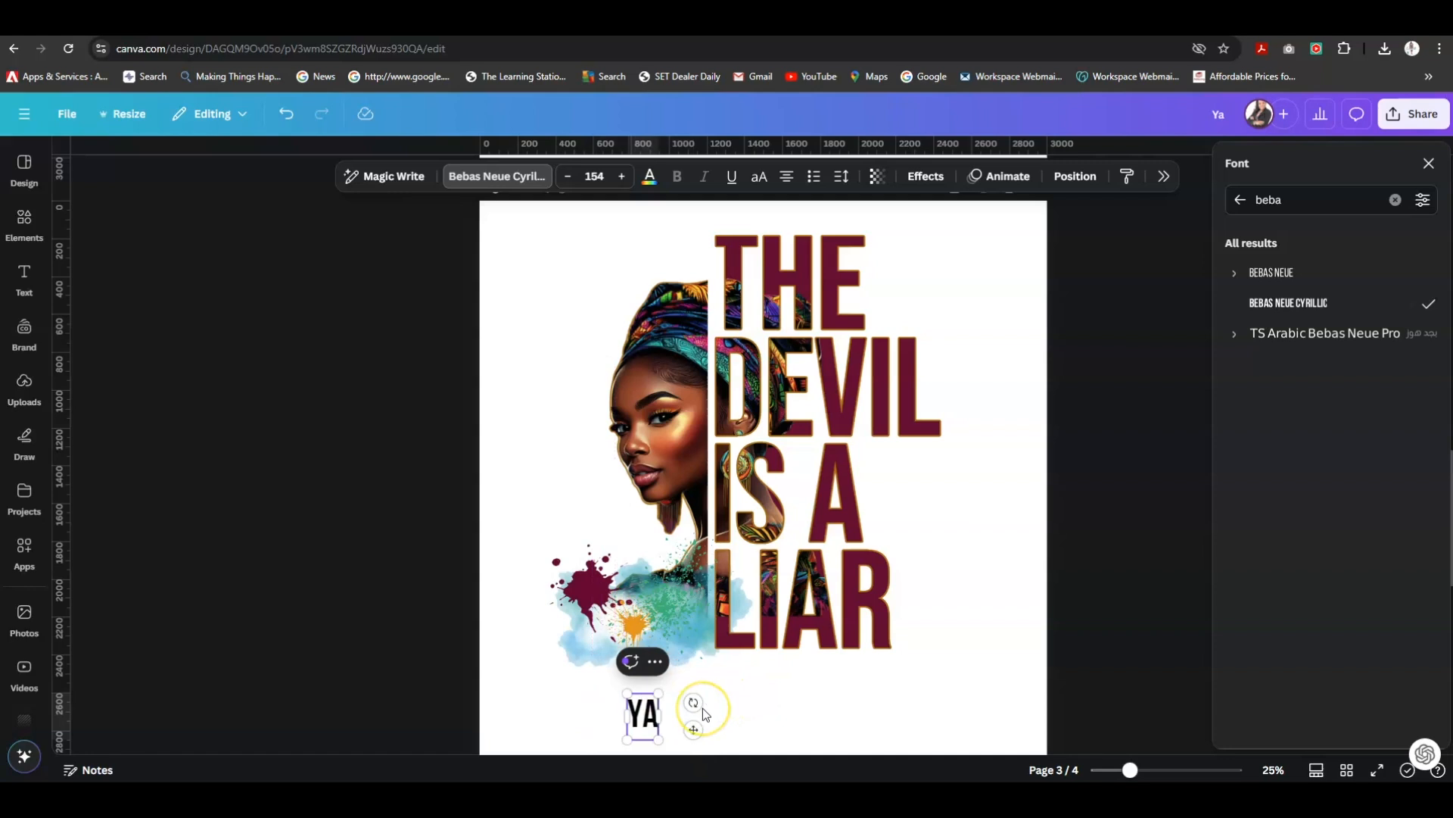
click(766, 723)
drag(640, 714, 610, 694)
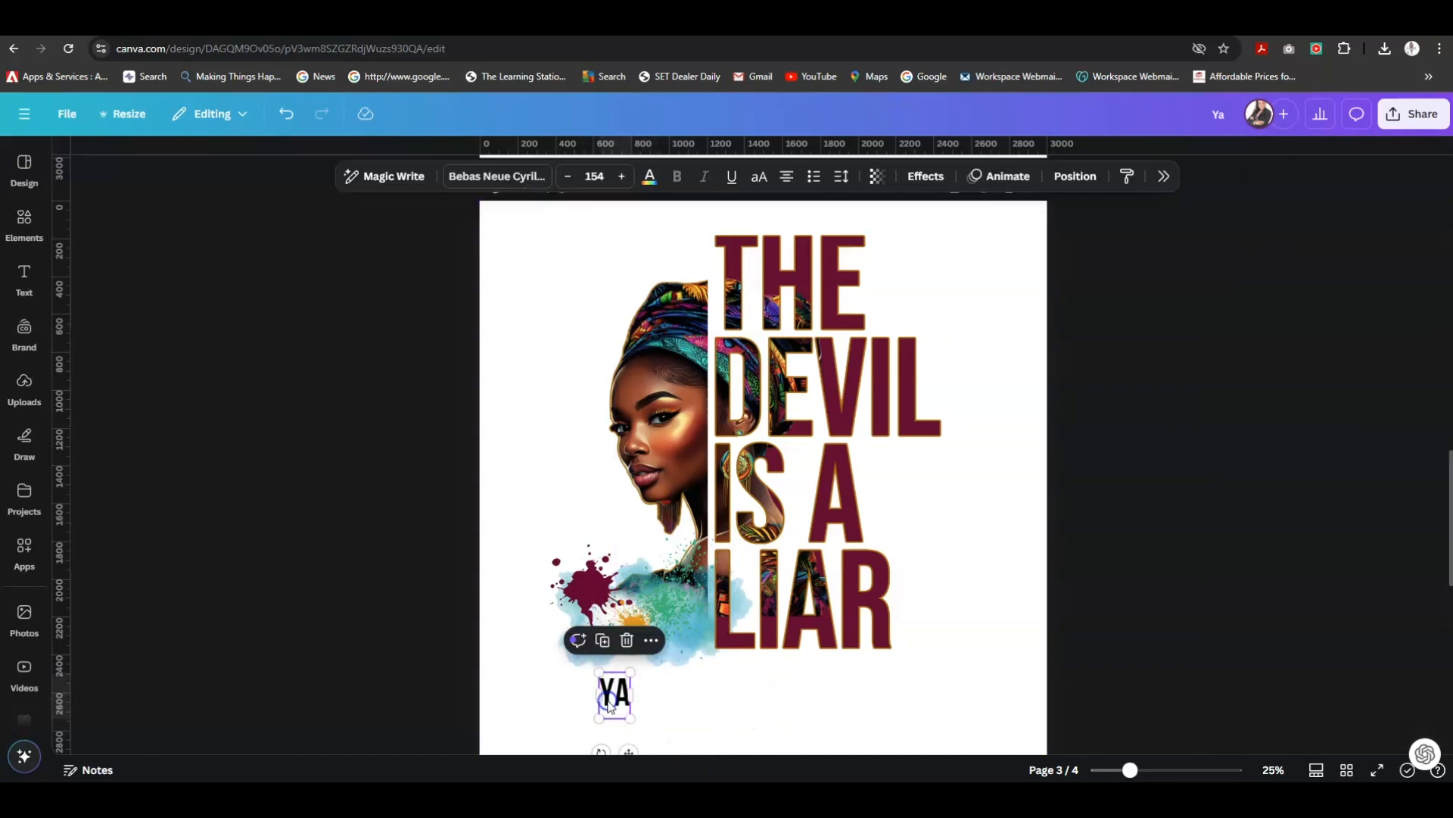
click(649, 177)
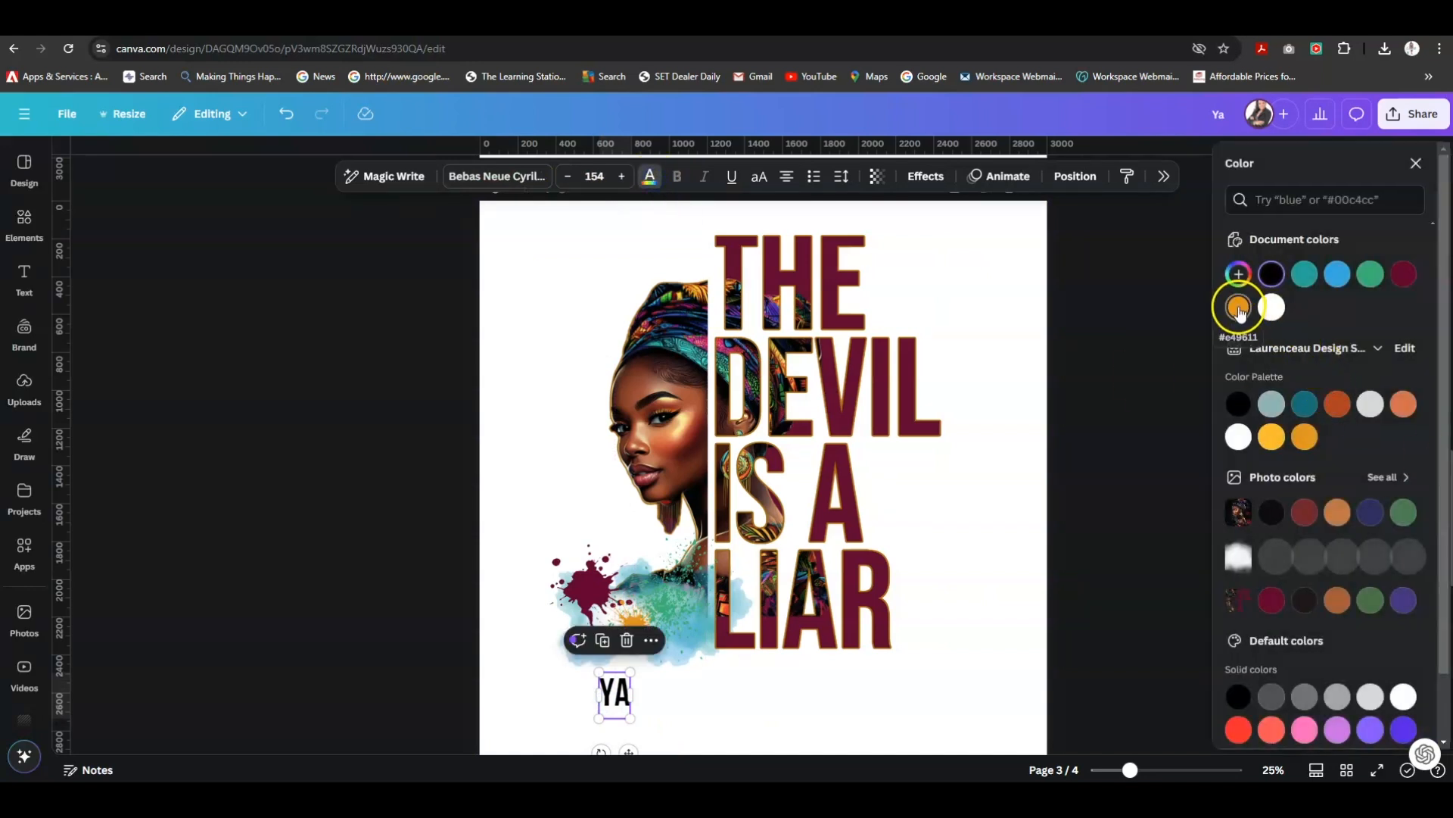
click(1305, 437)
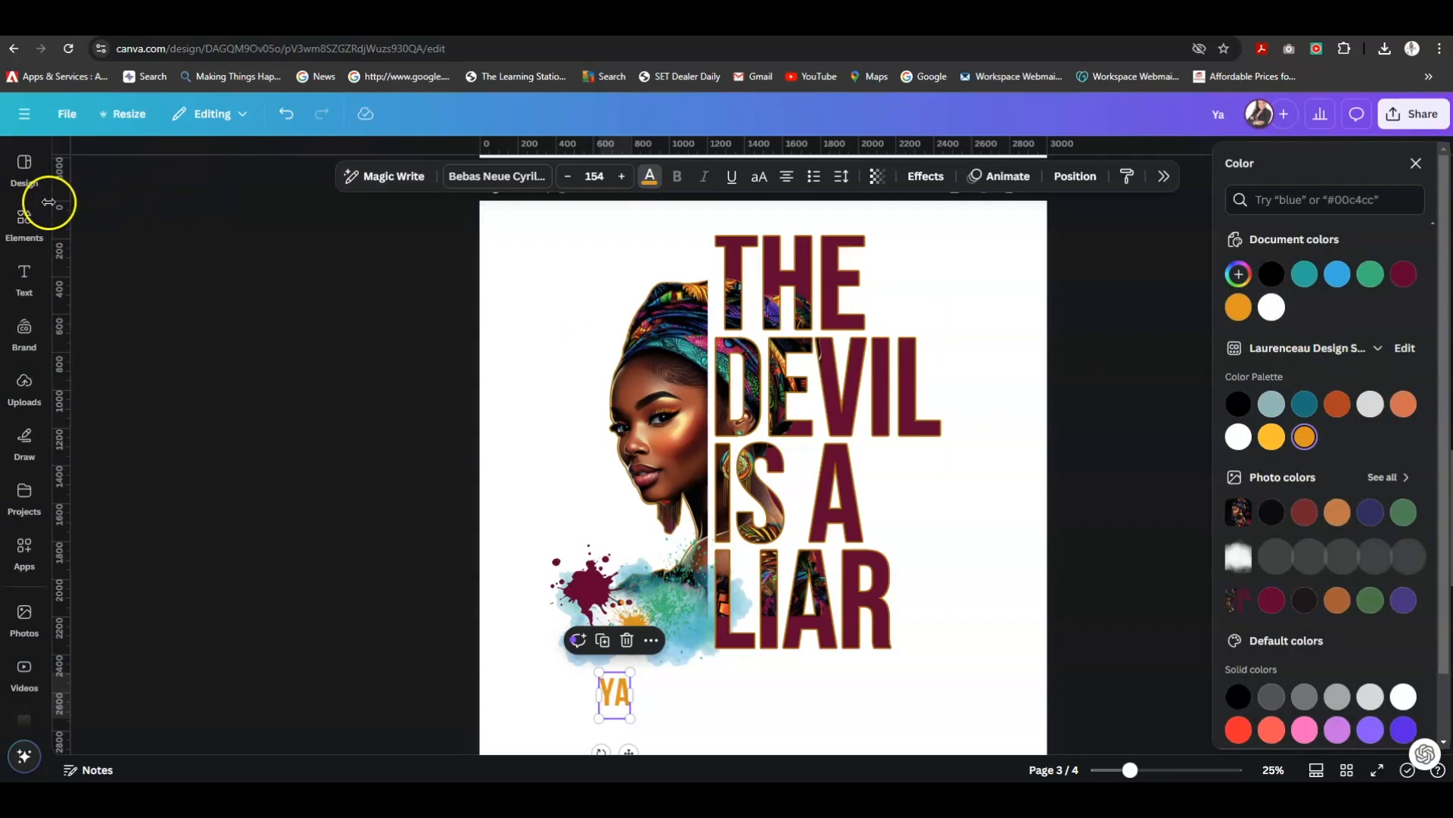
Add the recently used music notes graphic and place it, shrunk small, at the upper right of the "YA" text.
click(25, 221)
click(26, 221)
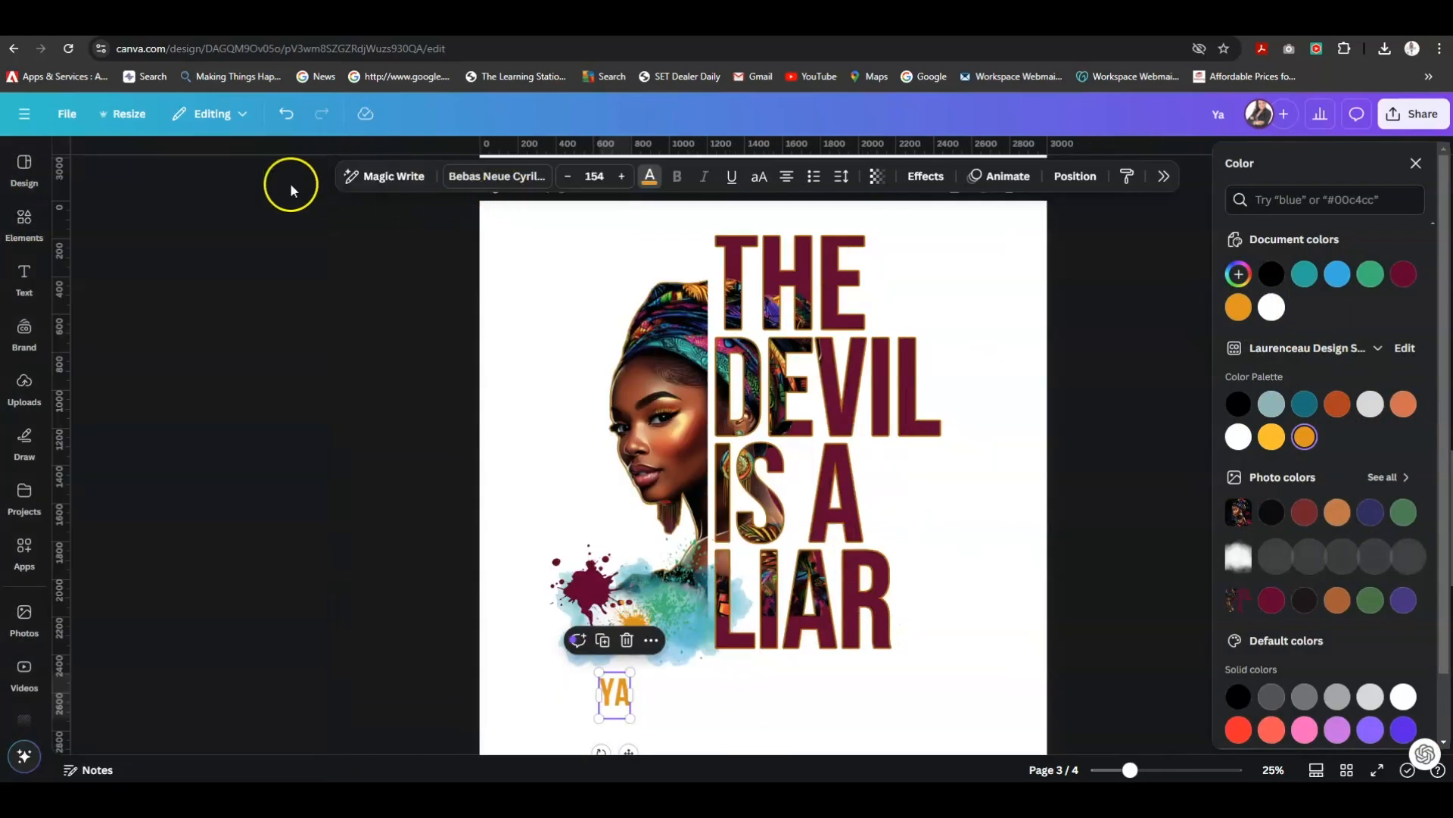
click(25, 221)
click(73, 159)
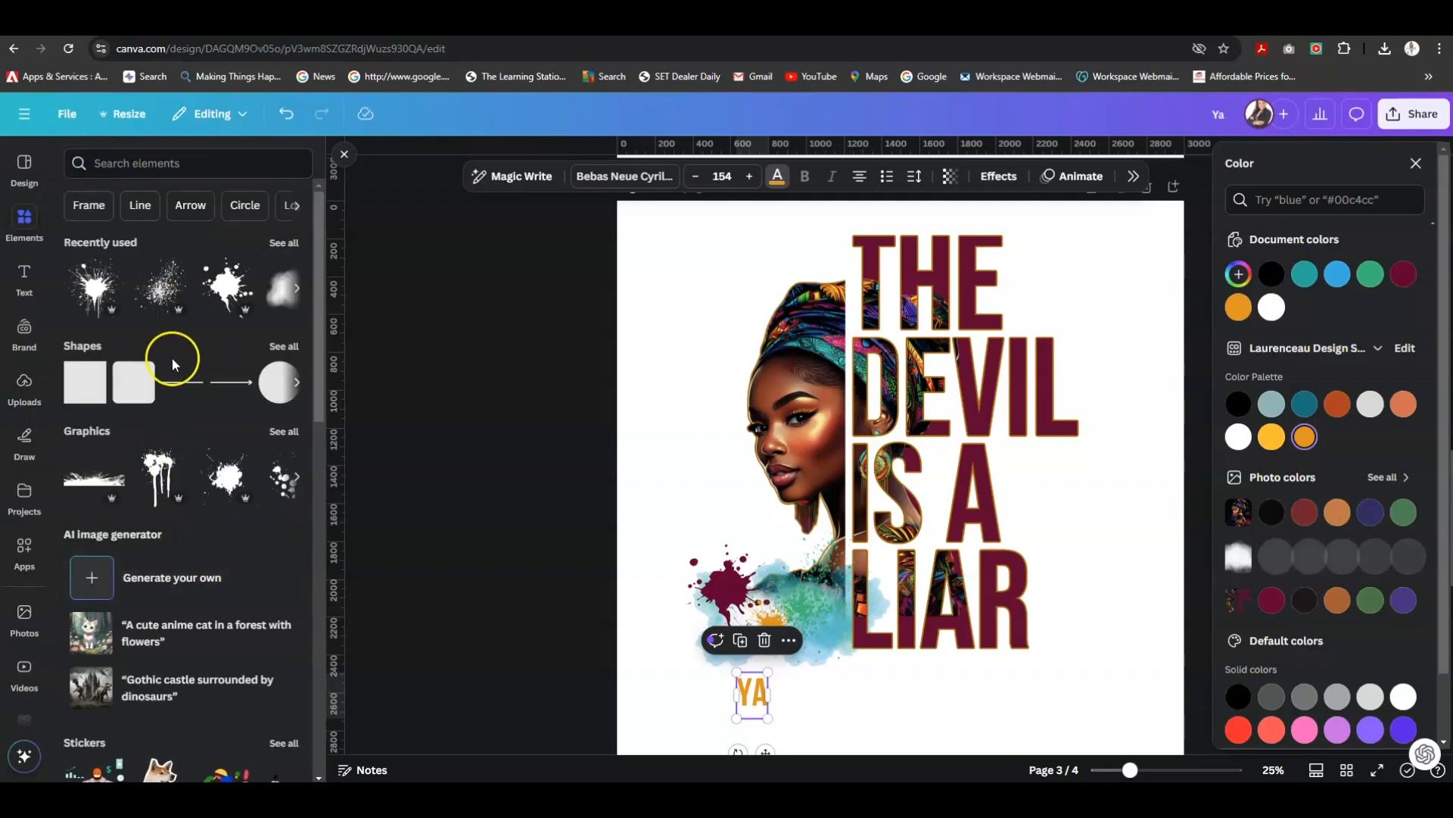
click(285, 242)
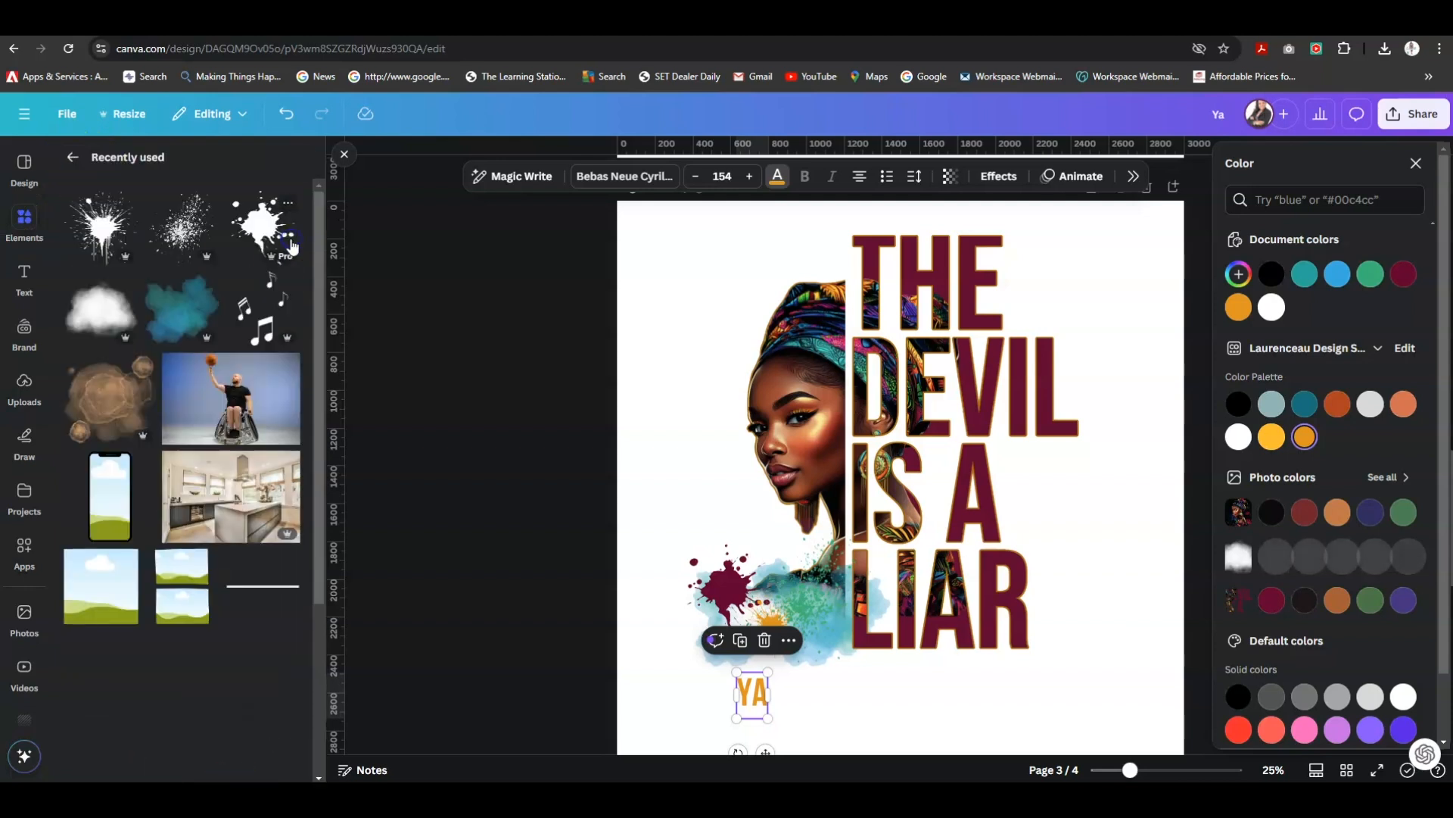
click(261, 310)
drag(901, 485, 779, 673)
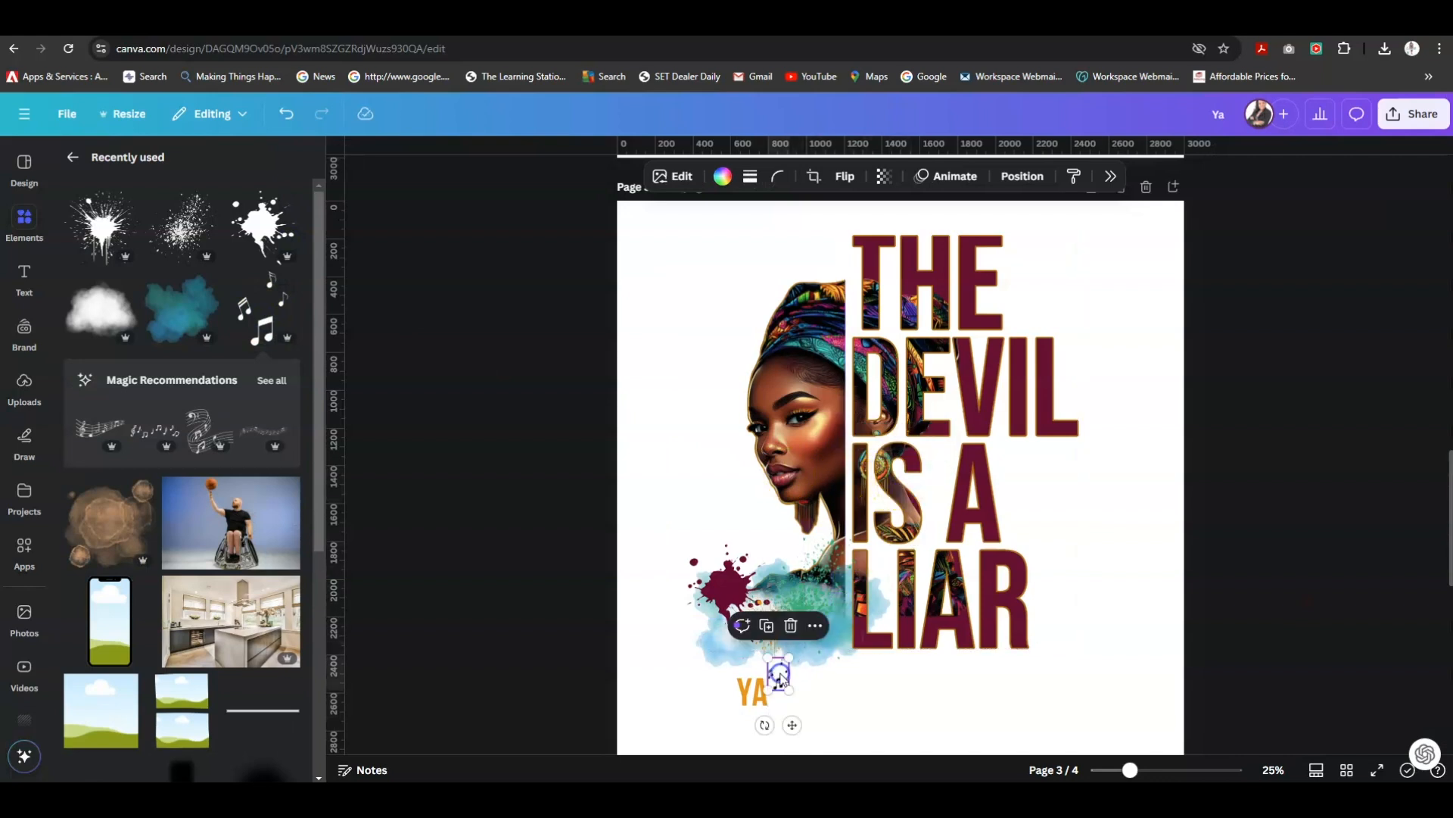
Recolor the music notes with the same palette orange as the "YA" text.
click(723, 179)
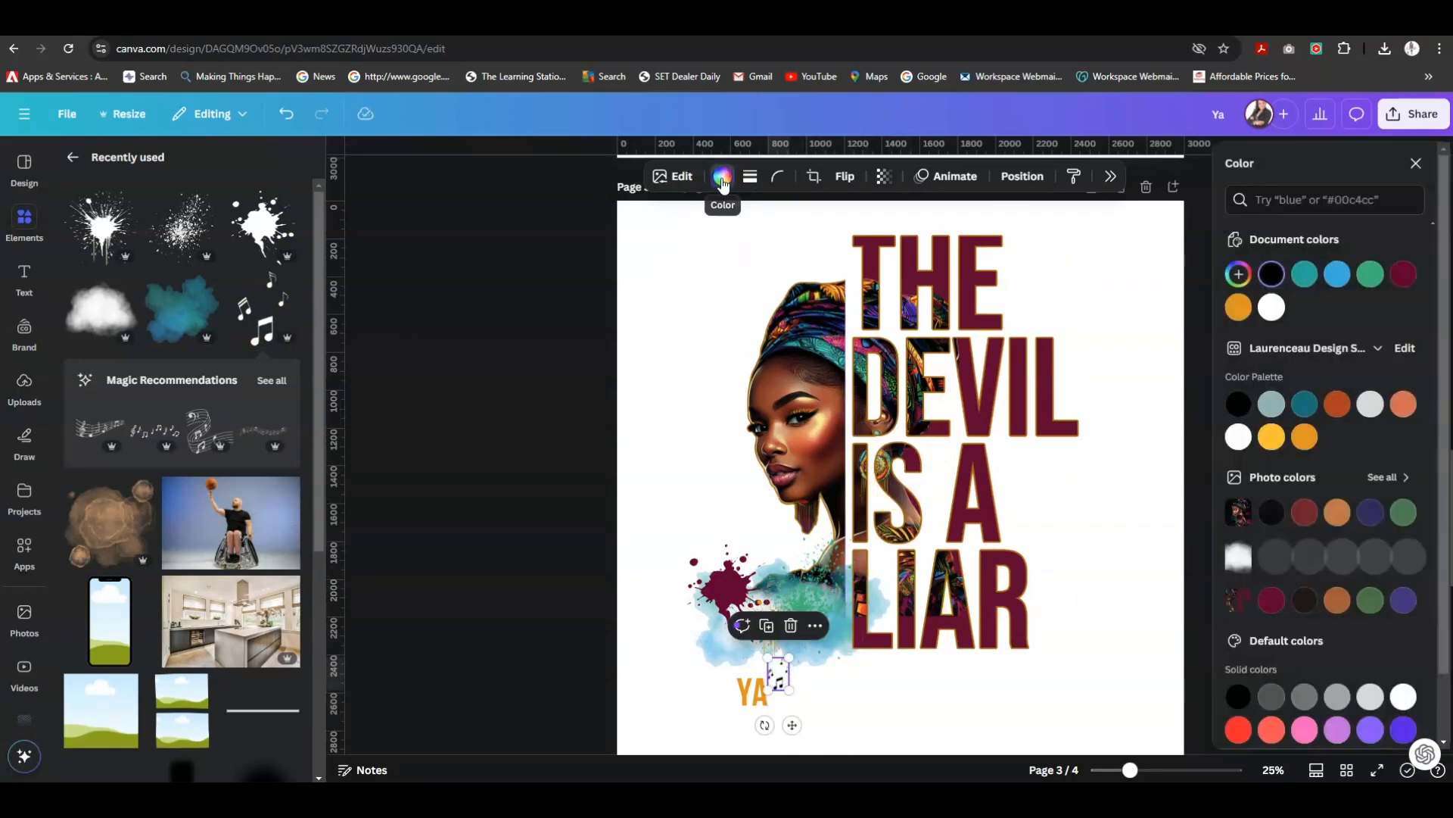
click(1303, 437)
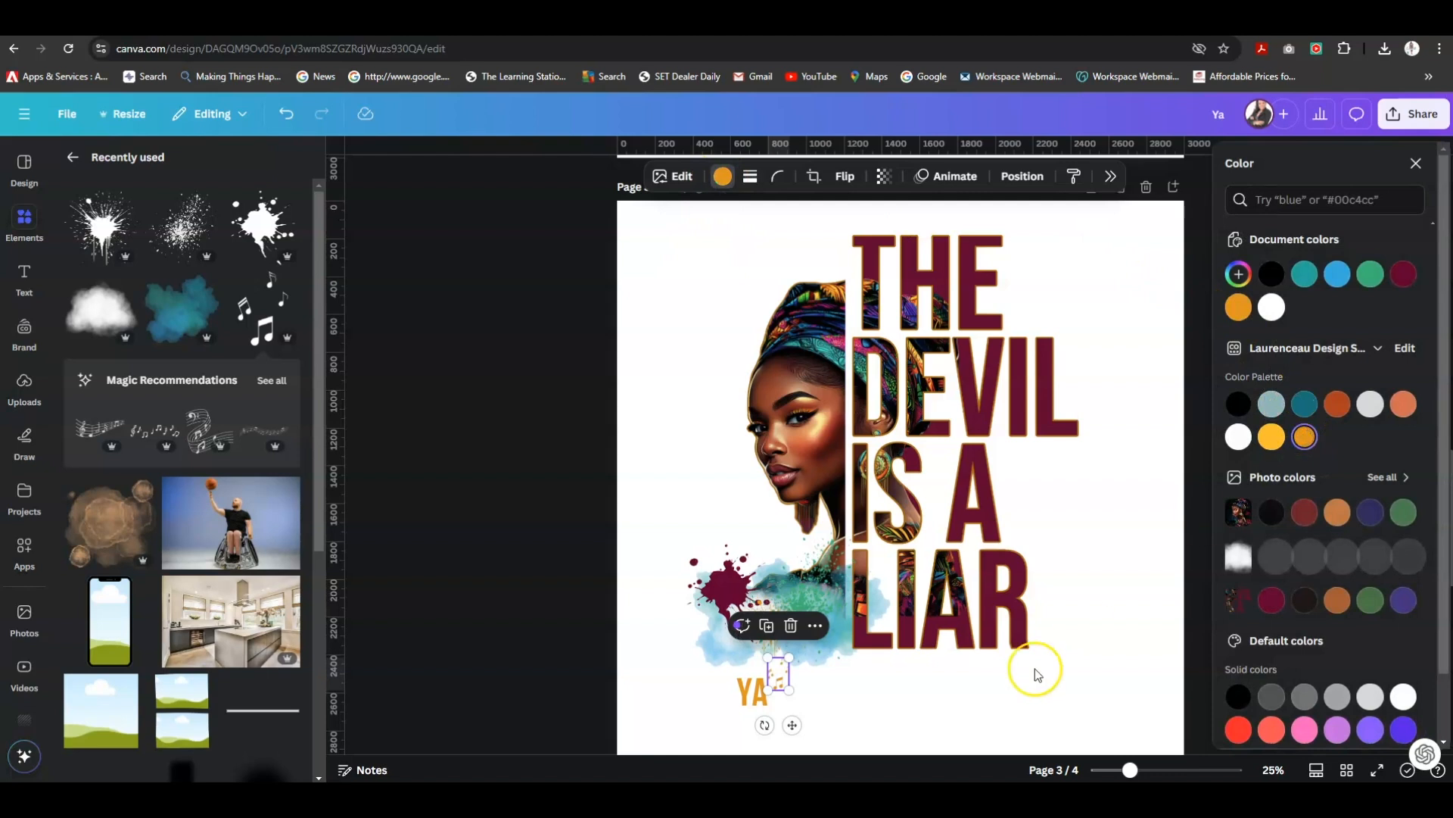
click(839, 701)
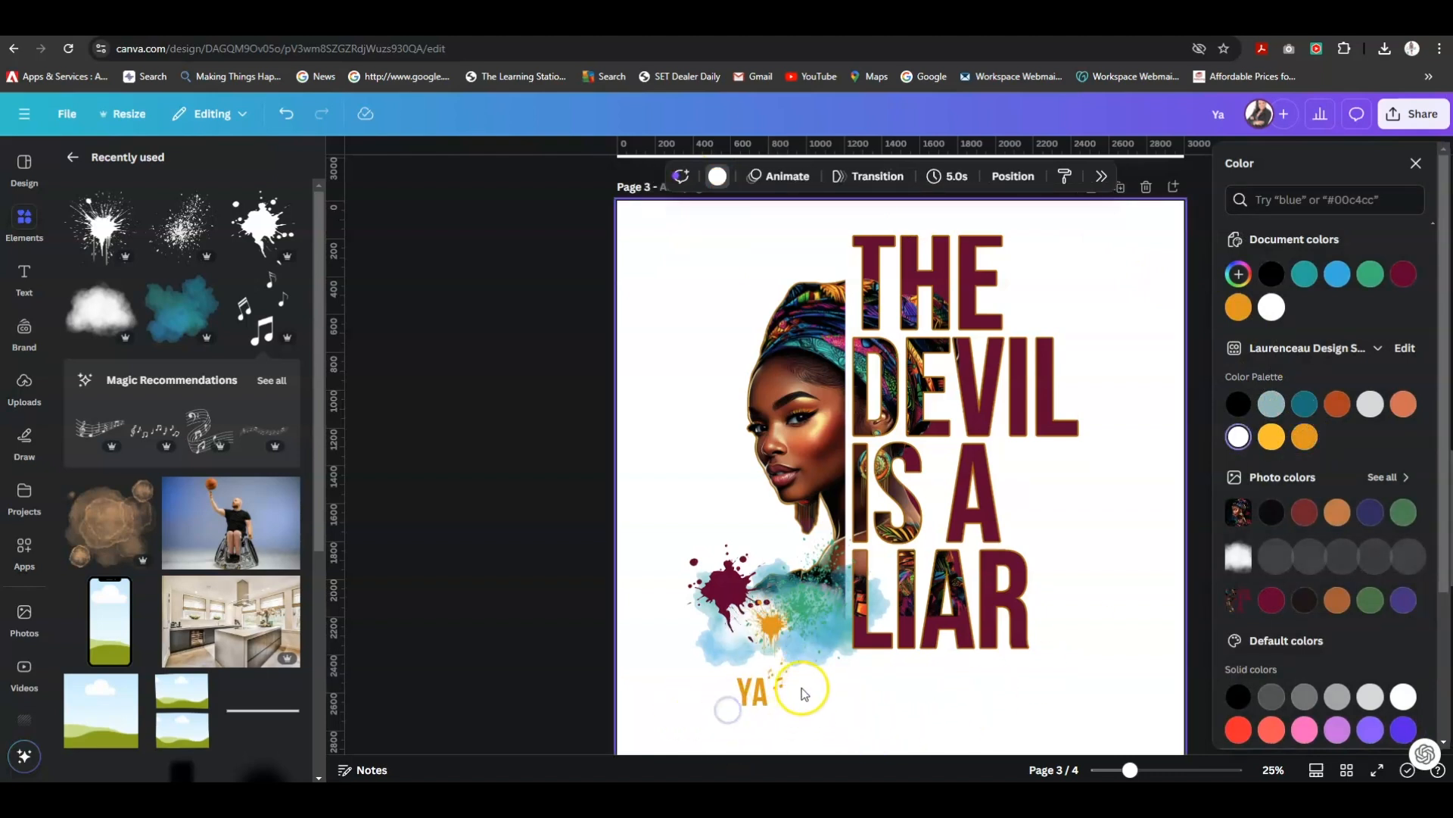
Group the "YA" text with the music notes.
click(756, 694)
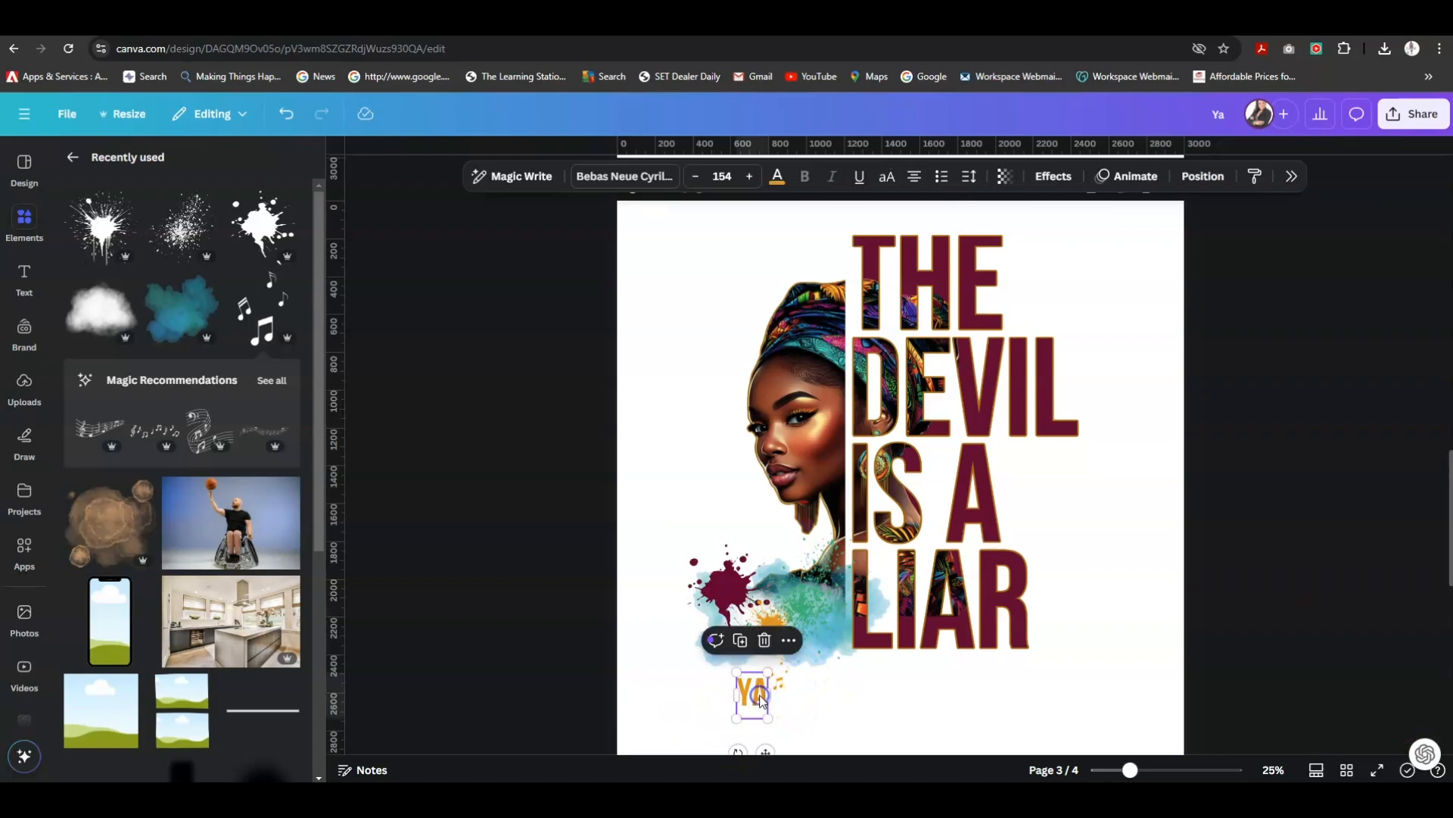
shift+click(780, 684)
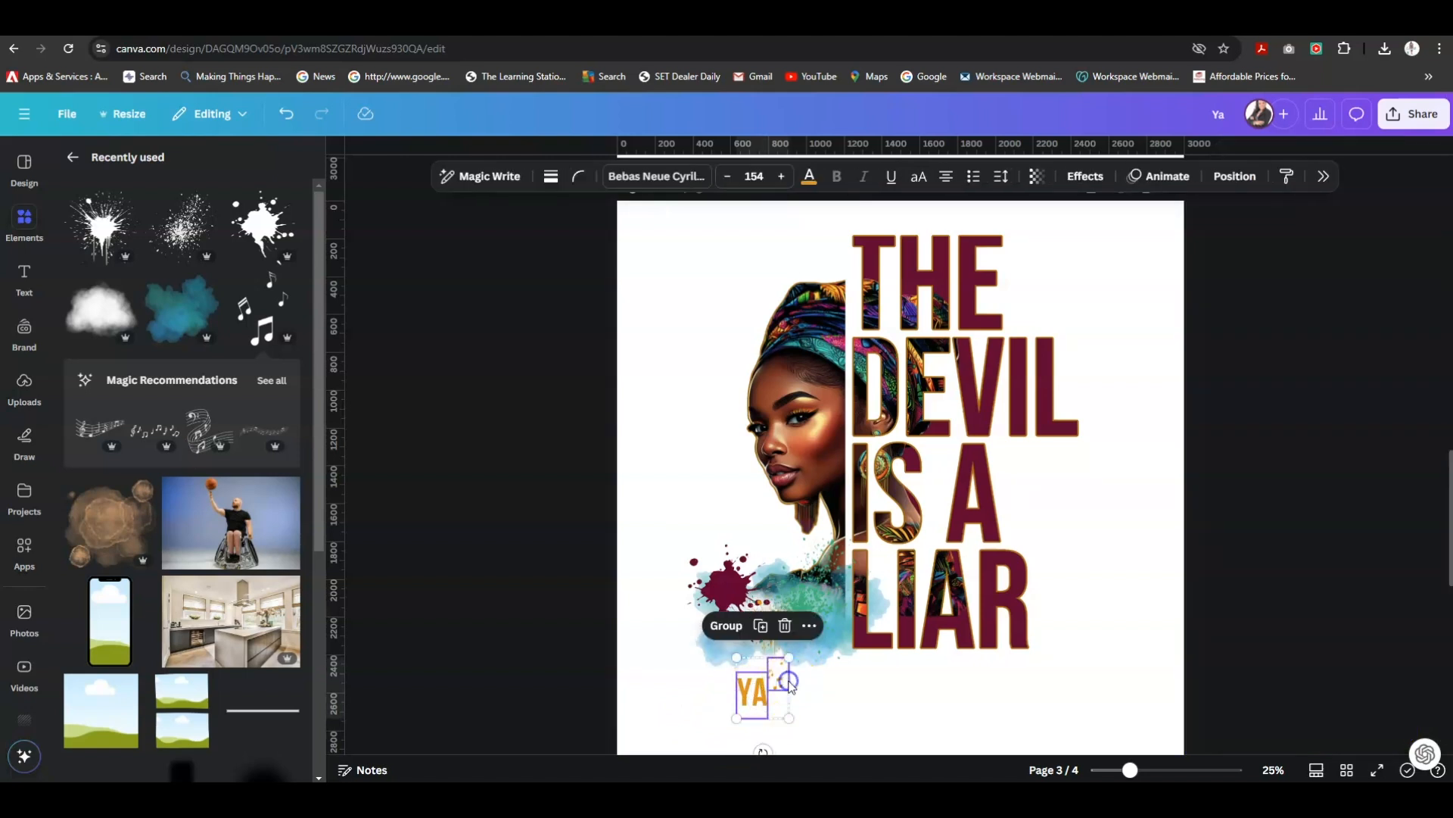
click(724, 626)
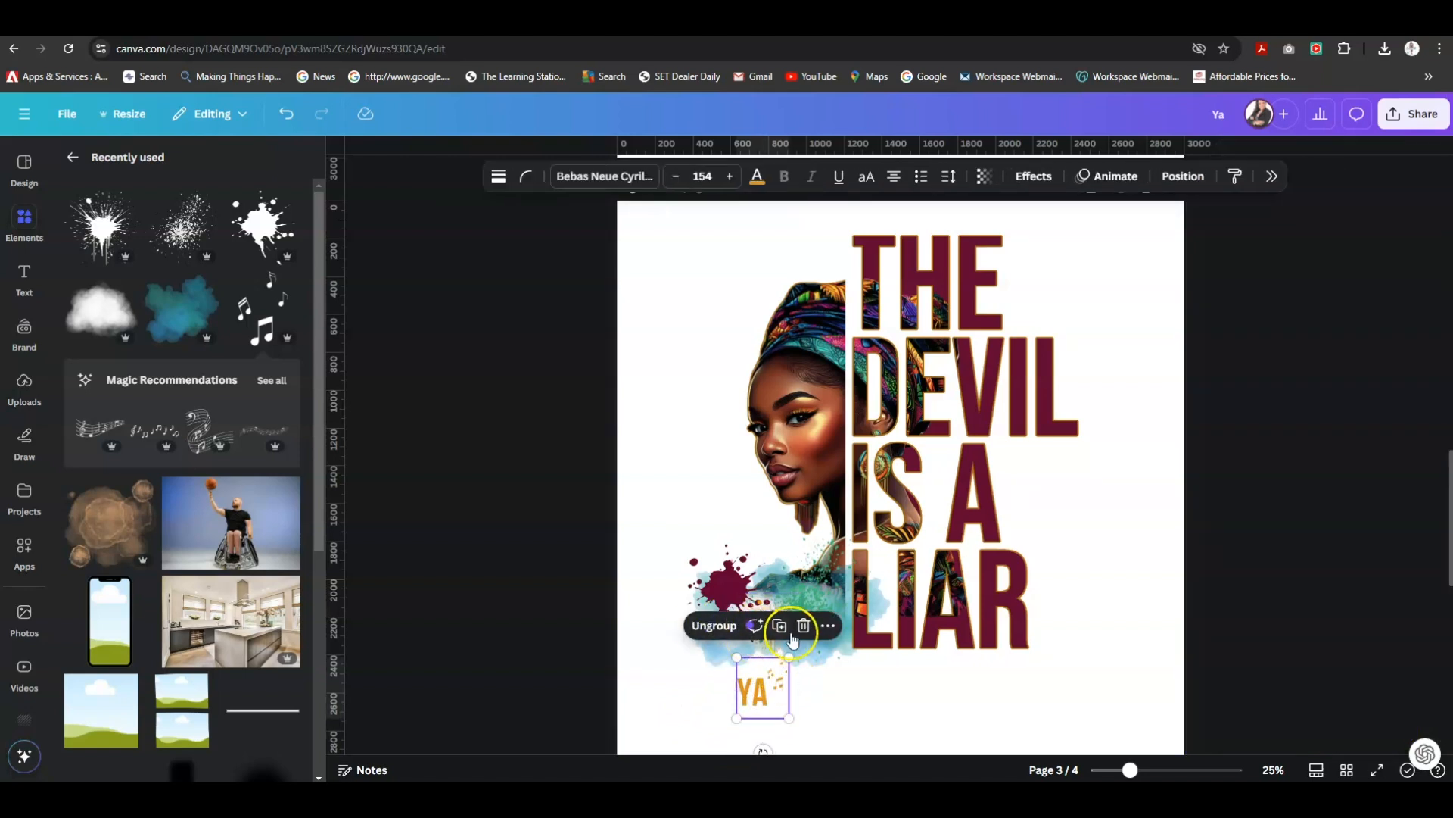
Duplicate the "YA" group three times, spacing the copies evenly in a row beneath the artwork.
click(780, 625)
drag(761, 692, 825, 694)
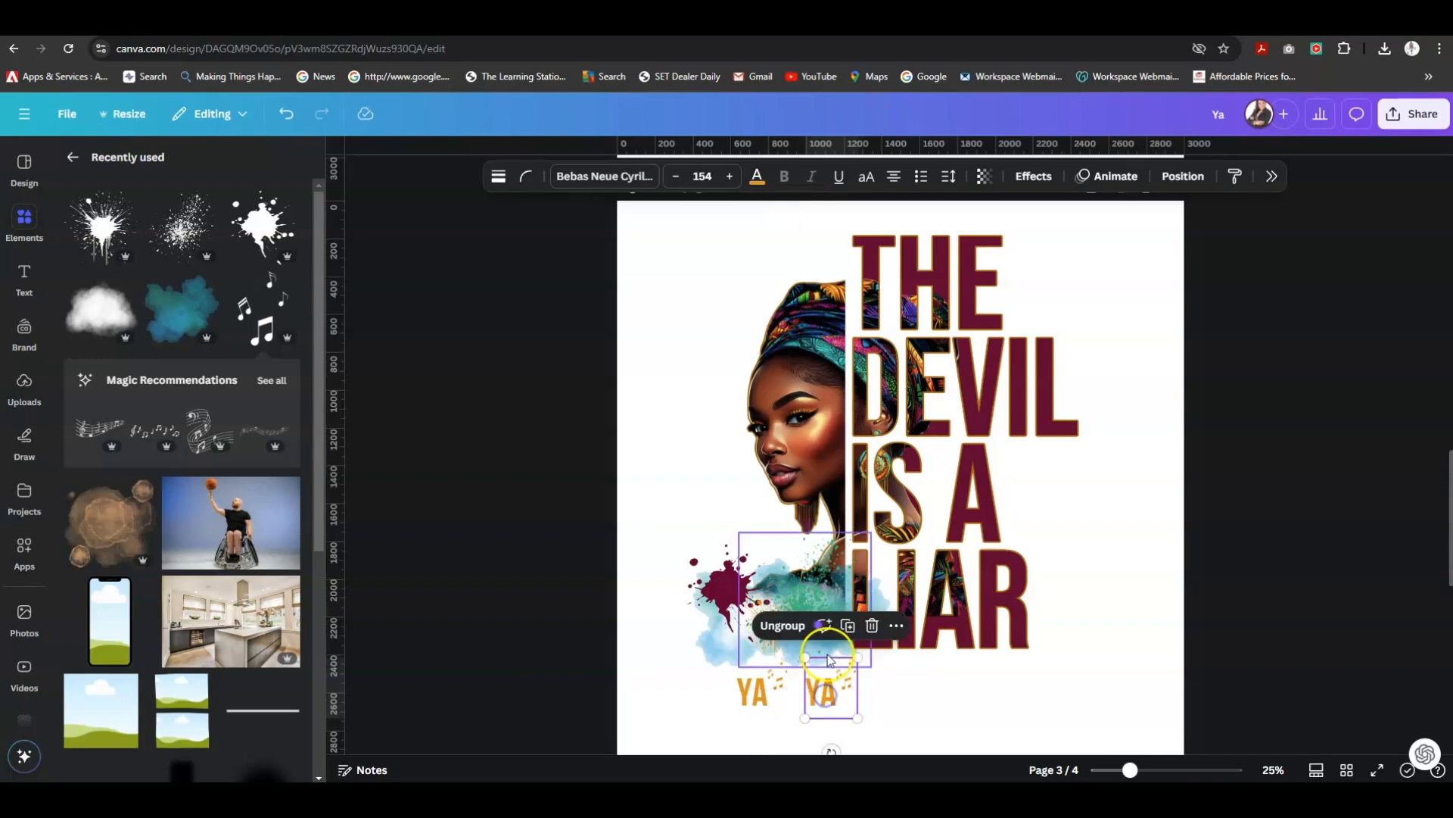
click(850, 625)
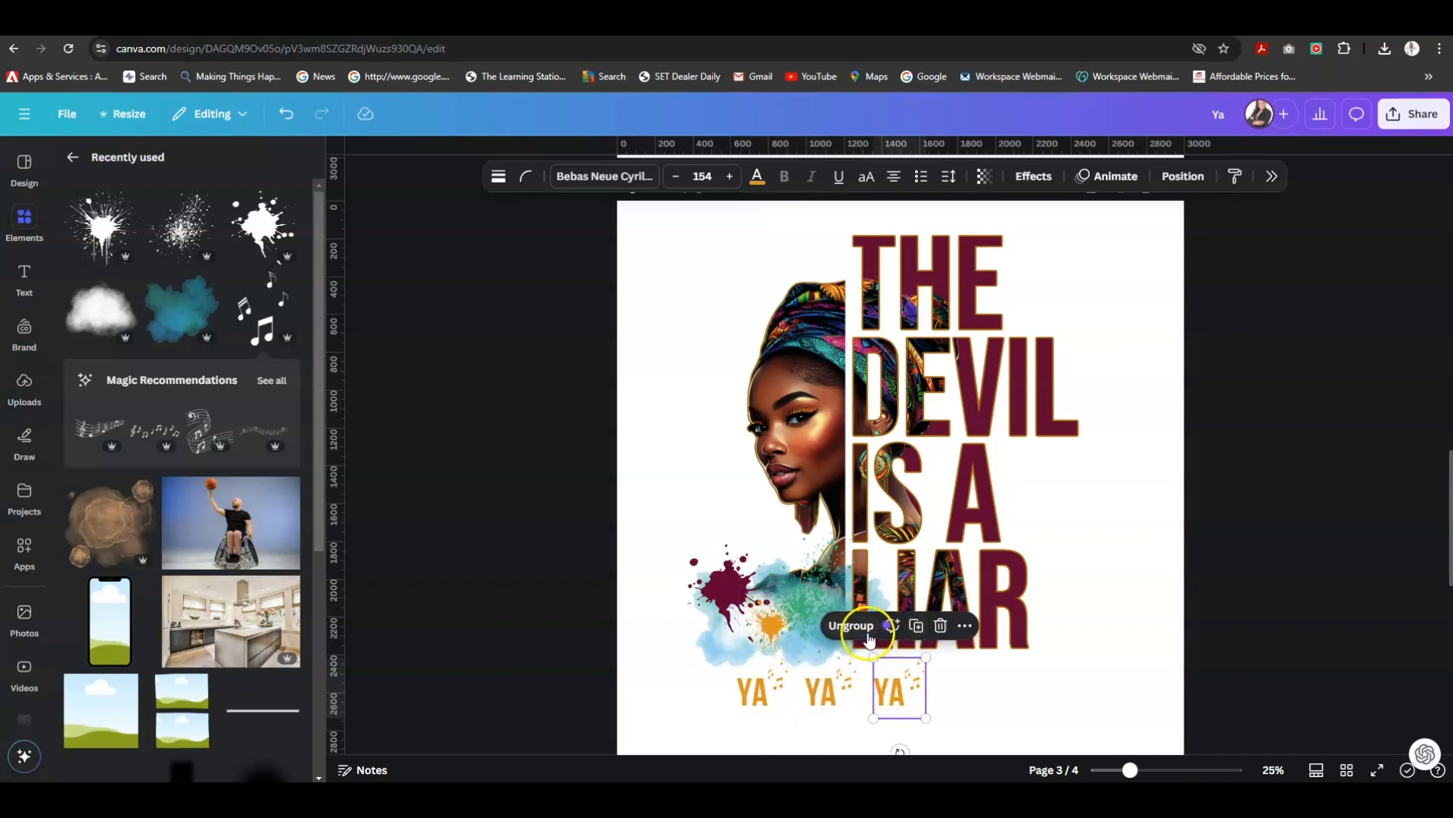
click(916, 626)
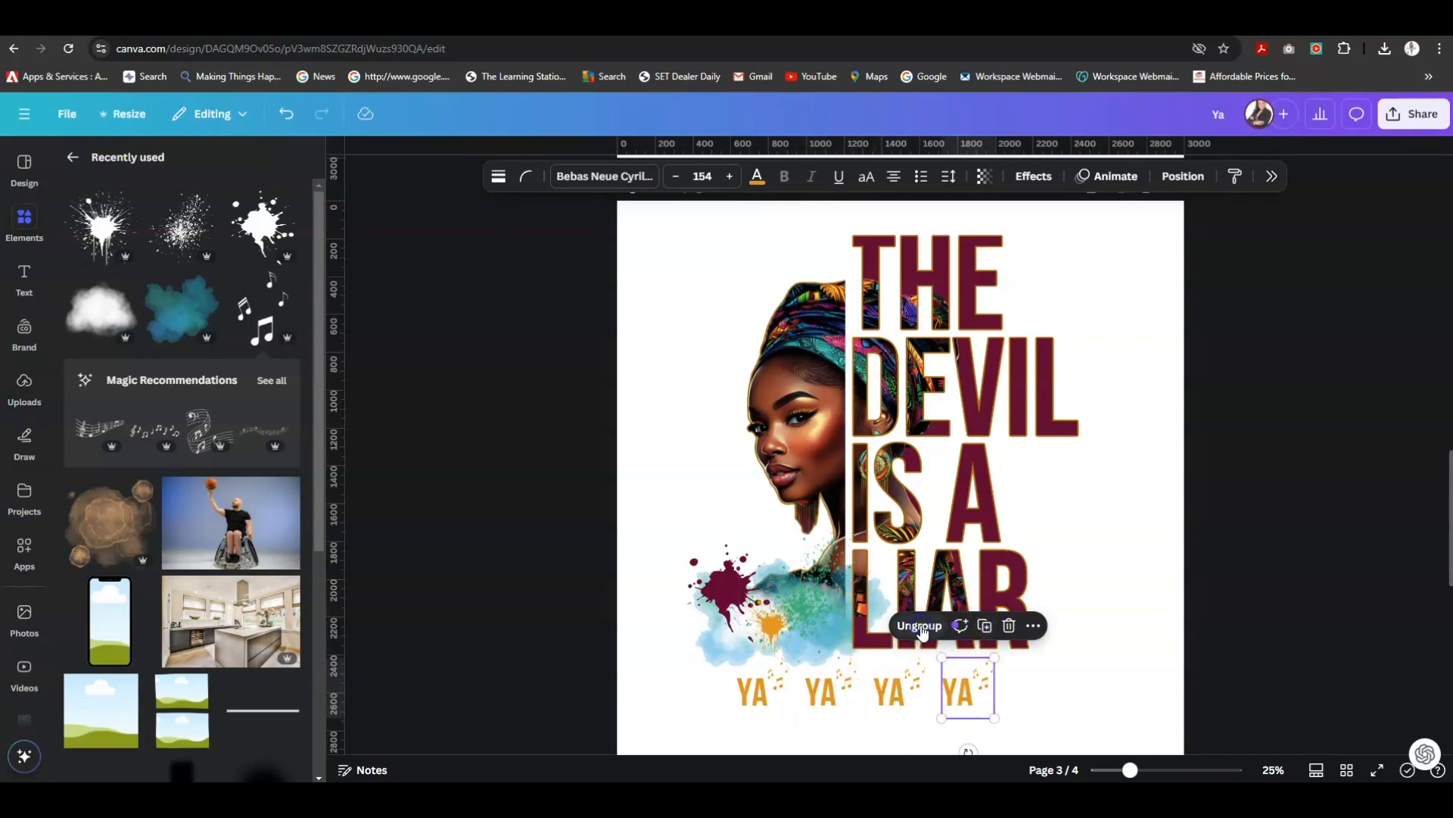
click(697, 716)
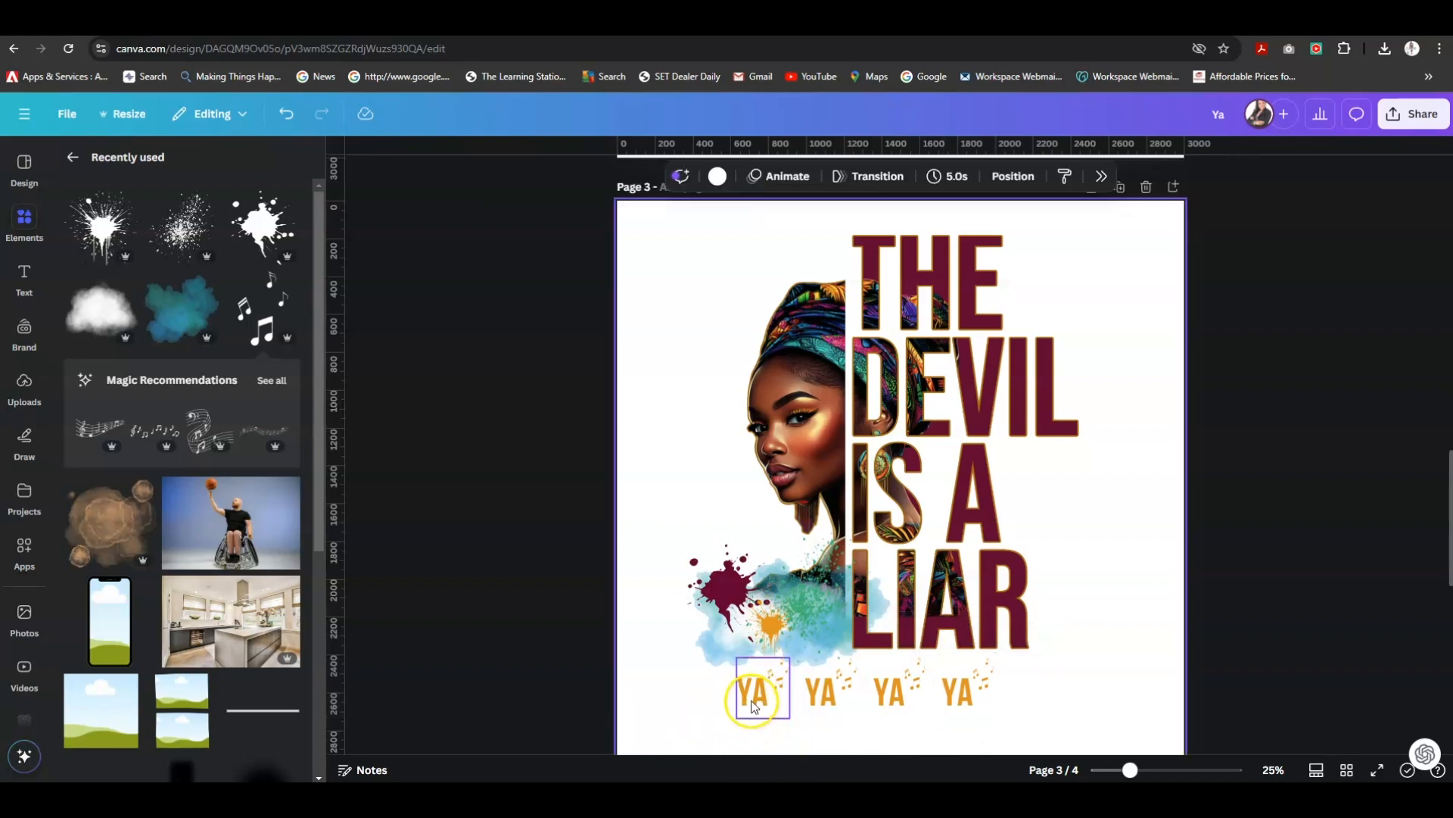
Tilt the first "YA" group 20° clockwise, and tilt the second counterclockwise while shrinking it to font size 108.
click(781, 721)
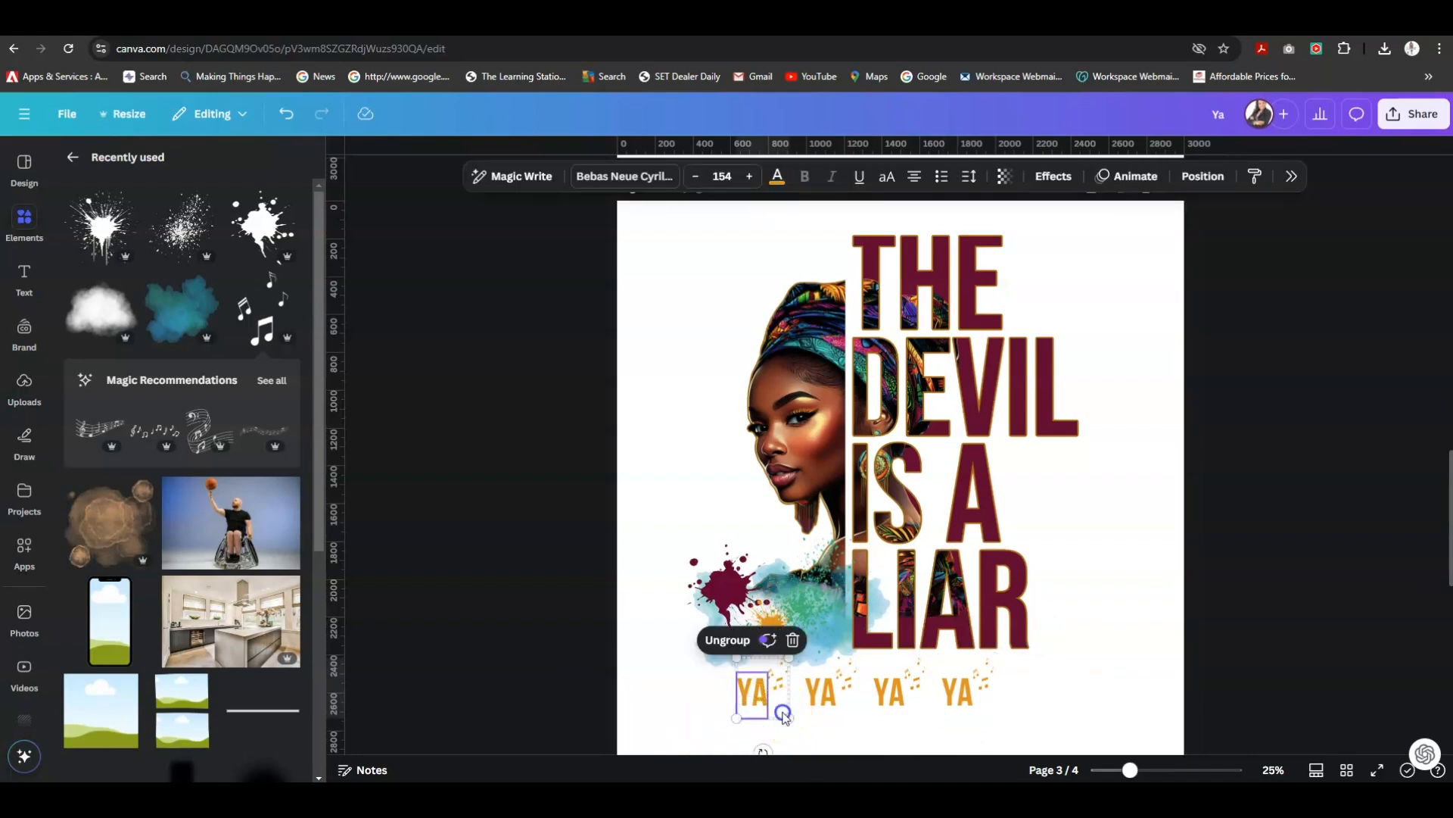
click(683, 727)
click(795, 721)
click(784, 716)
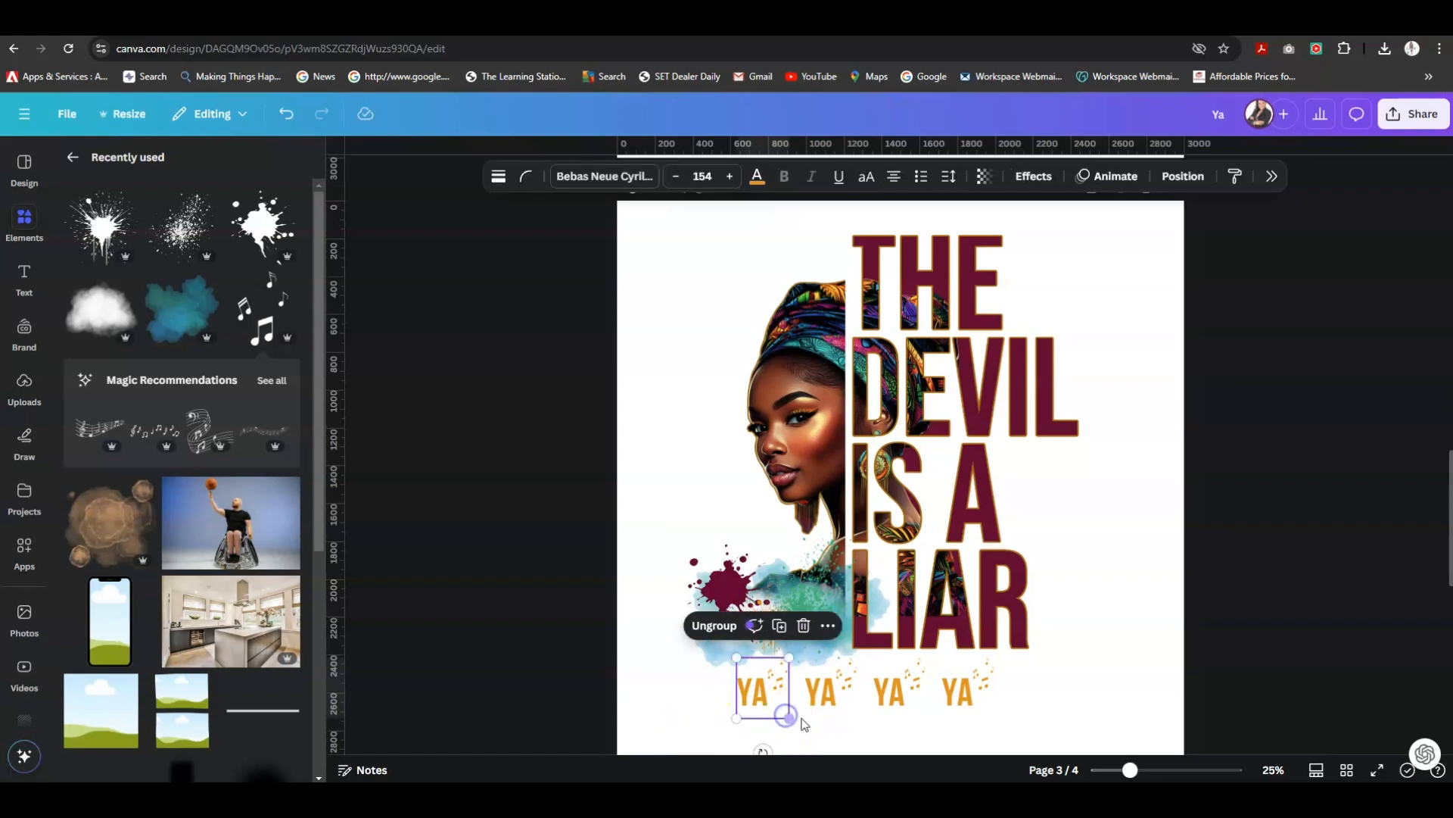
drag(762, 750, 740, 743)
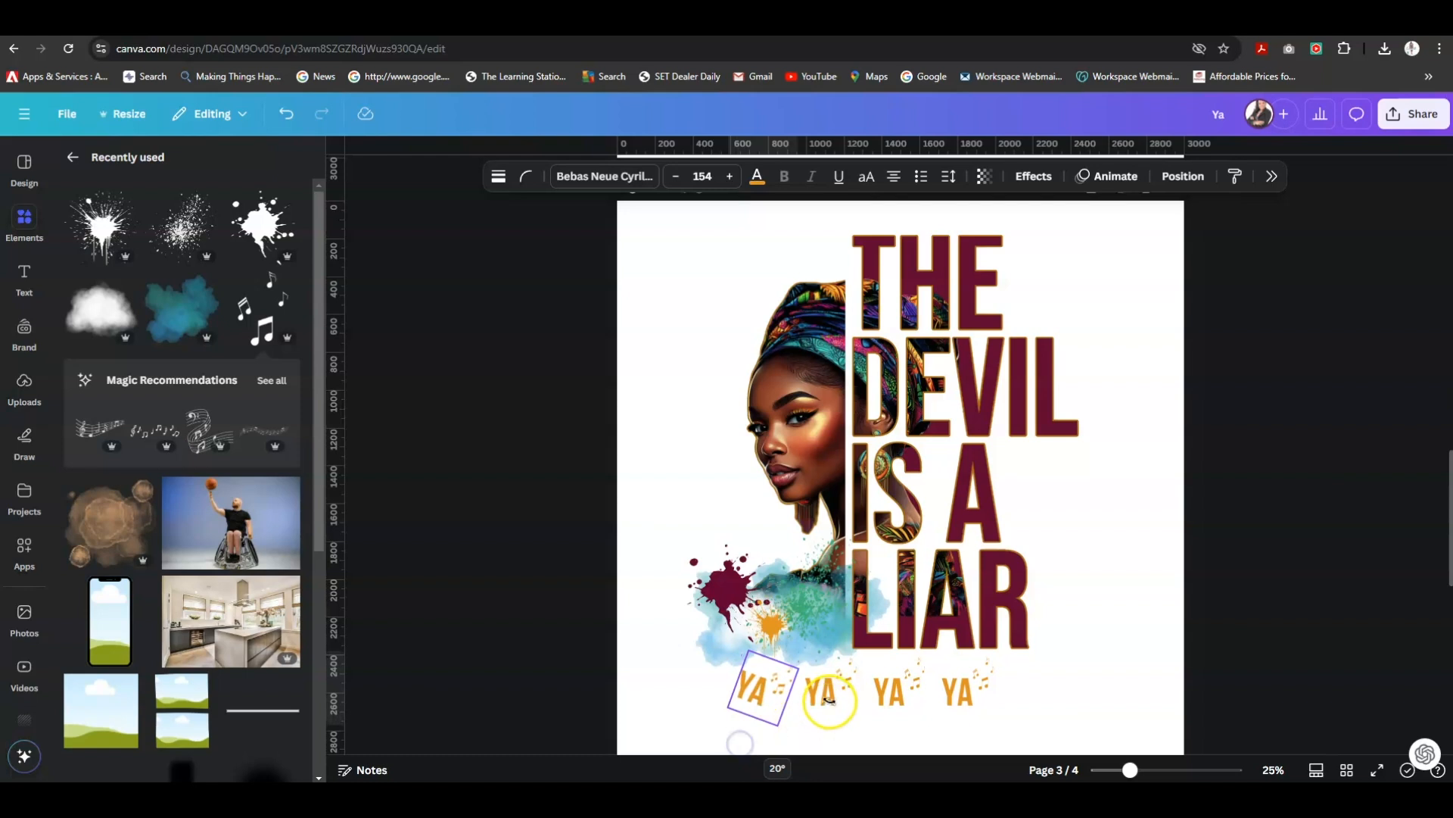
click(844, 701)
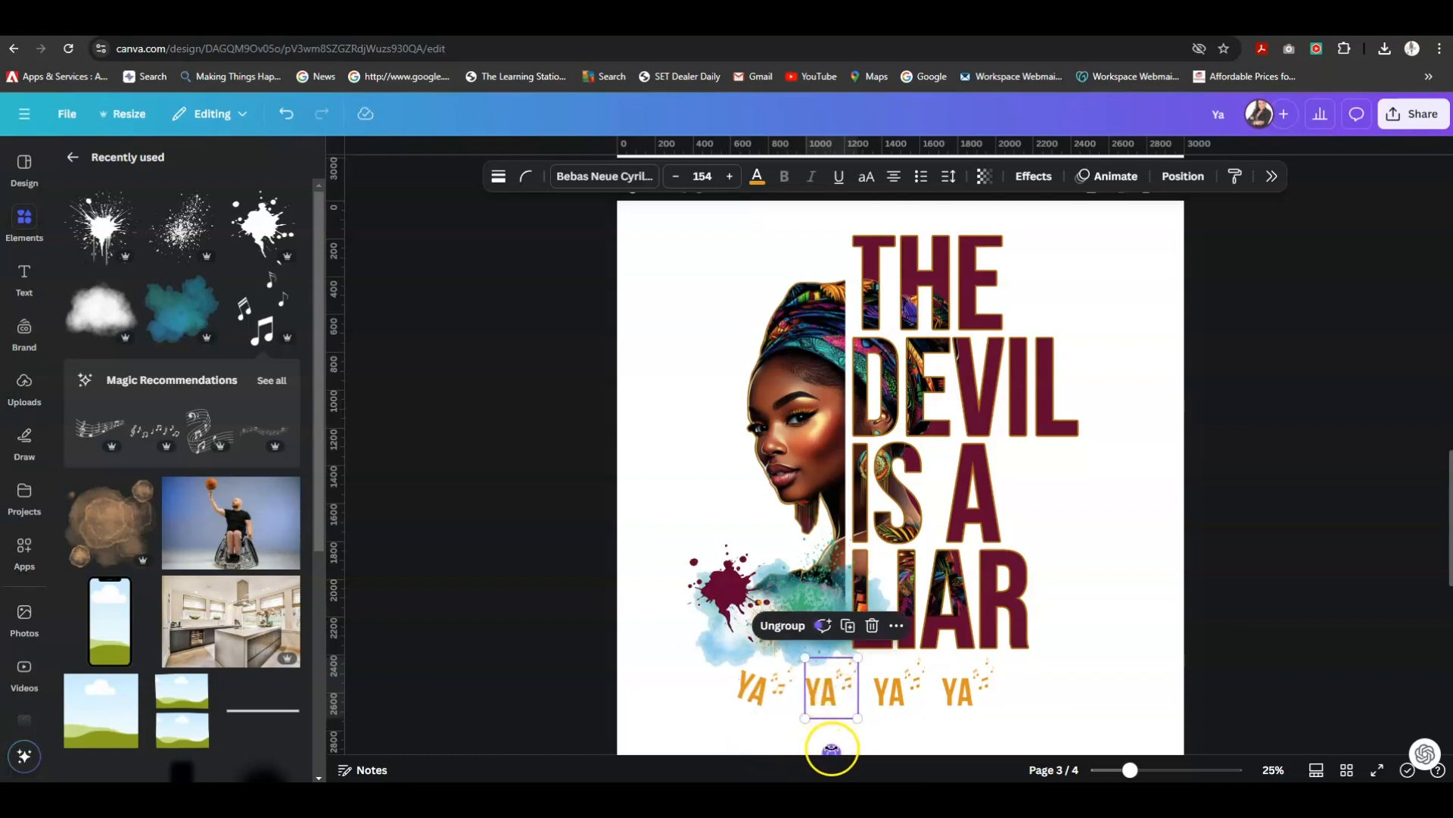
drag(832, 748, 826, 700)
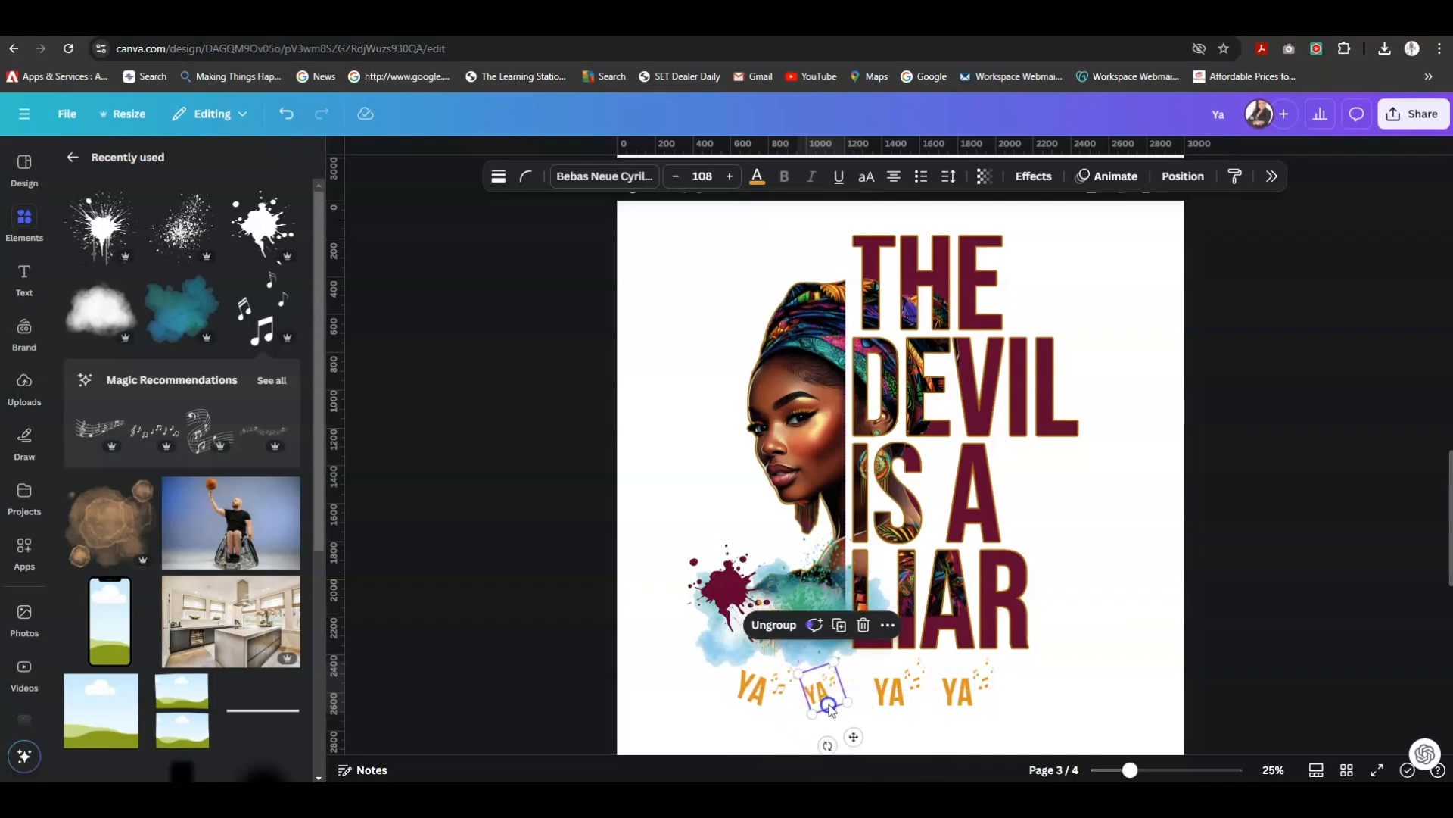
Tilt the third "YA" group clockwise to match the first one.
click(902, 697)
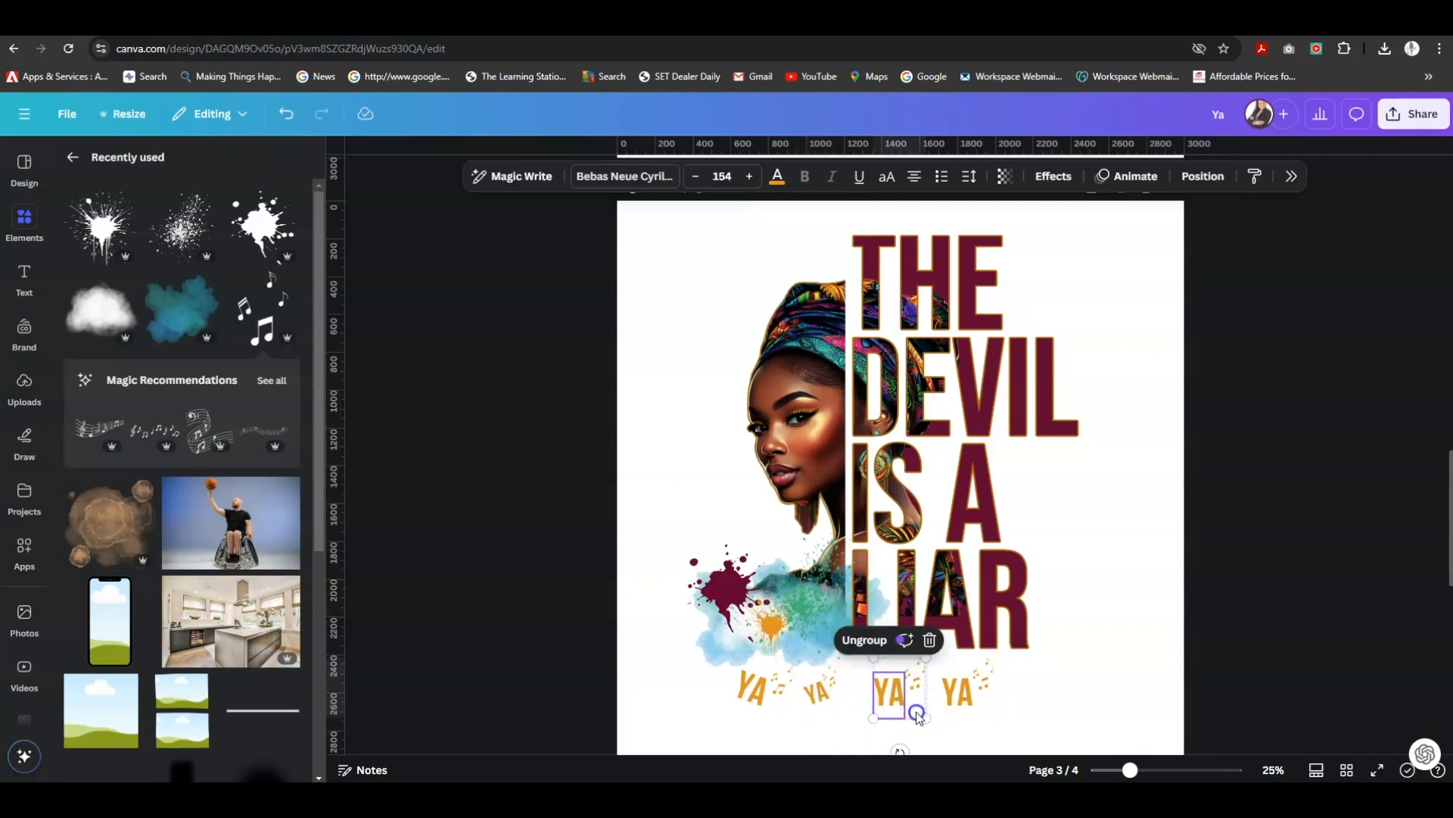
click(945, 716)
click(922, 712)
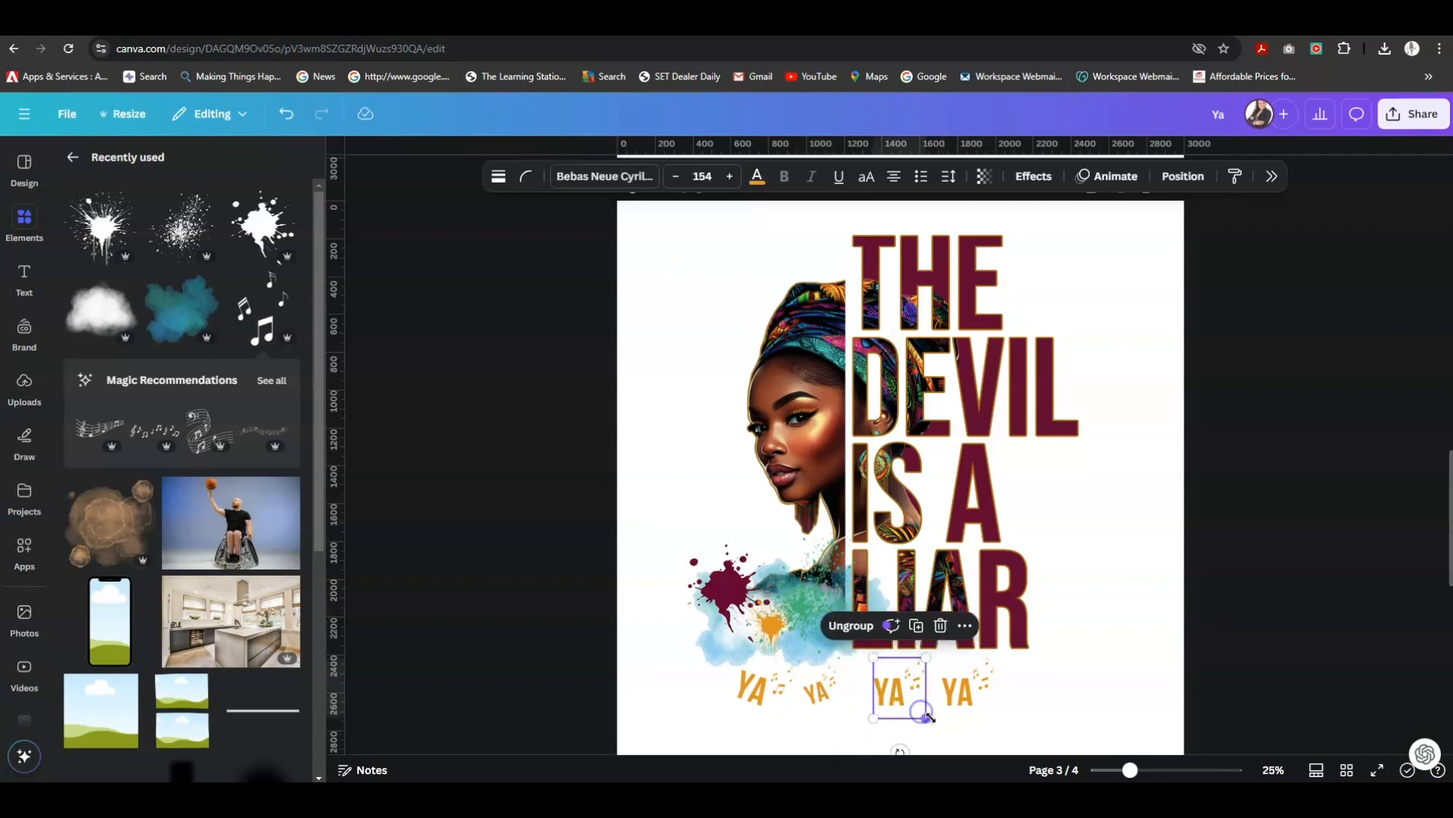
drag(895, 748, 881, 739)
Tilt the fourth "YA" group counterclockwise and shrink it to font size 111.
click(957, 693)
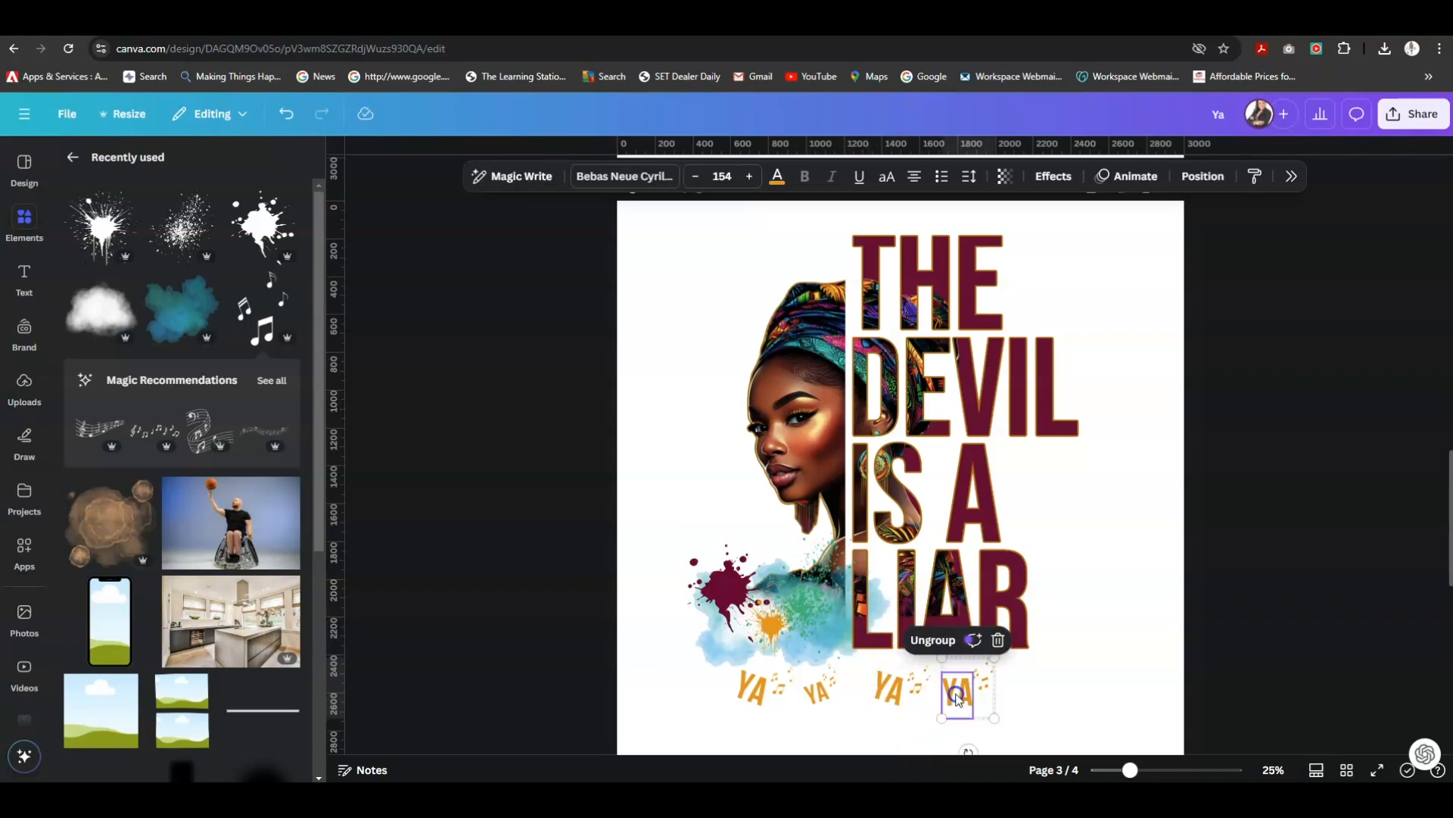
click(1018, 703)
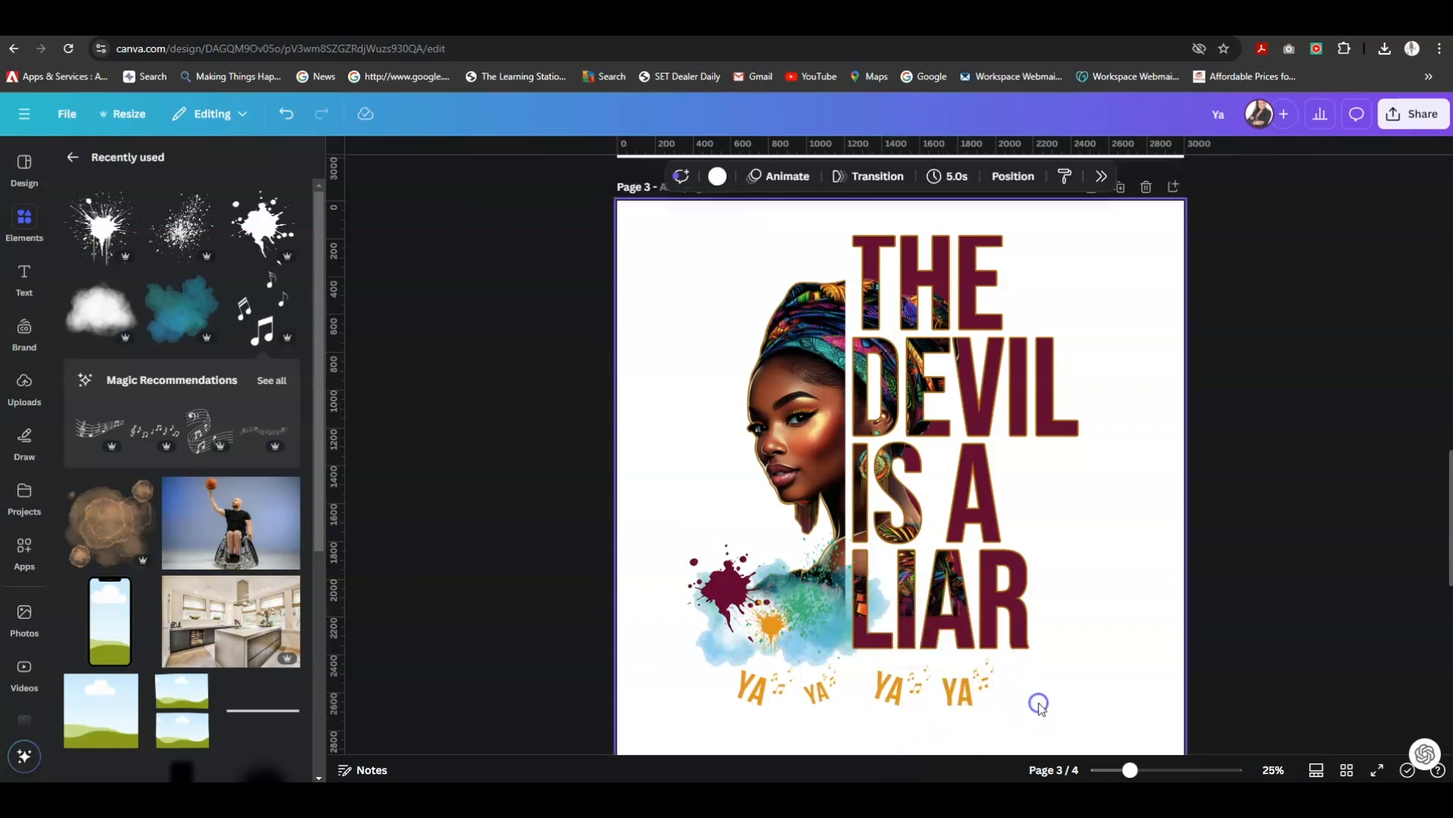
click(958, 716)
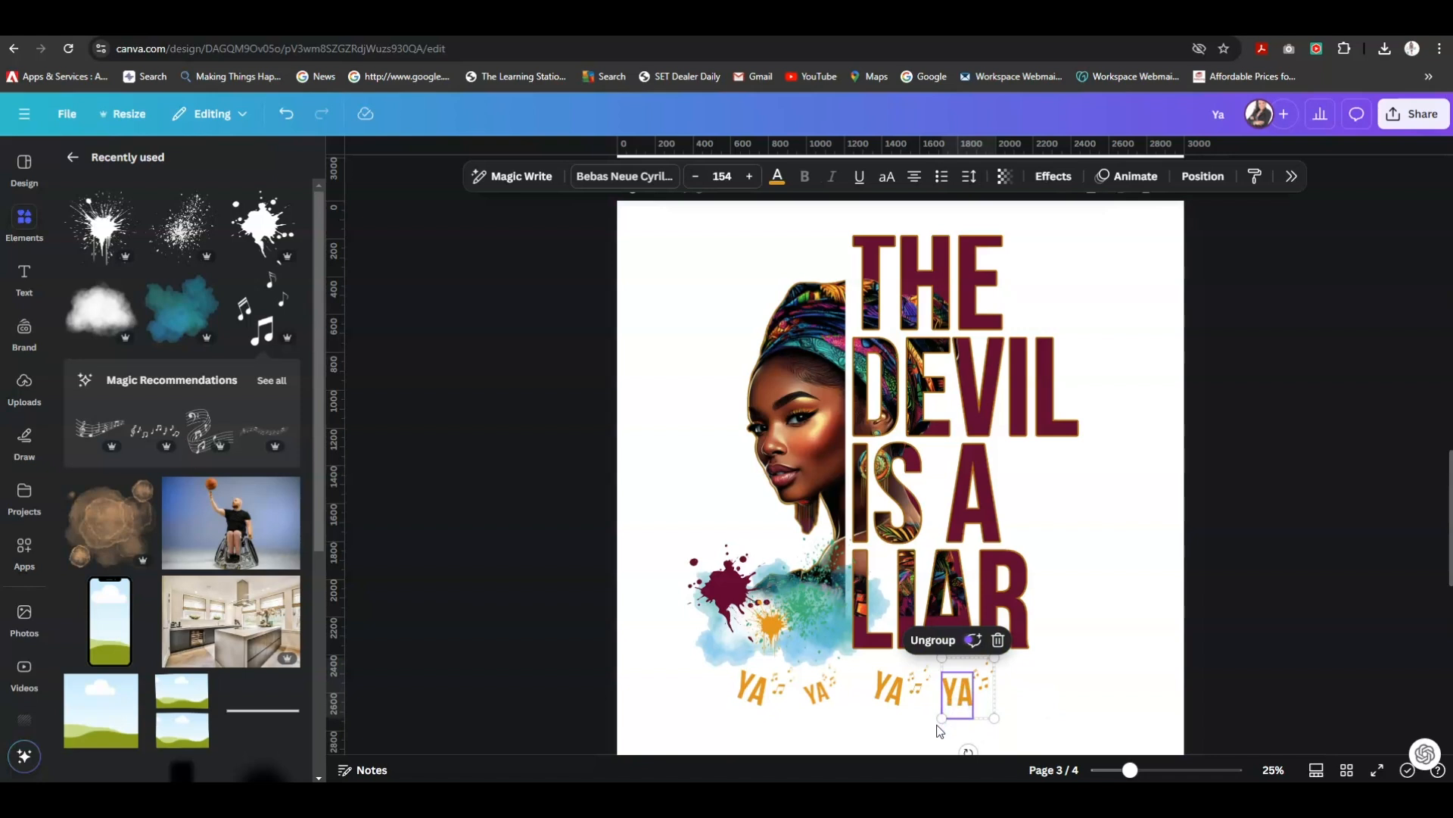
drag(966, 752, 981, 695)
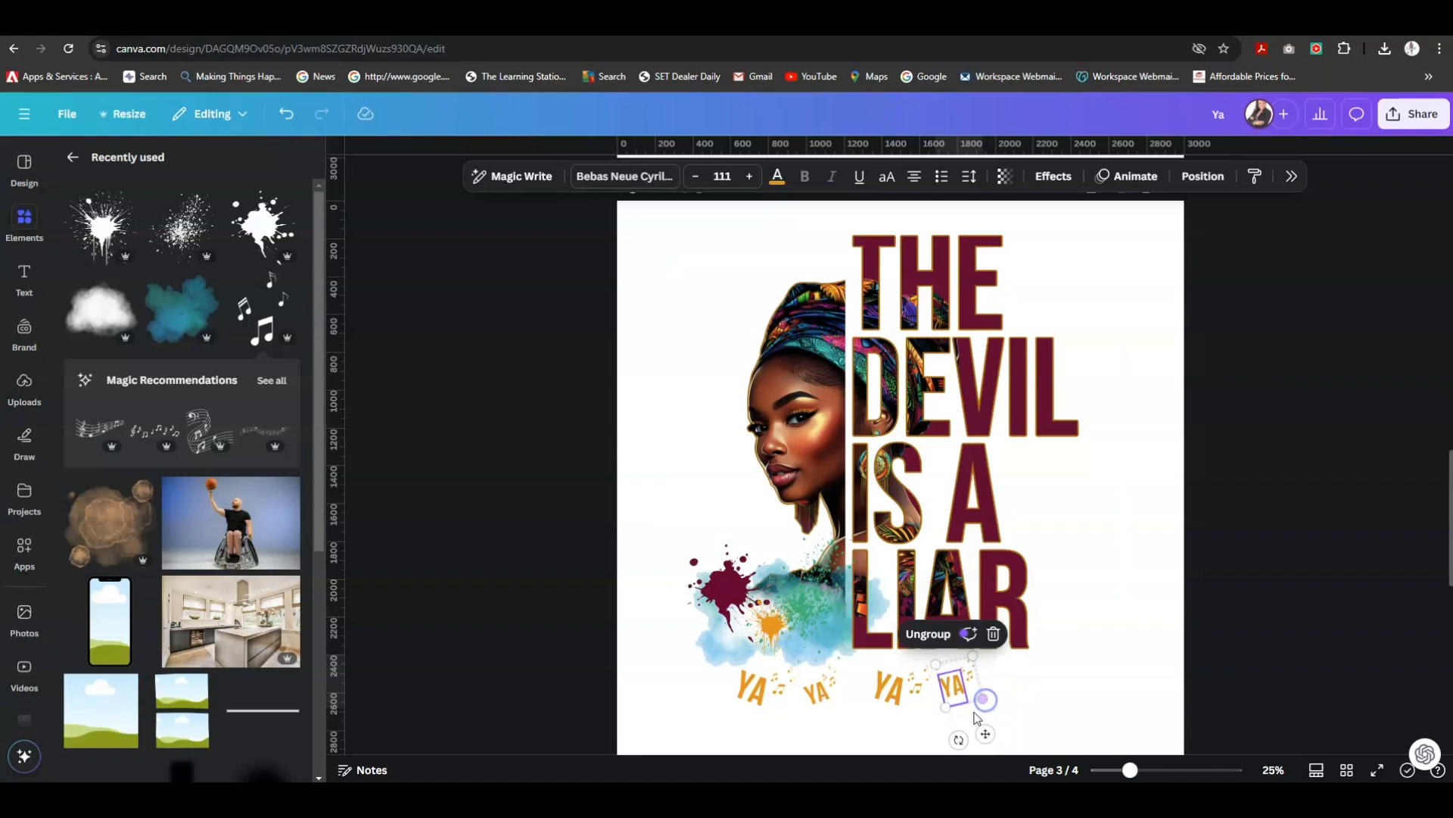
click(1062, 714)
Shift all four "YA" groups together slightly to the right beneath the portrait and lettering.
drag(706, 727, 969, 700)
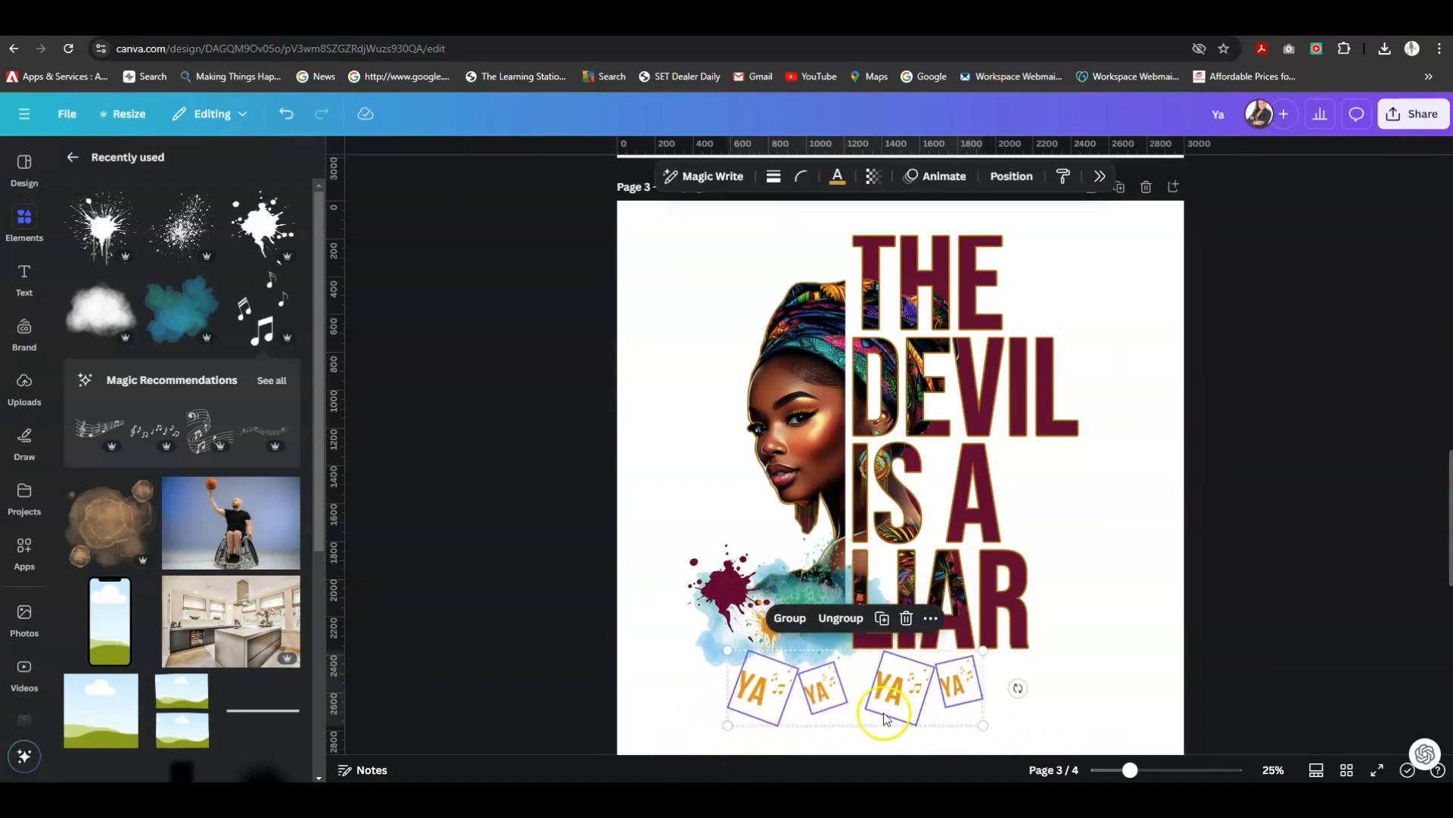
drag(853, 716, 880, 719)
click(1093, 672)
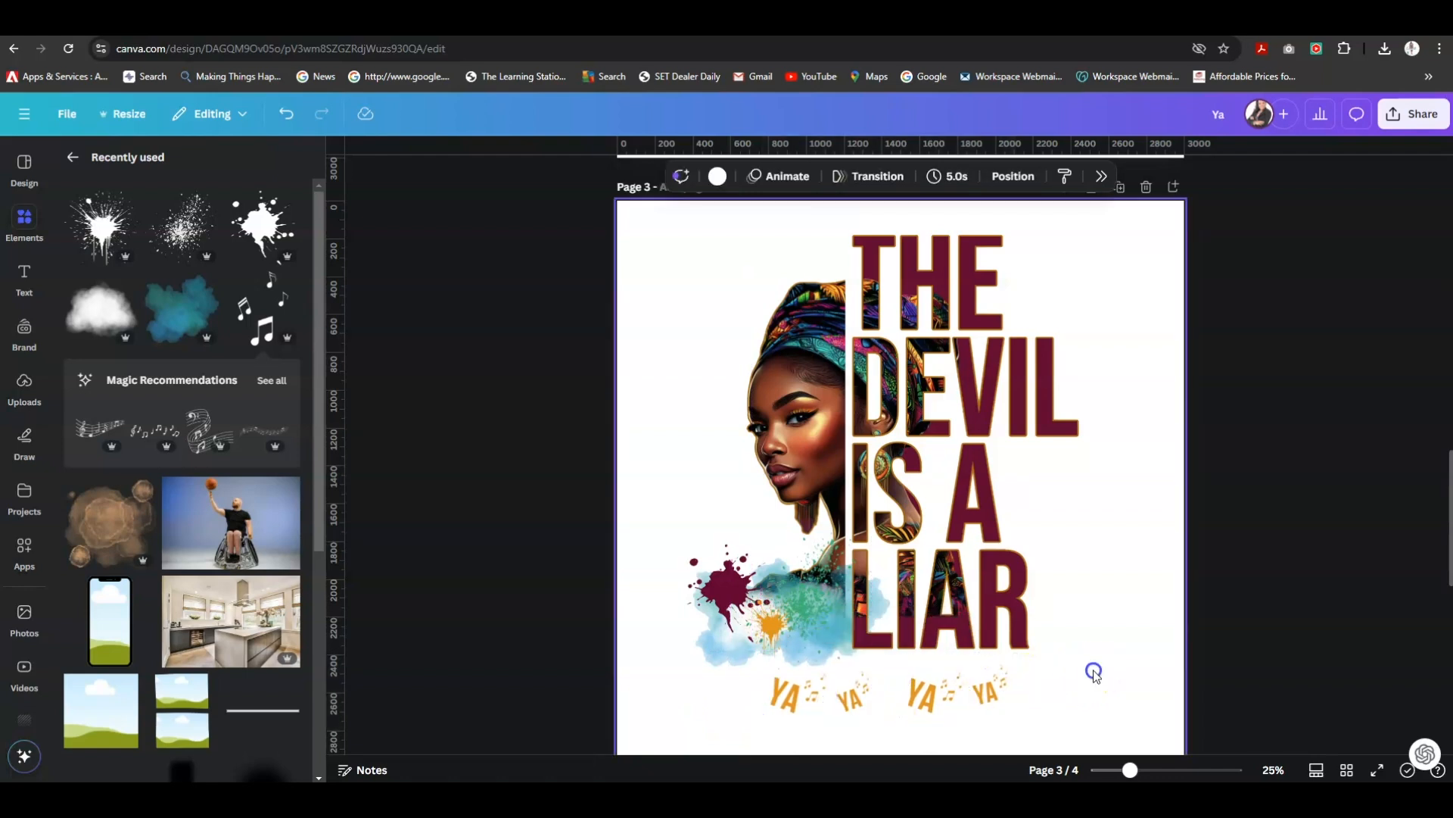